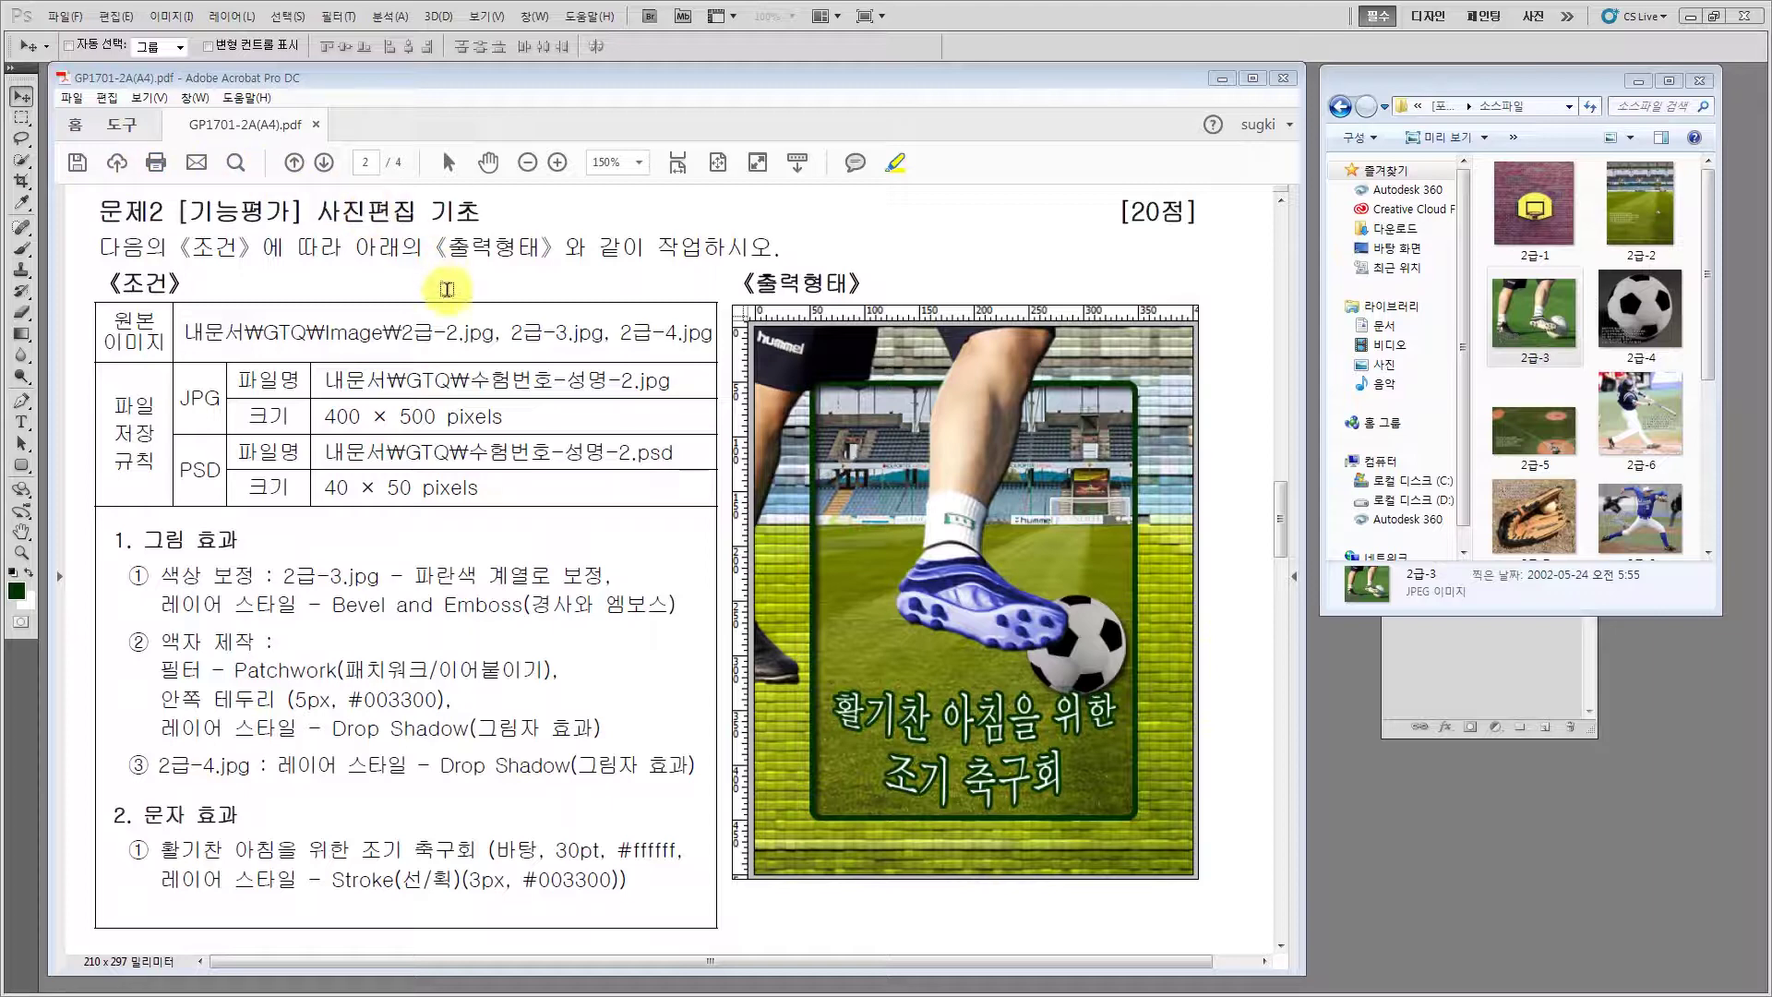
# Highlight the source images 2급-2.jpg, 2급-3.jpg, 2급-4.jpg and the 400 × 500 pixels JPG size in the exam PDF
pyautogui.click(407, 332)
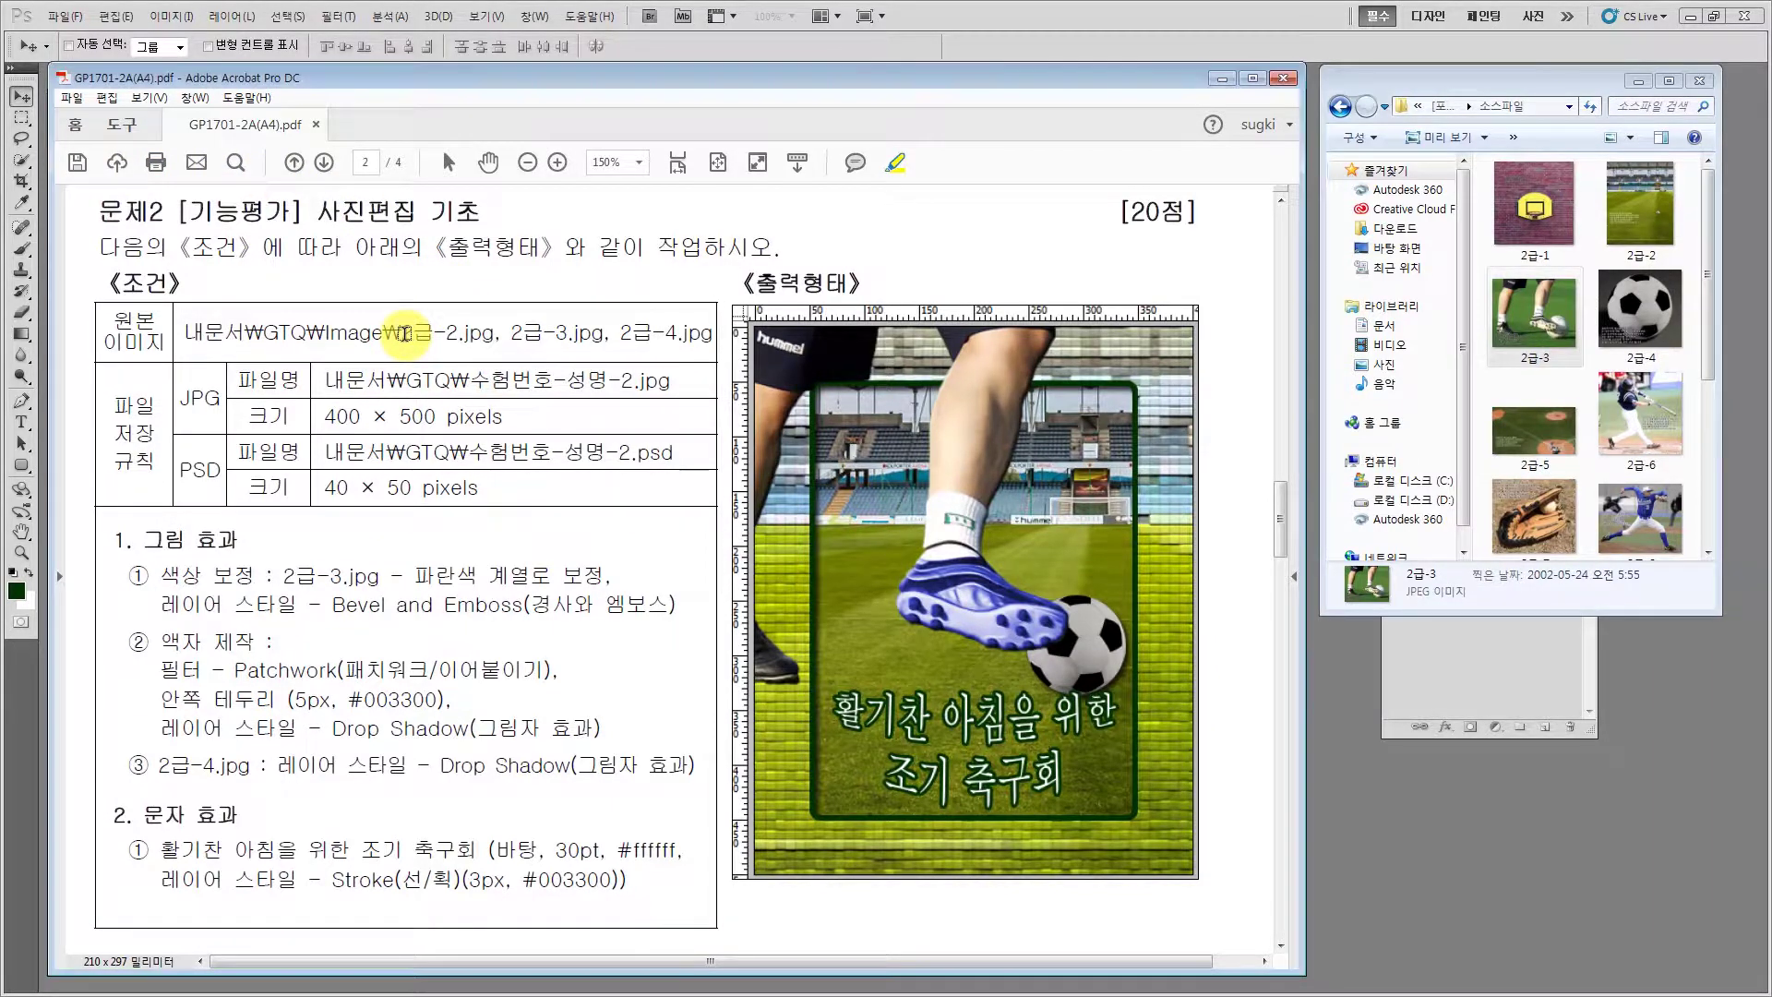
pyautogui.moveTo(402, 333); pyautogui.dragTo(713, 332)
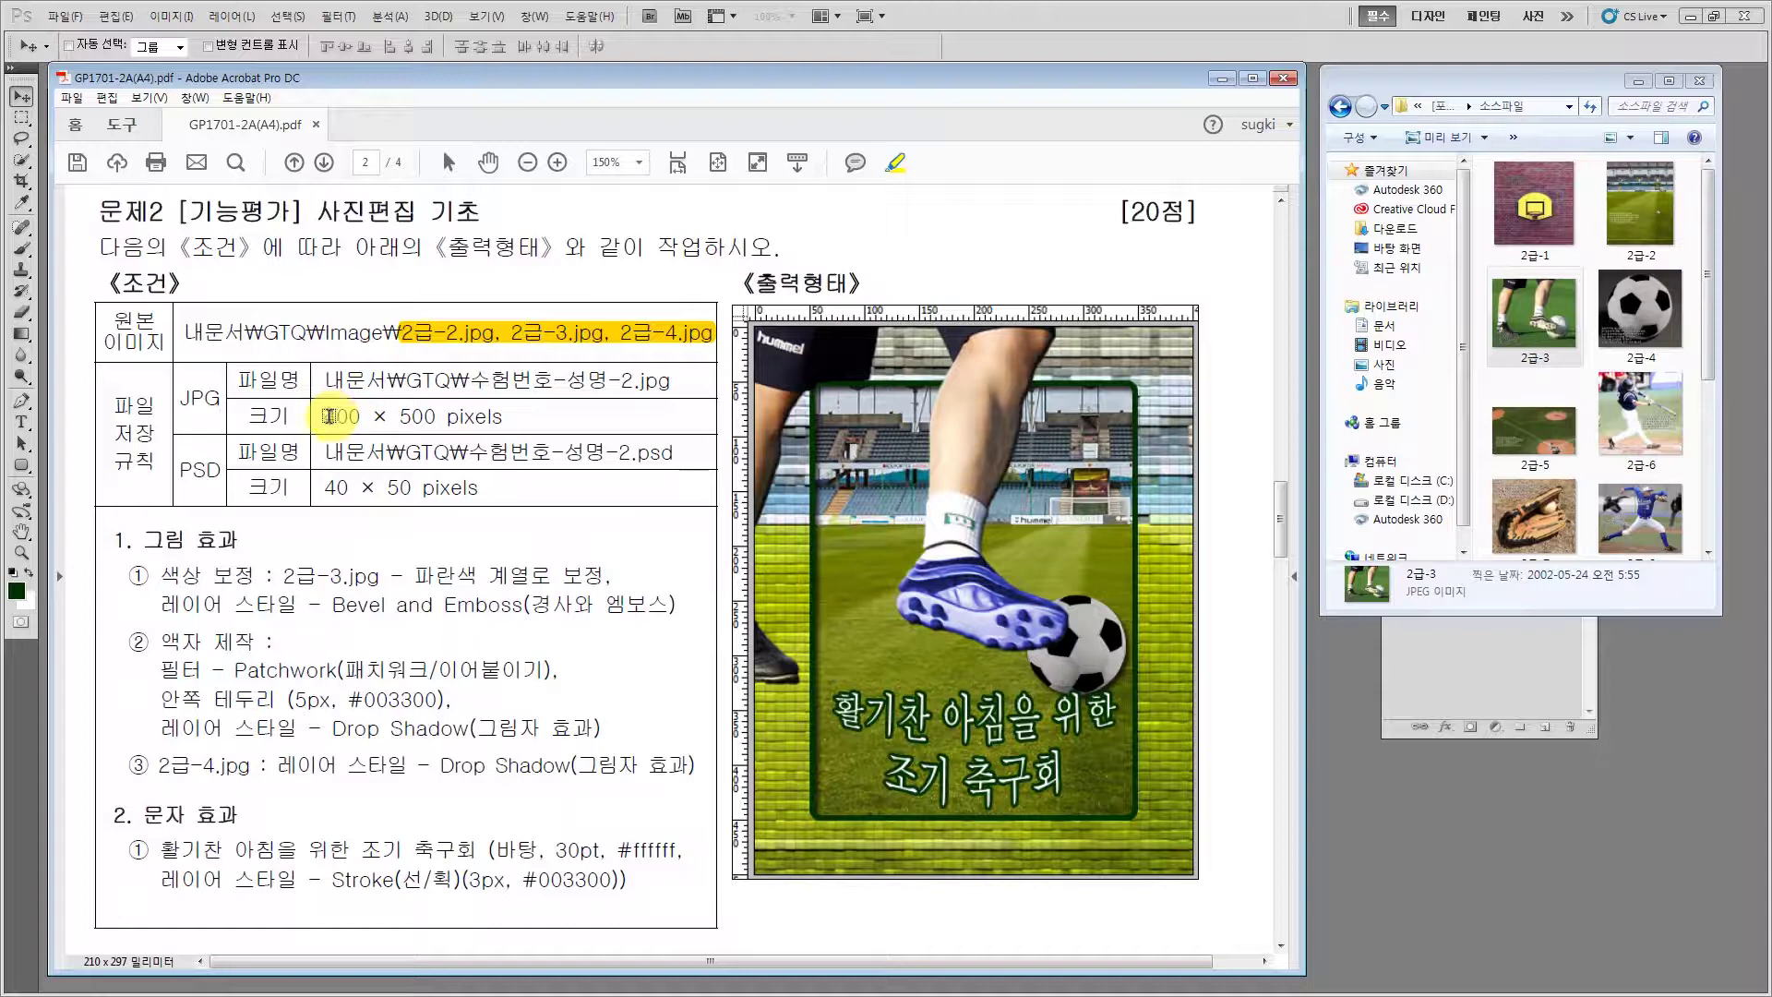
pyautogui.moveTo(328, 416); pyautogui.dragTo(509, 417)
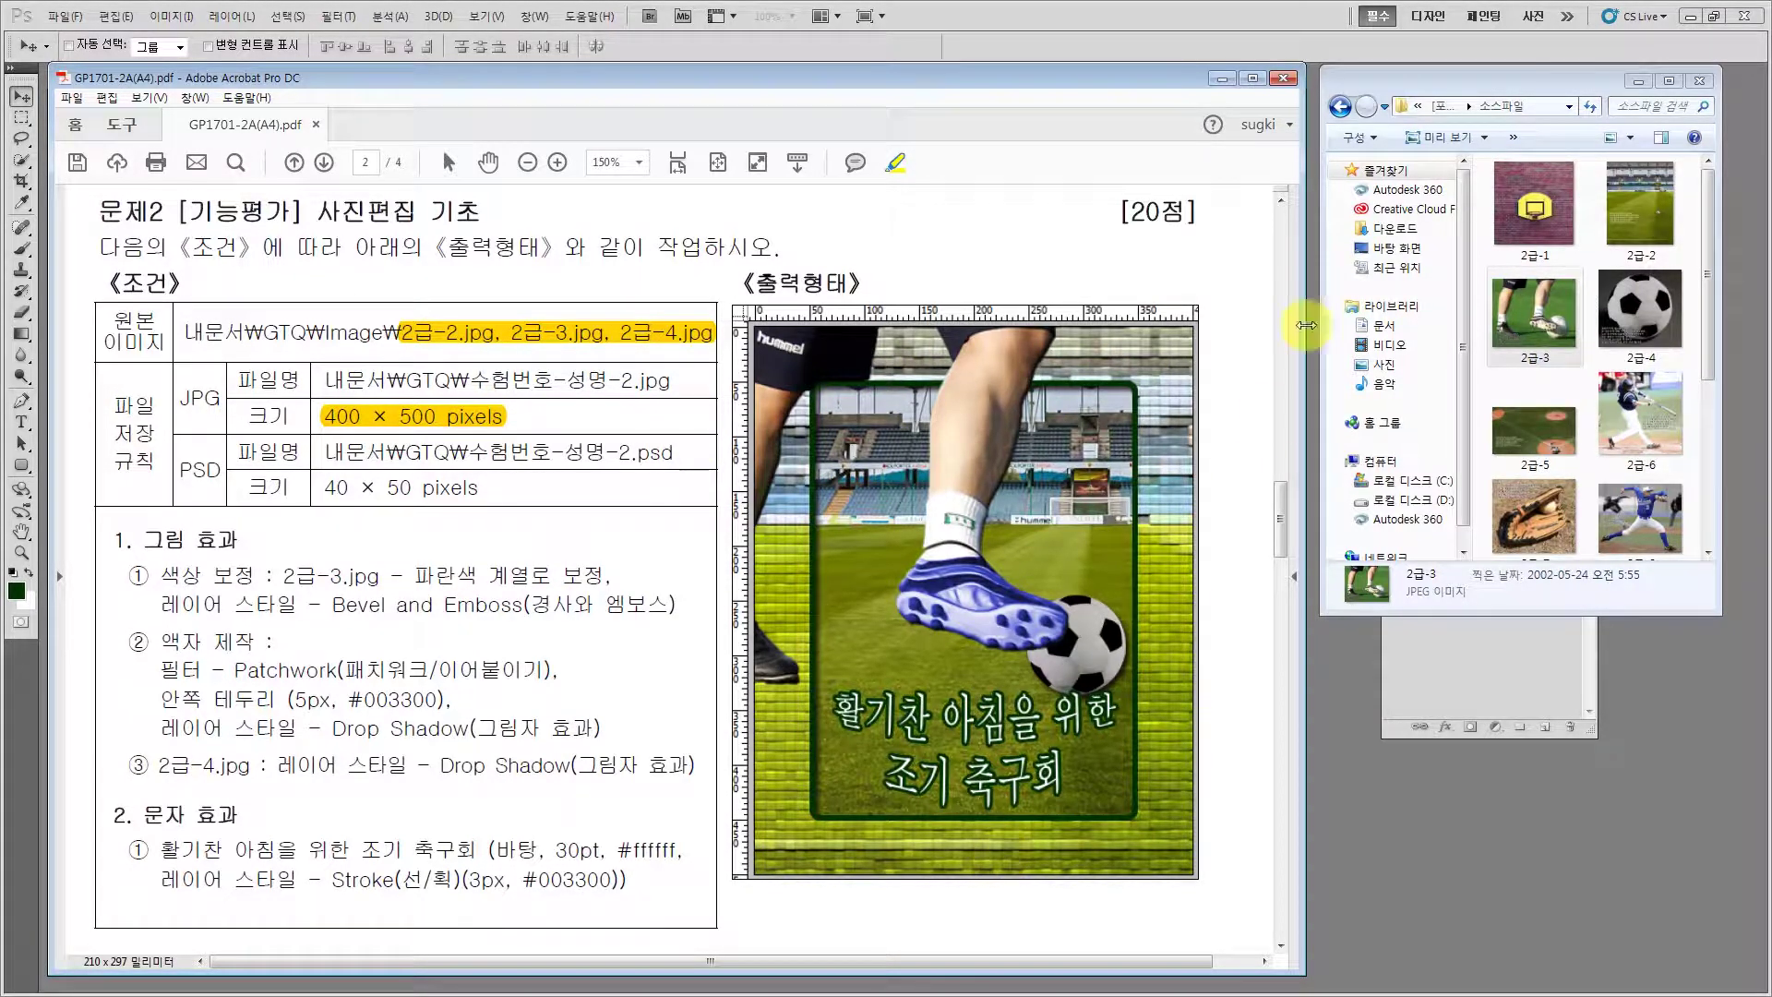
# Switch to Photoshop and create a new document 400 pixels wide and 500 pixels high
pyautogui.click(1217, 75)
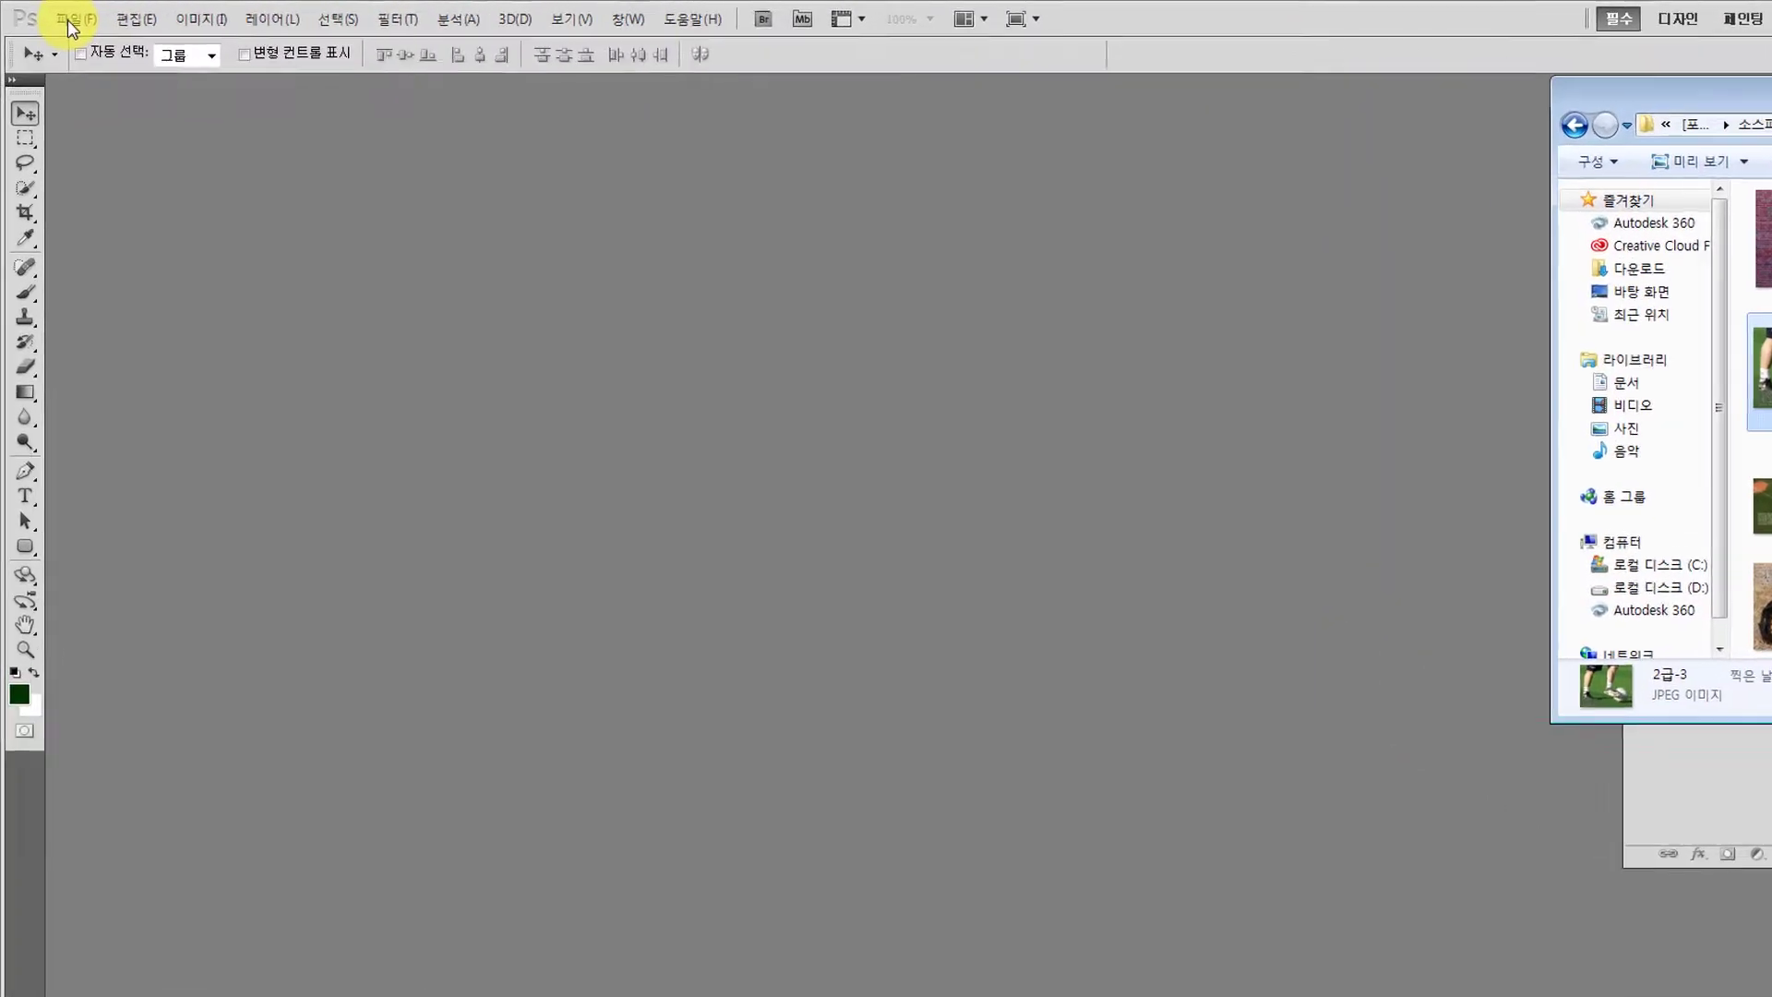
pyautogui.click(64, 16)
pyautogui.click(109, 46)
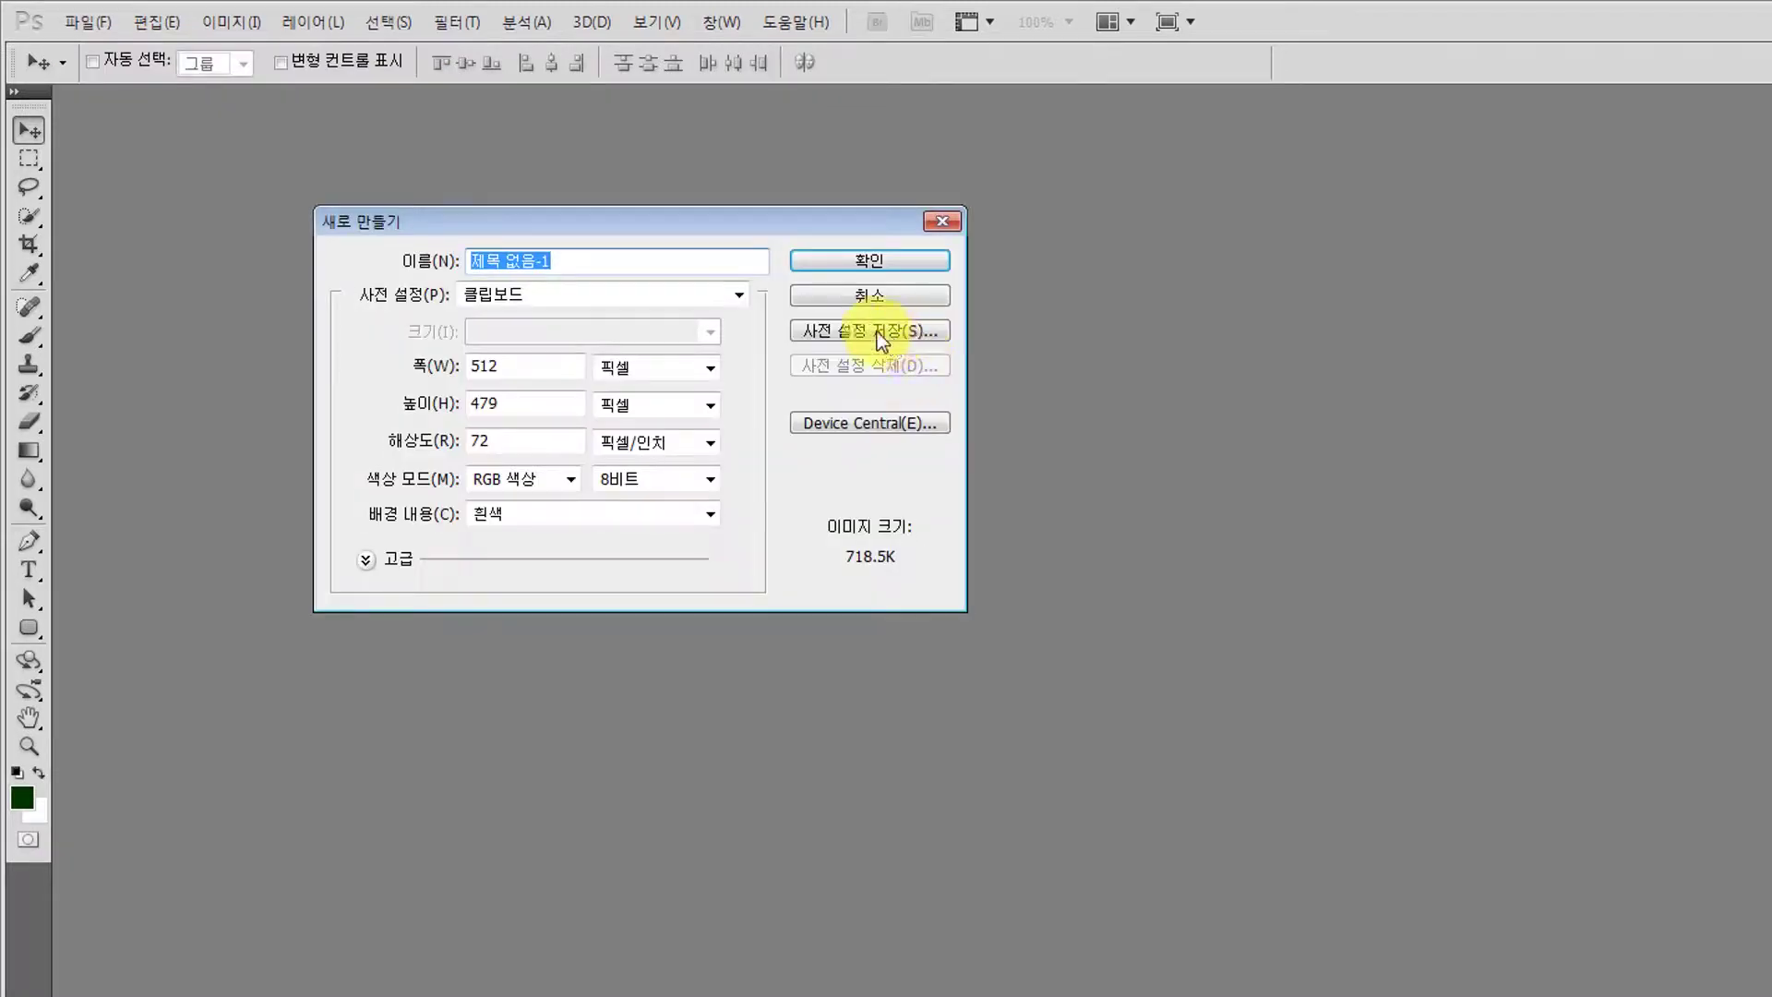
pyautogui.doubleClick(518, 367)
pyautogui.write('400')
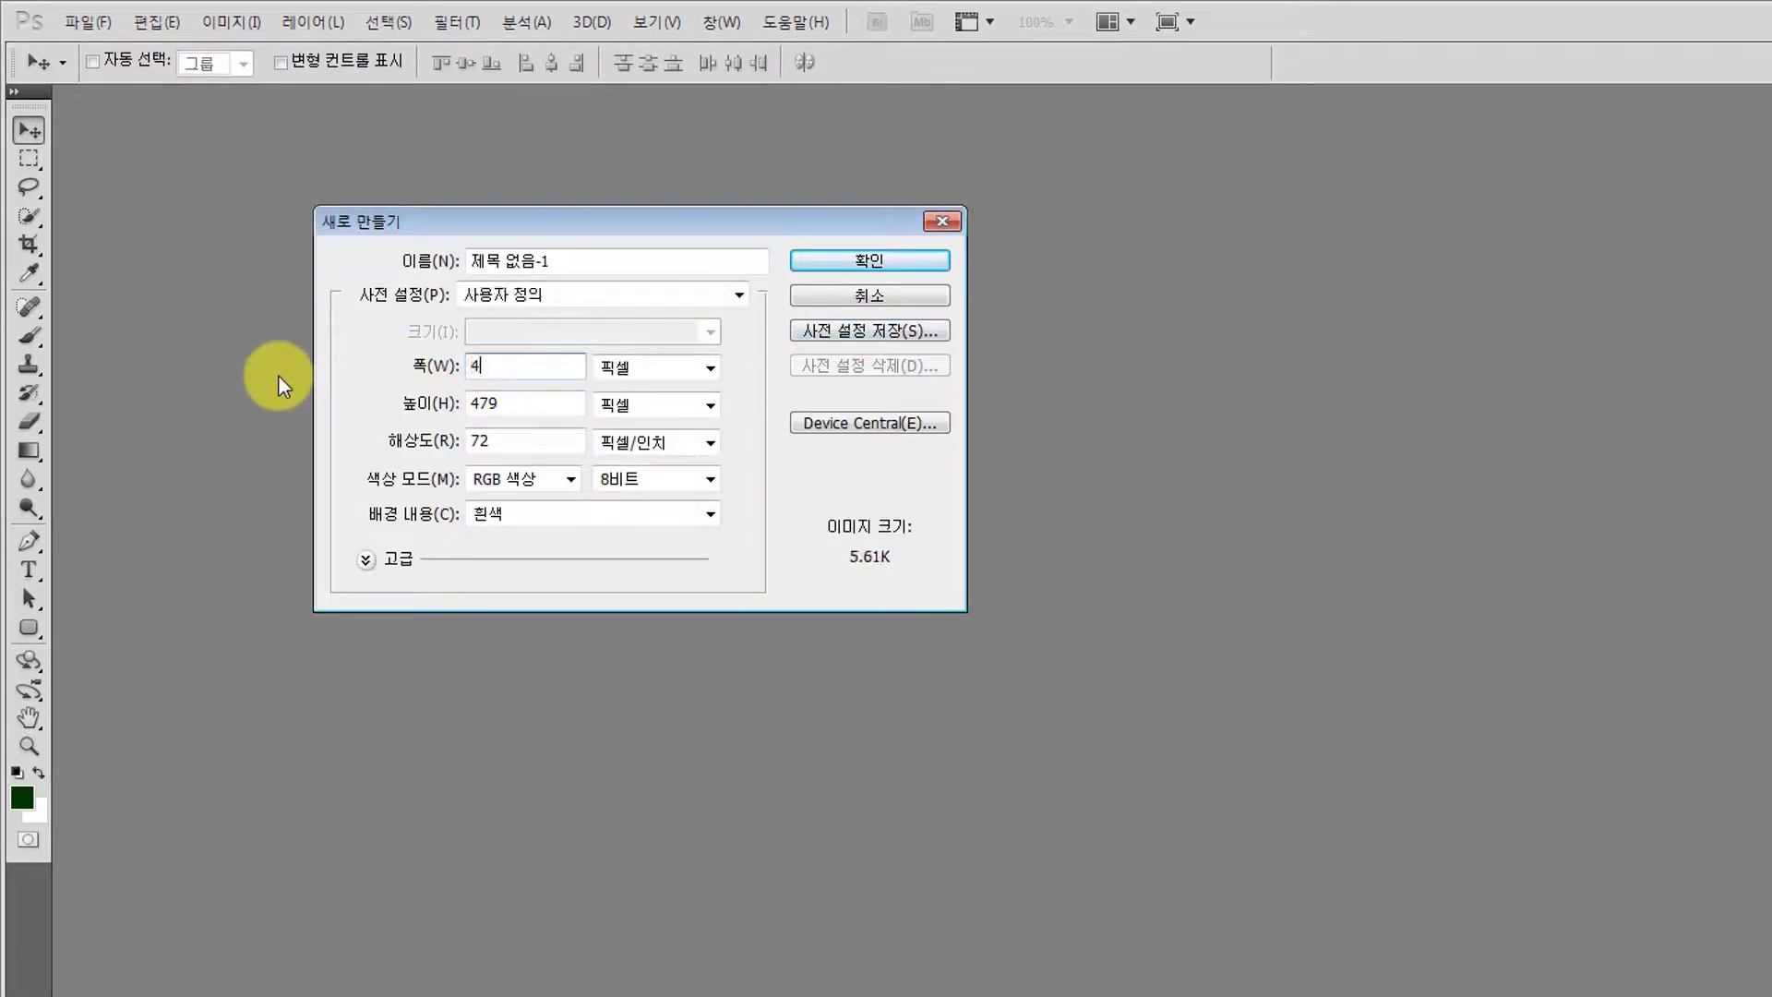
pyautogui.doubleClick(529, 399)
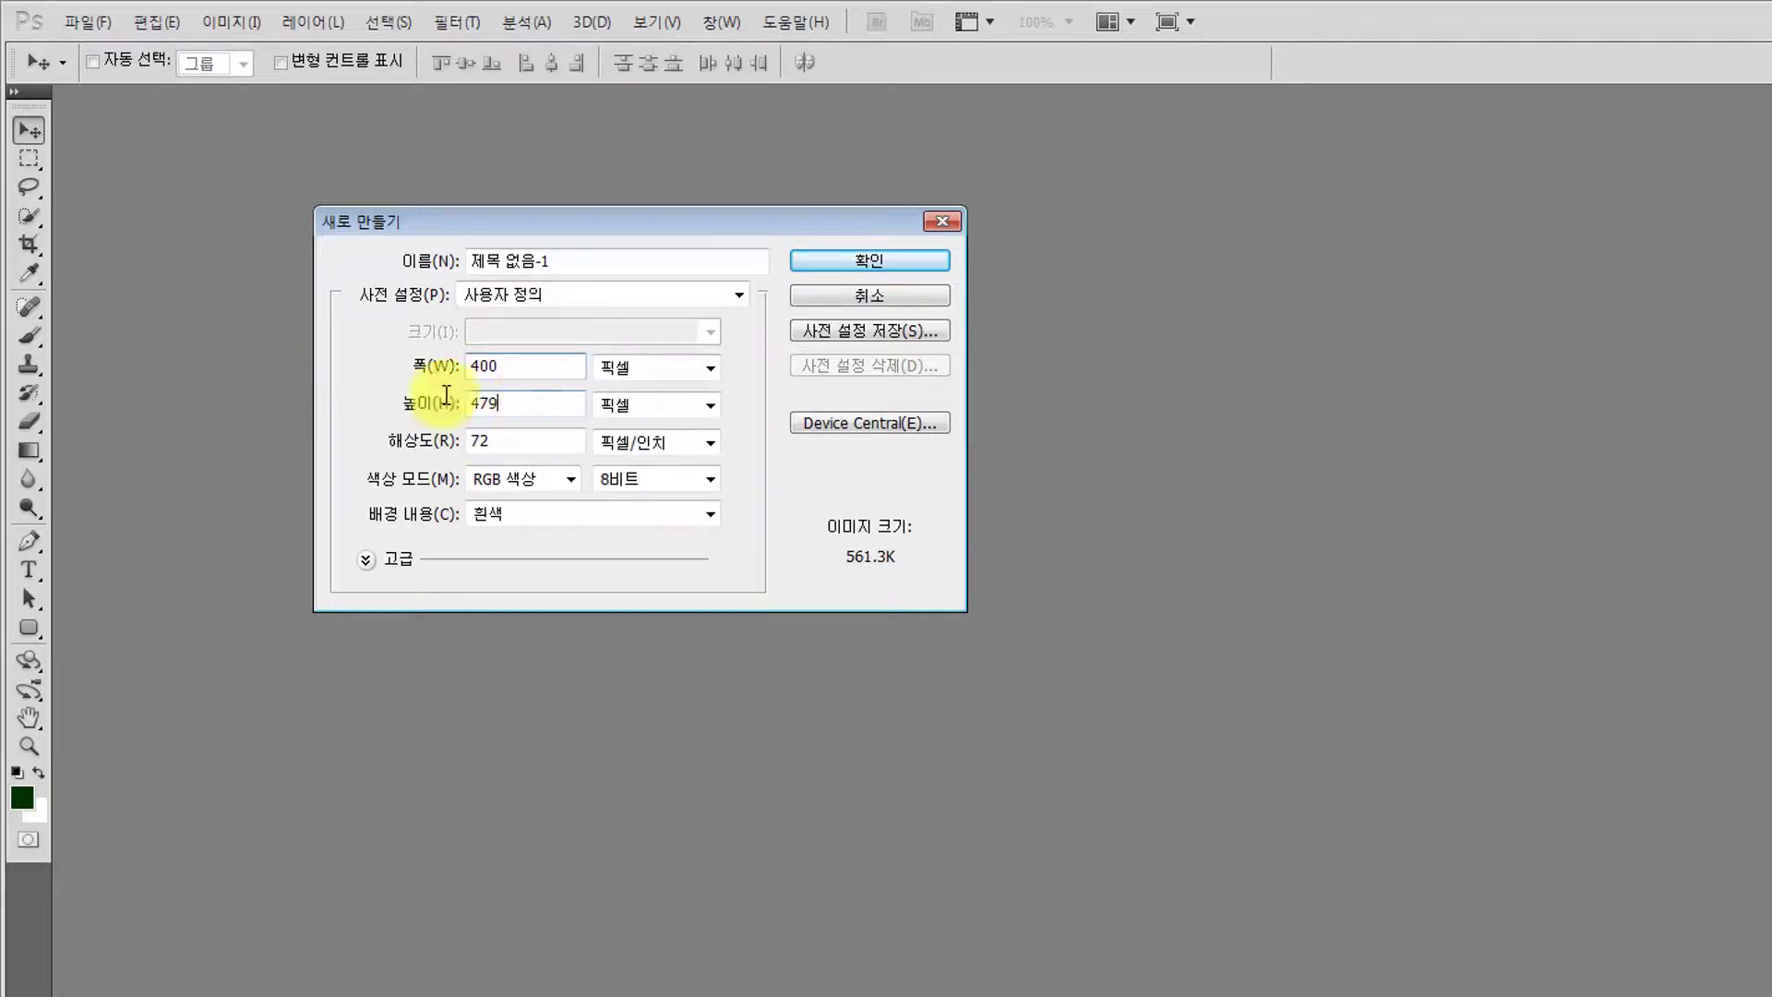
pyautogui.write('500')
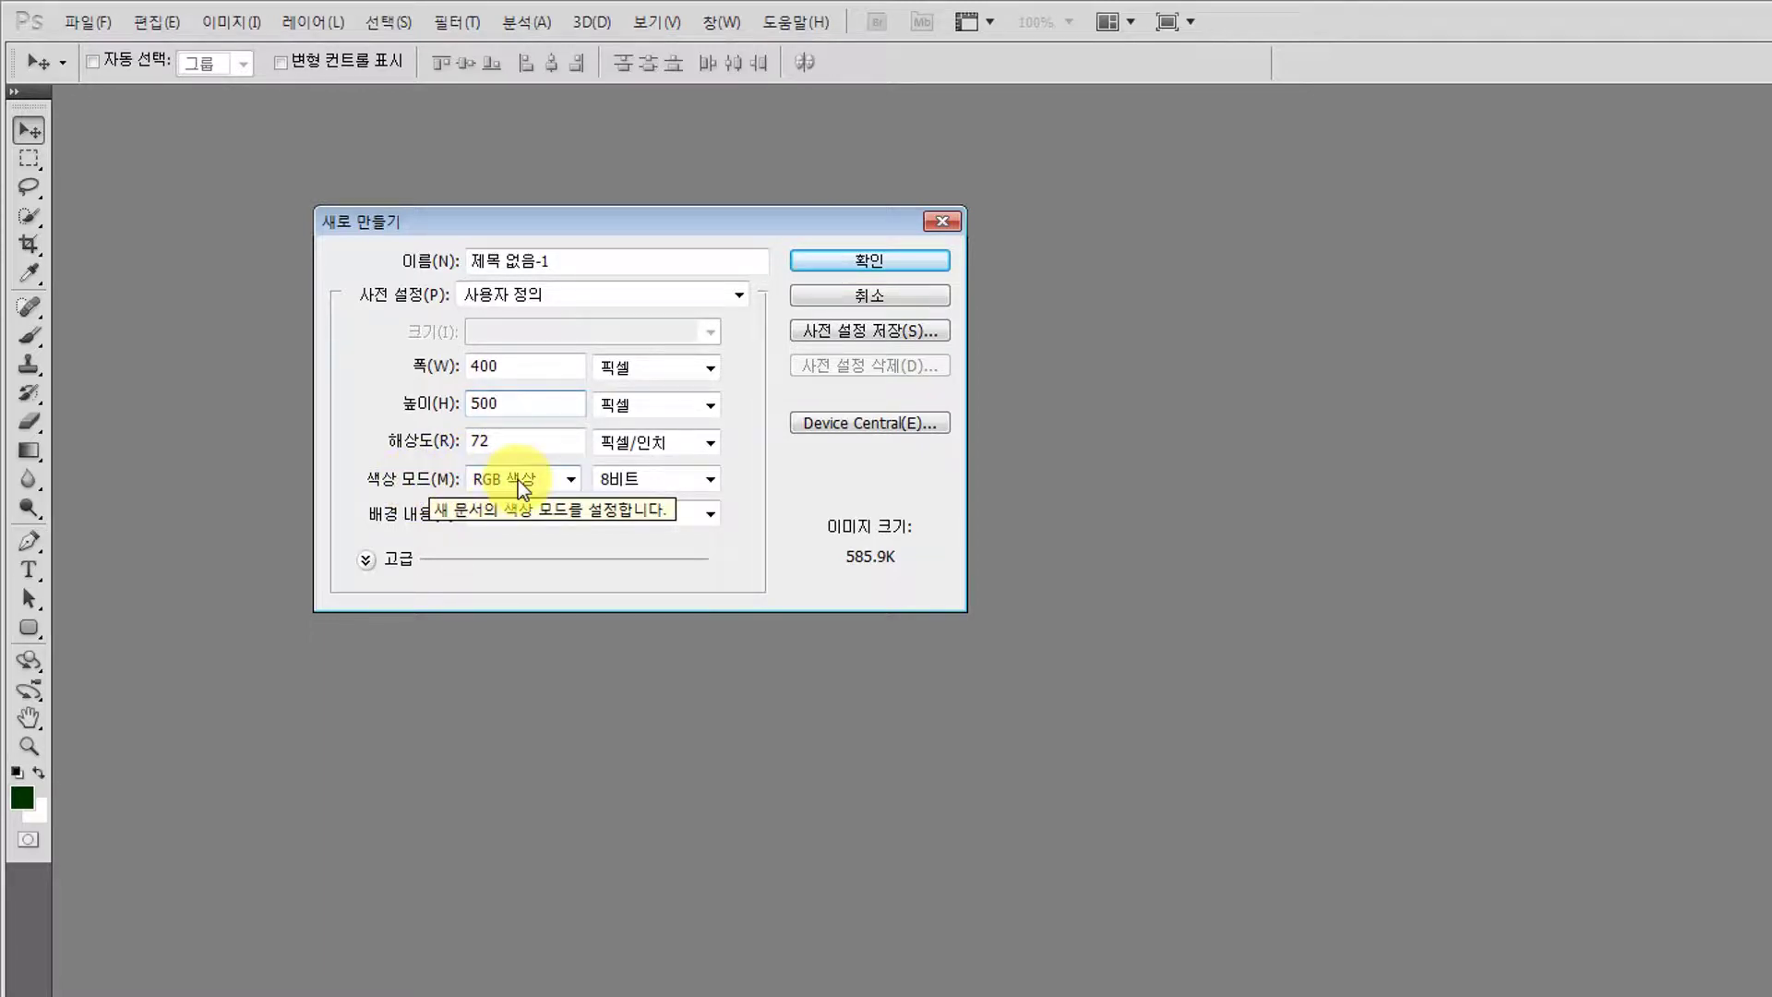
pyautogui.click(865, 254)
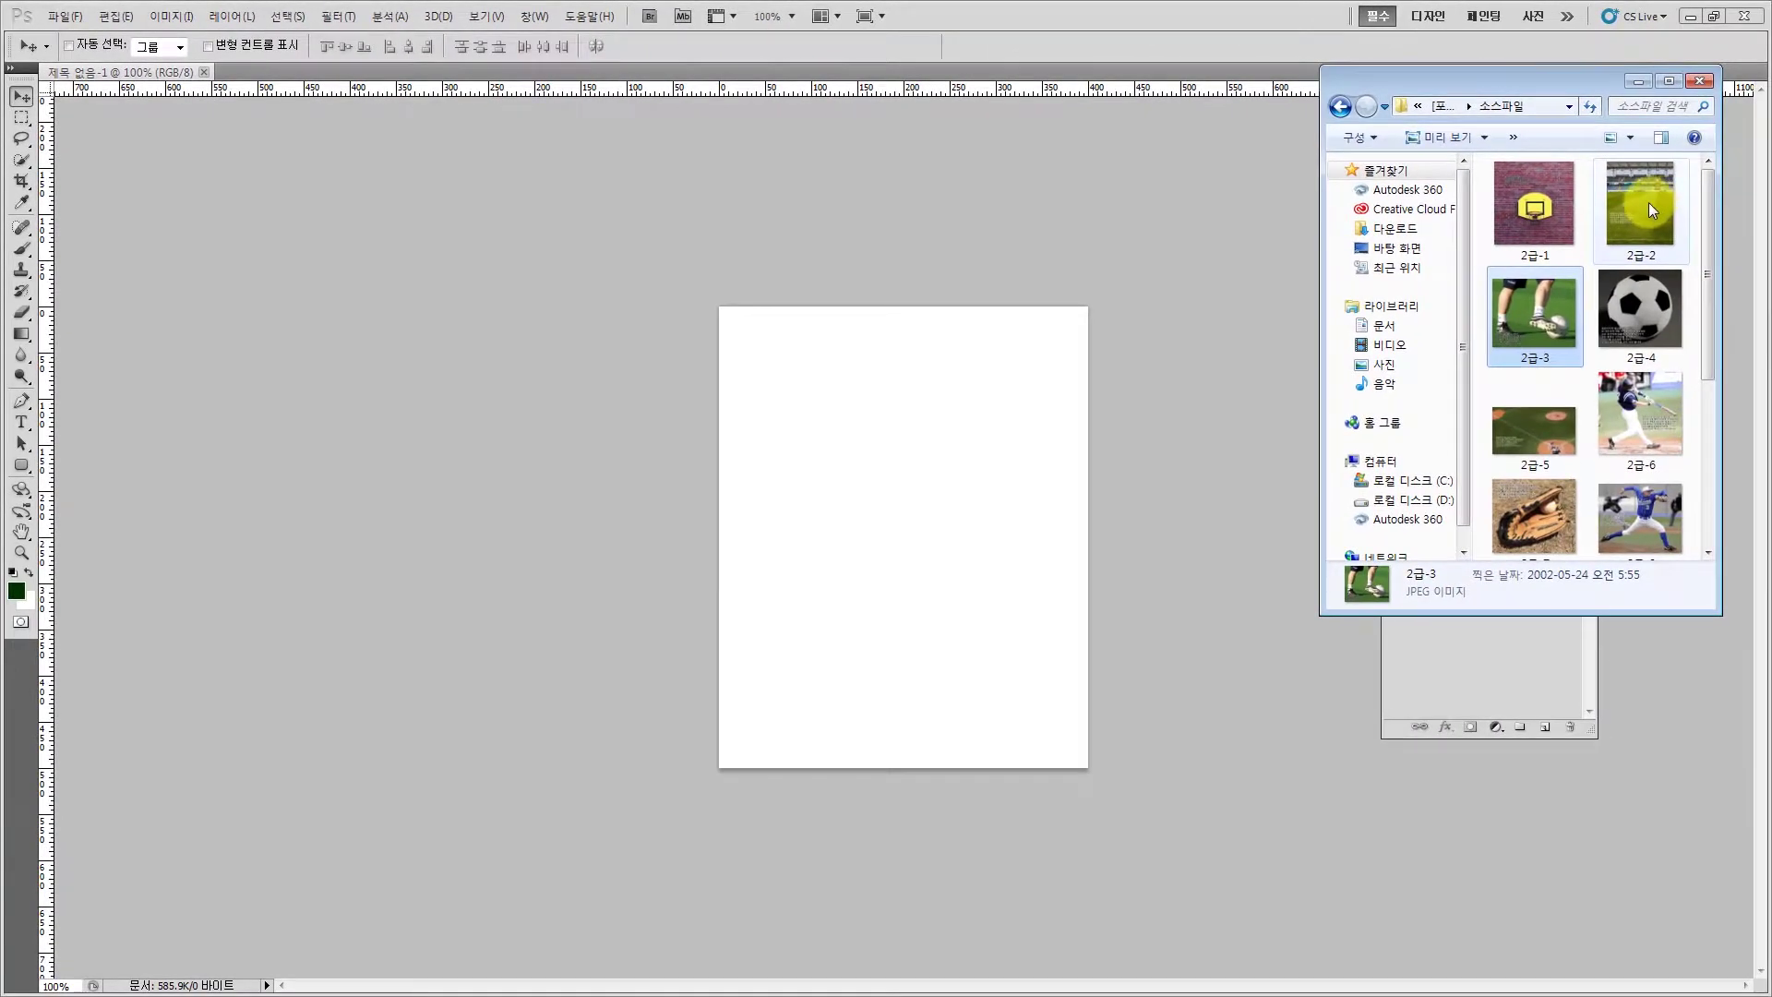
# Place the 2급-2 stadium image in the new document, scaled to 67.17% so it covers the whole canvas
pyautogui.moveTo(1641, 202); pyautogui.dragTo(837, 452)
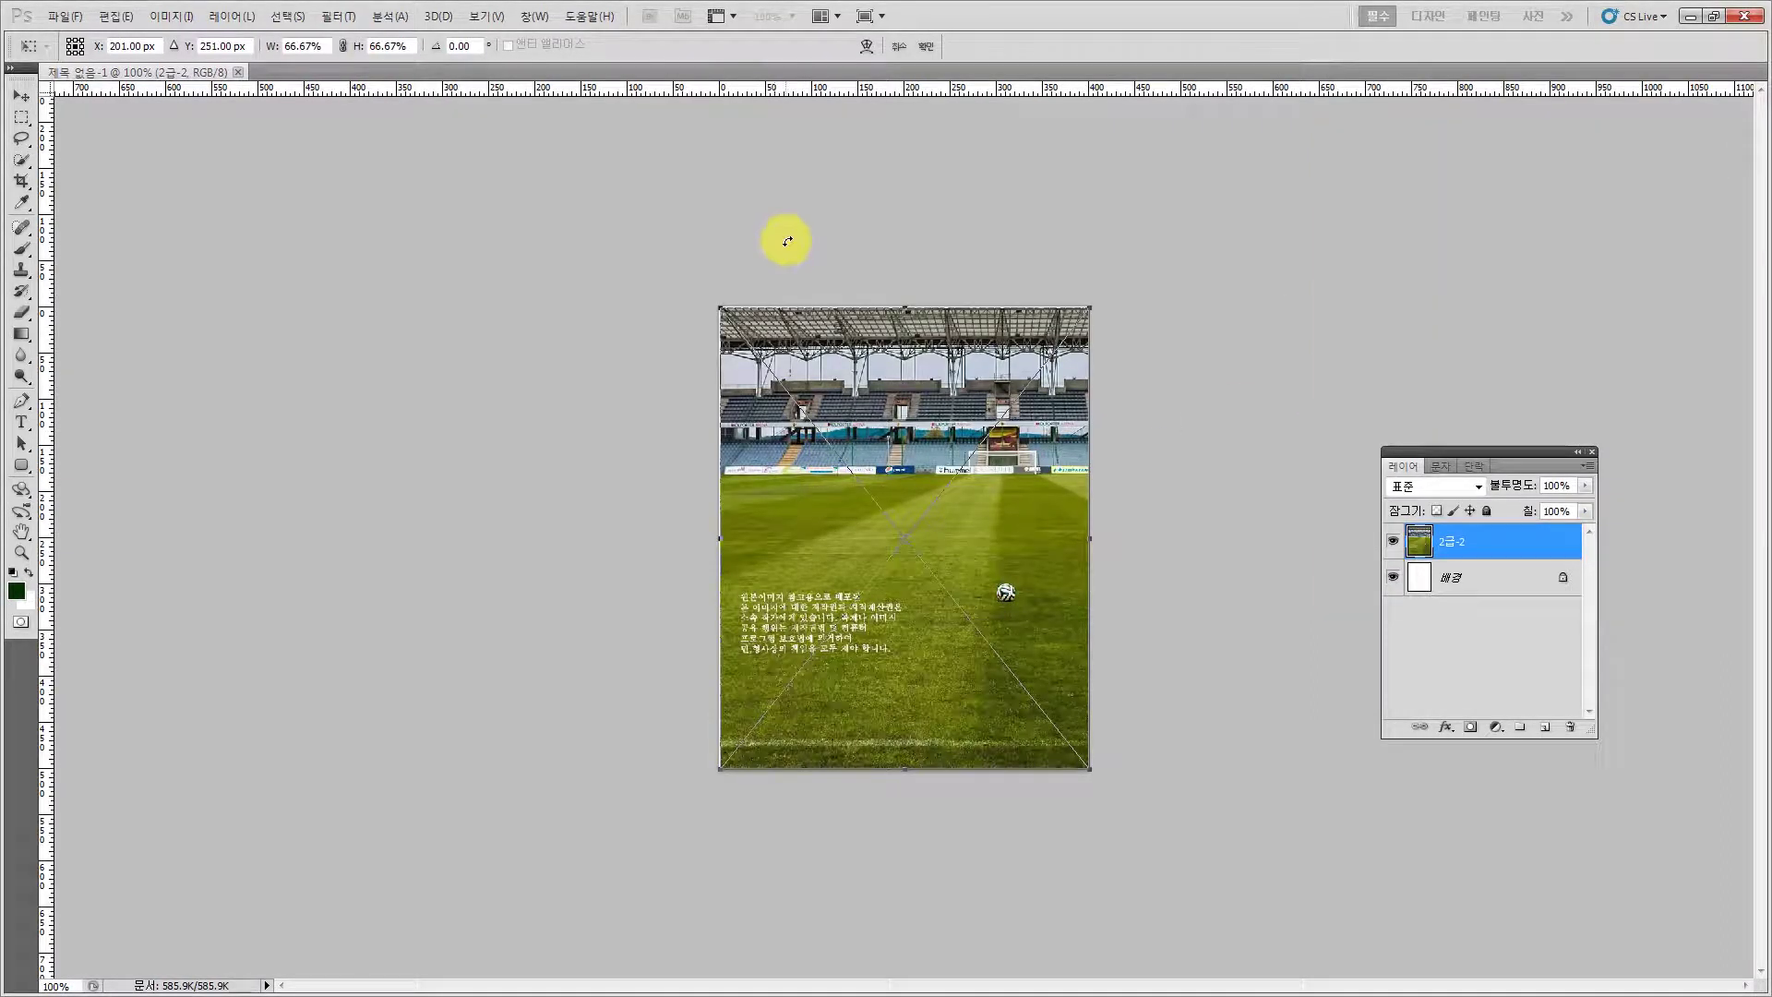
pyautogui.moveTo(721, 307); pyautogui.dragTo(717, 303)
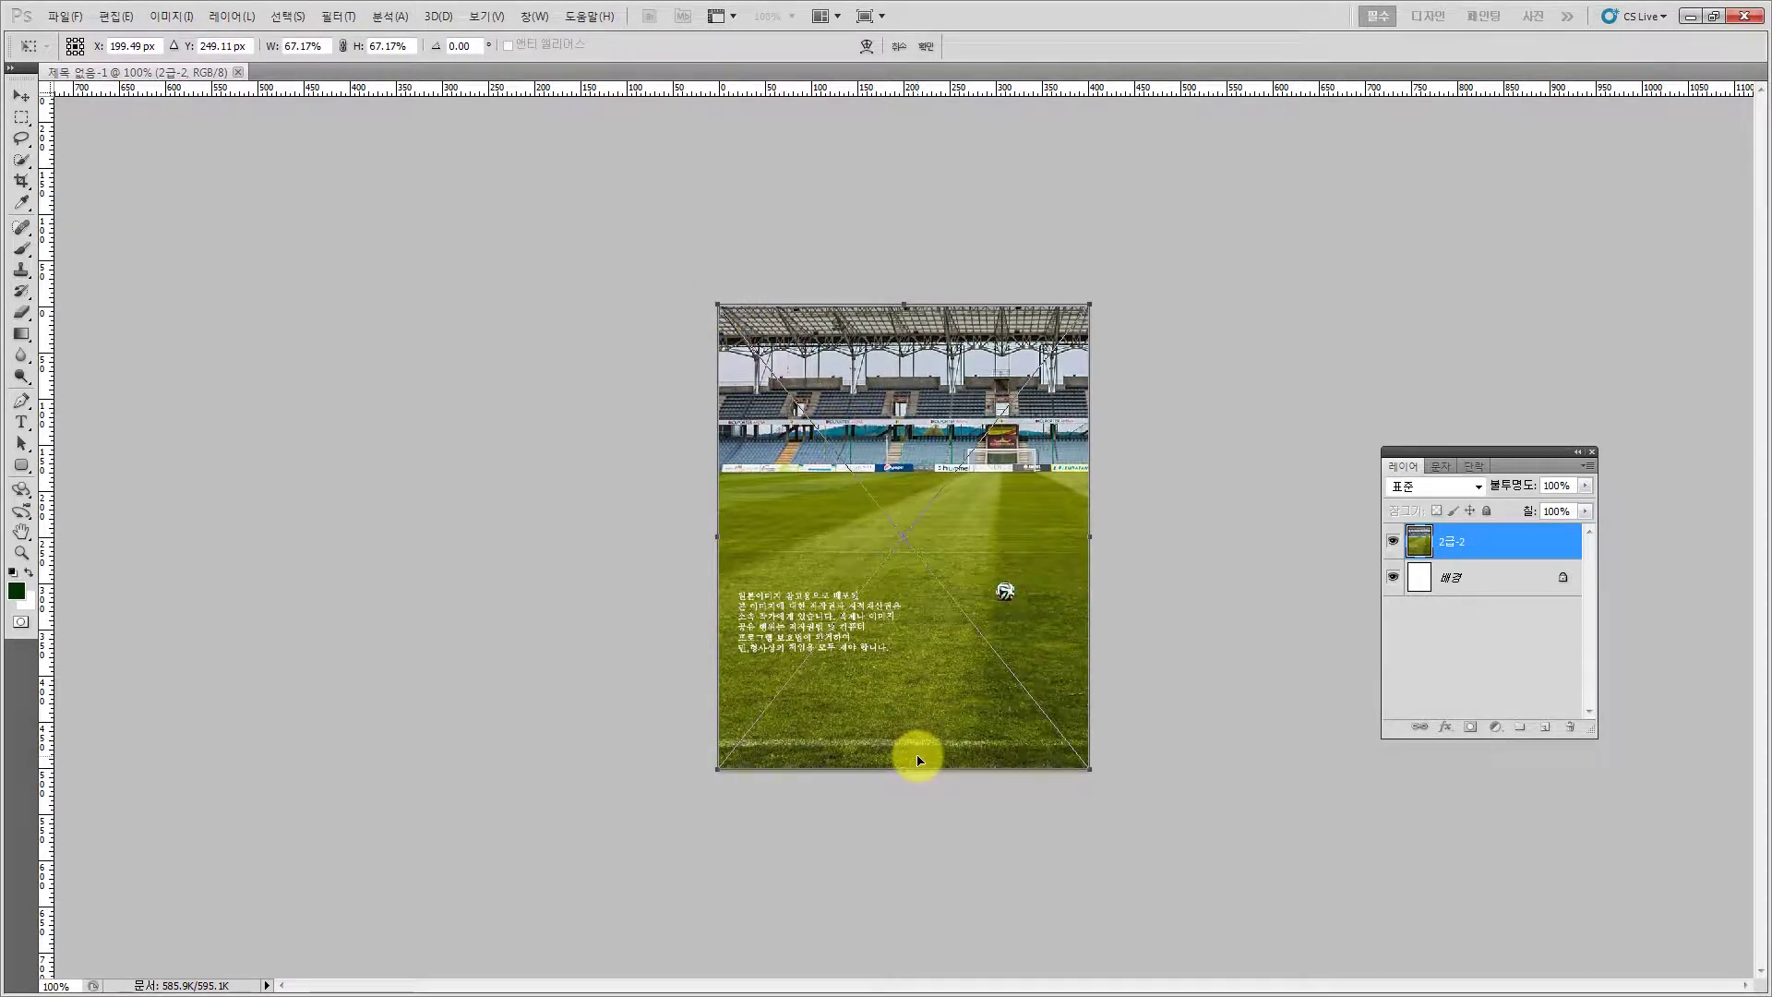
pyautogui.press('Return')
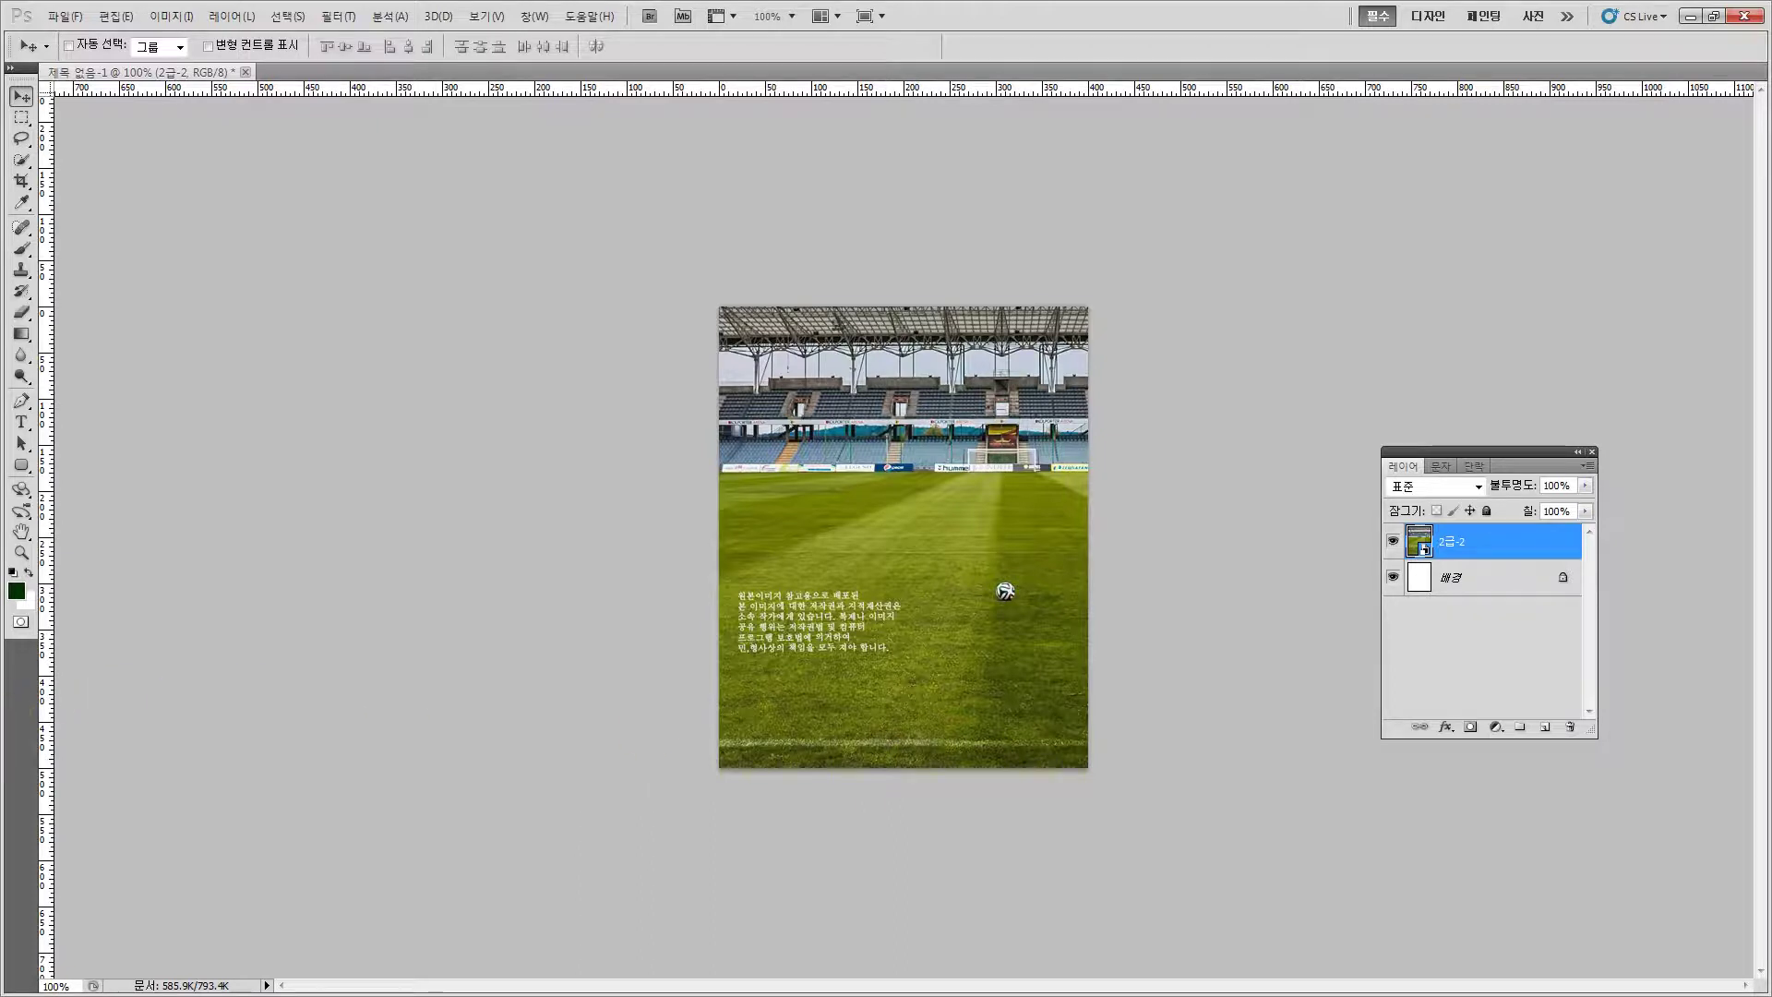
# Open the finished reference JPG and tile both documents side by side
pyautogui.moveTo(0, 72); pyautogui.dragTo(350, 70)
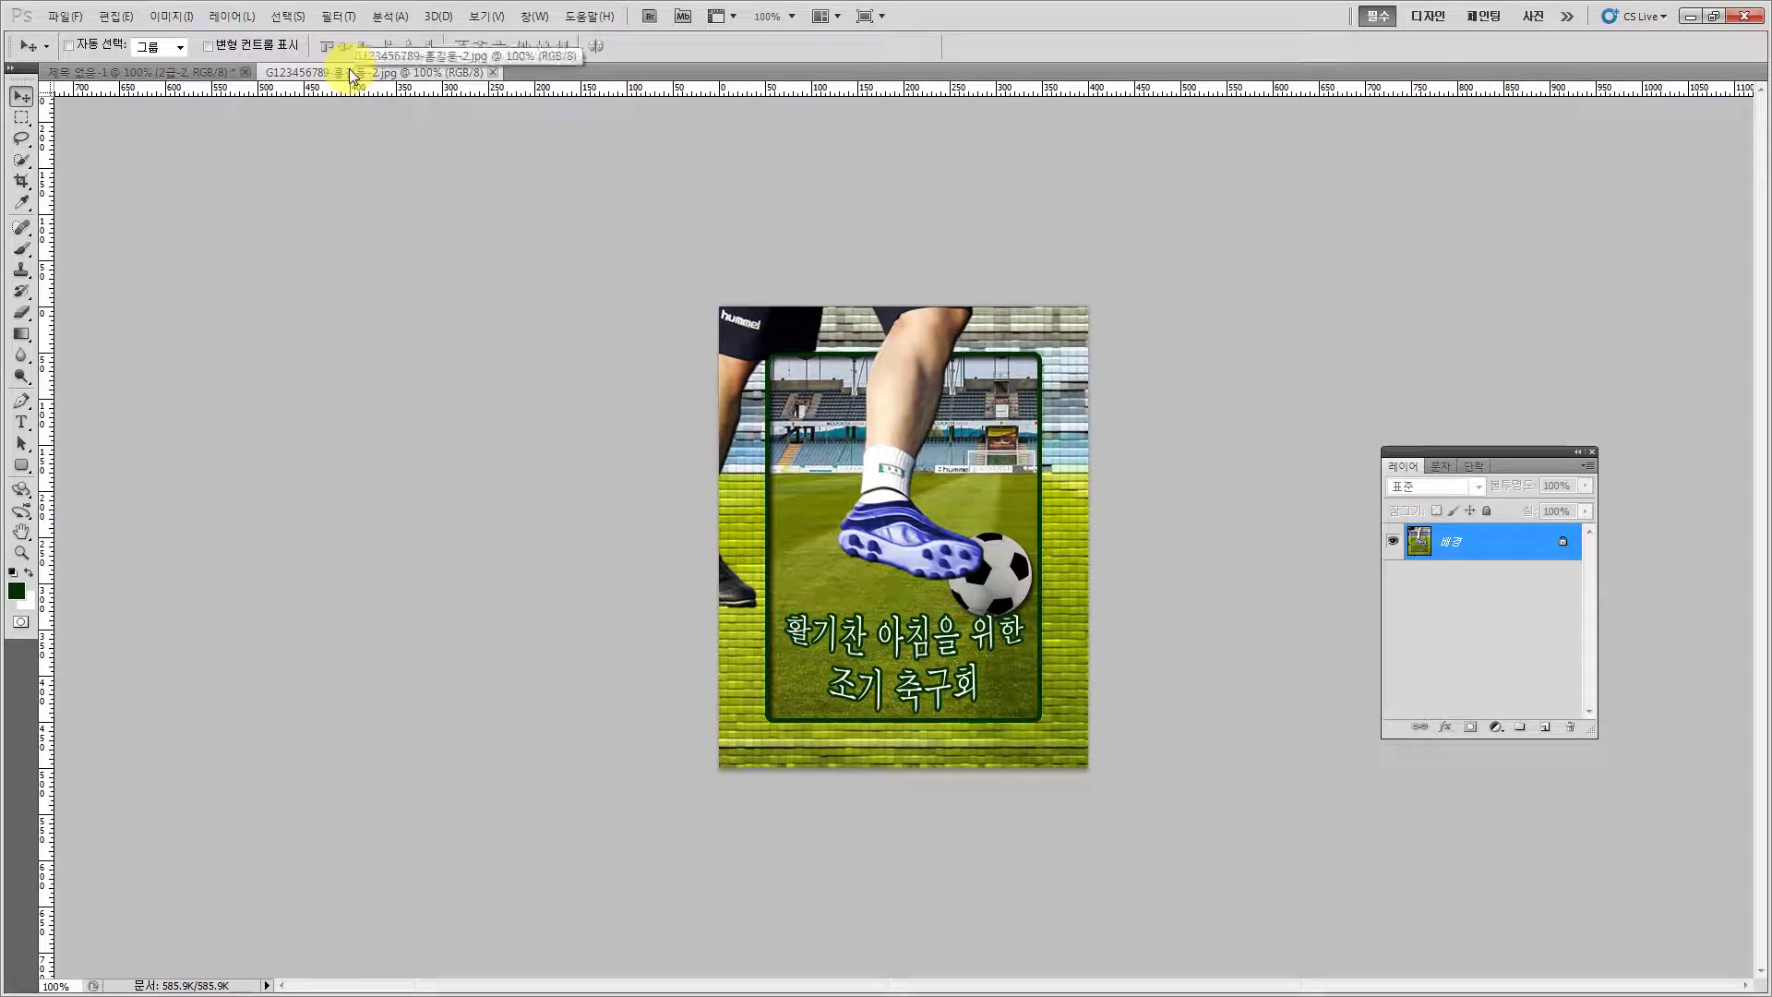
pyautogui.click(533, 15)
pyautogui.moveTo(589, 16)
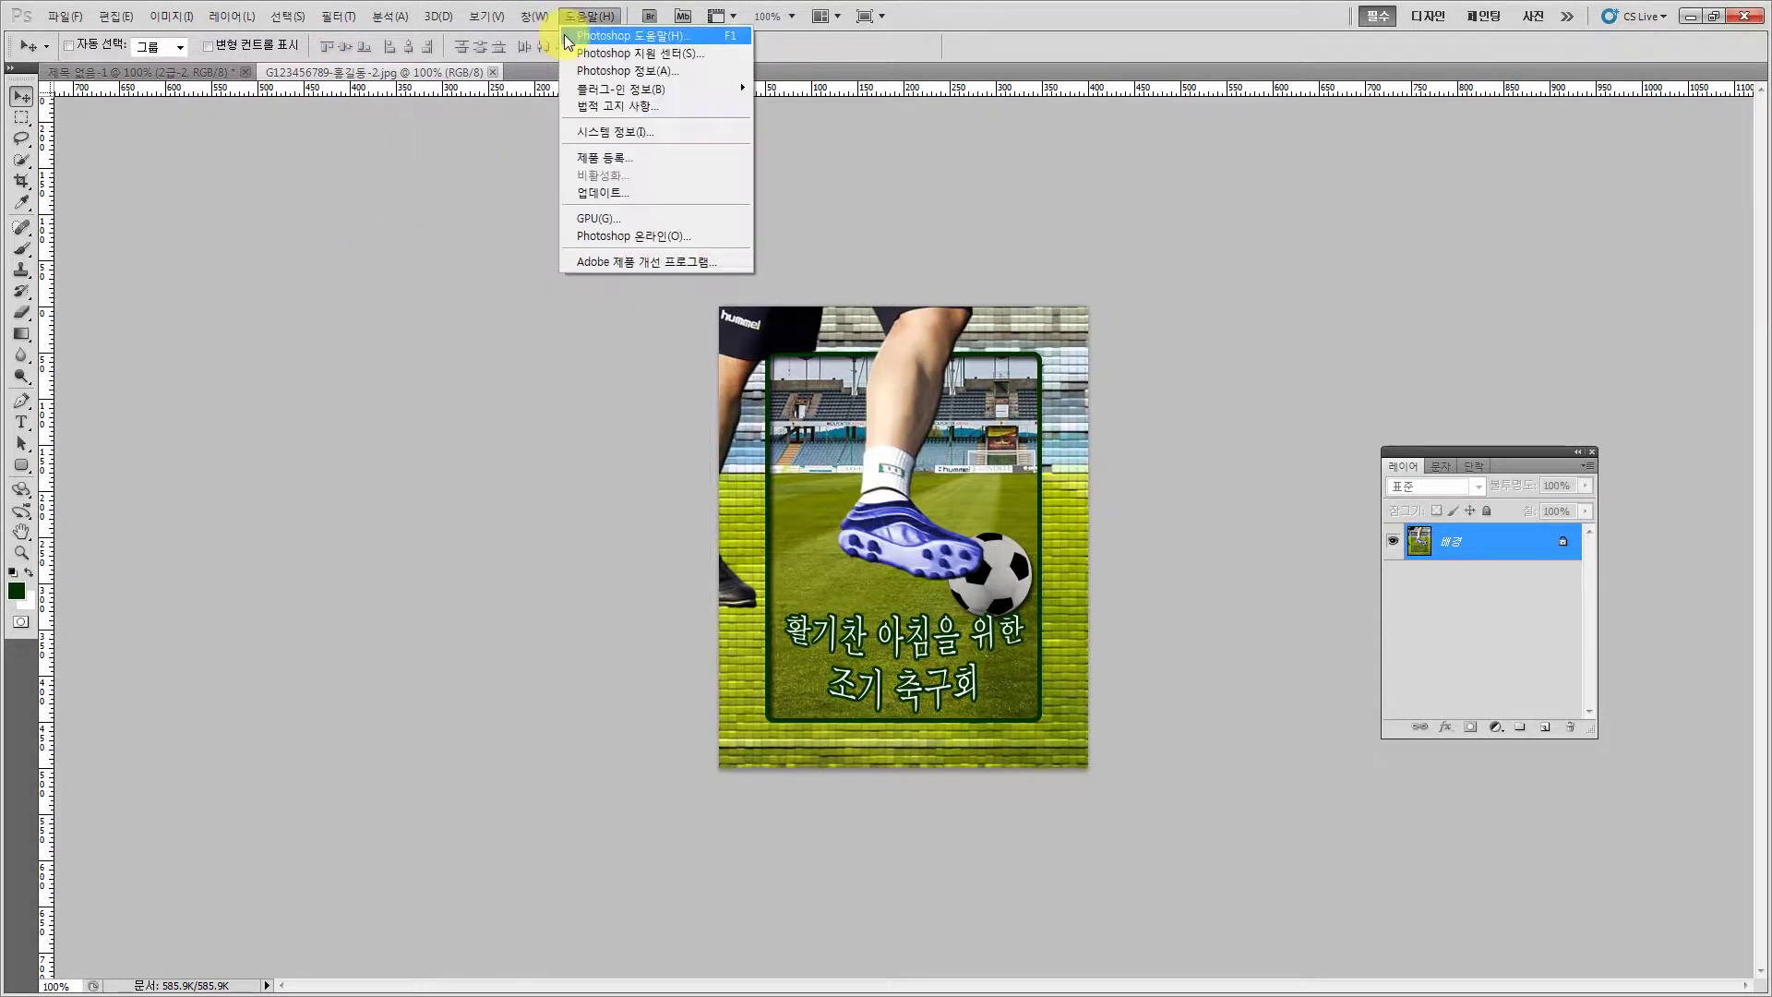
pyautogui.moveTo(535, 15)
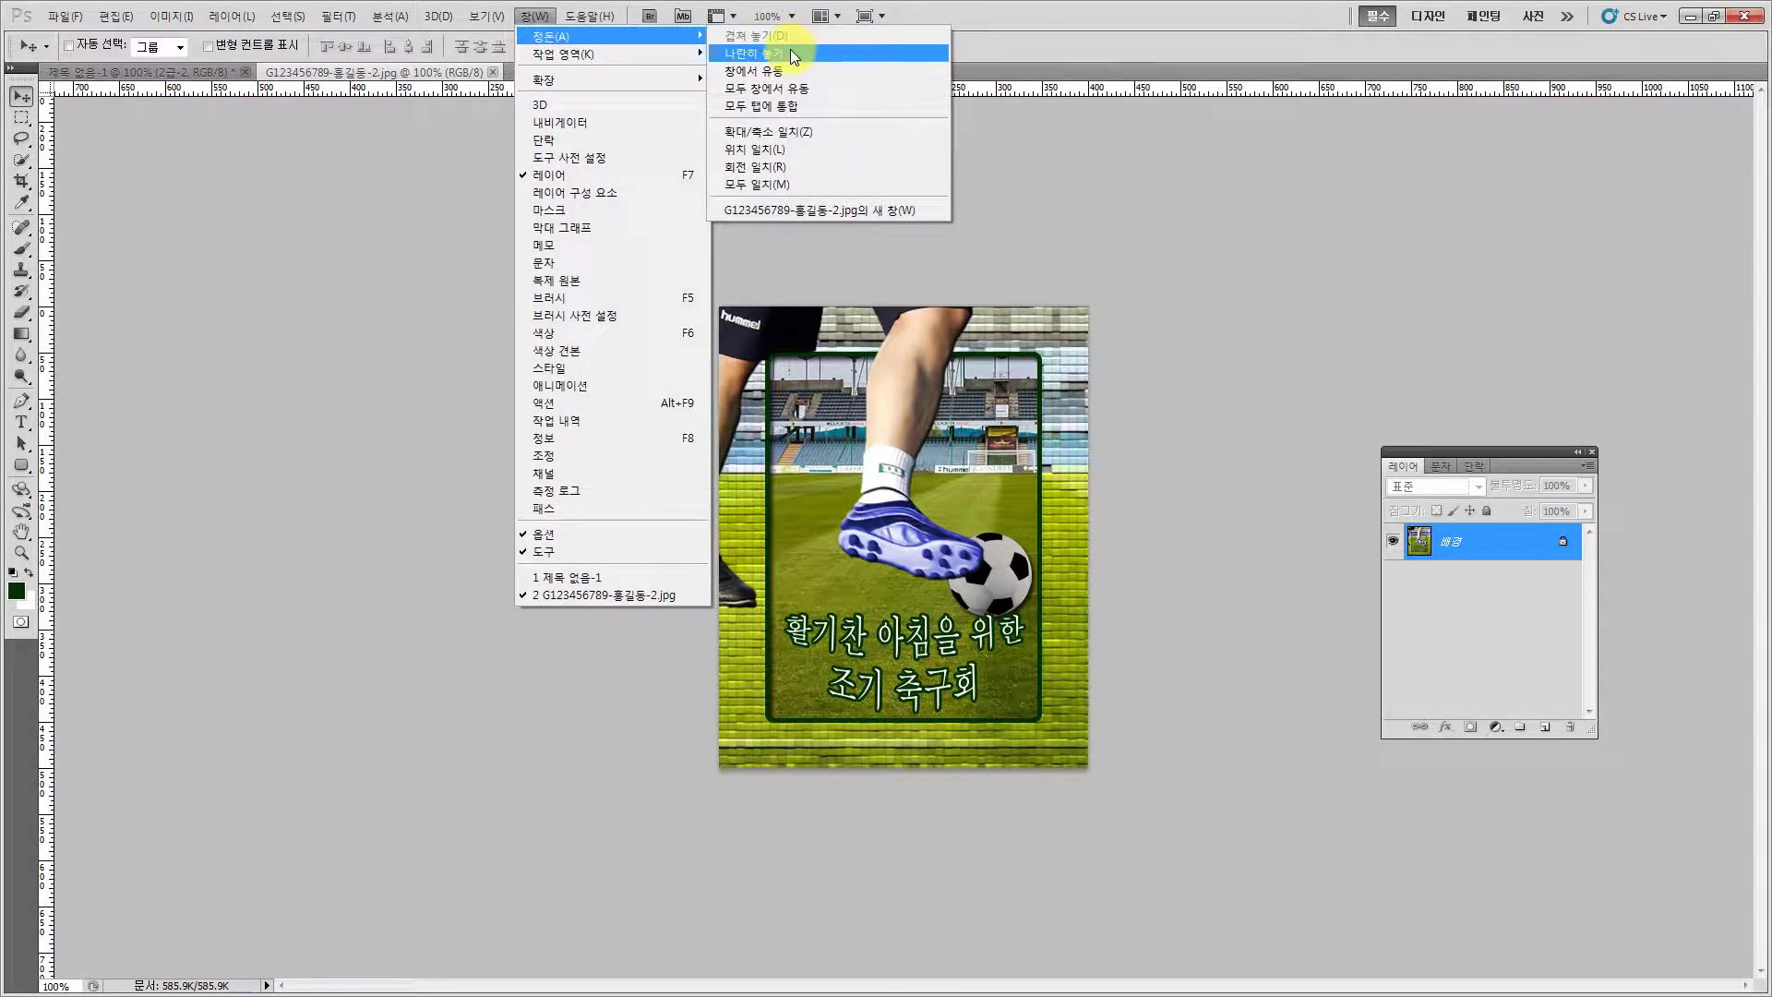
pyautogui.click(790, 52)
# Check the frame requirements in the exam PDF and duplicate the 2급-2 layer in the new document
pyautogui.hotkey('alt', 'Tab')
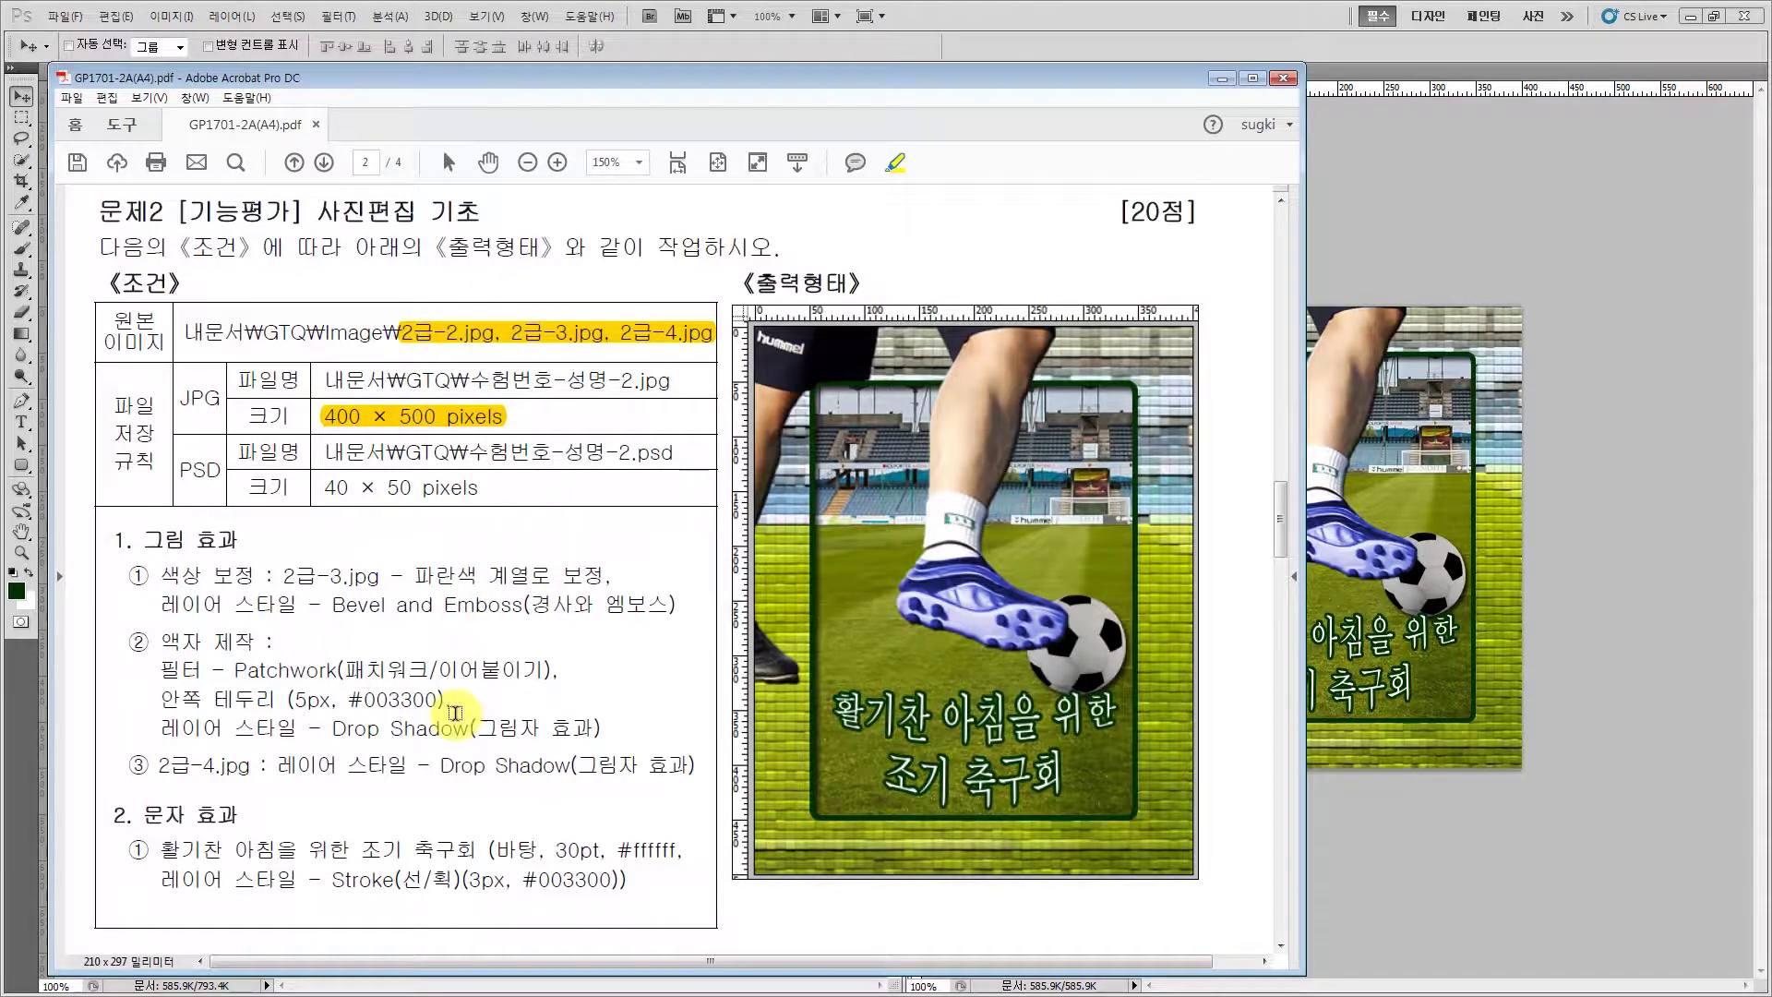
pyautogui.click(1222, 77)
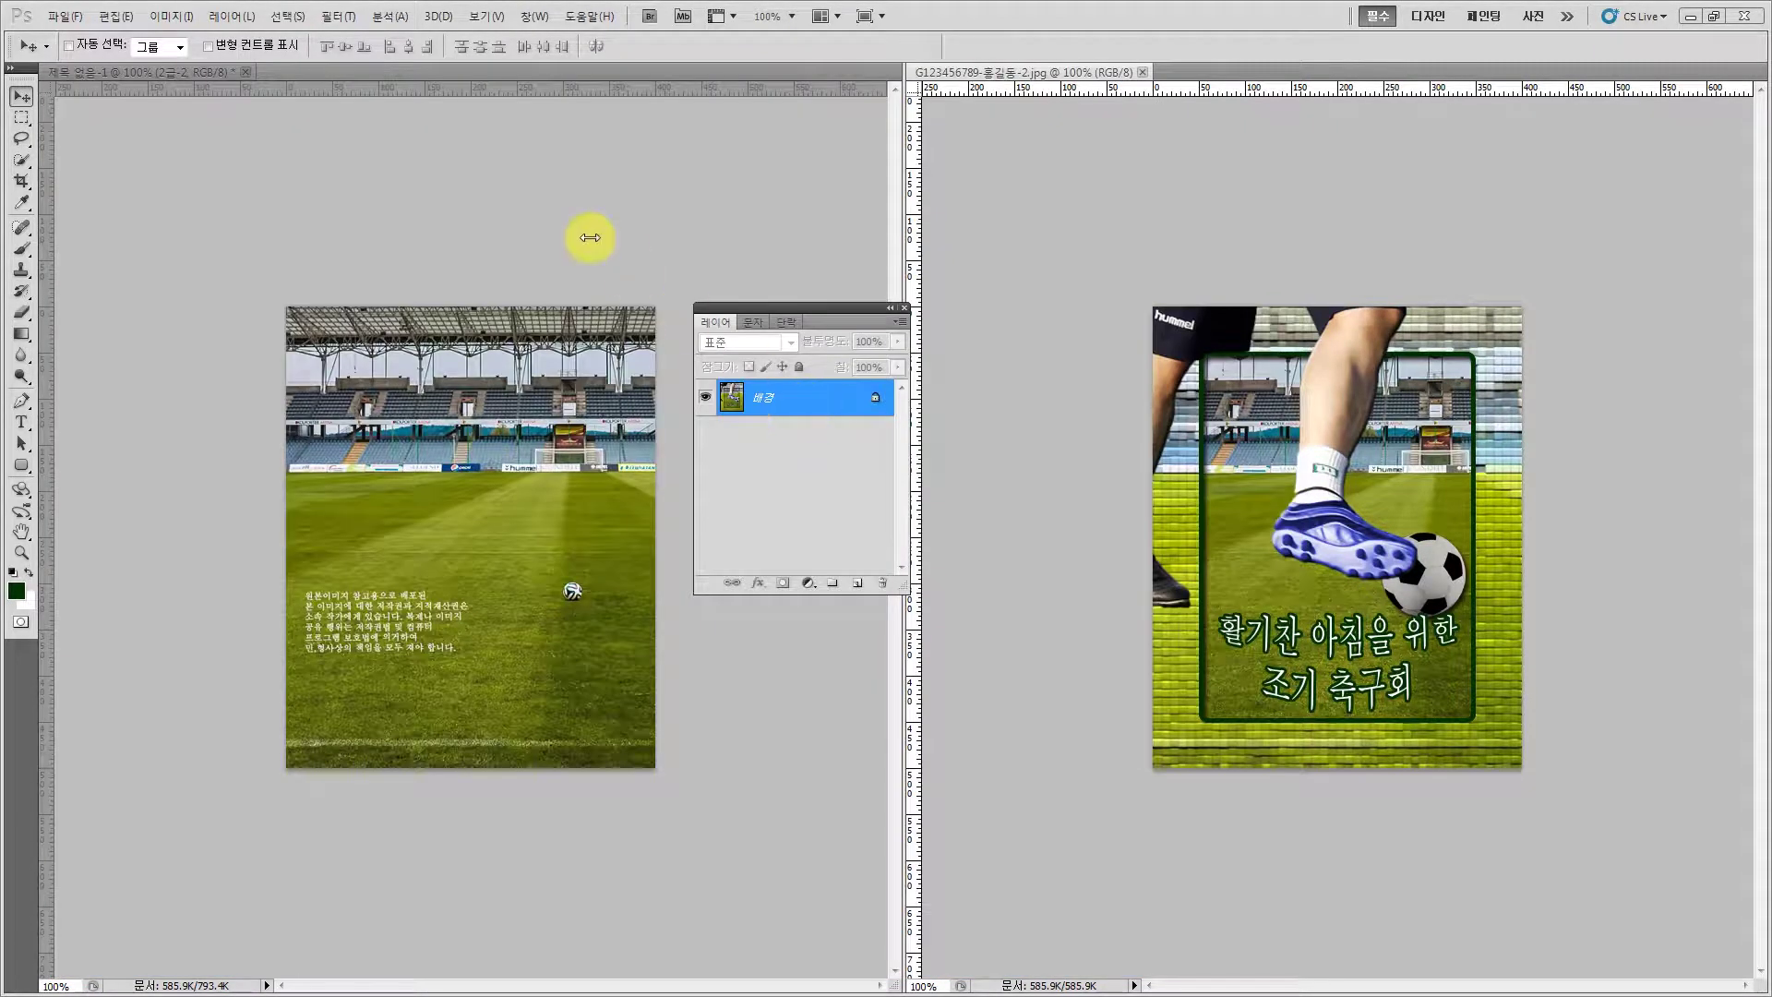
pyautogui.click(547, 215)
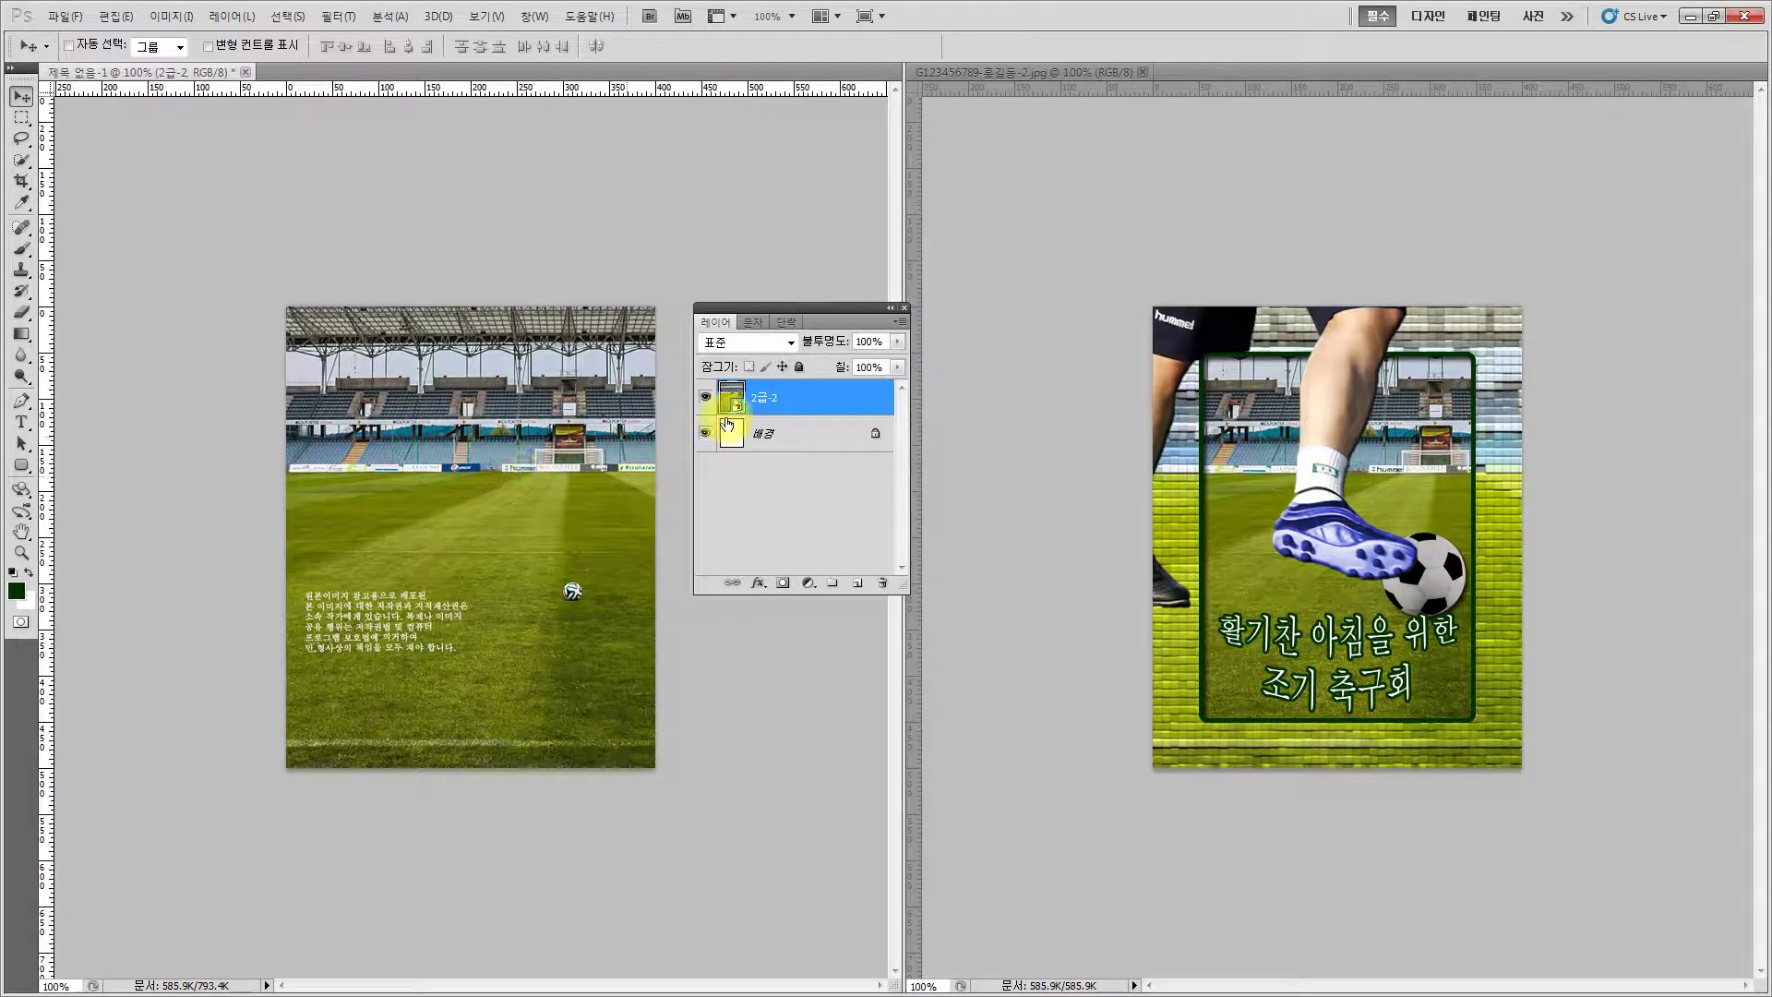
pyautogui.rightClick(820, 401)
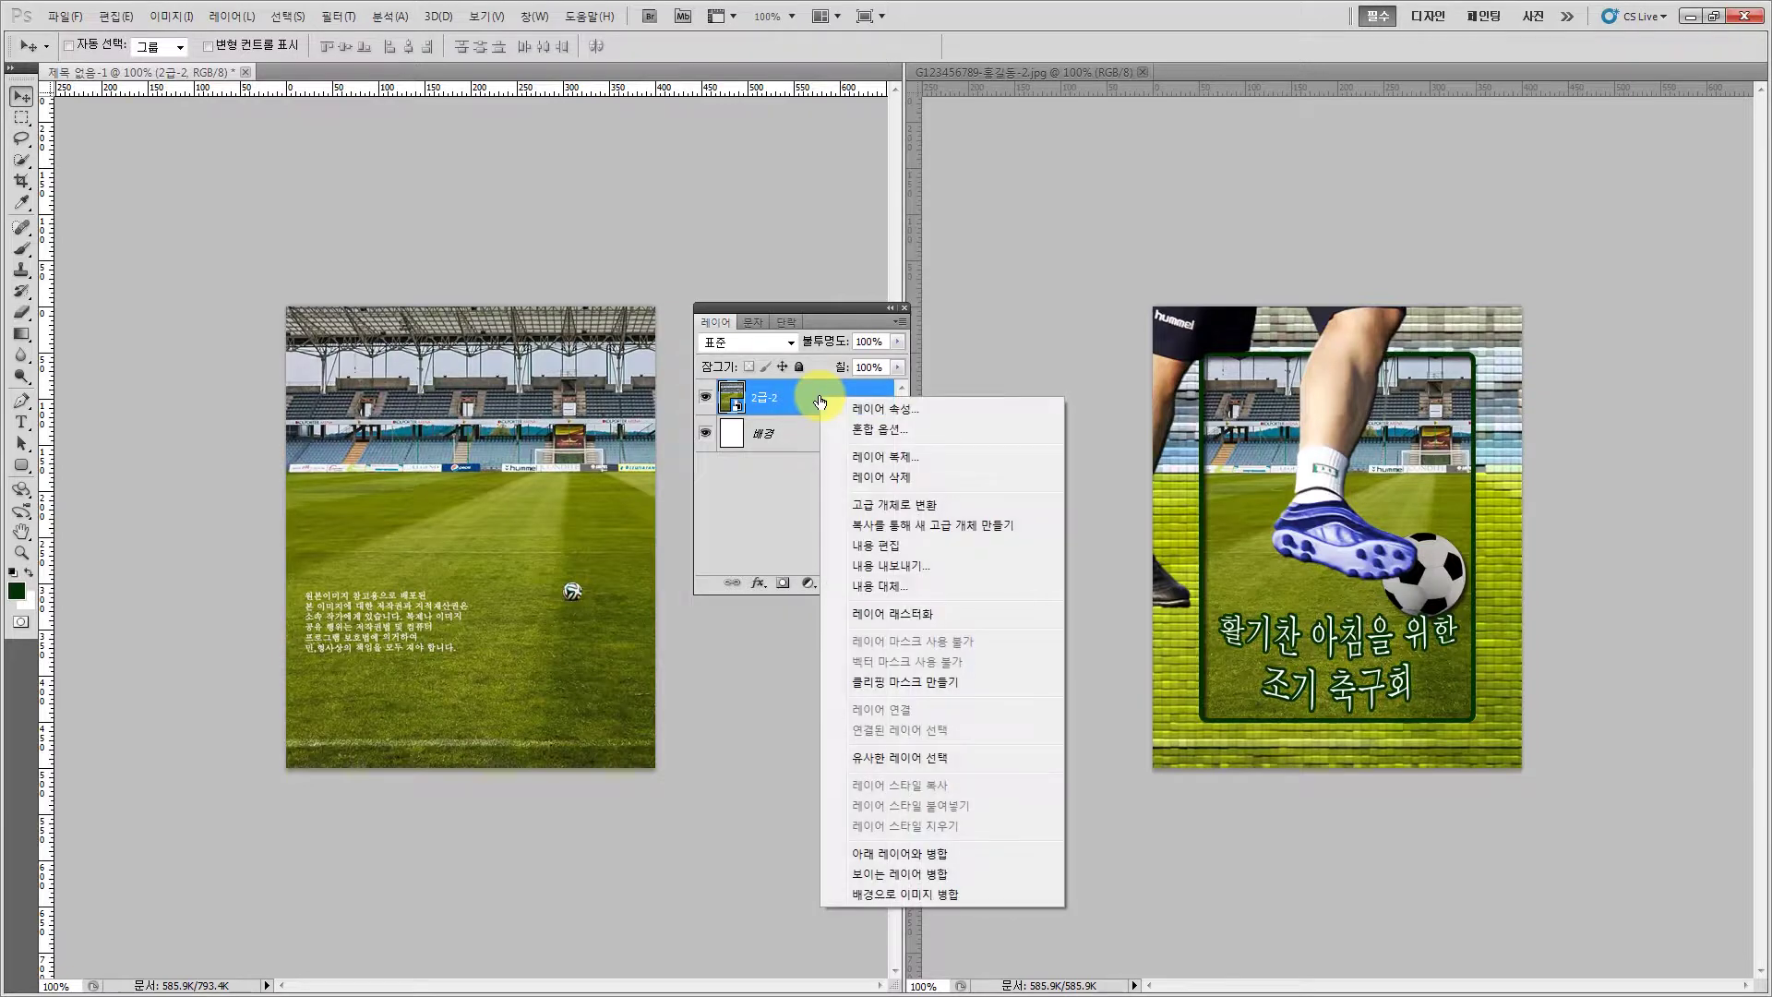
pyautogui.click(888, 457)
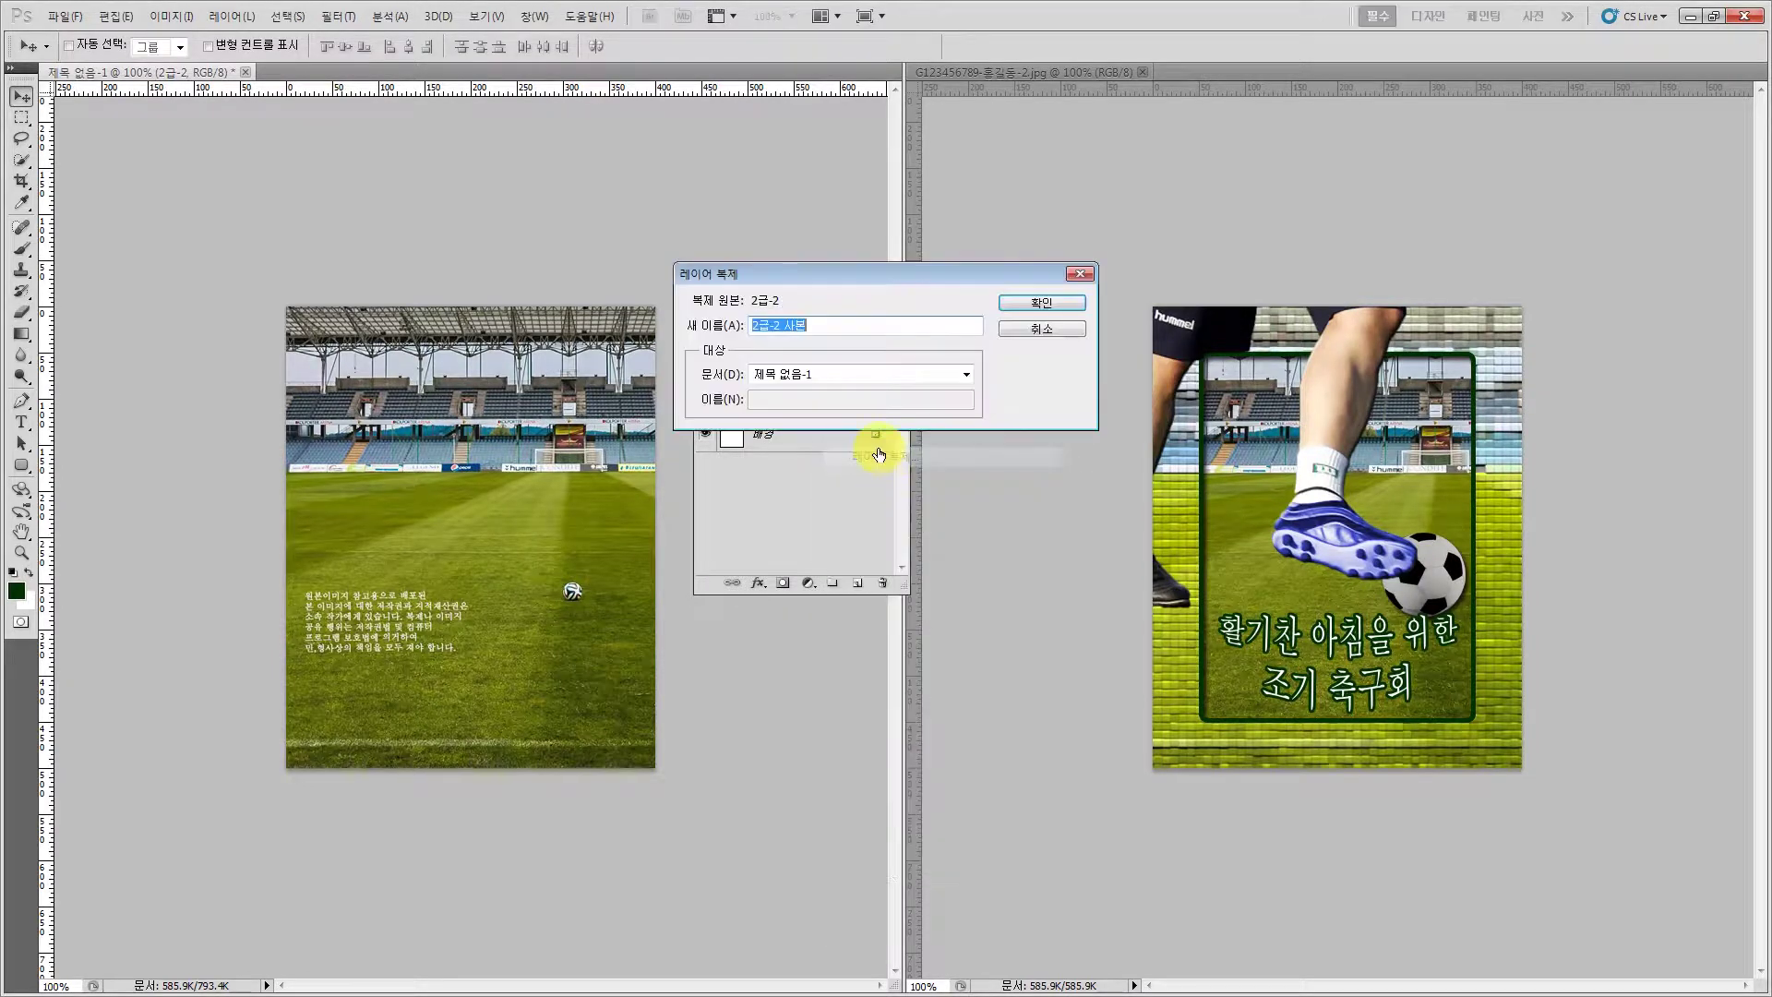
pyautogui.click(1017, 301)
pyautogui.click(787, 446)
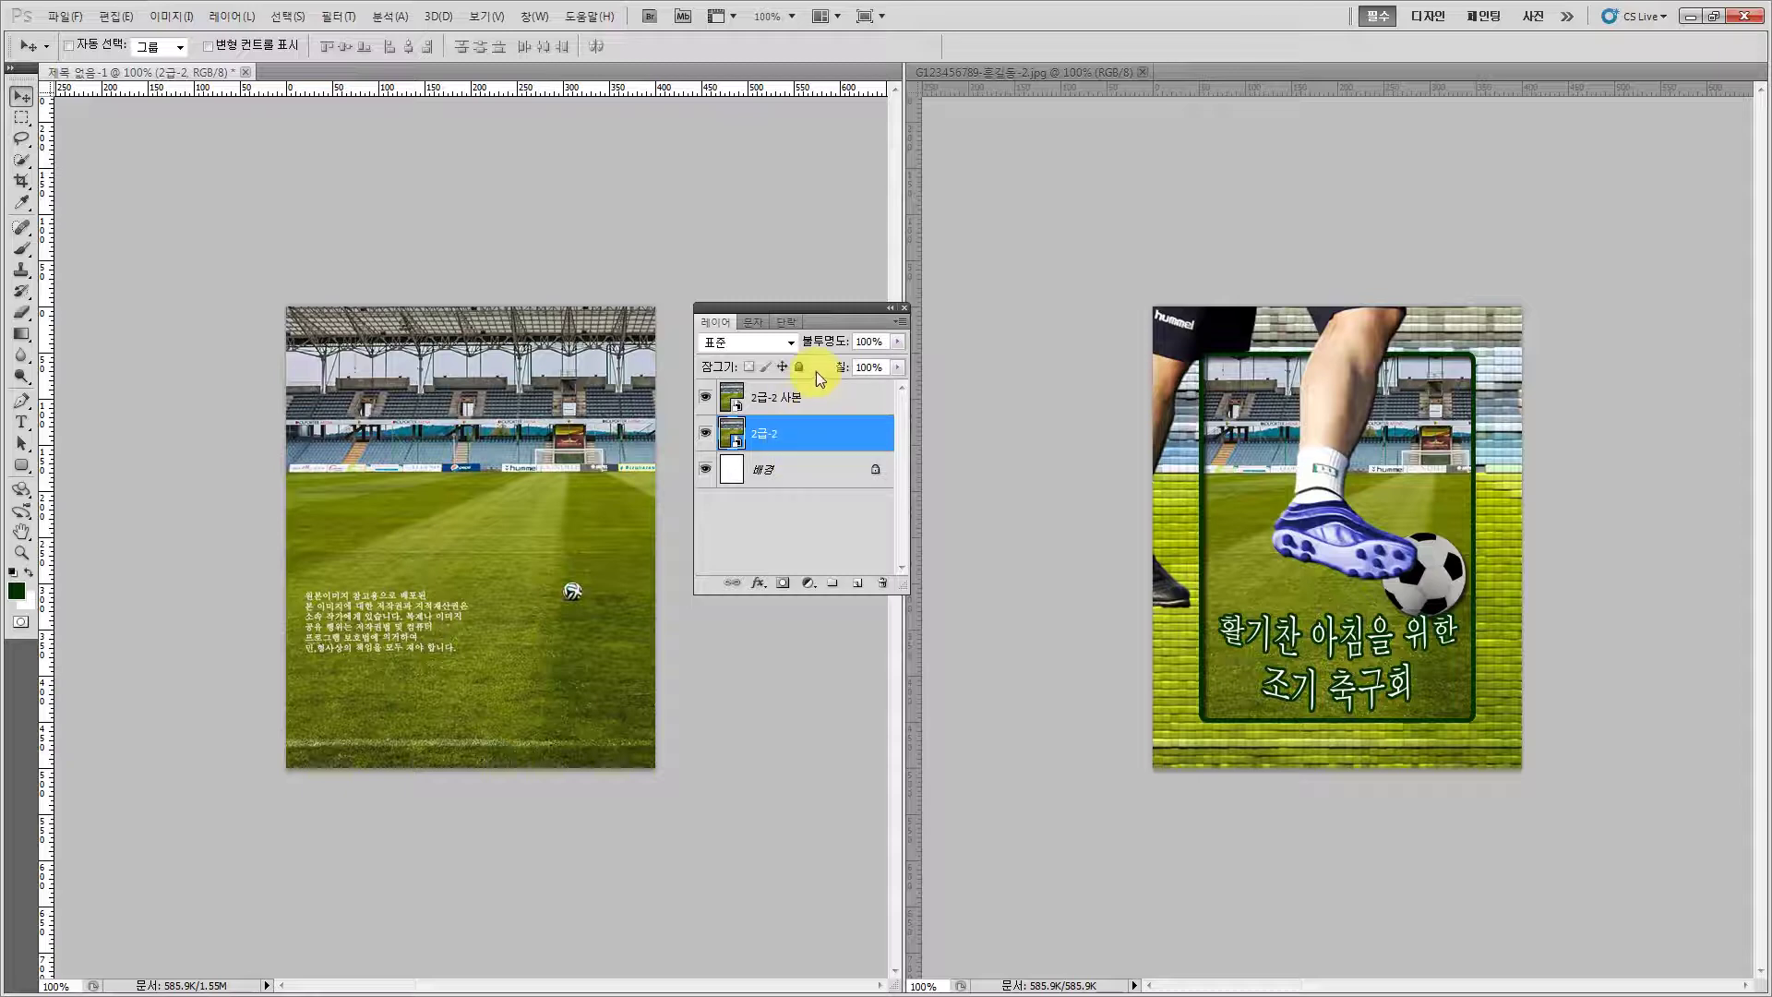
pyautogui.click(808, 399)
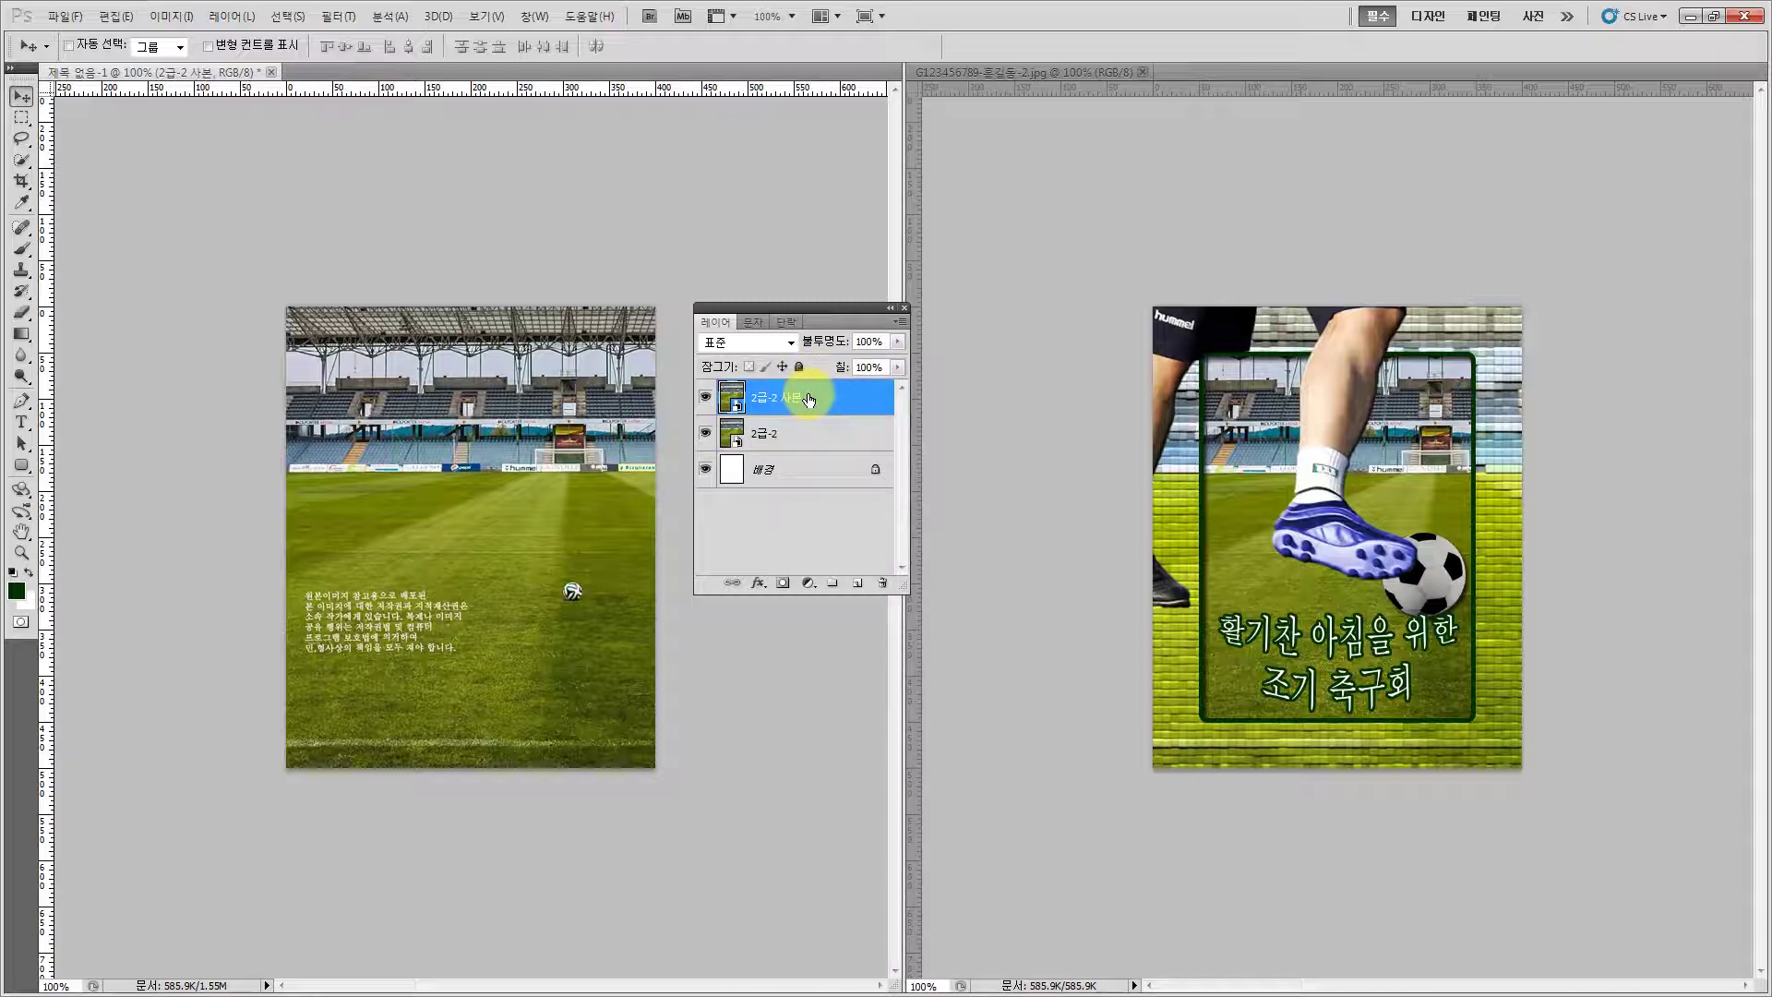
# Rasterize both the 2급-2 layer and its copy, 2급-2 사본
pyautogui.click(793, 435)
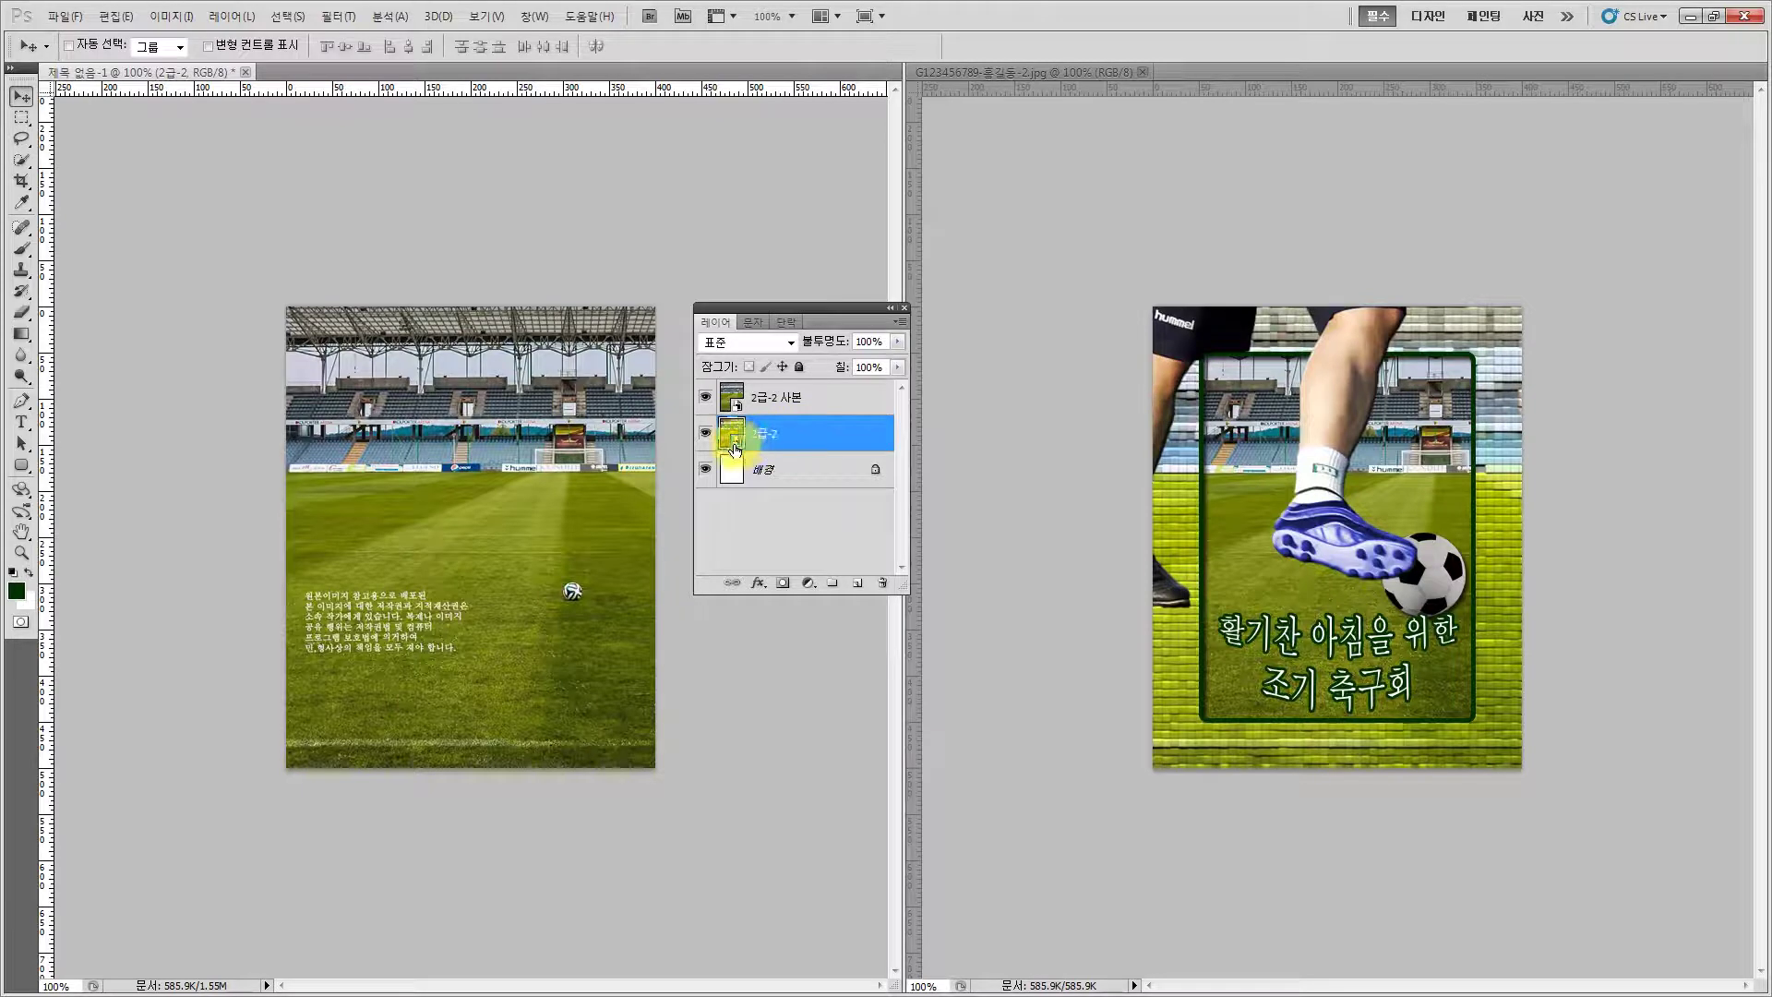
pyautogui.rightClick(780, 430)
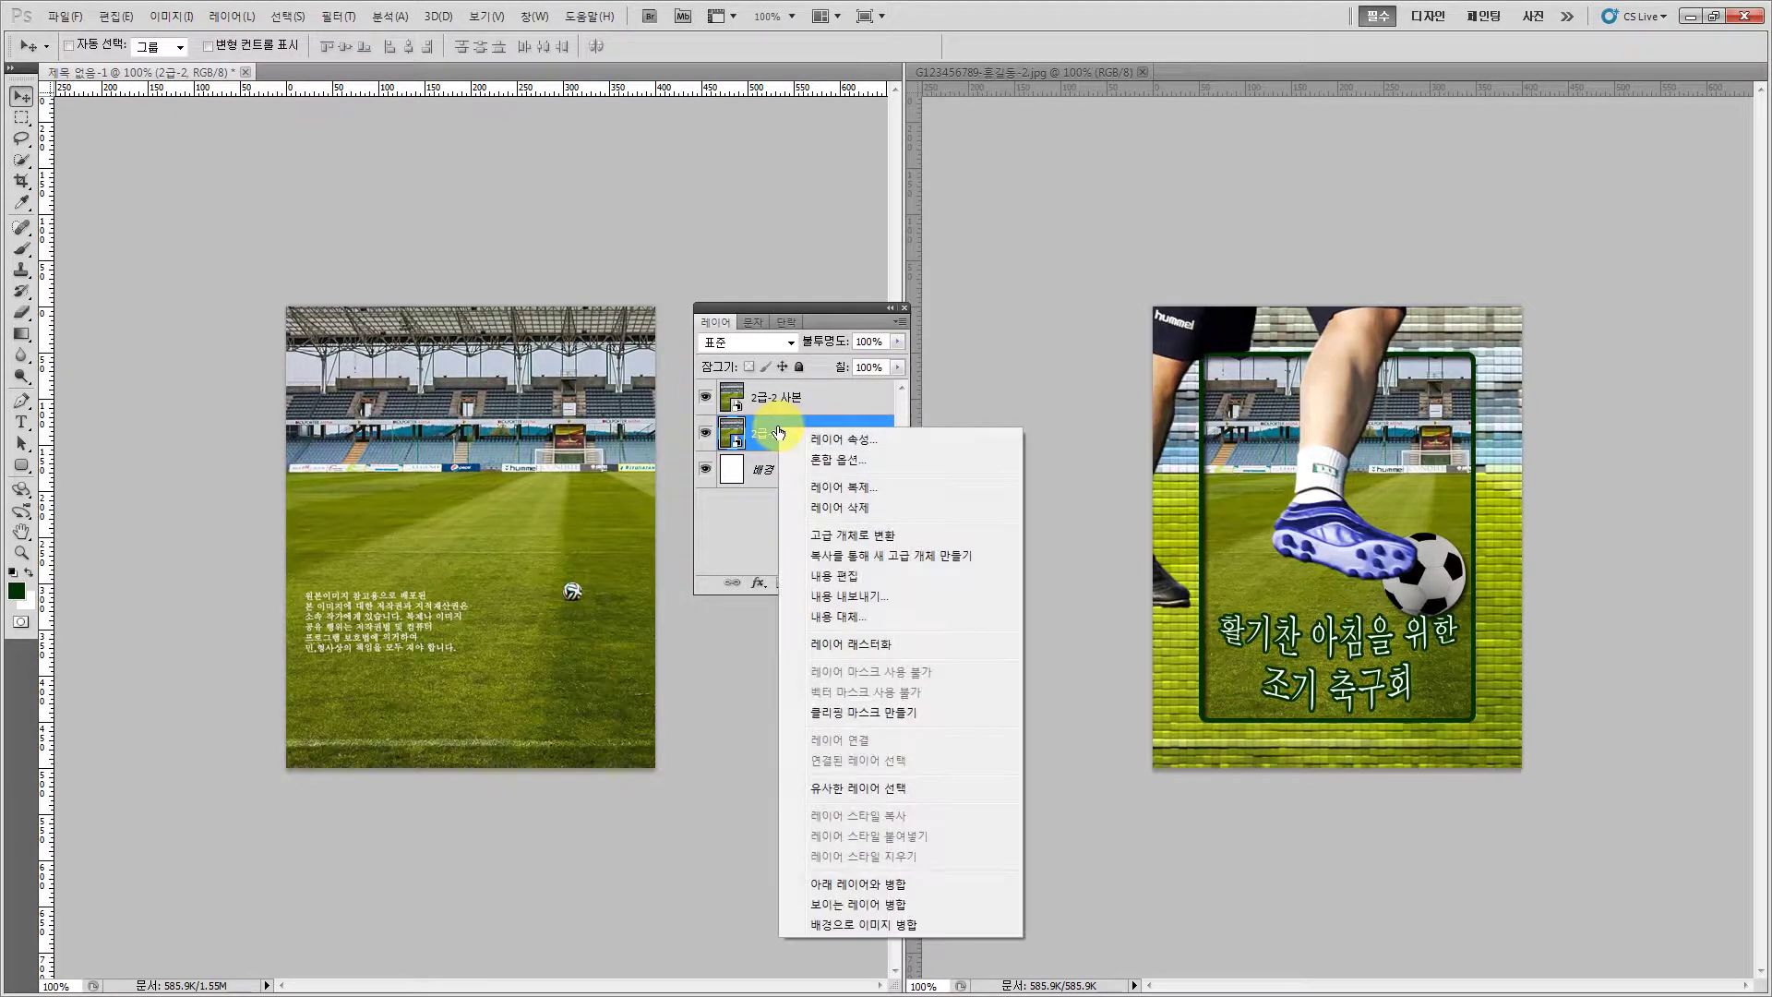
pyautogui.click(833, 645)
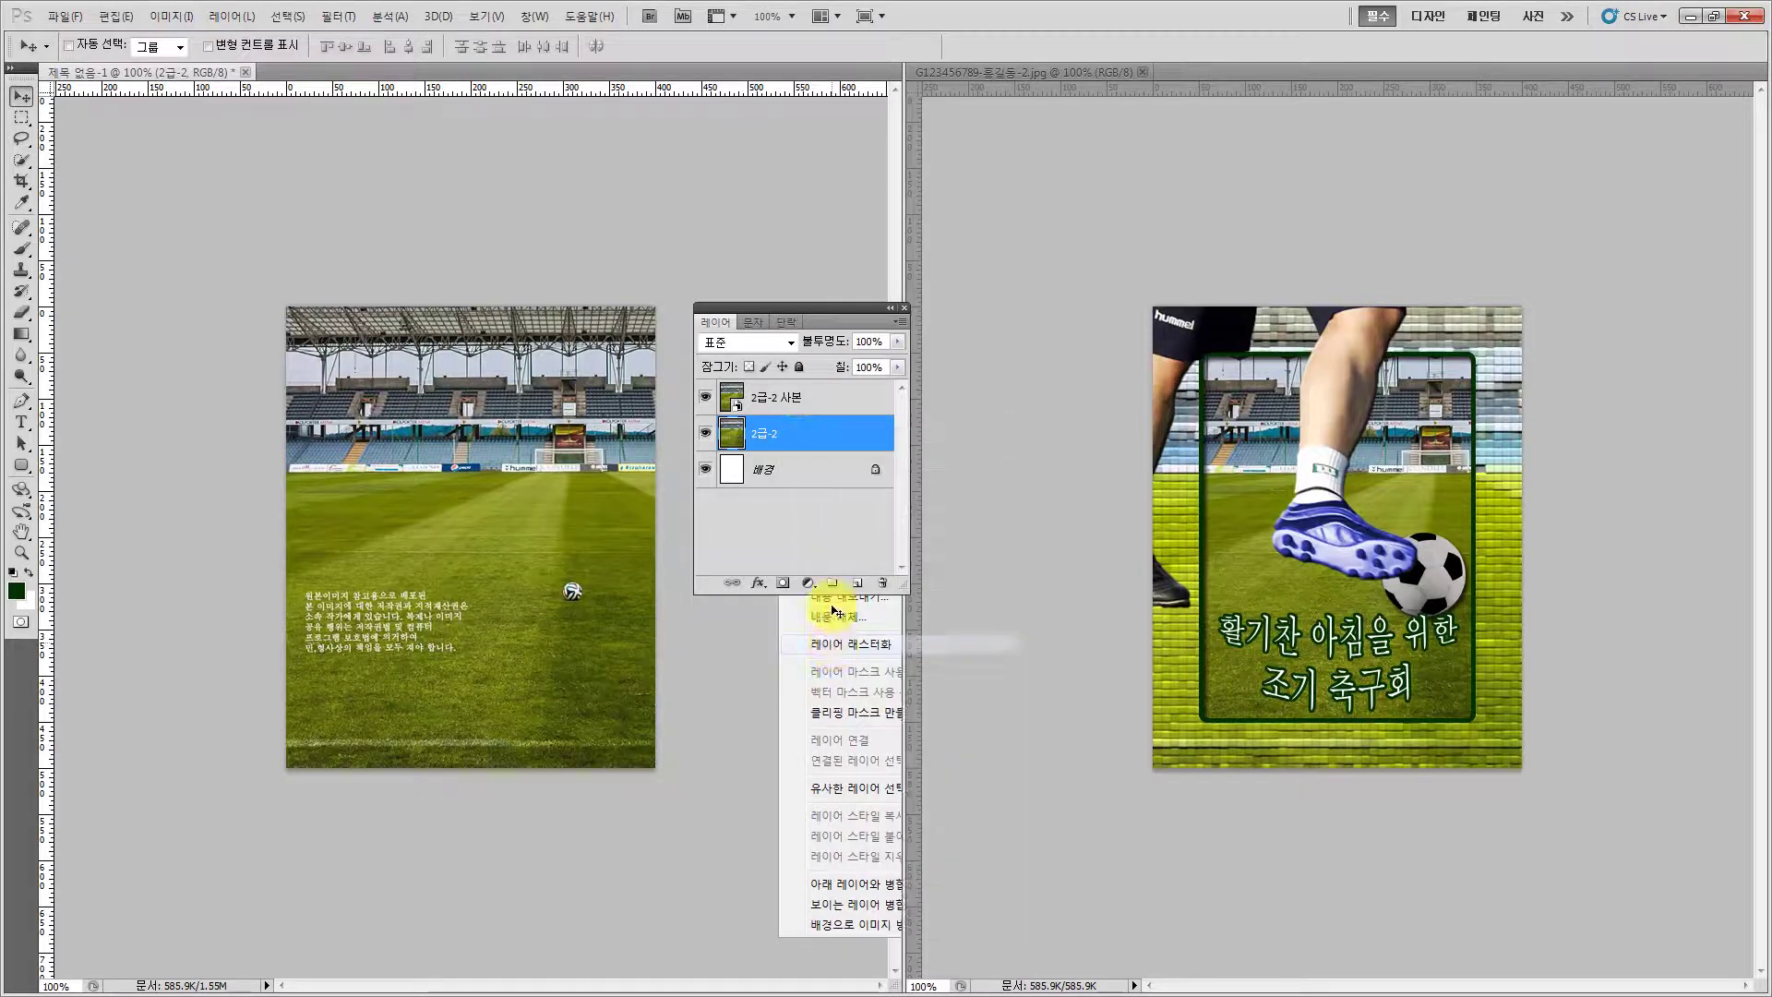
pyautogui.click(794, 396)
pyautogui.rightClick(794, 396)
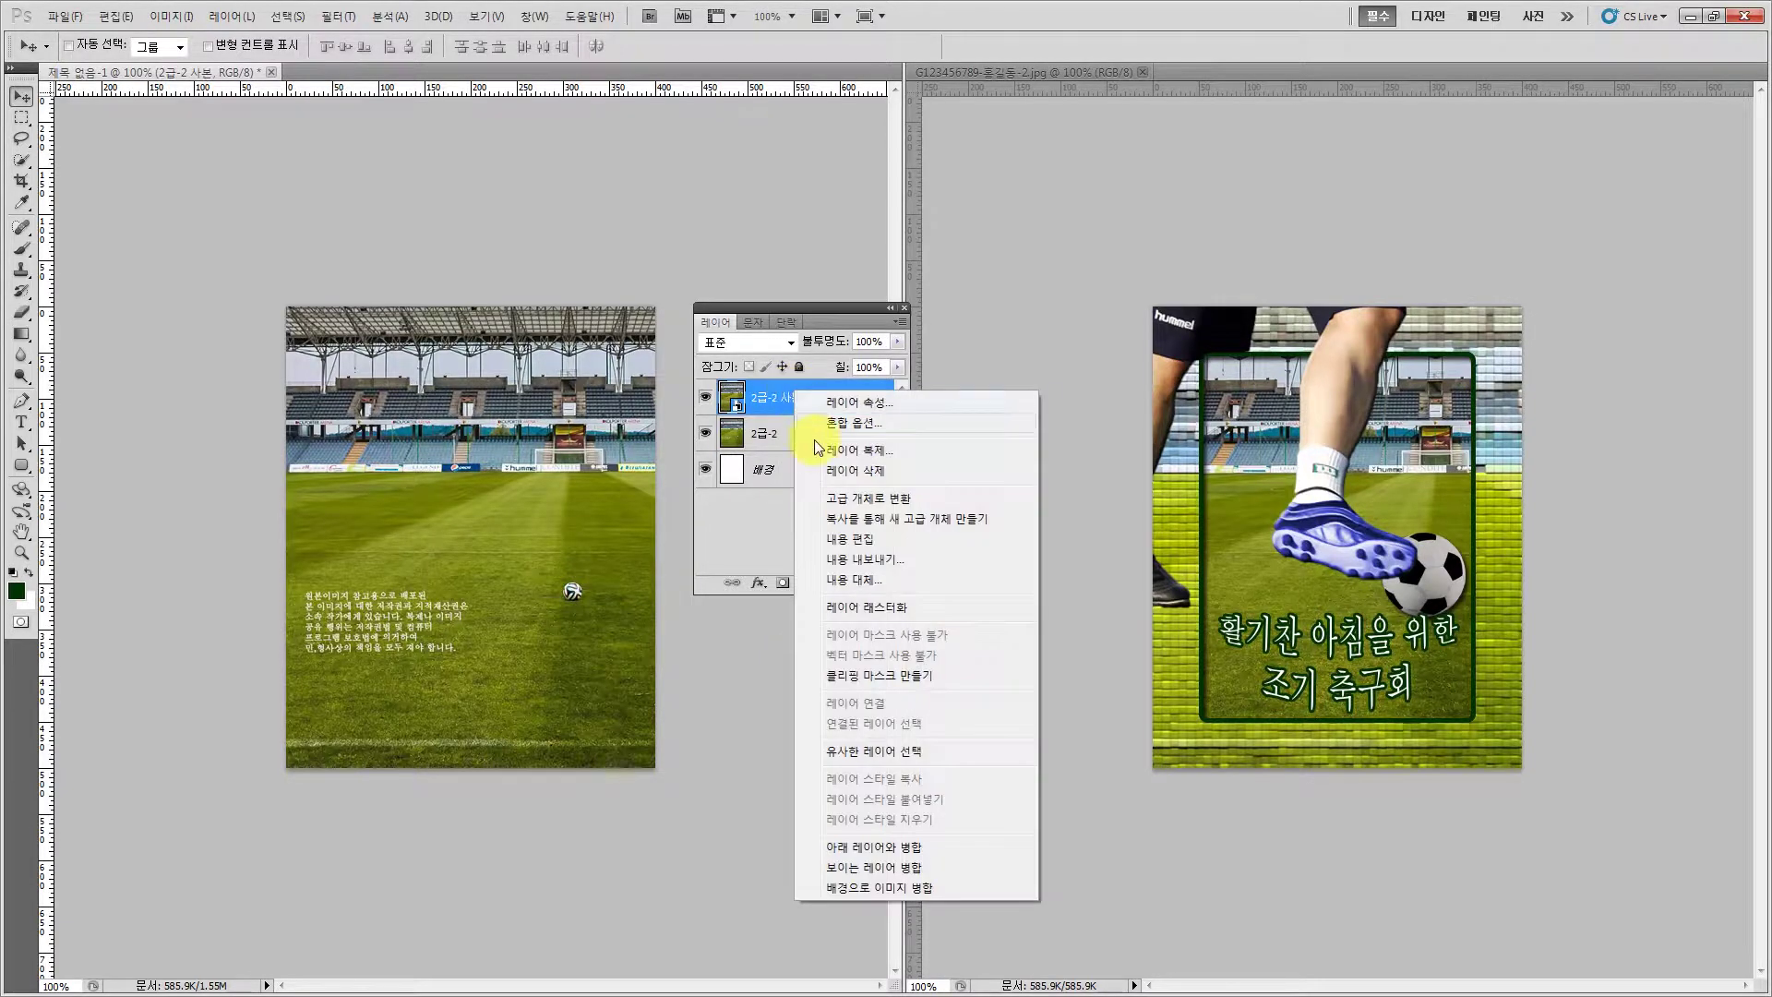
pyautogui.click(851, 612)
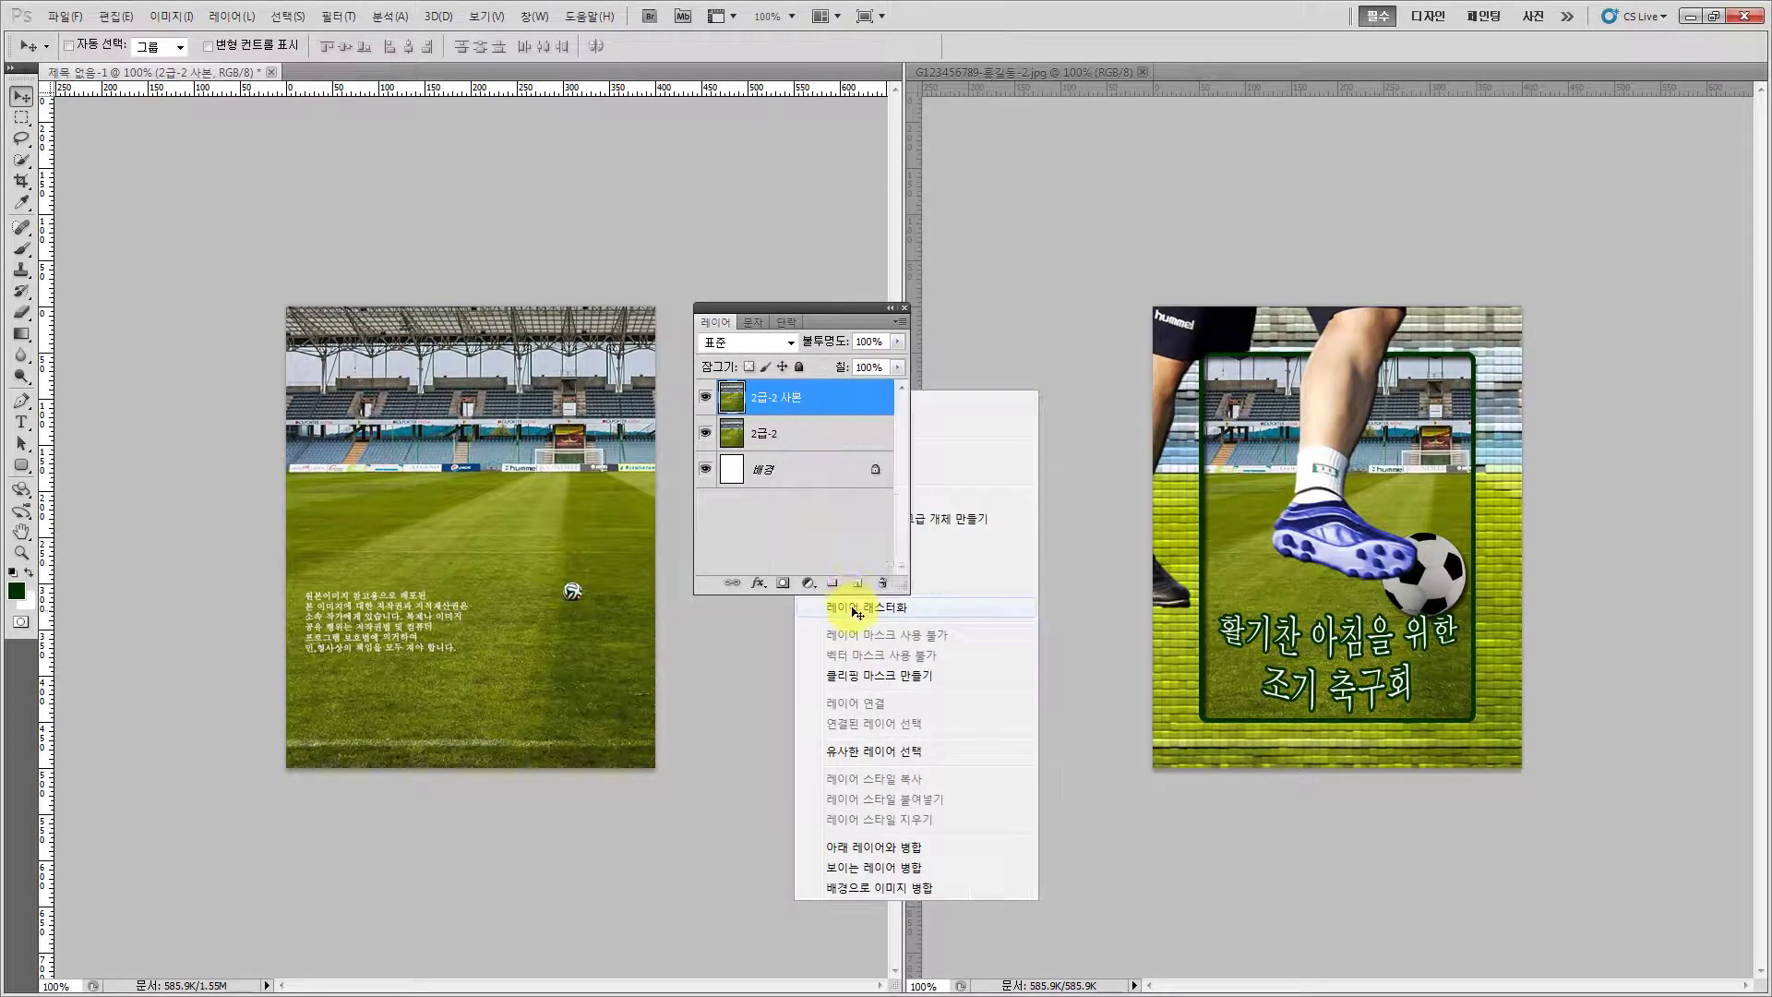
# Apply the Patchwork (이어붙이기) texture filter to the 2급-2 사본 layer with square size 4 and relief 8
pyautogui.click(783, 436)
pyautogui.click(795, 398)
pyautogui.click(793, 443)
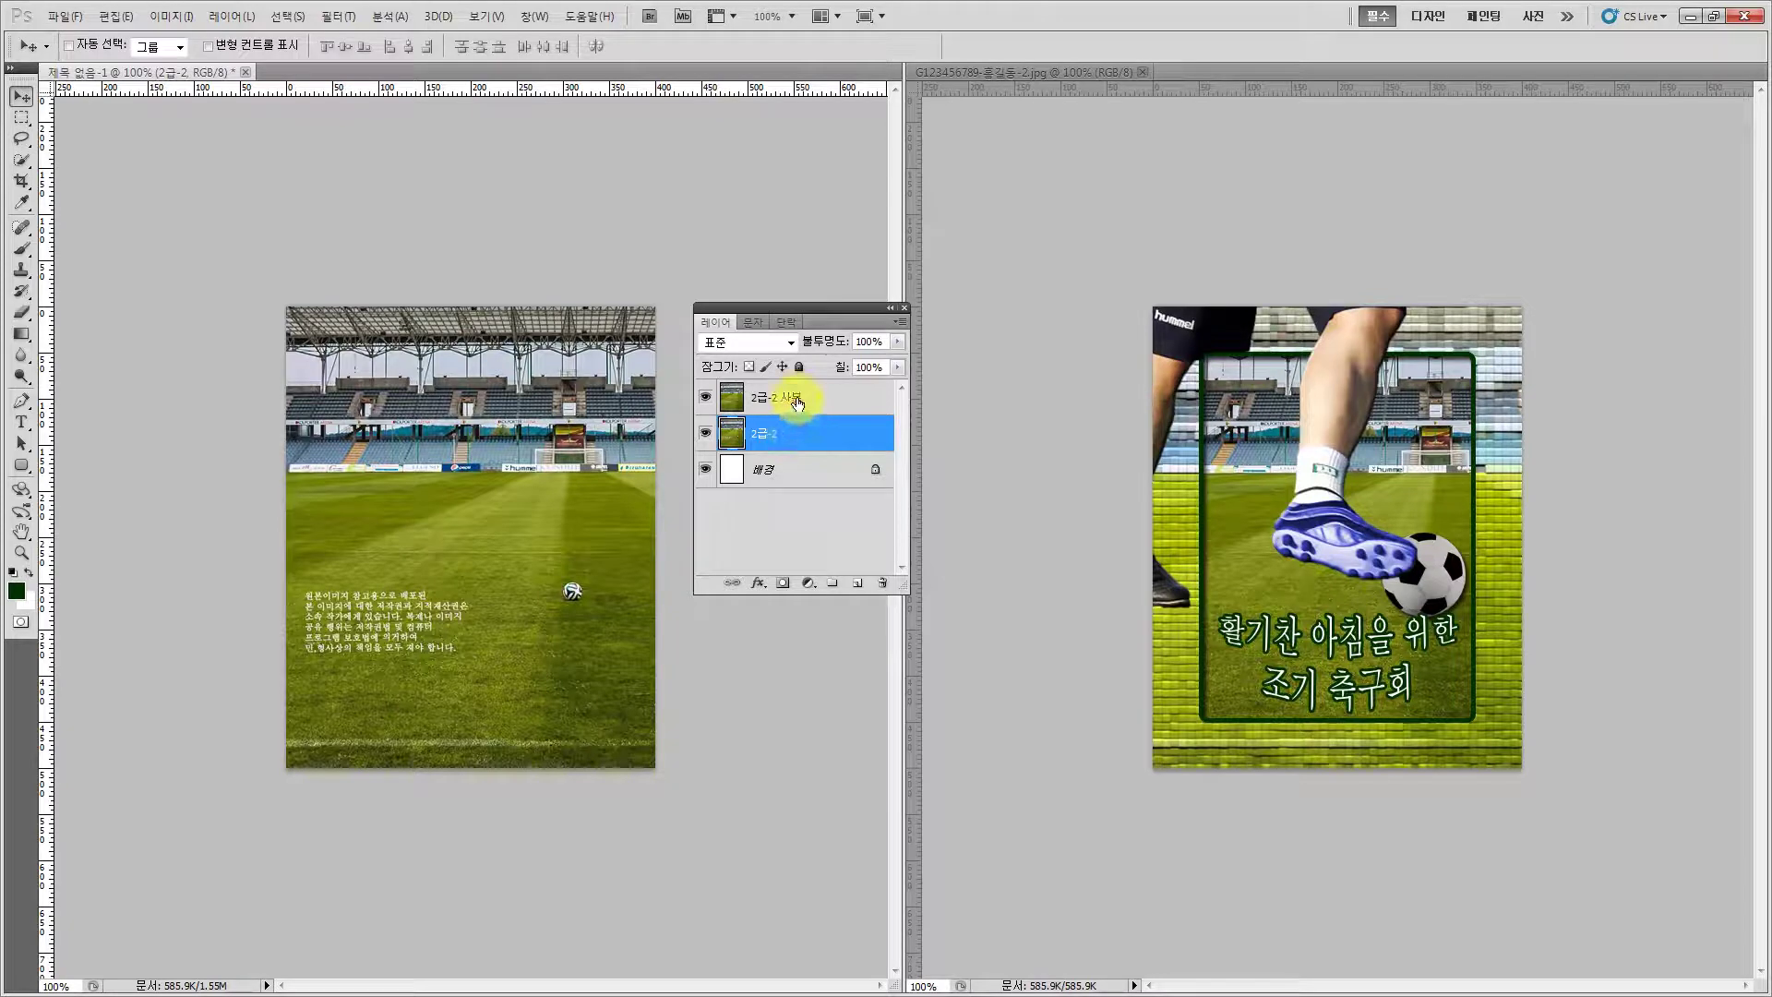
pyautogui.click(797, 398)
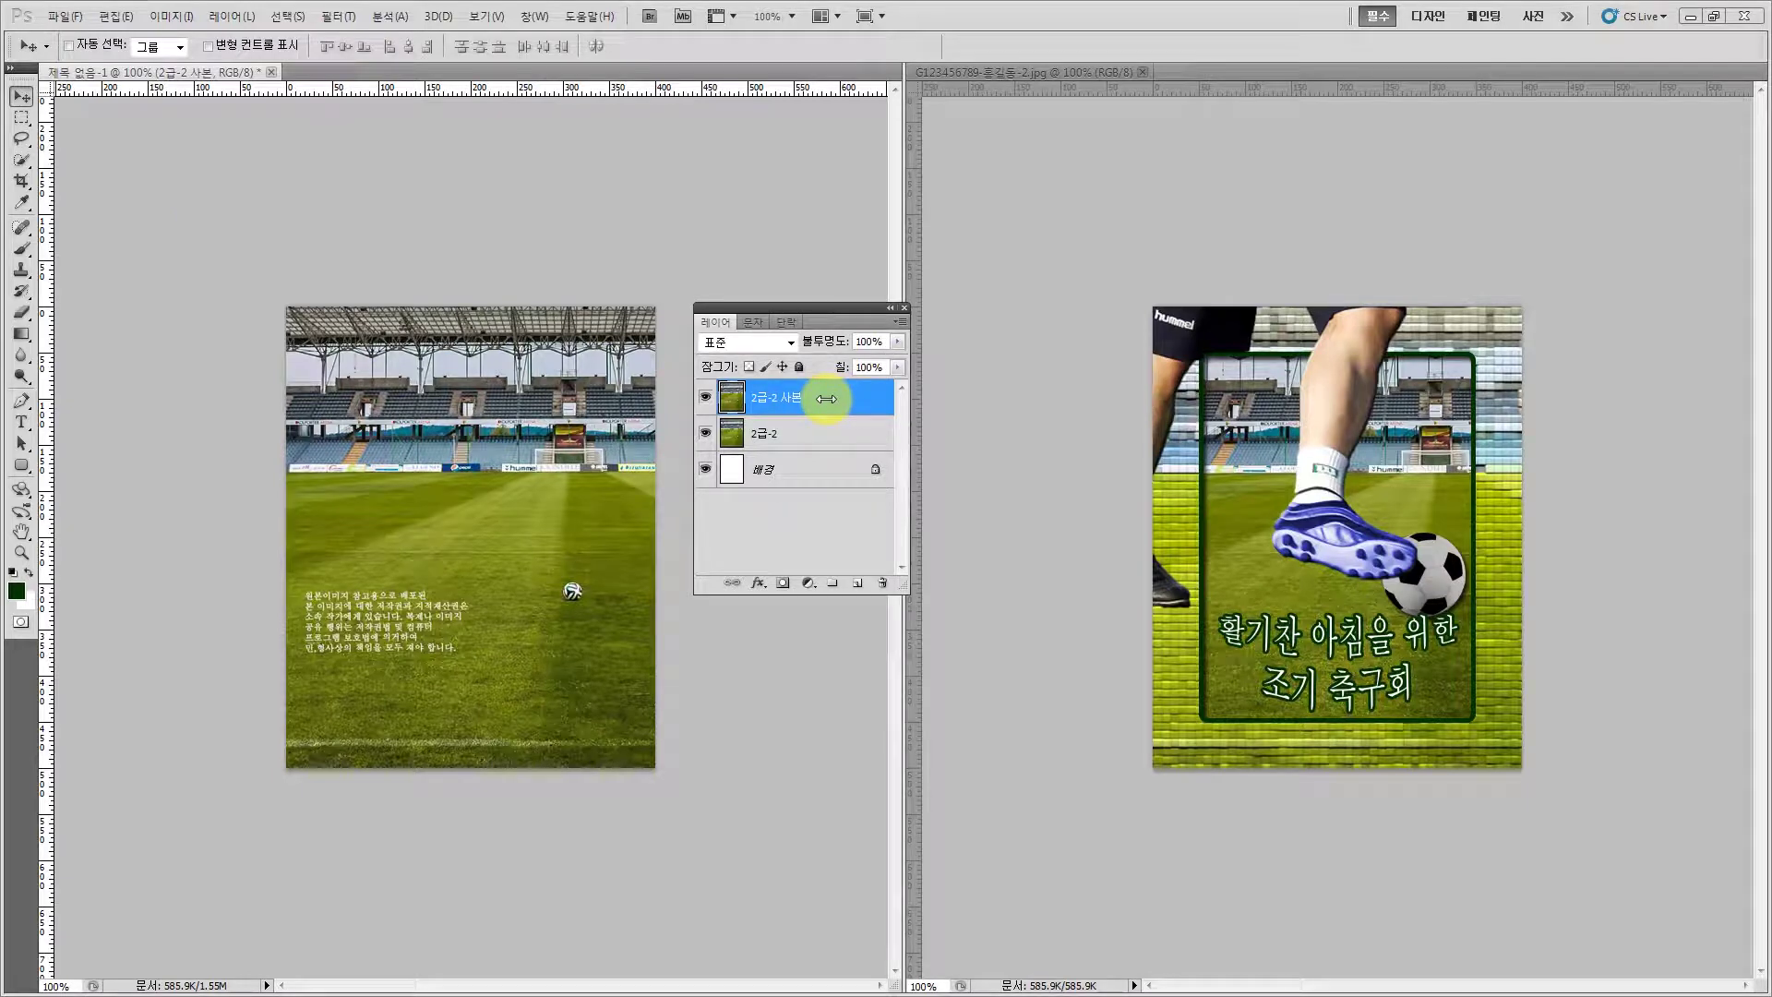
pyautogui.click(338, 16)
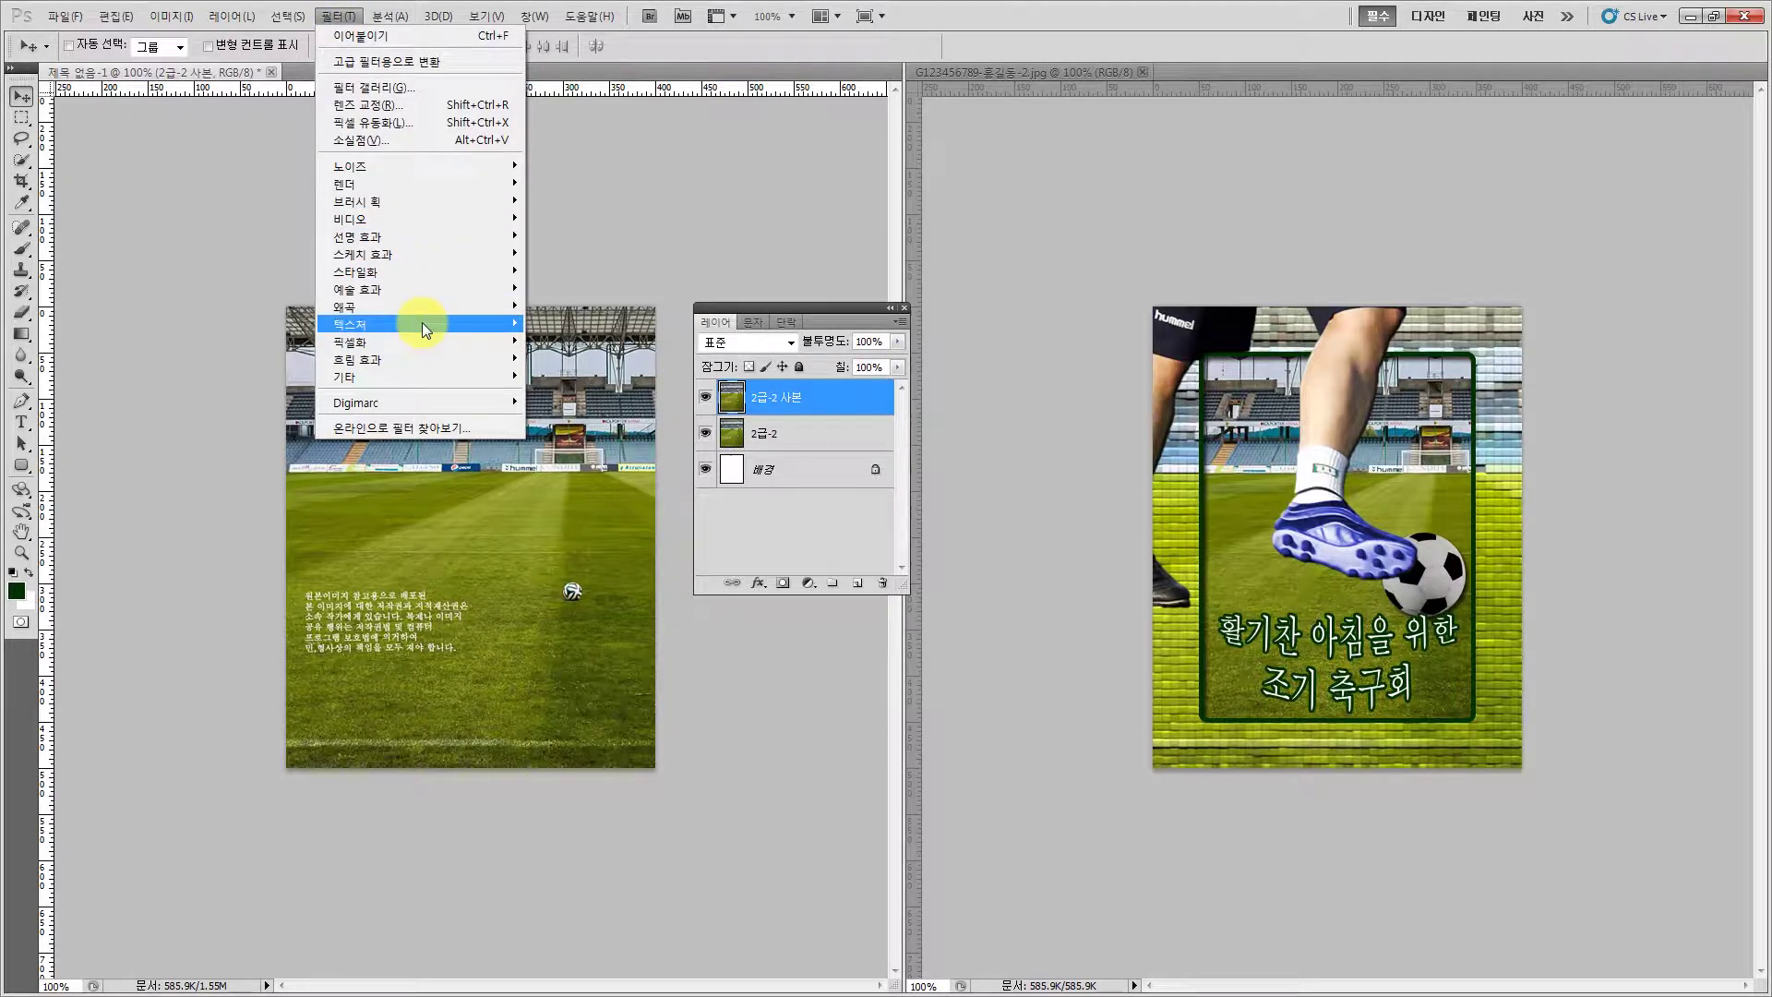
pyautogui.moveTo(423, 323)
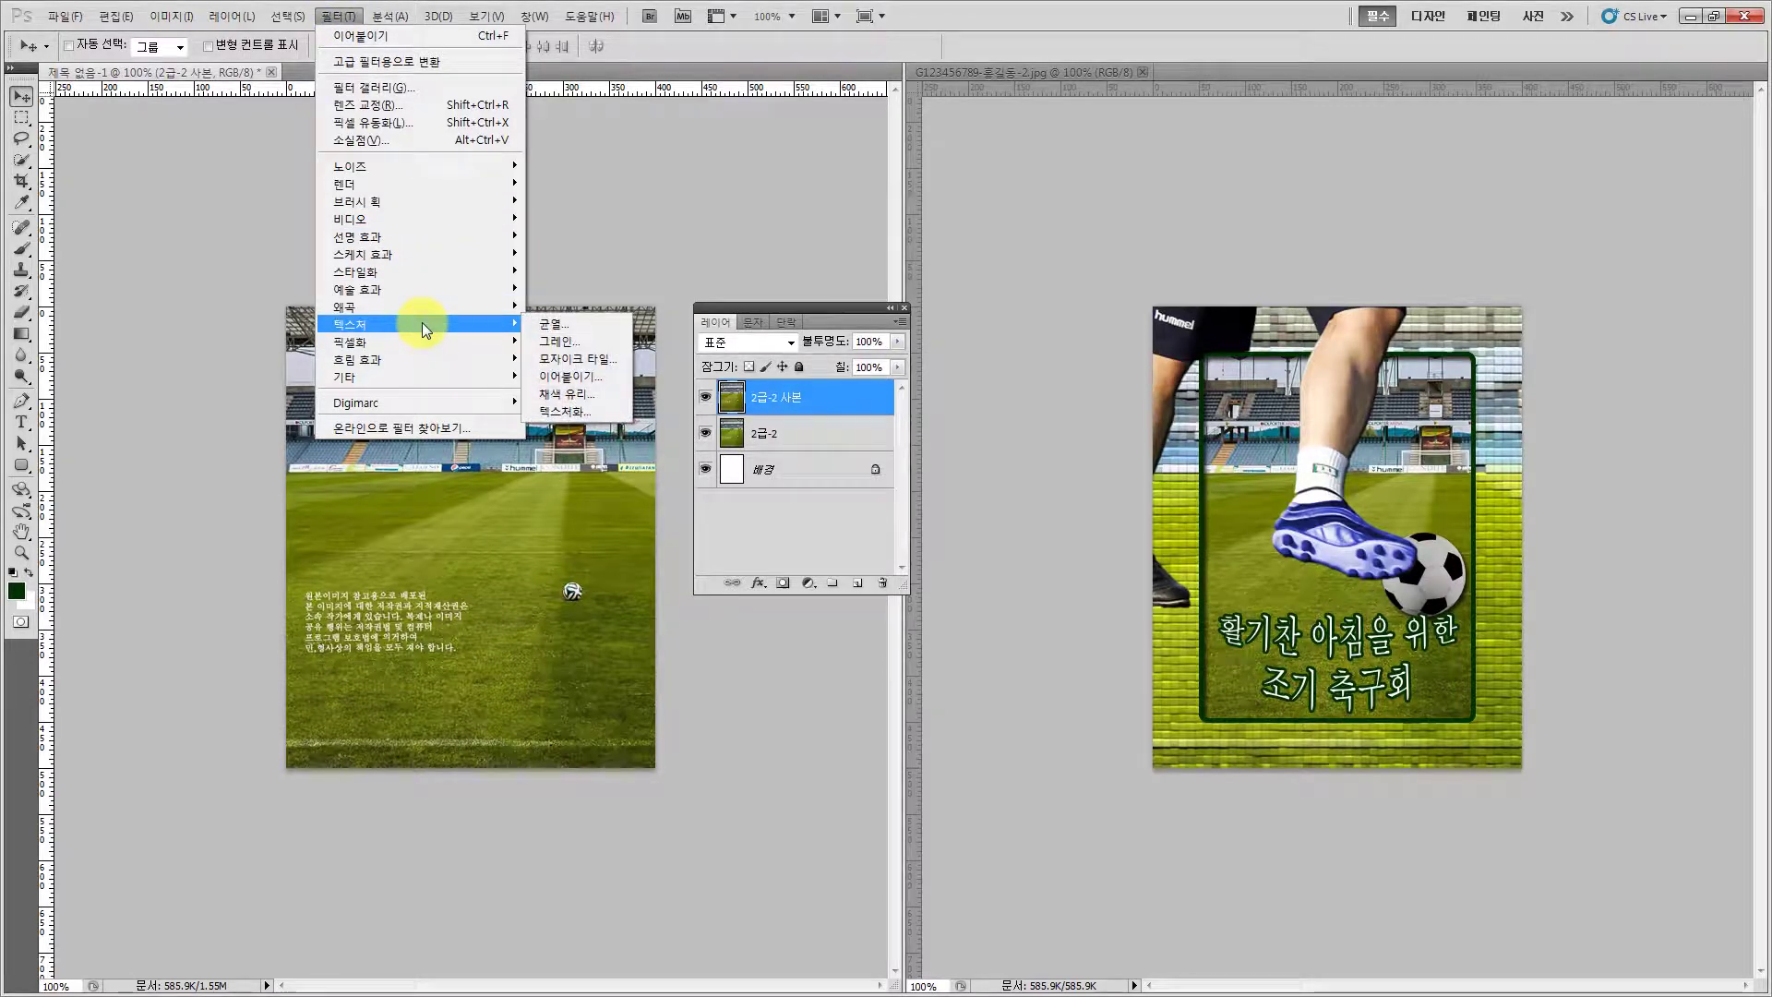
pyautogui.click(584, 373)
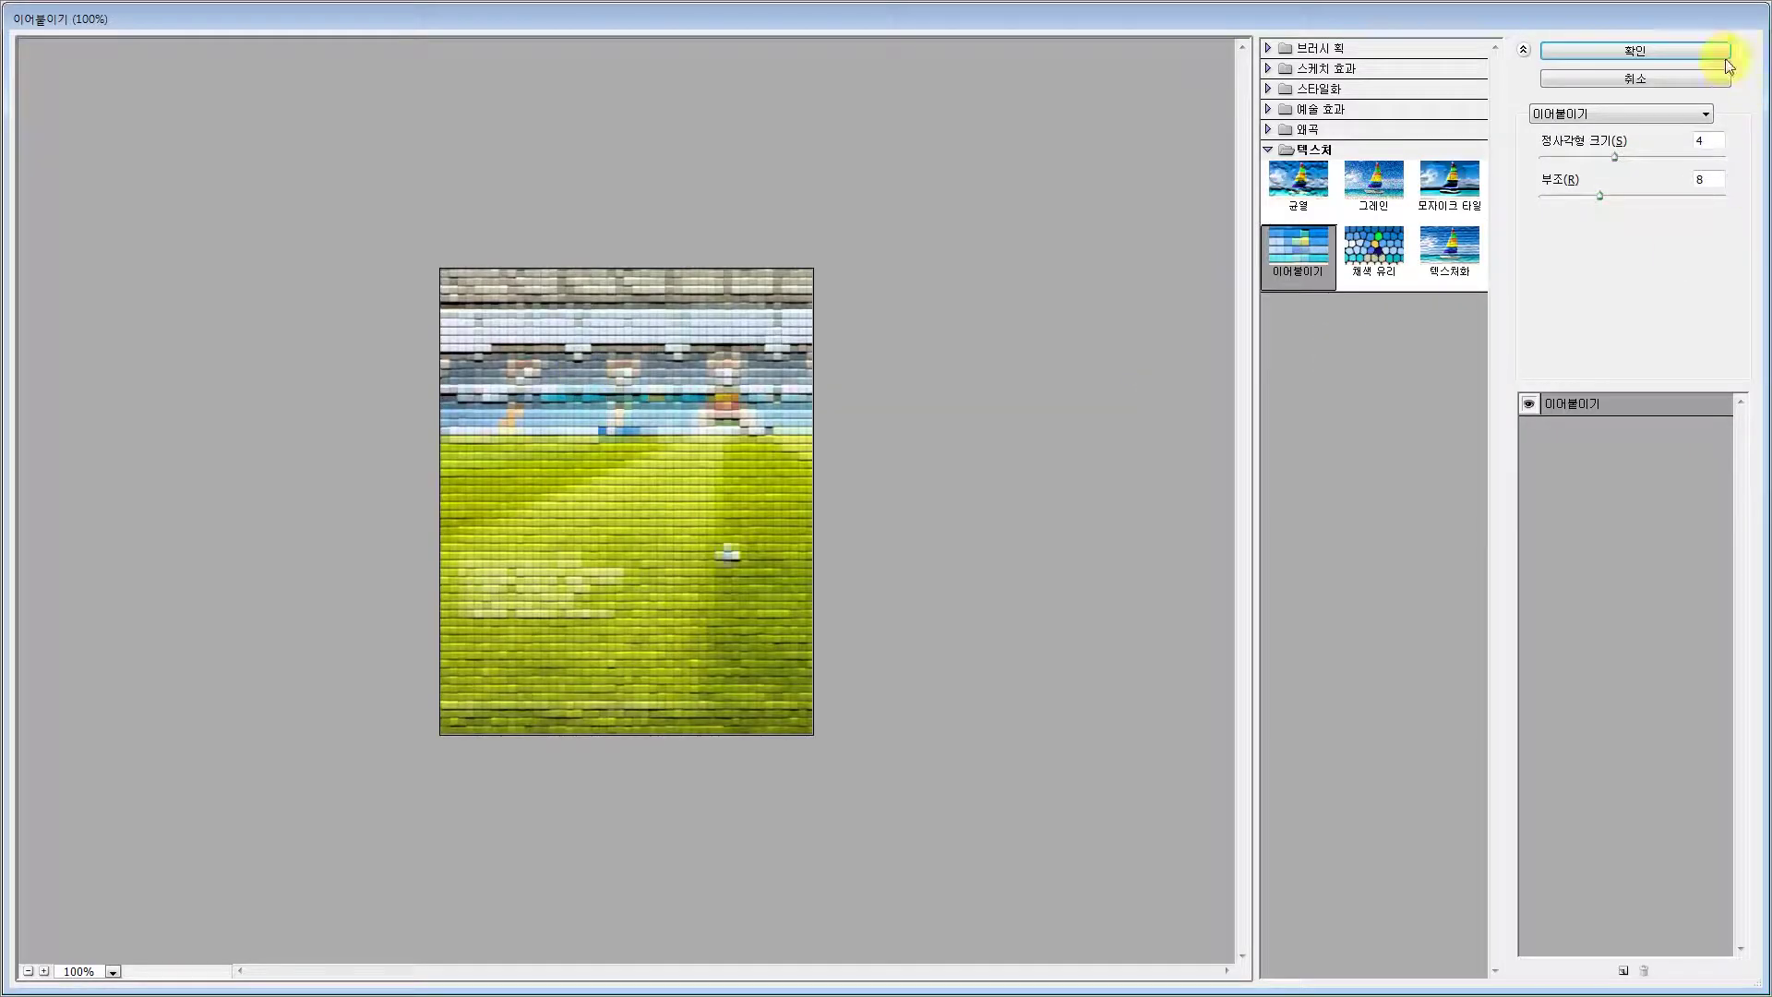
pyautogui.click(1632, 48)
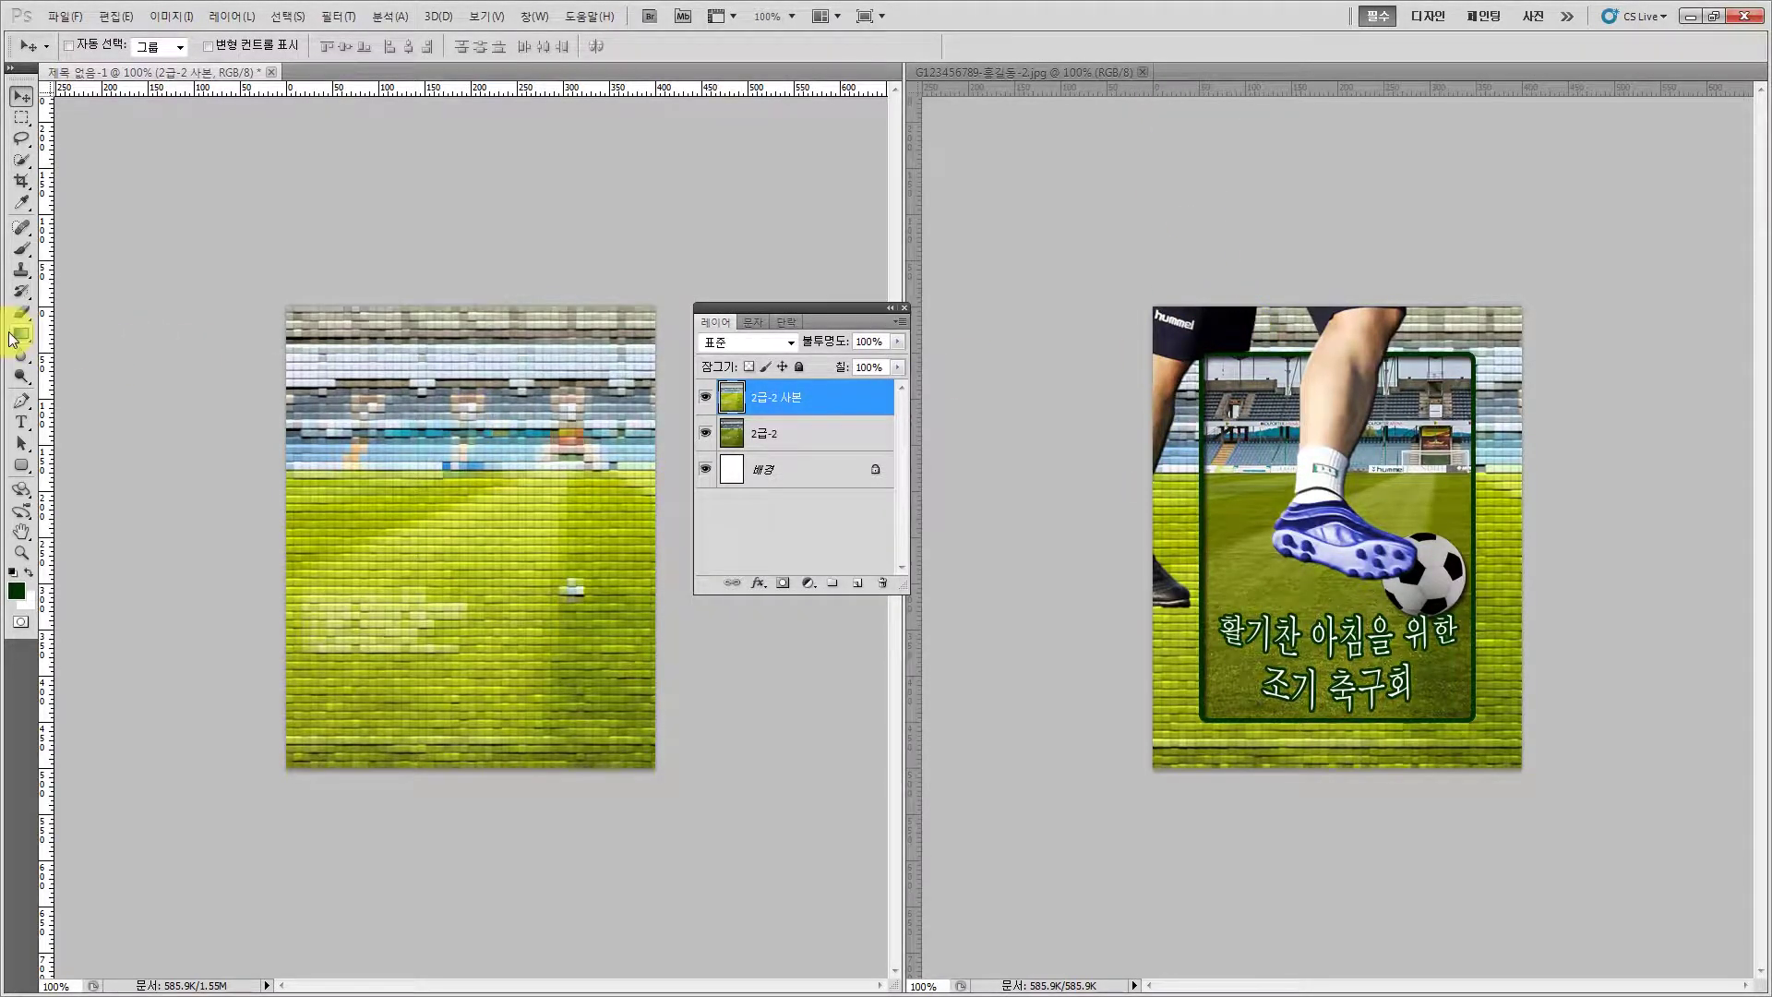
# Place vertical guides at about 50 and 350 px and horizontal guides at about 50 and 450 px to mark the frame opening
pyautogui.moveTo(46, 323); pyautogui.dragTo(331, 370)
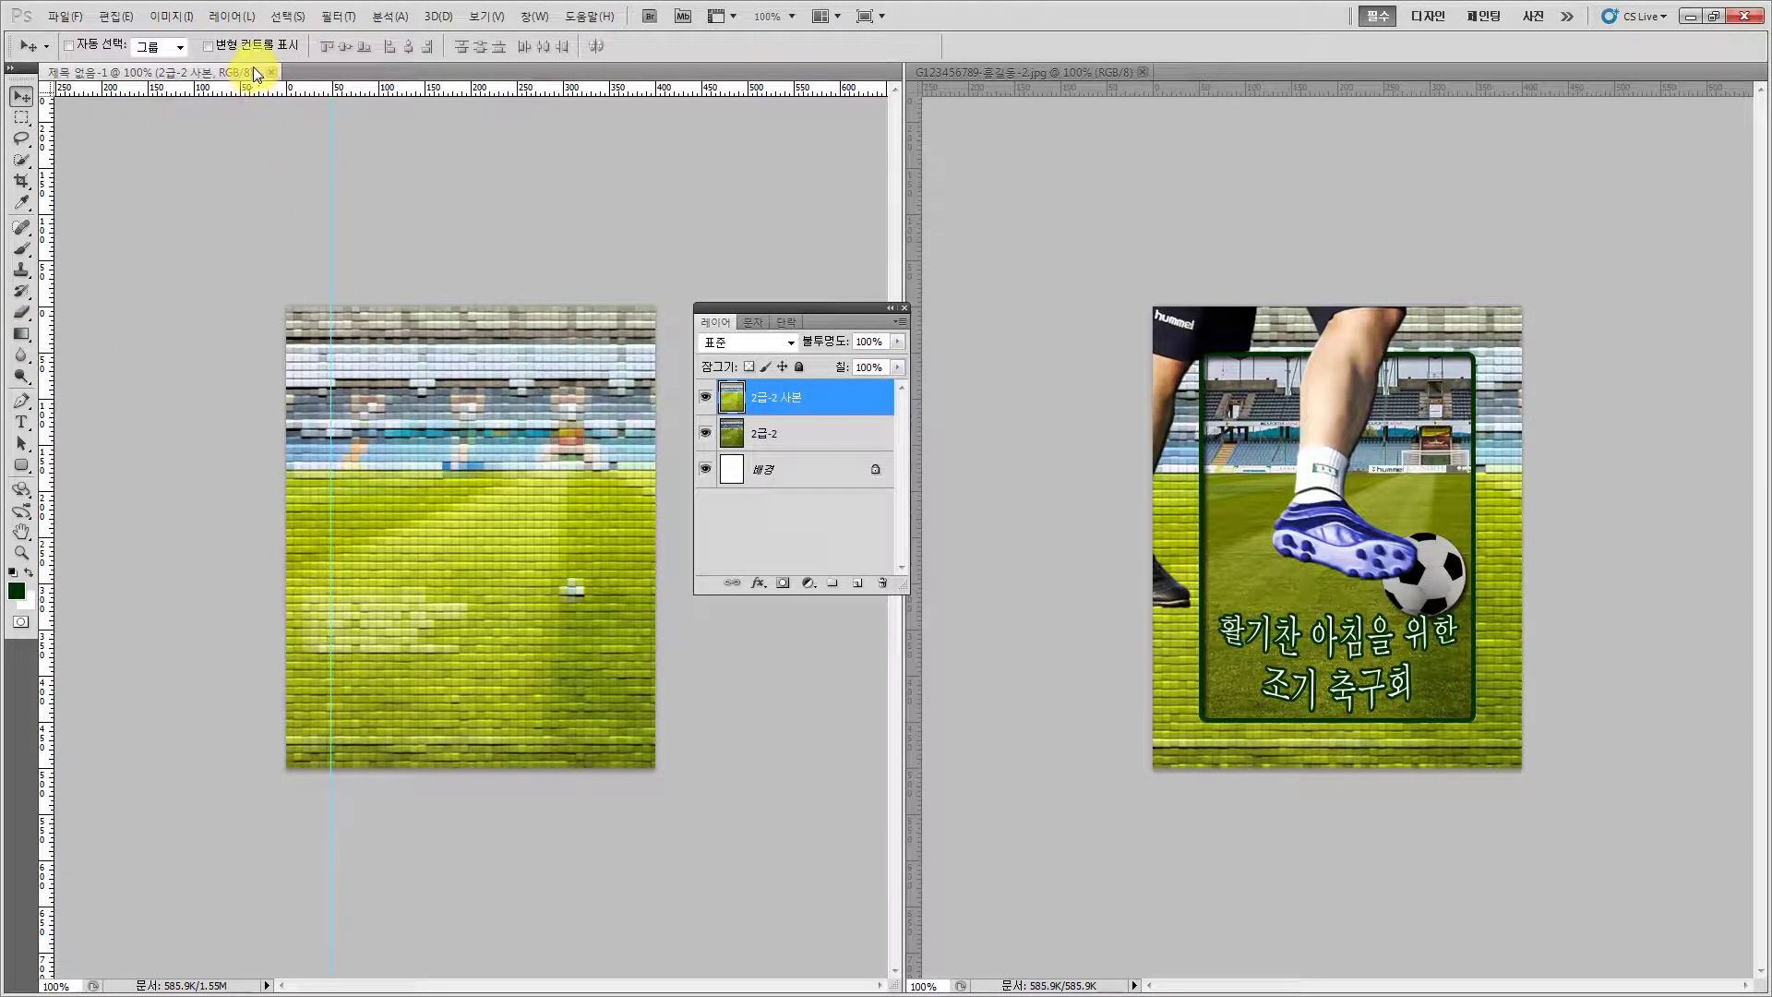
pyautogui.moveTo(253, 89); pyautogui.dragTo(334, 353)
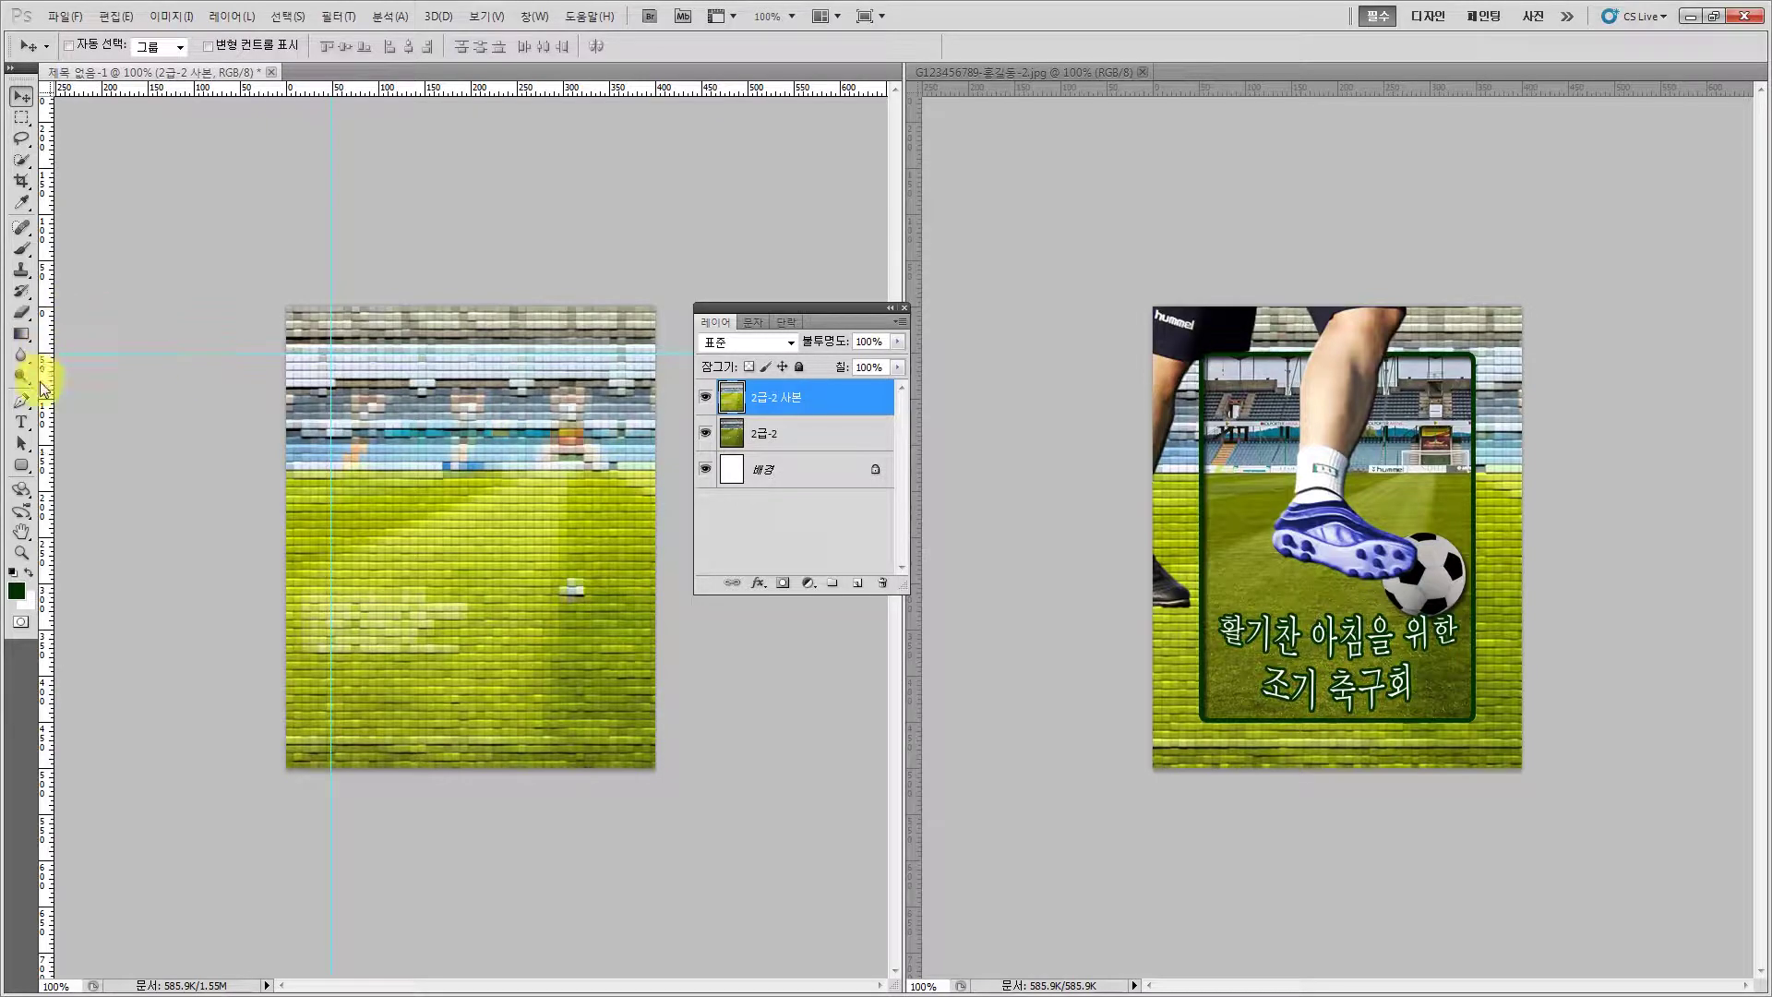
pyautogui.moveTo(45, 392); pyautogui.dragTo(609, 387)
pyautogui.moveTo(416, 89); pyautogui.dragTo(407, 723)
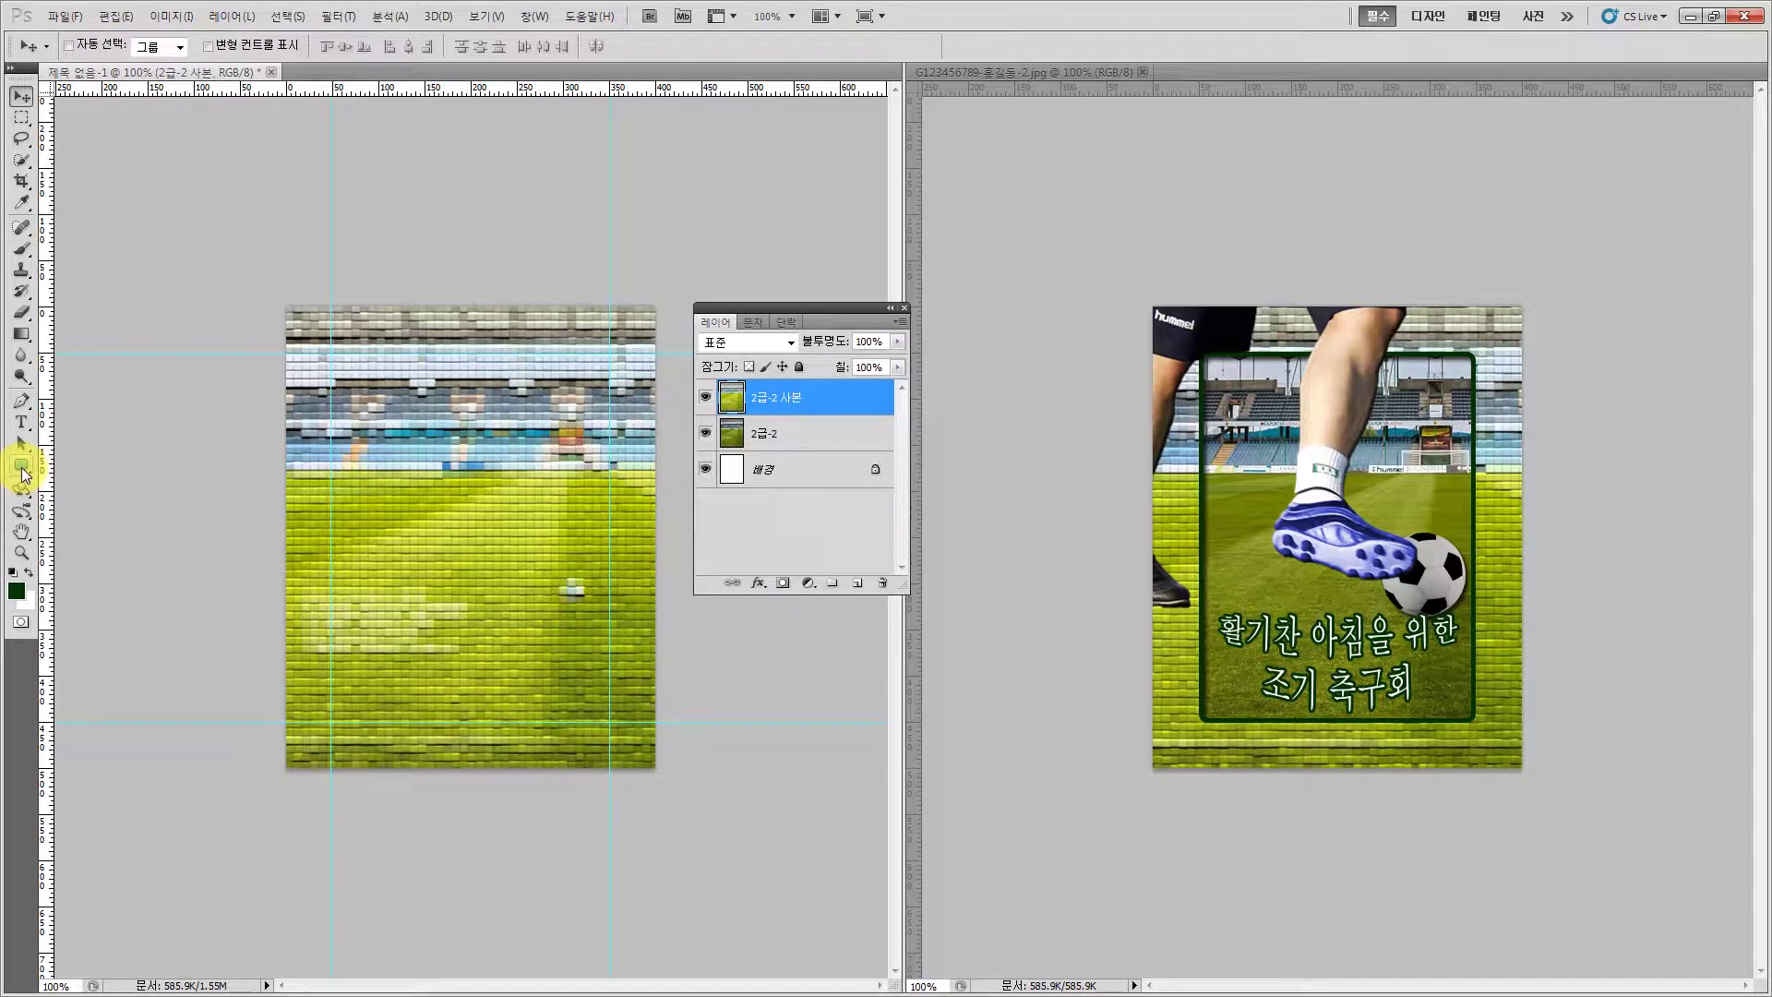
# Draw a dark green rounded rectangle shape with a 10 px corner radius filling the area between the four guides
pyautogui.click(23, 469)
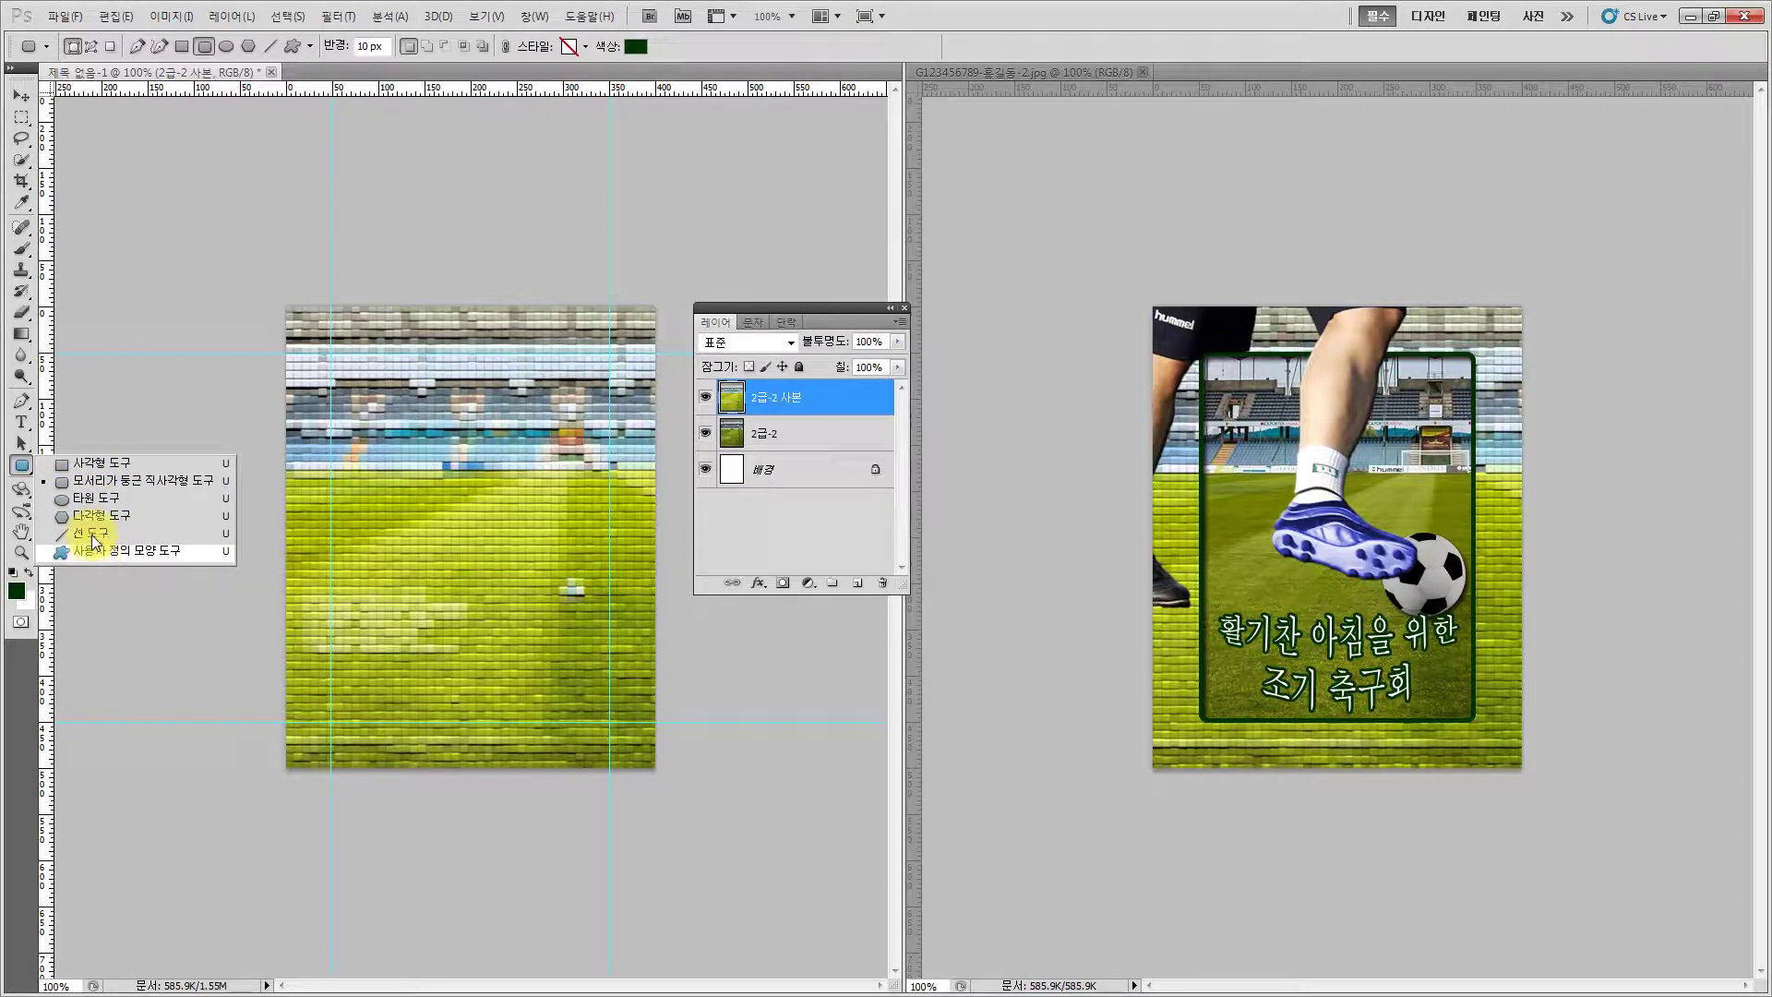
pyautogui.click(98, 482)
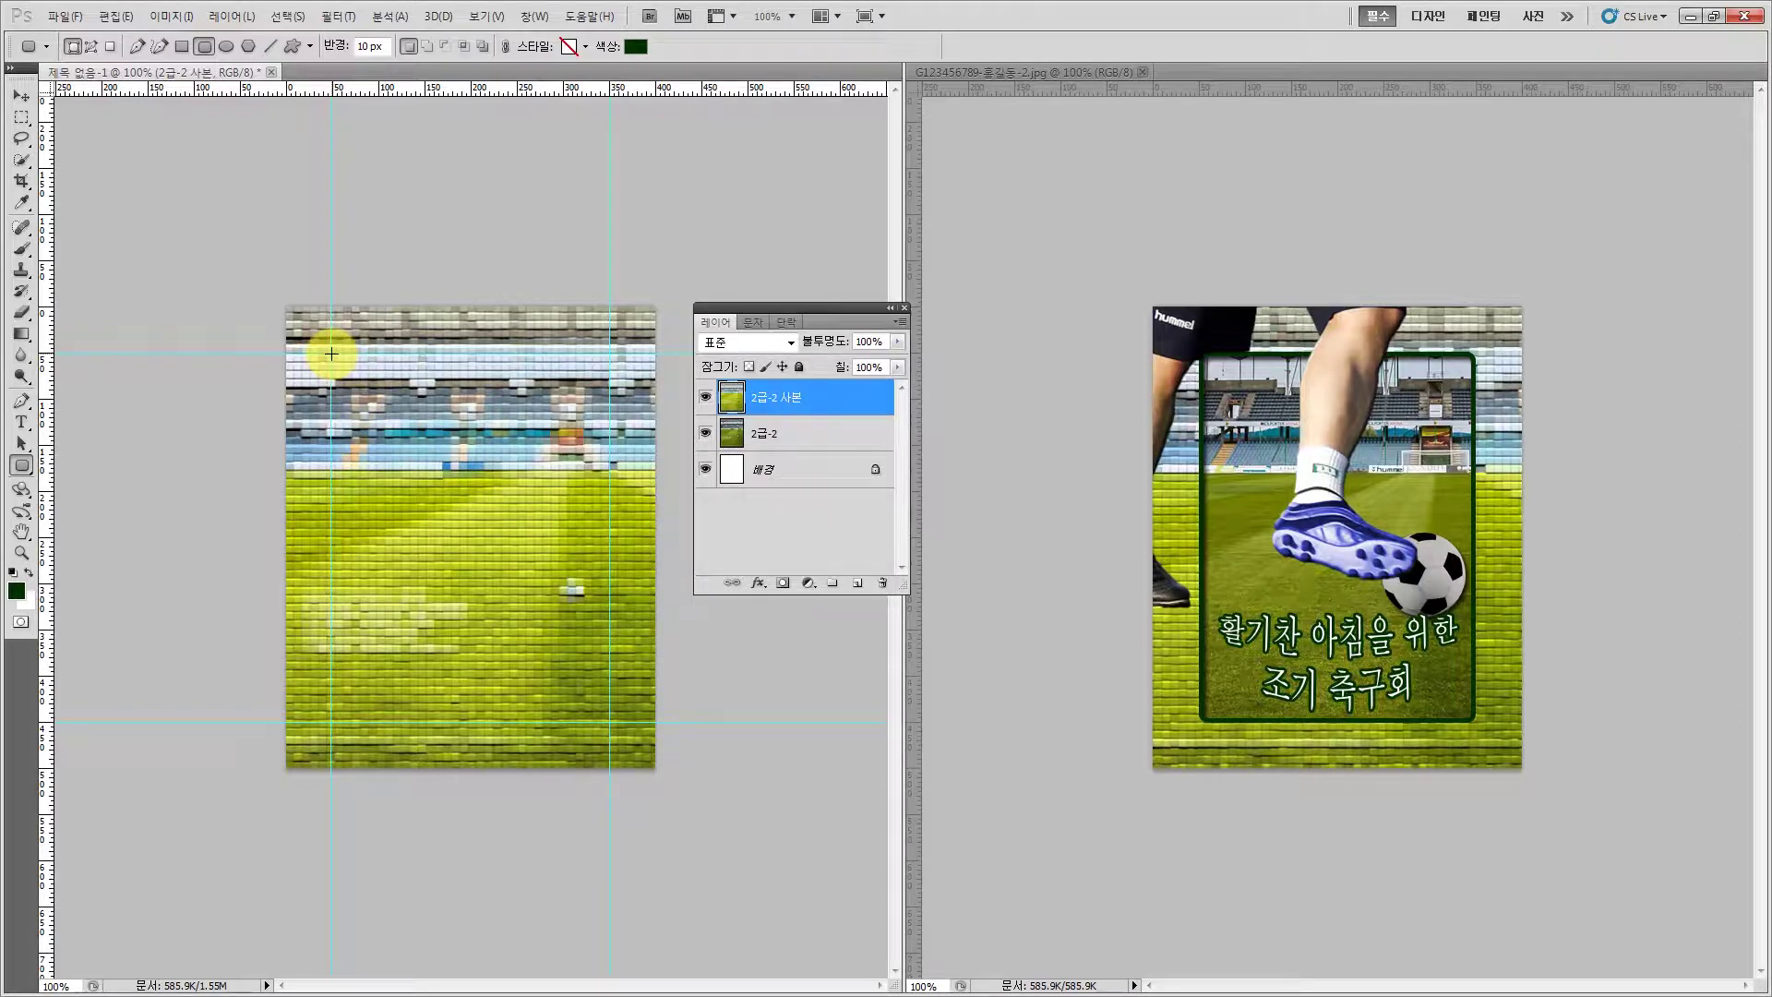
pyautogui.moveTo(331, 353); pyautogui.dragTo(602, 720)
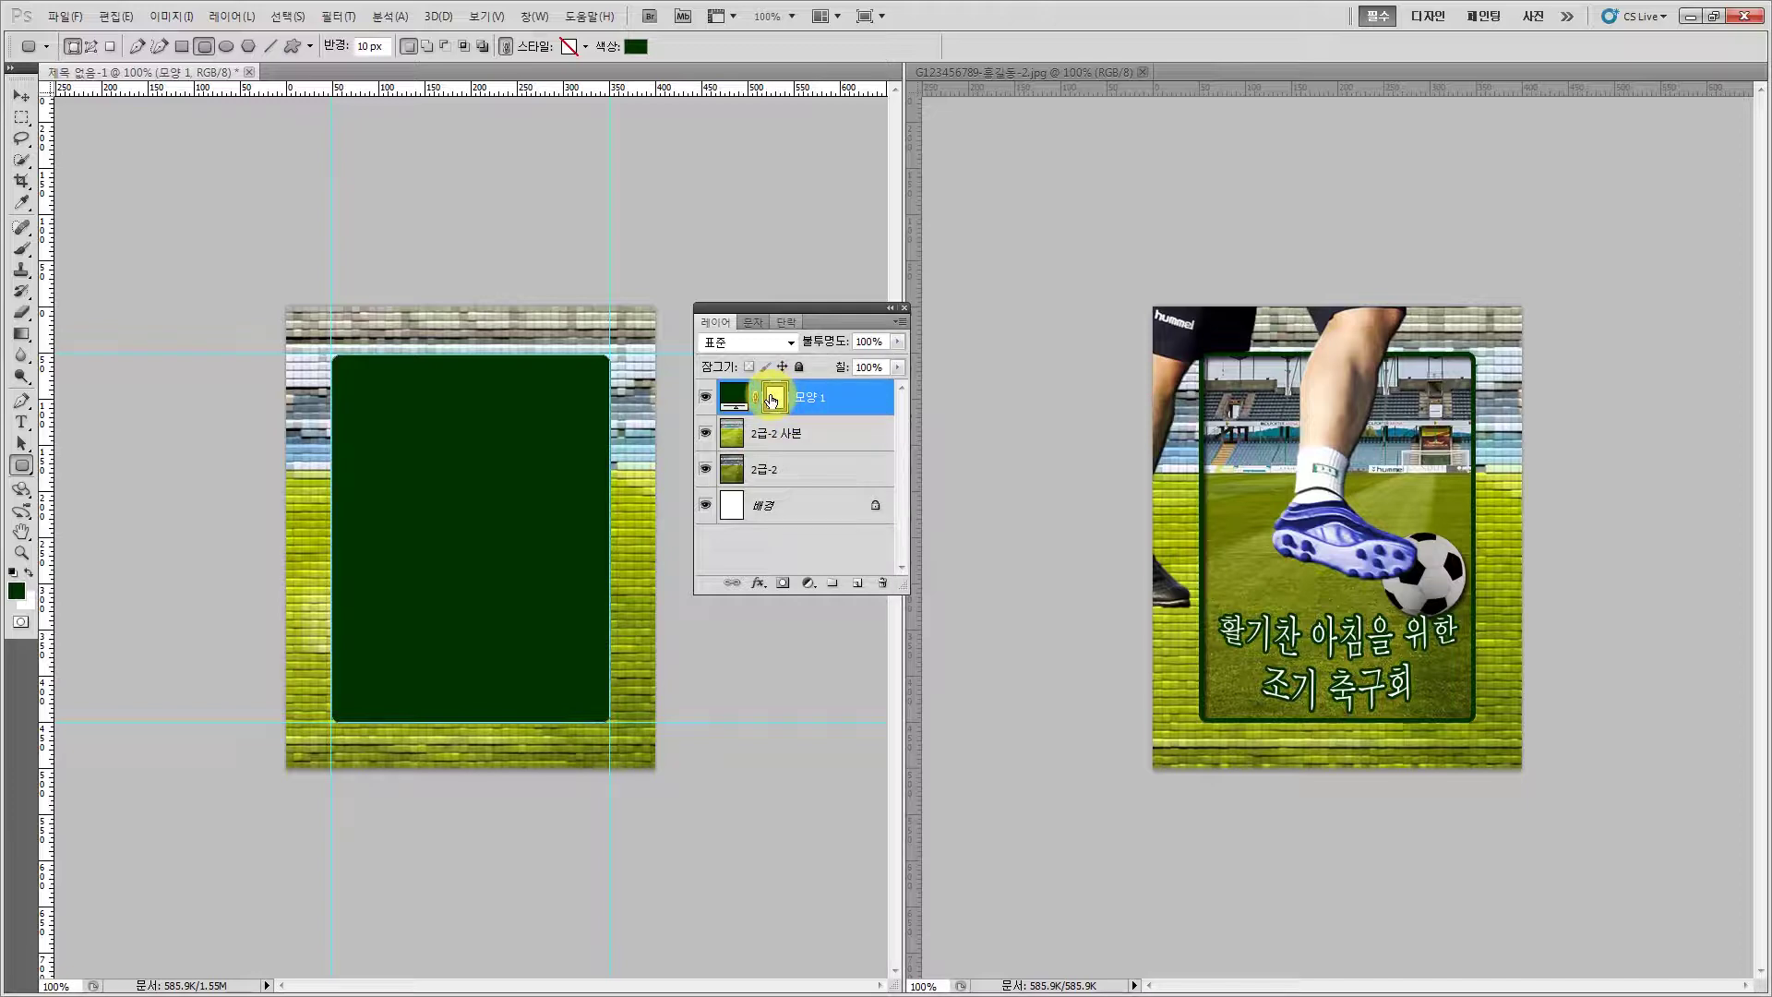
# Load the rounded rectangle as a selection, hide its shape layer, and delete the selected area from the 2급-2 사본 layer
pyautogui.keyDown('ctrl'); pyautogui.click(773, 399); pyautogui.keyUp('ctrl')
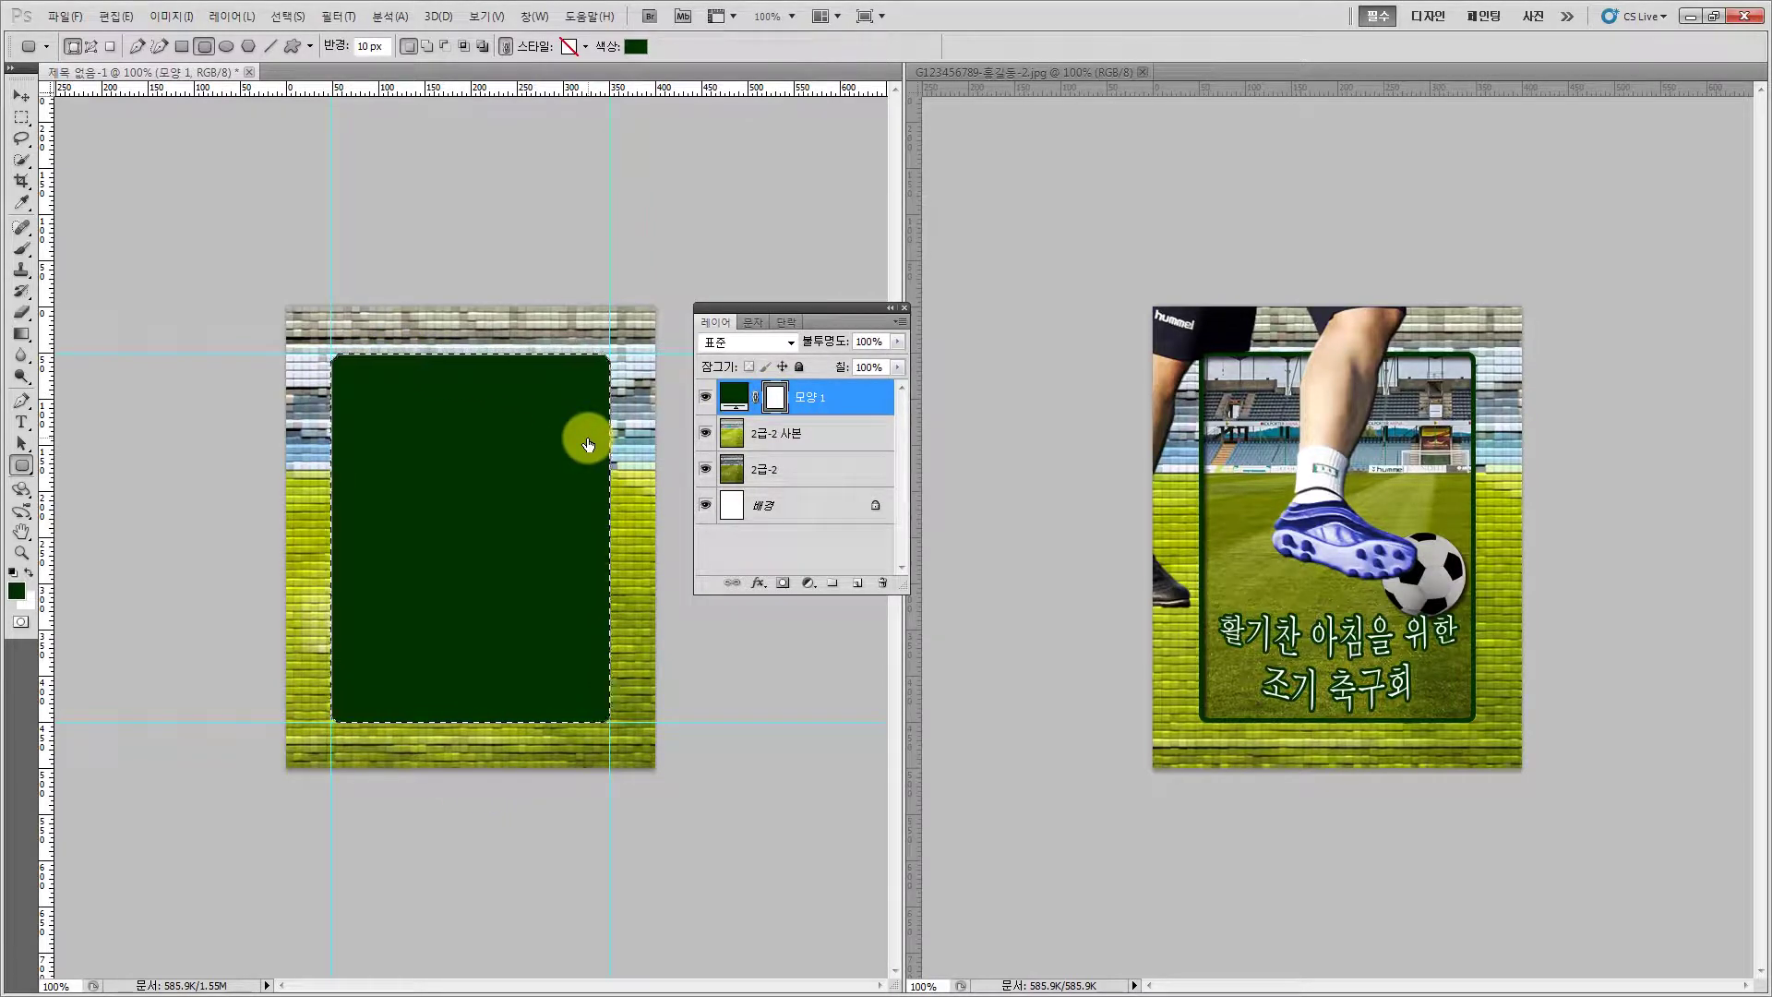
pyautogui.click(814, 440)
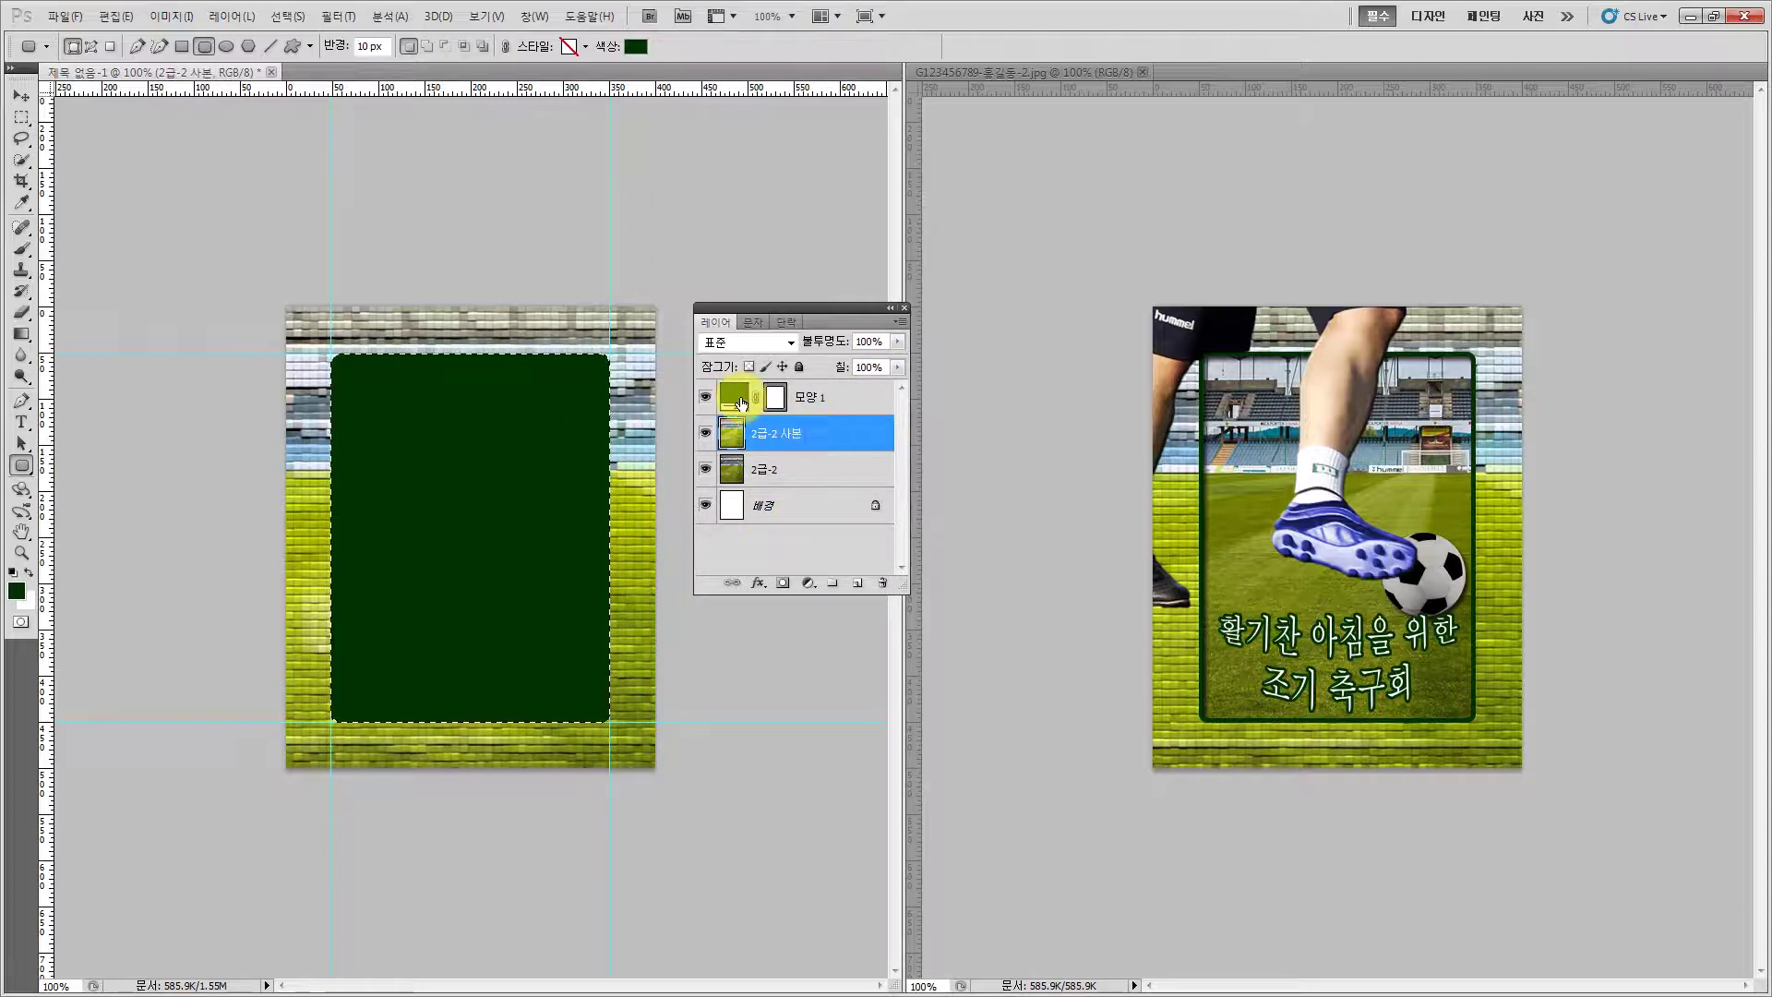
pyautogui.click(705, 397)
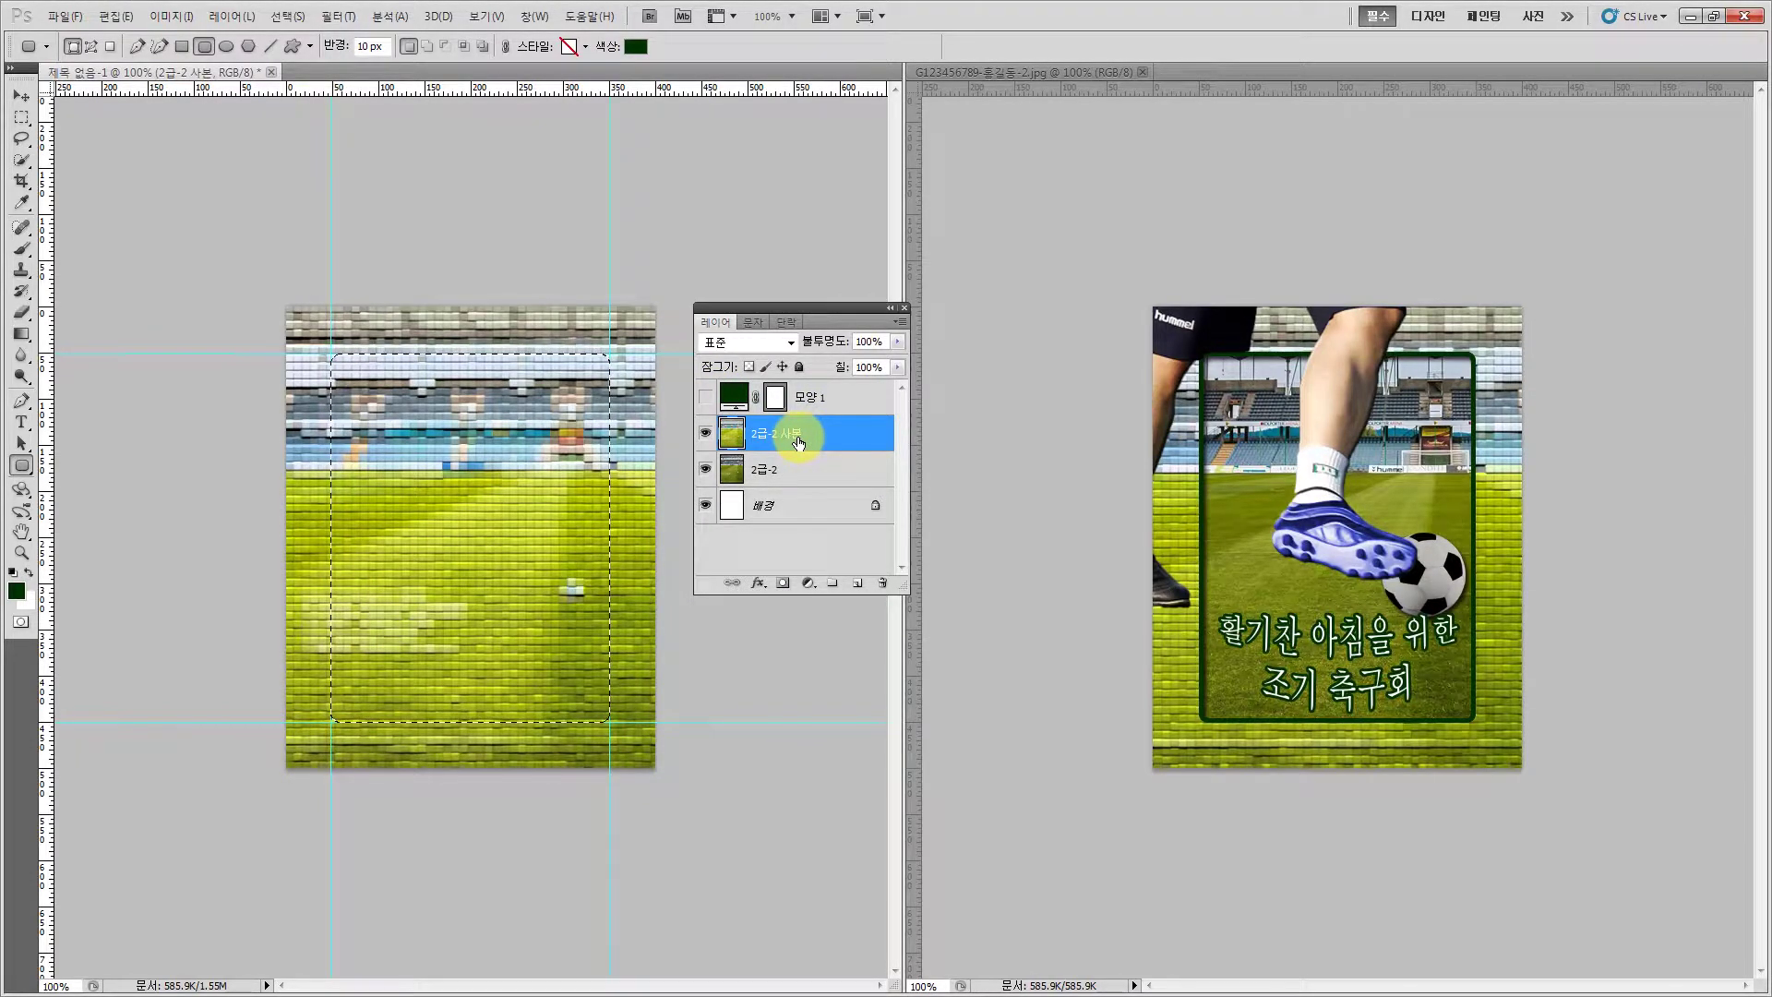
pyautogui.press('Delete')
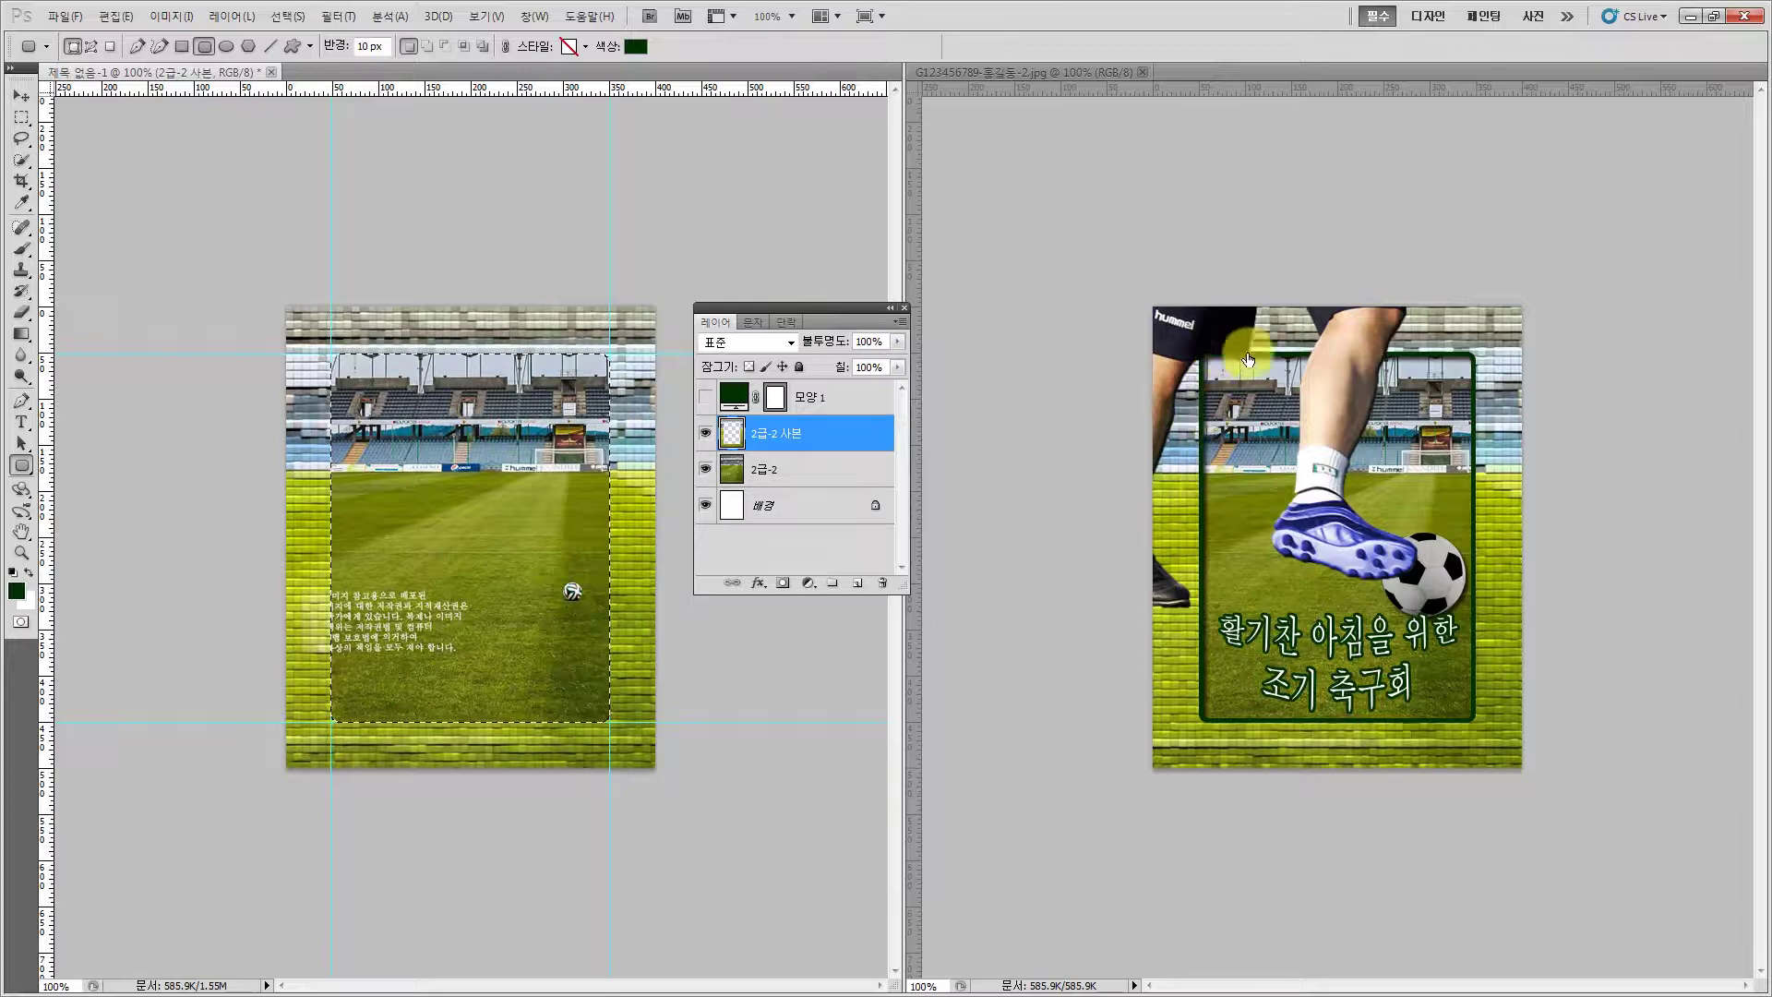
# Stroke the selection on the 2급-2 사본 layer with a 5 px inside border in #003300, and deselect
pyautogui.click(117, 16)
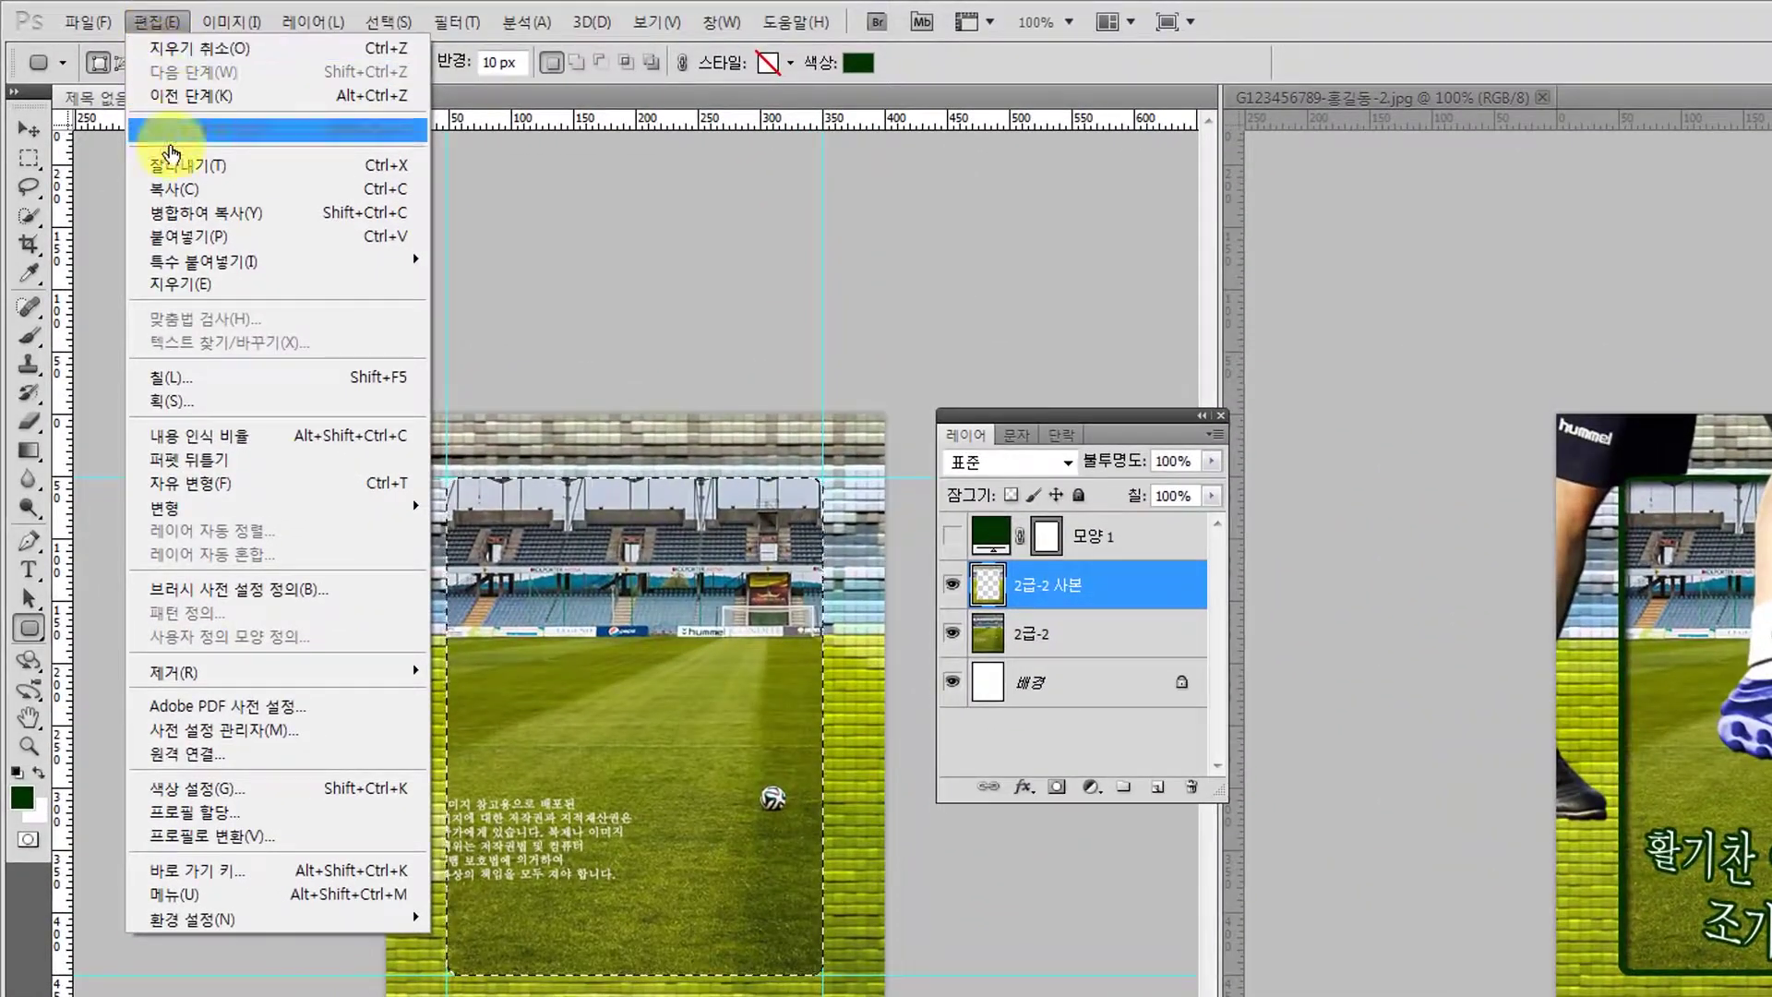
pyautogui.click(207, 404)
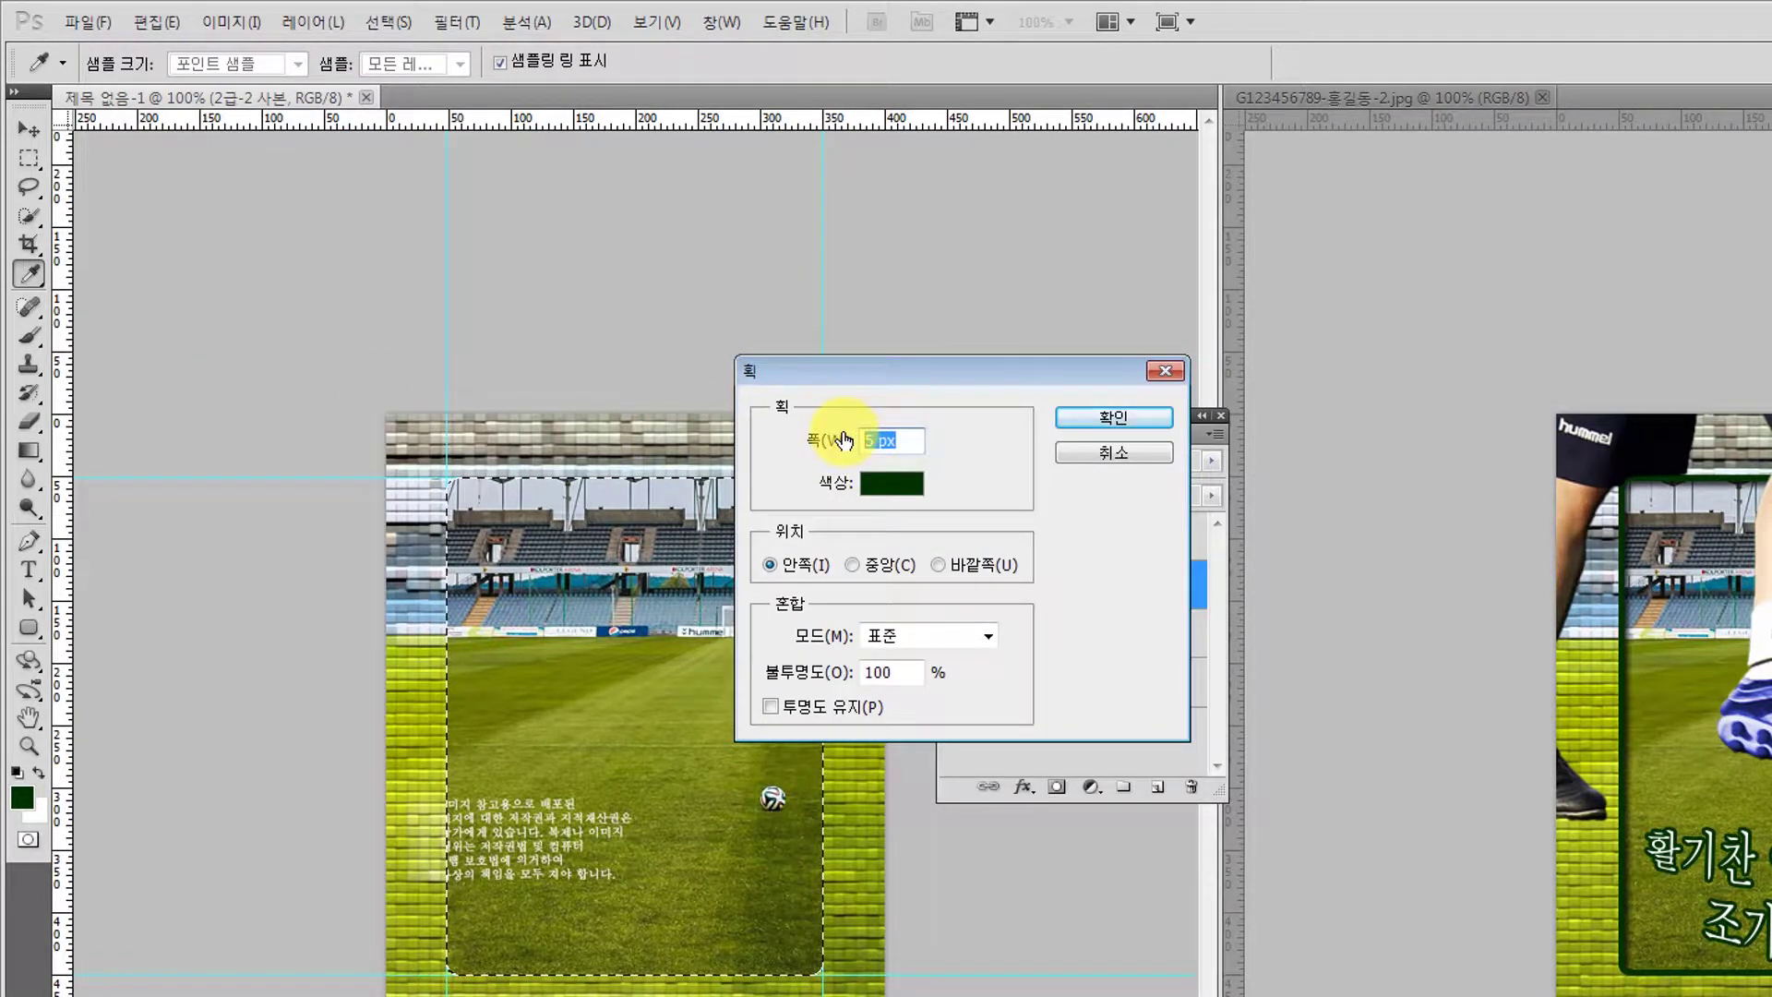
pyautogui.click(874, 484)
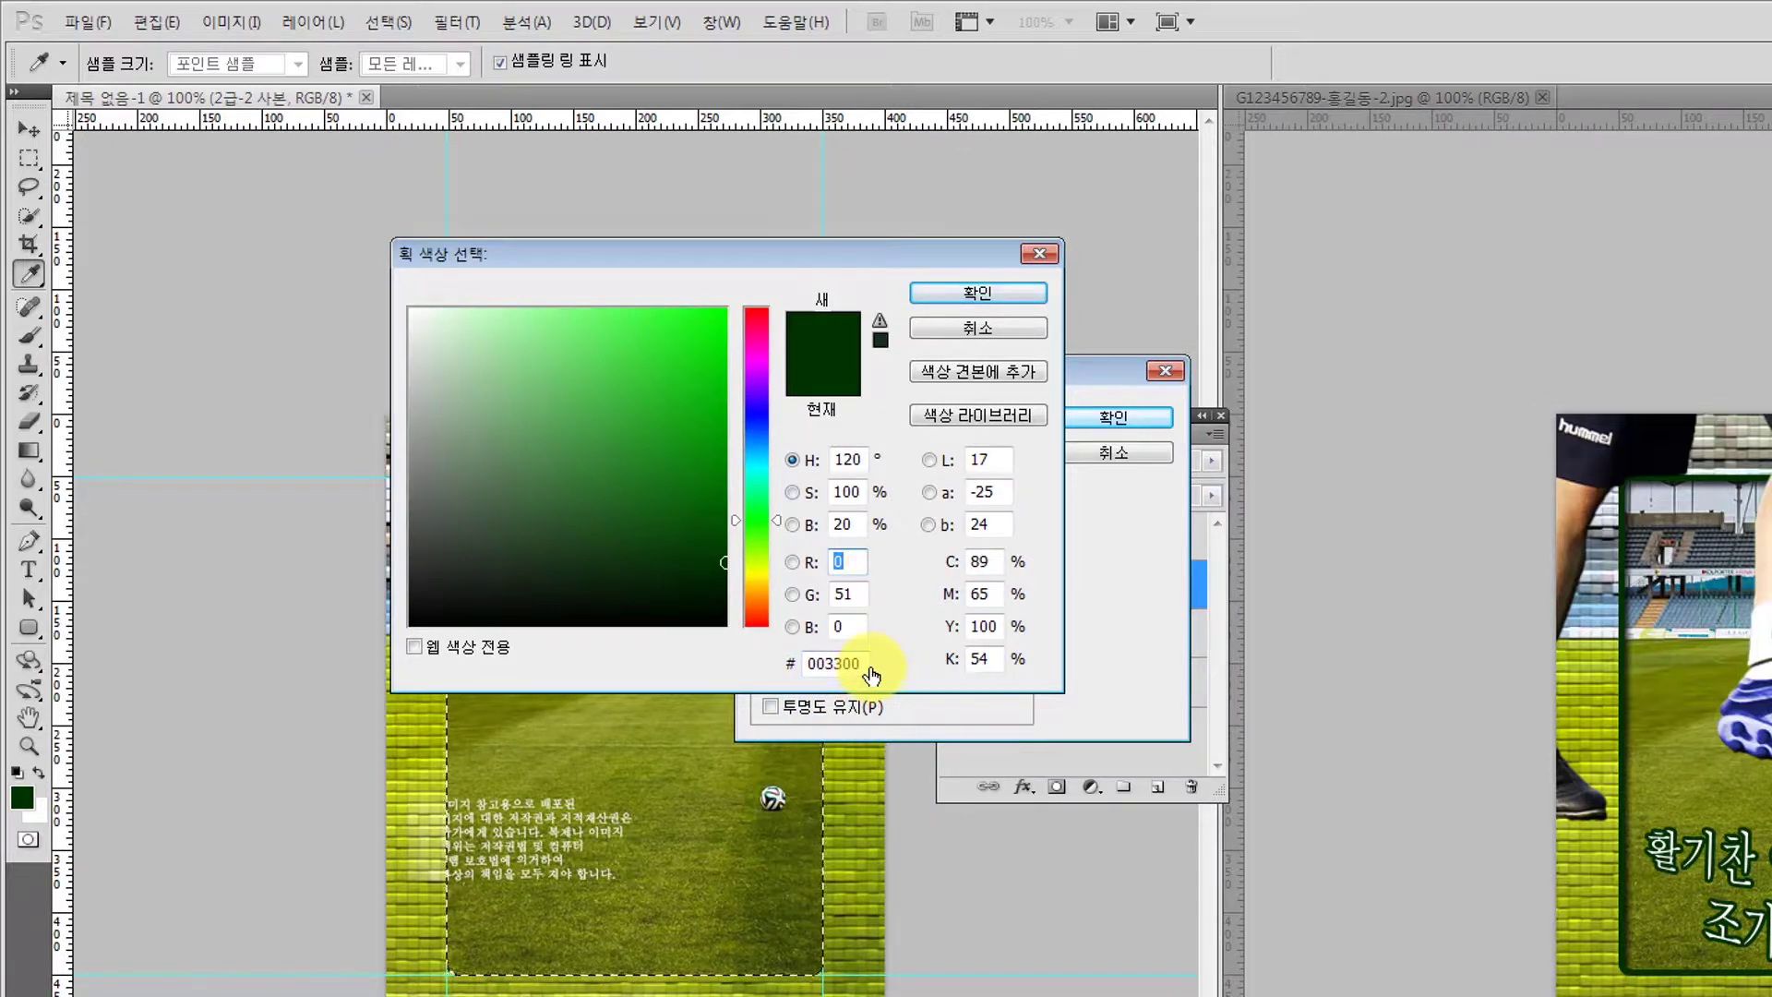
pyautogui.click(970, 293)
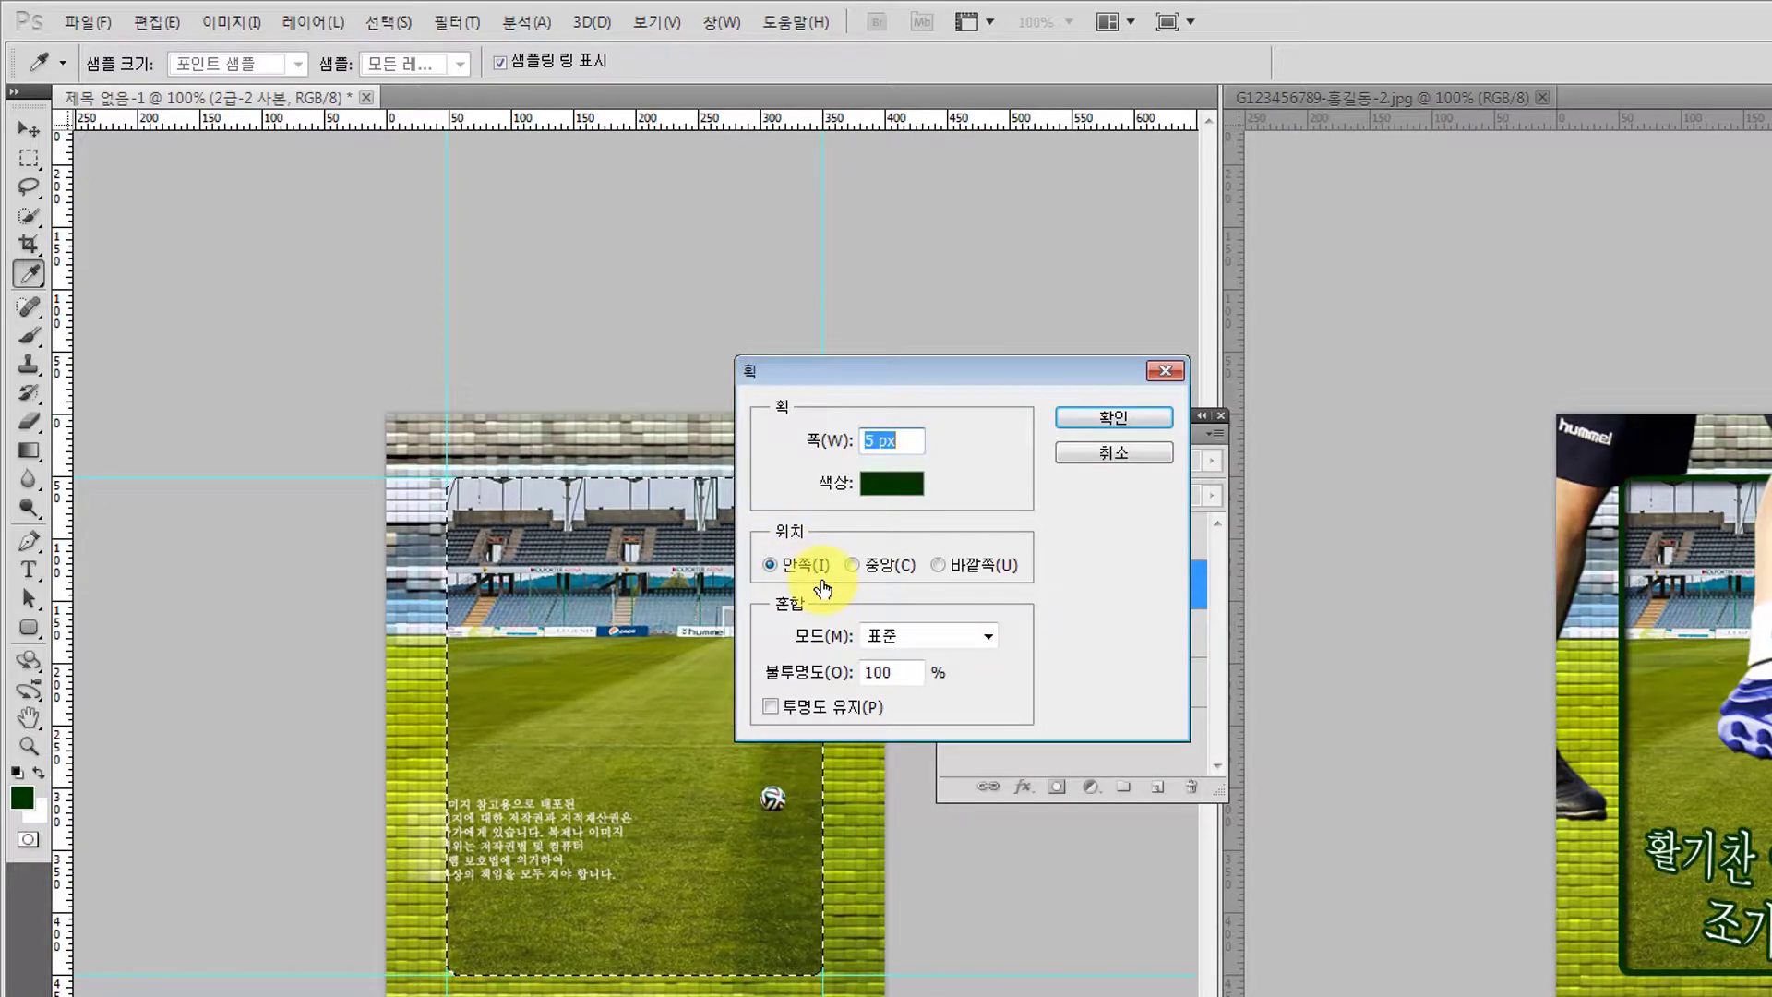
pyautogui.click(1113, 418)
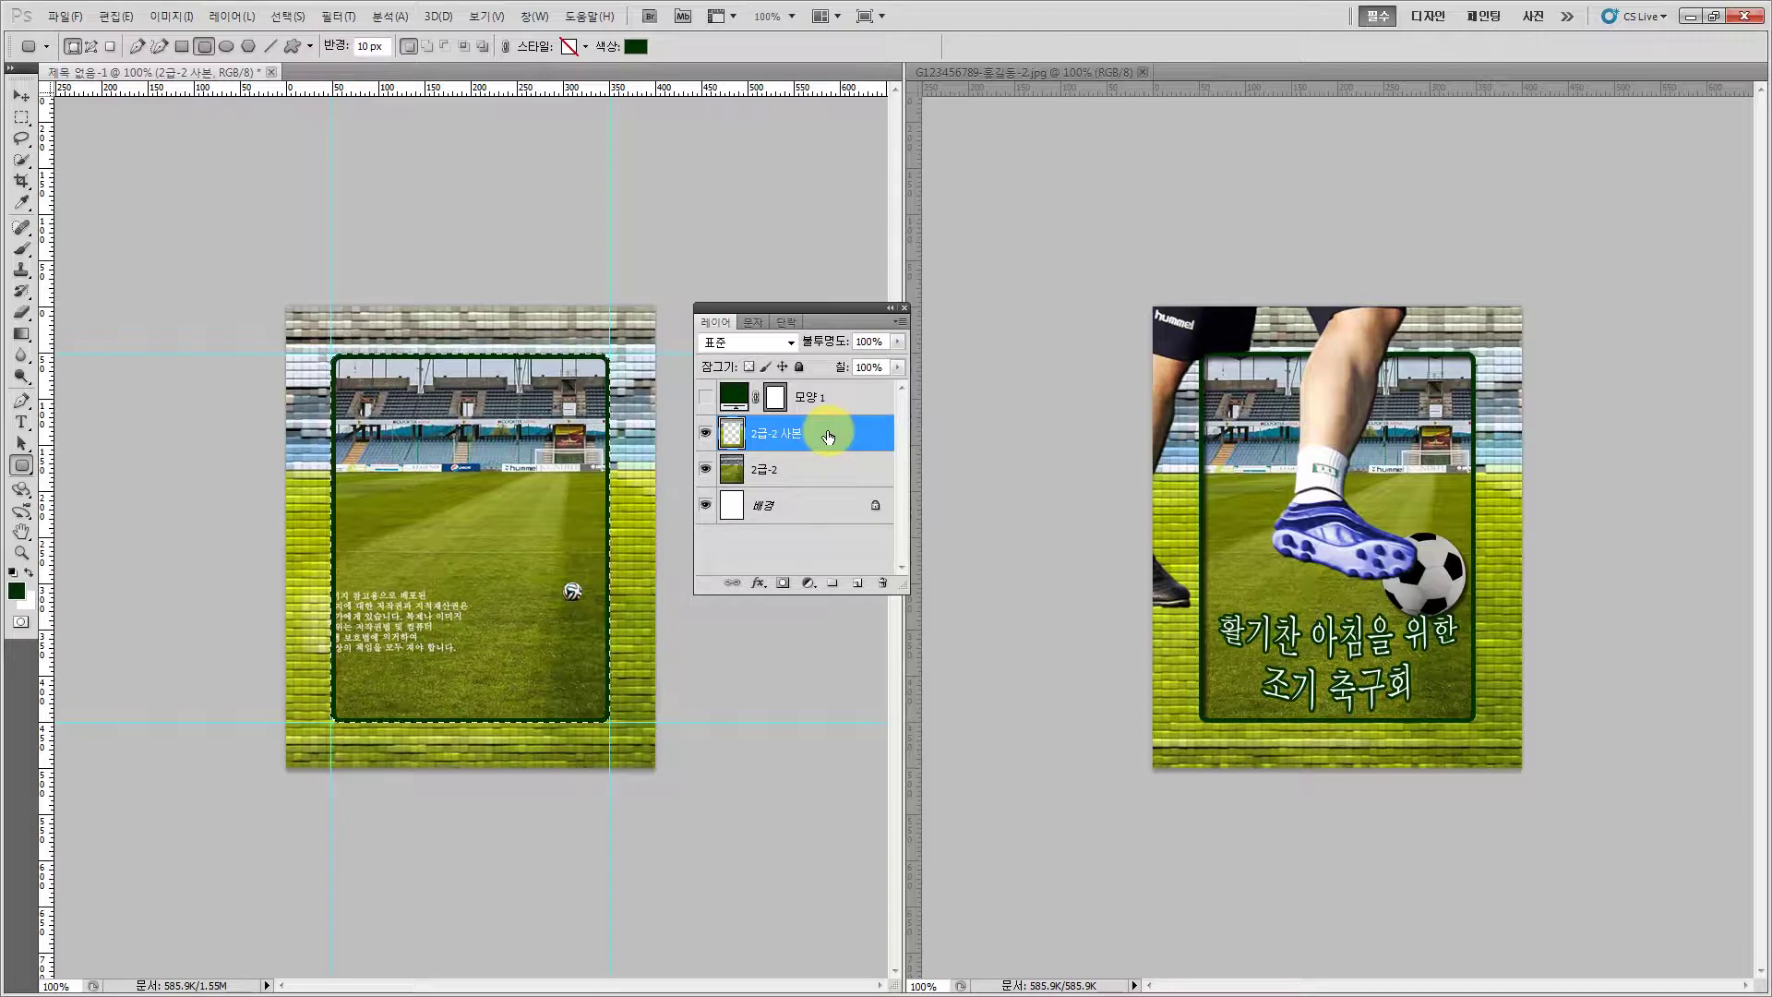
pyautogui.hotkey('ctrl', 'd')
# Add a Drop Shadow (그림자 효과) layer style with its default settings to the 2급-2 사본 layer
pyautogui.click(761, 585)
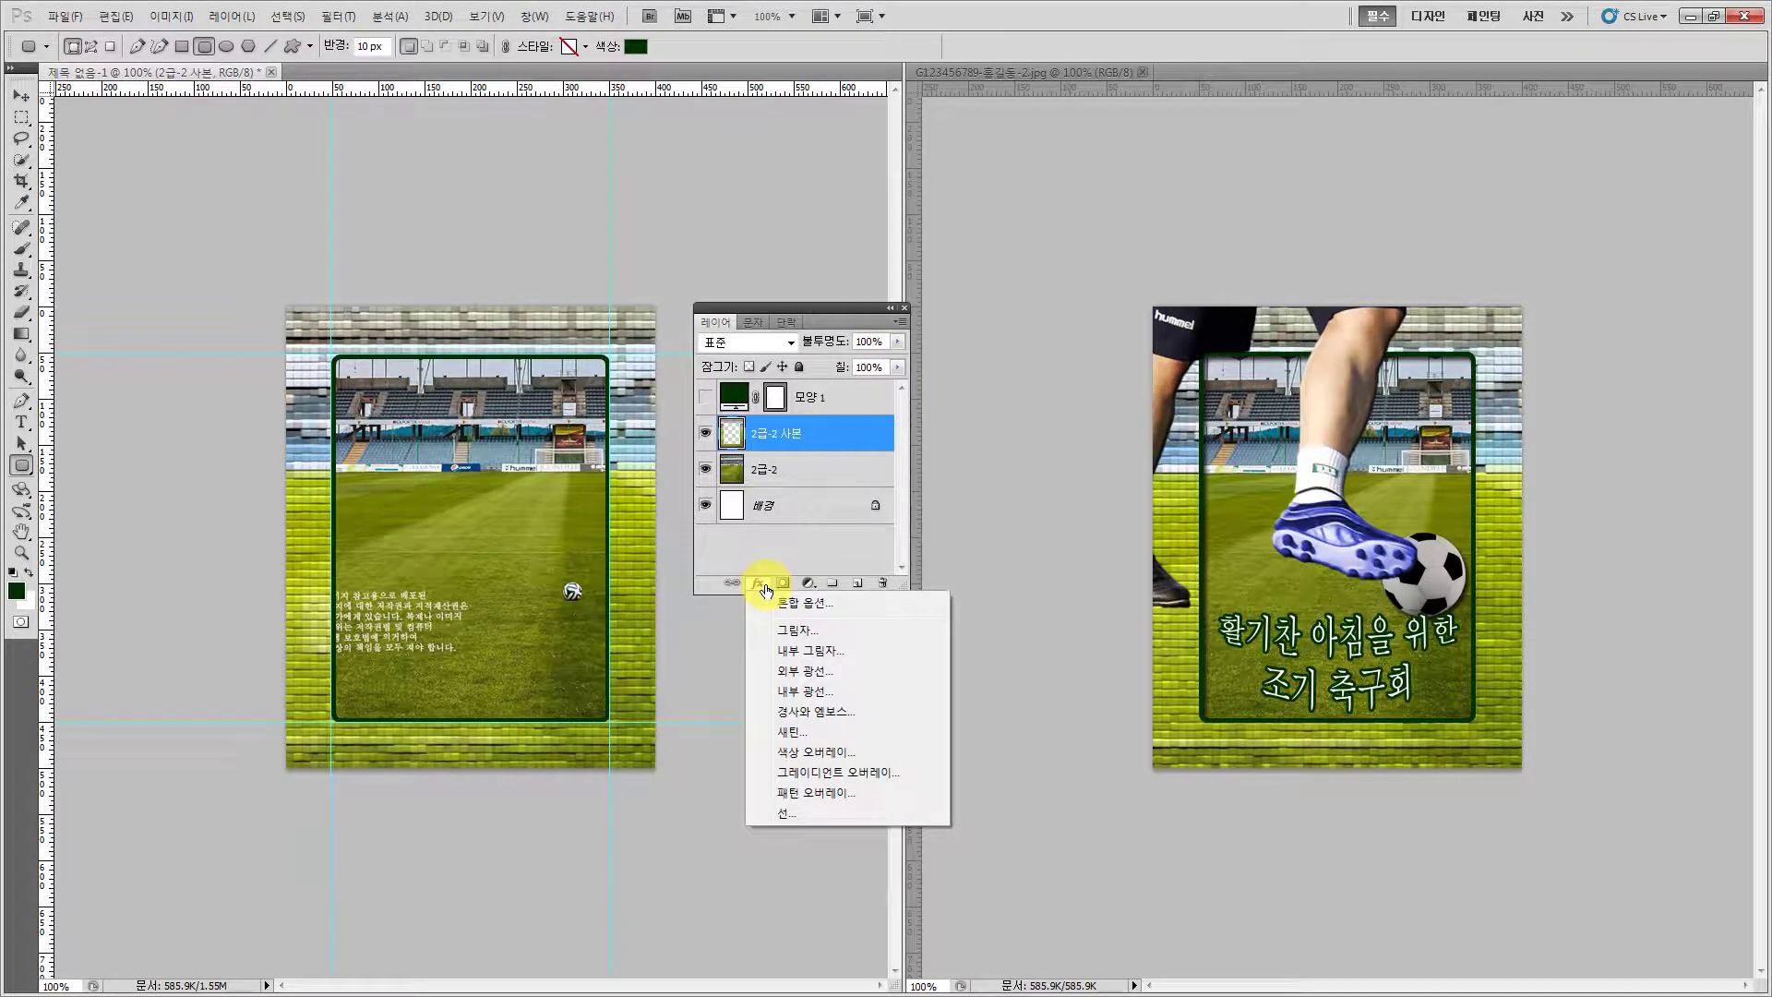
pyautogui.click(788, 637)
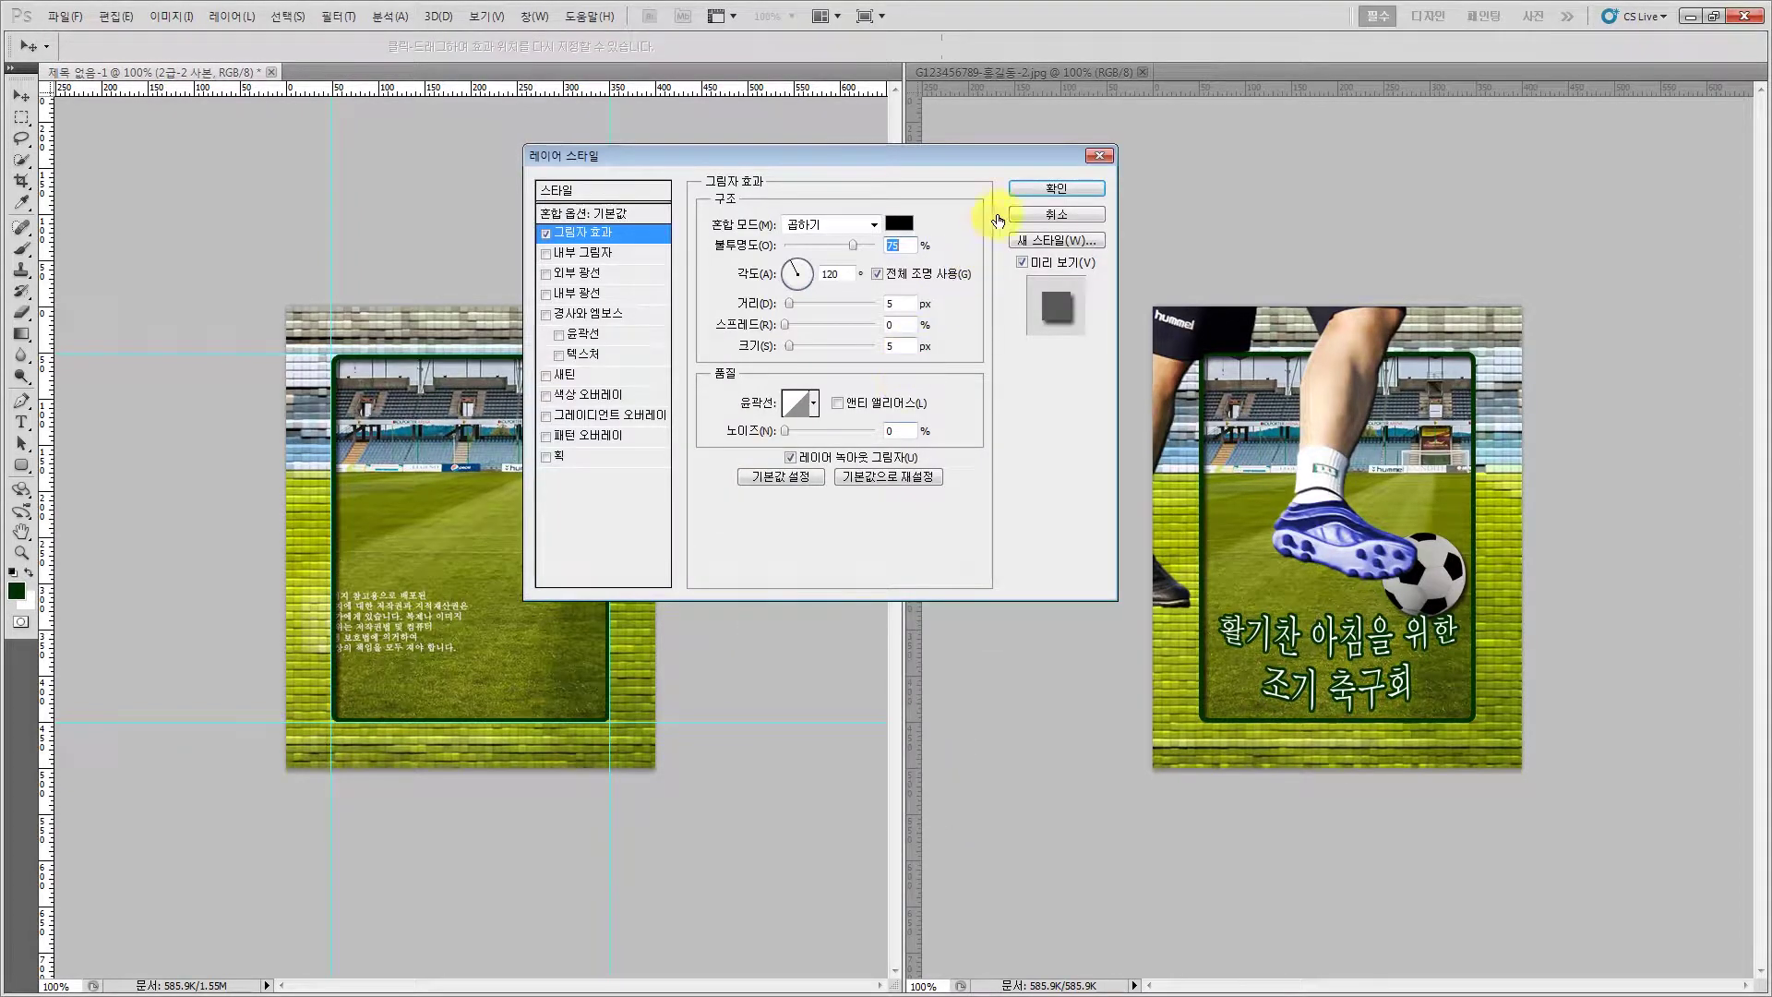
pyautogui.click(1055, 188)
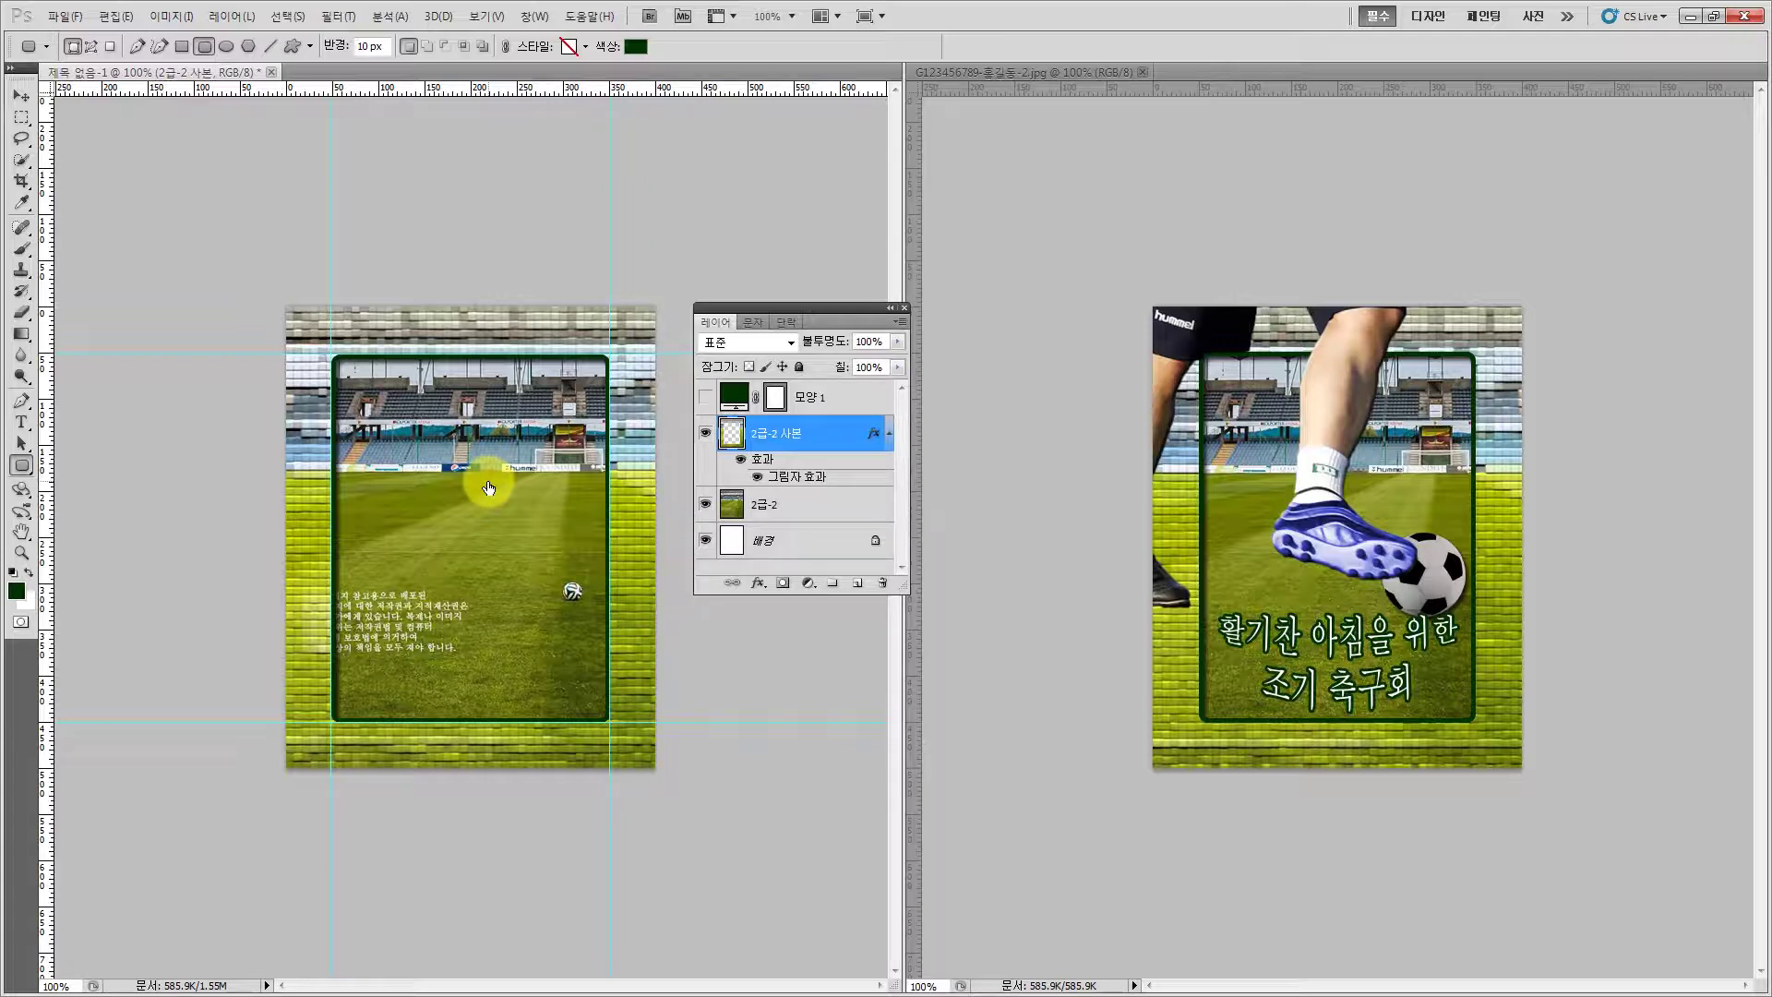
# Check the picture effect requirements in the exam PDF and open 2급-3.jpg from the source folder as a separate document
pyautogui.hotkey('alt', 'Tab')
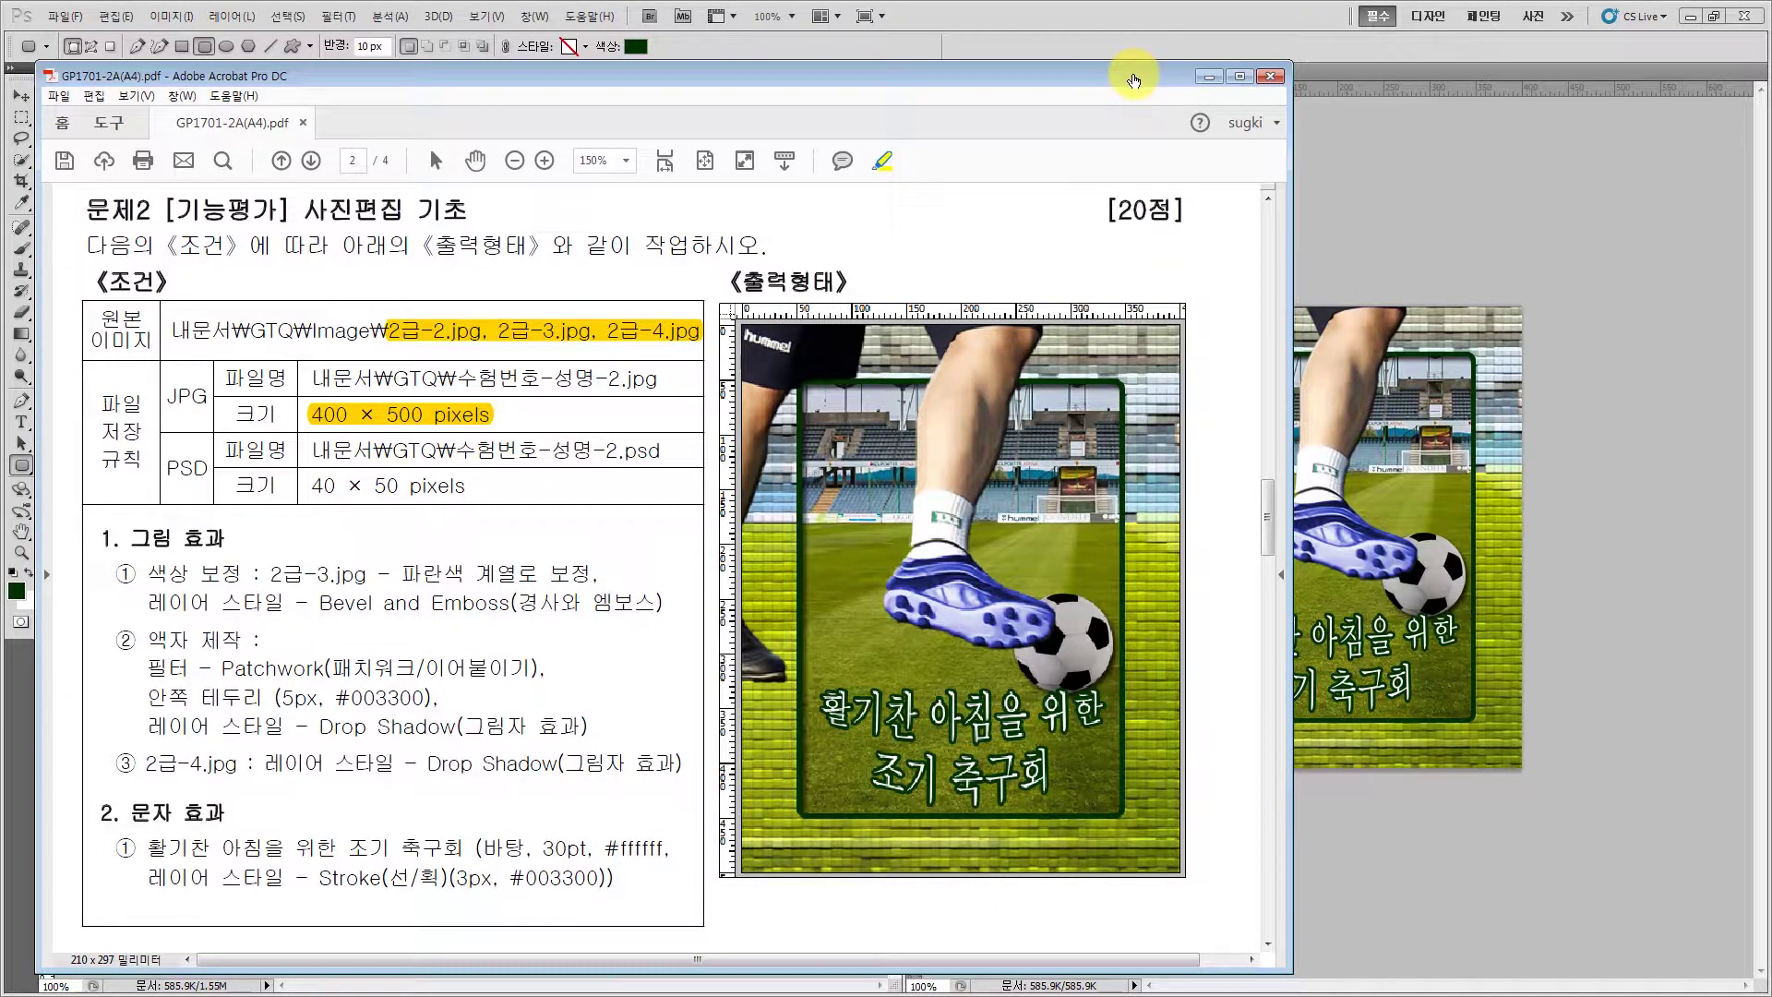
pyautogui.click(1209, 76)
pyautogui.hotkey('alt', 'Tab')
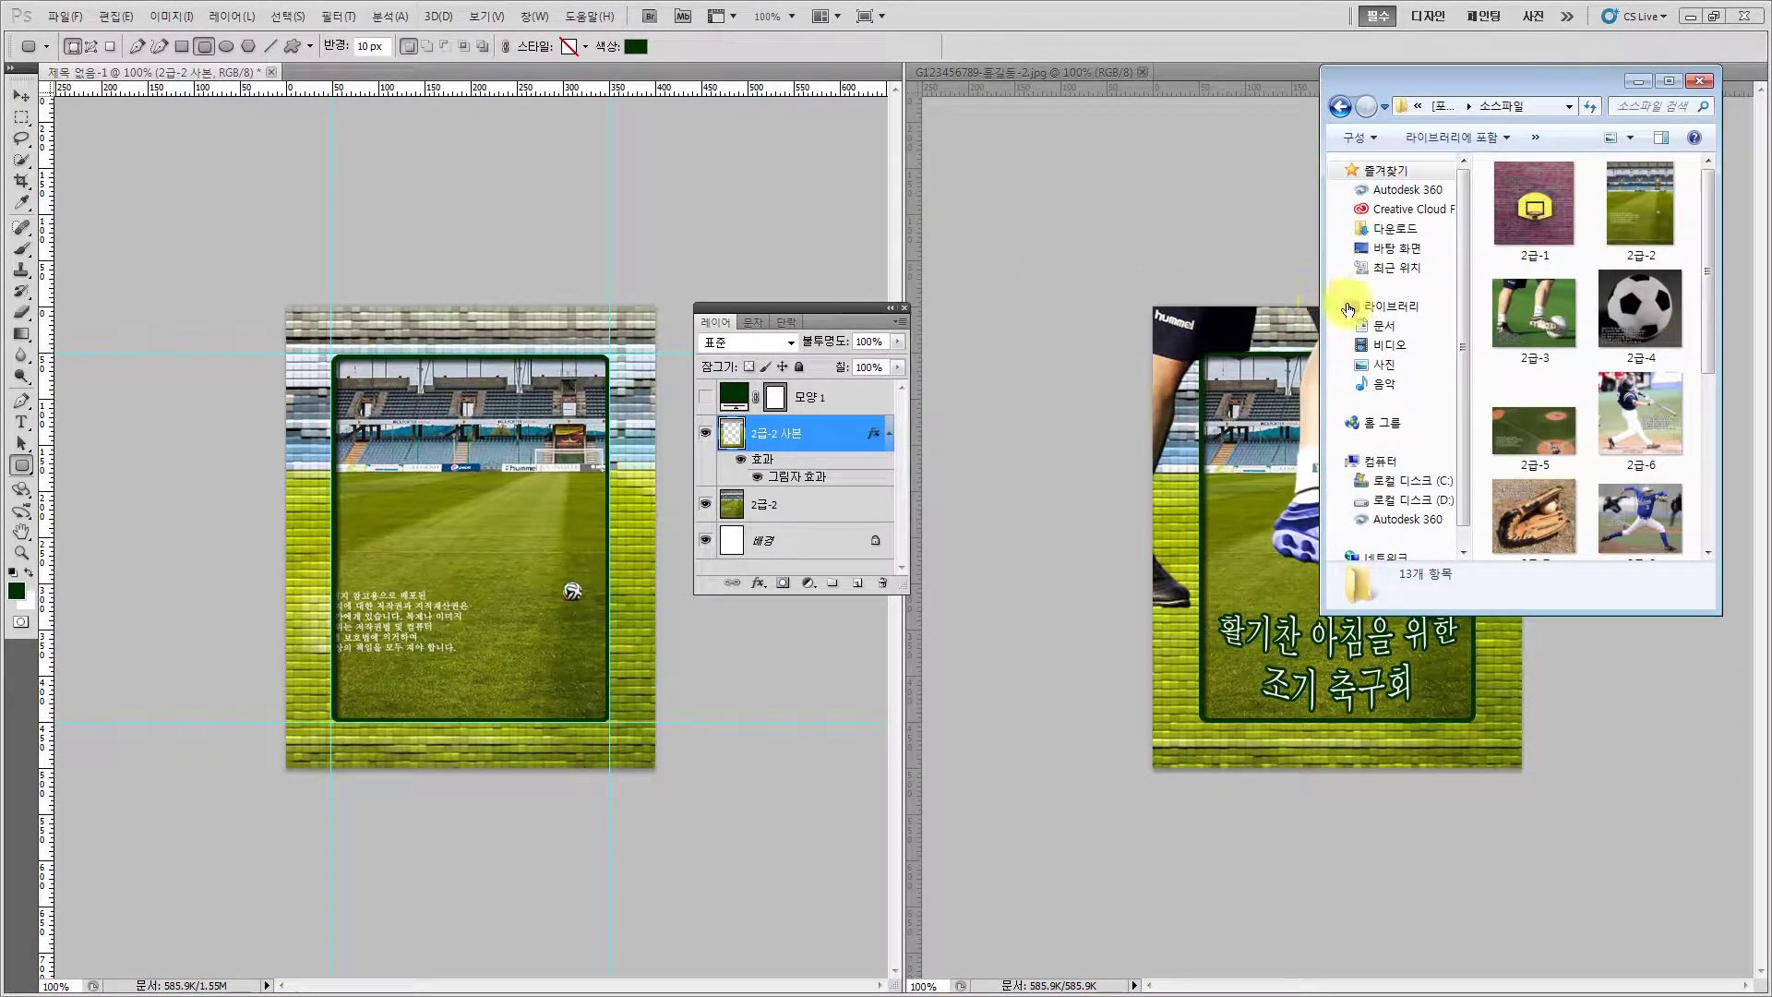
pyautogui.click(1512, 314)
pyautogui.moveTo(1512, 314); pyautogui.dragTo(384, 59)
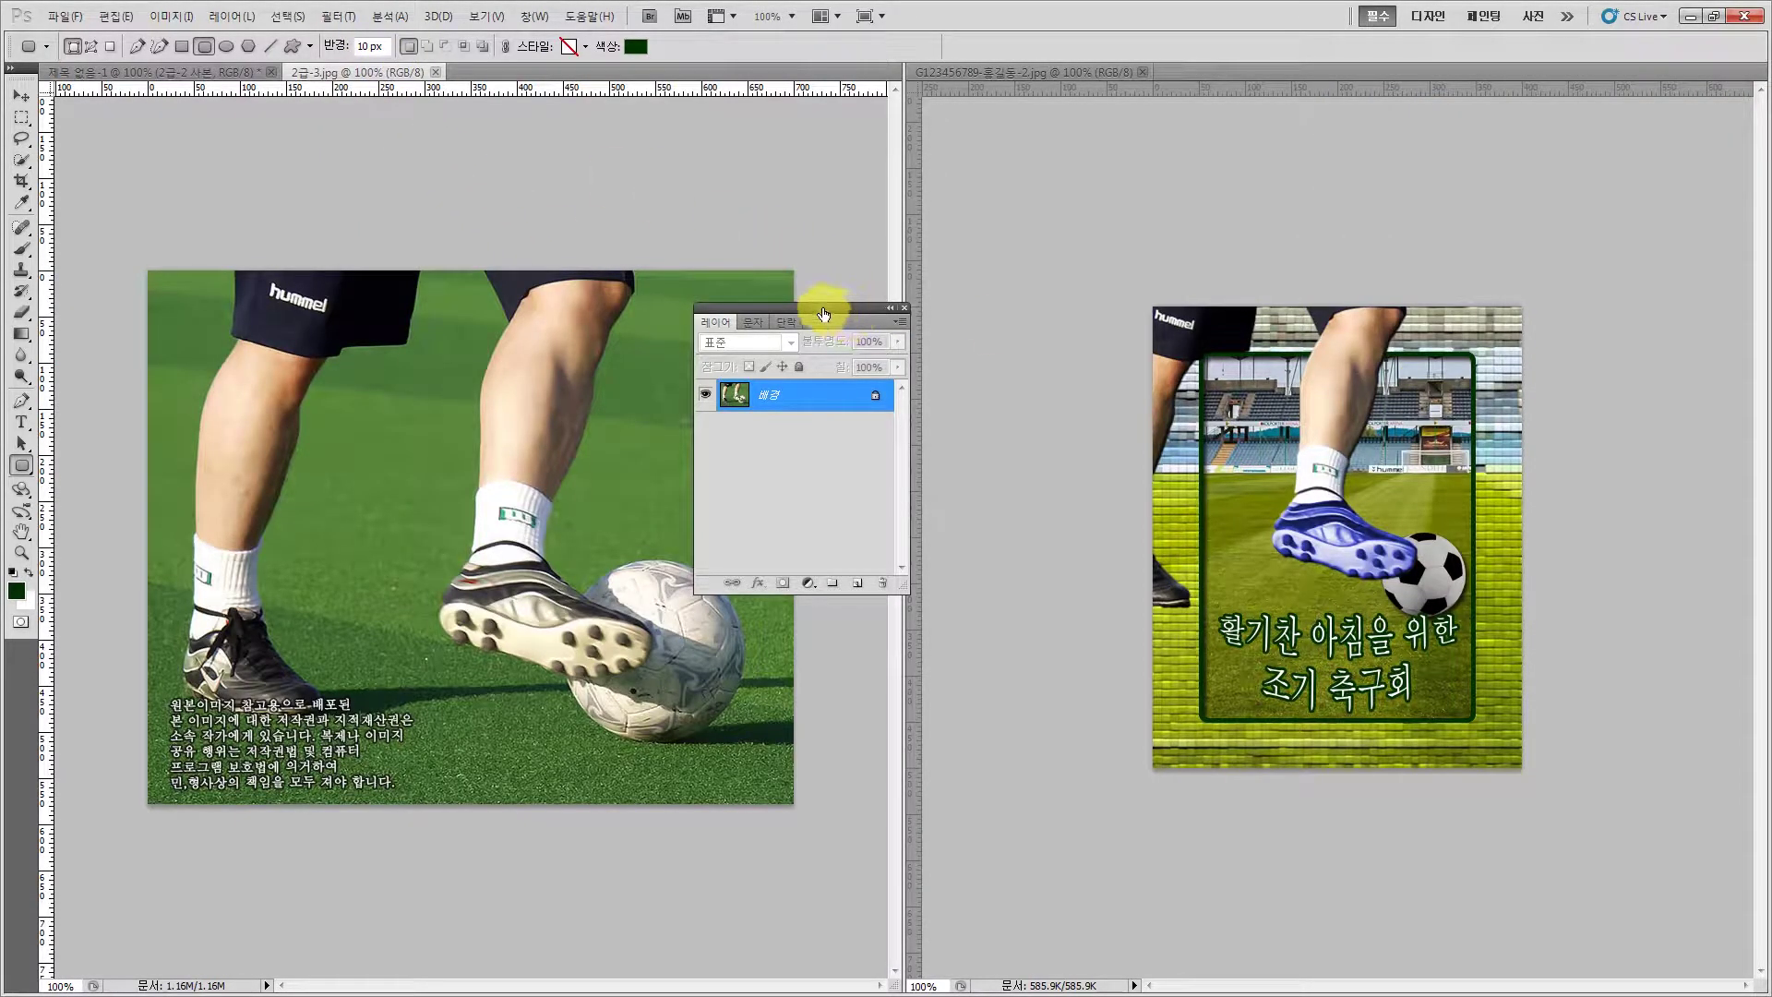
# Move the Layers panel clear of the 2급-3.jpg photo and convert its locked background into a regular layer
pyautogui.moveTo(820, 307); pyautogui.dragTo(812, 135)
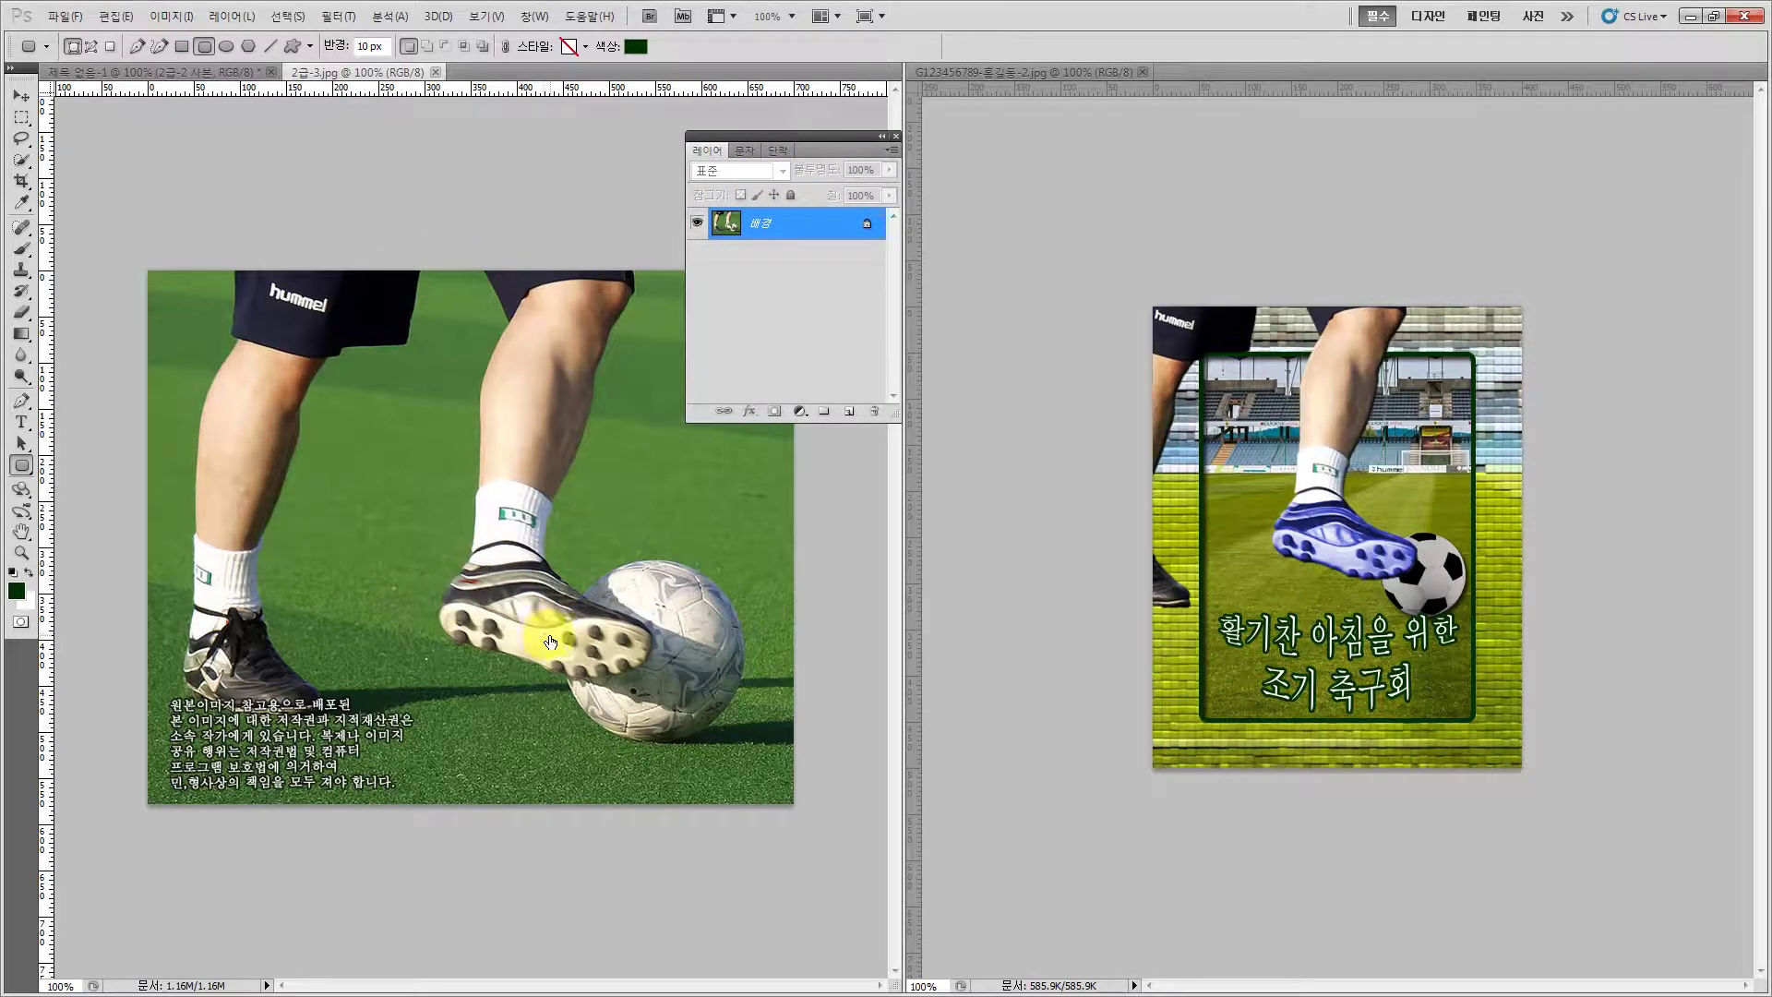
pyautogui.doubleClick(812, 231)
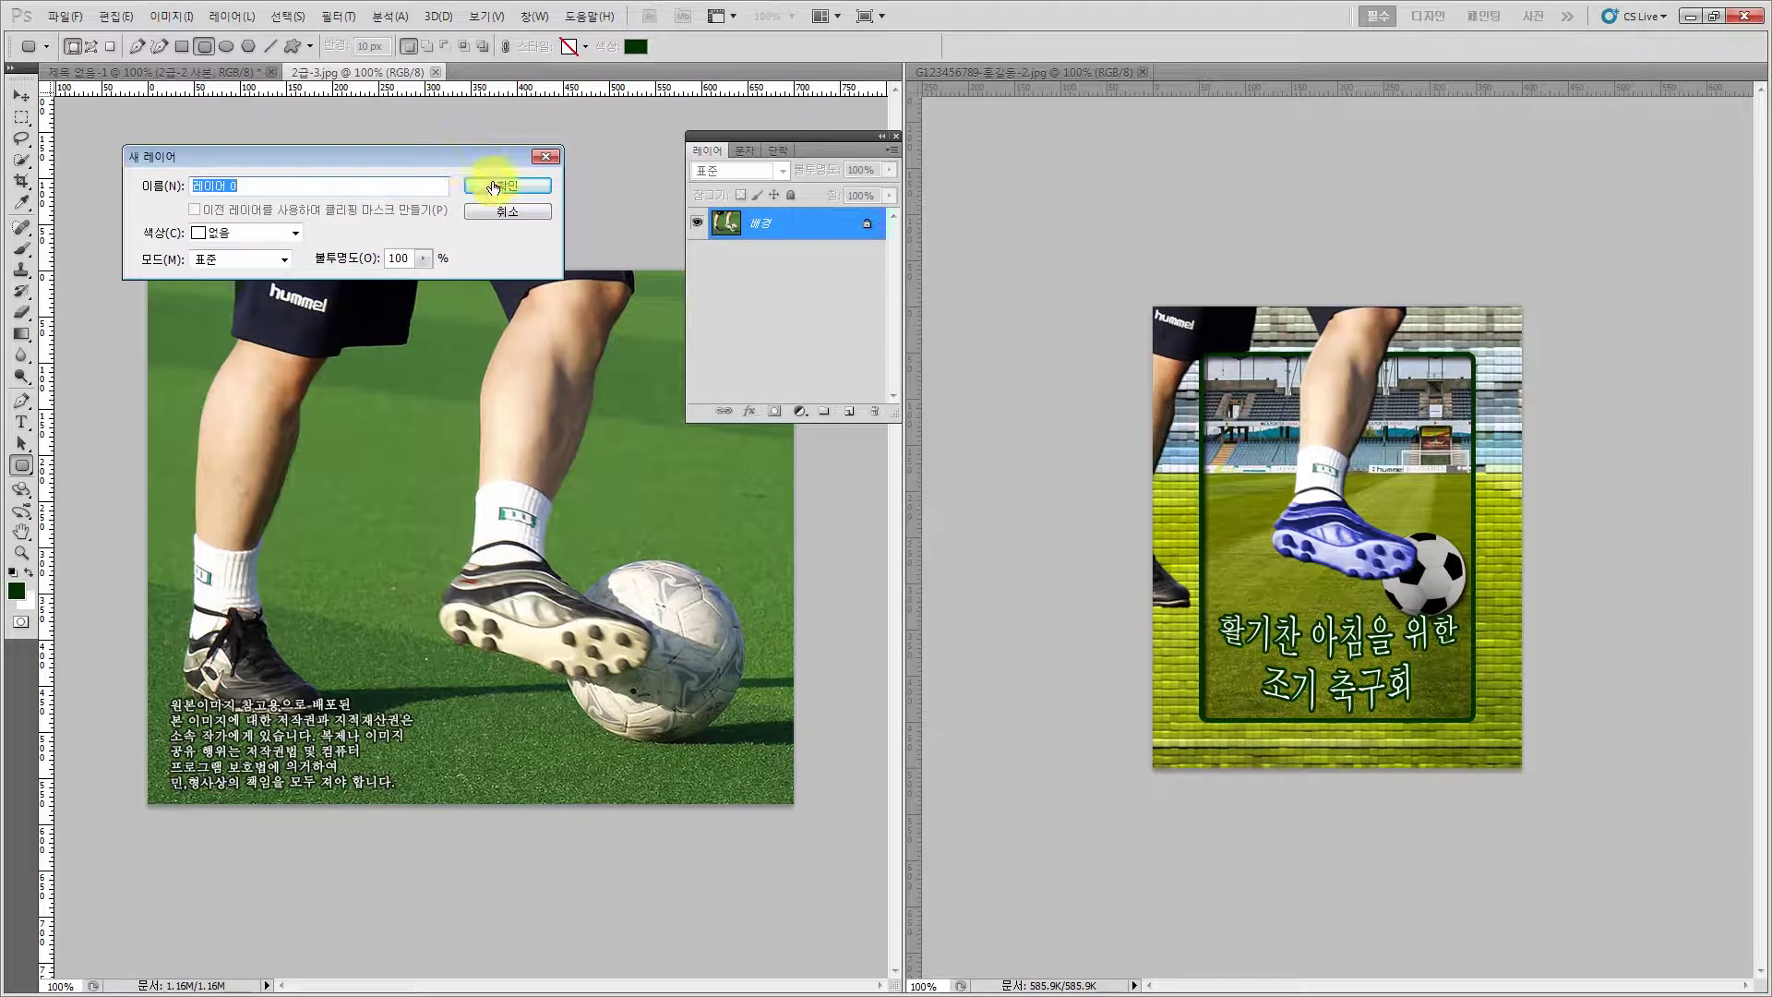
pyautogui.click(500, 188)
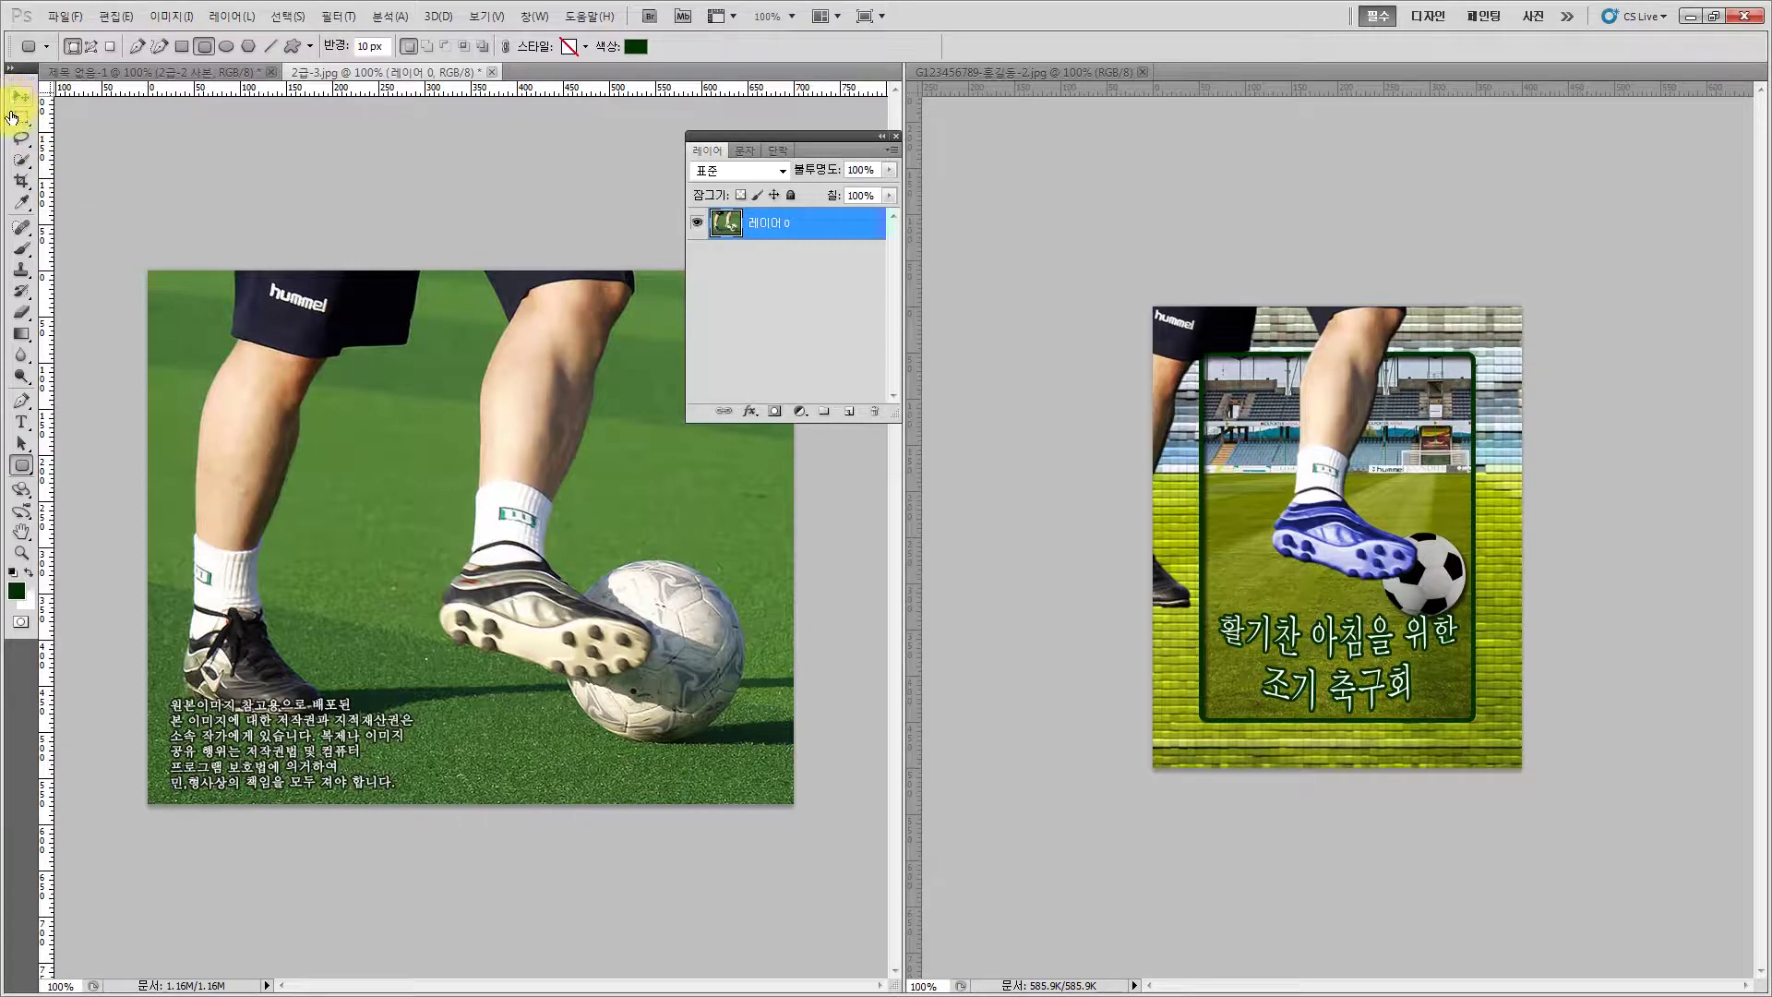
# Select both of the player's legs with Quick Selection and refine the selection around the kicking foot's sock and studded sole
pyautogui.click(19, 162)
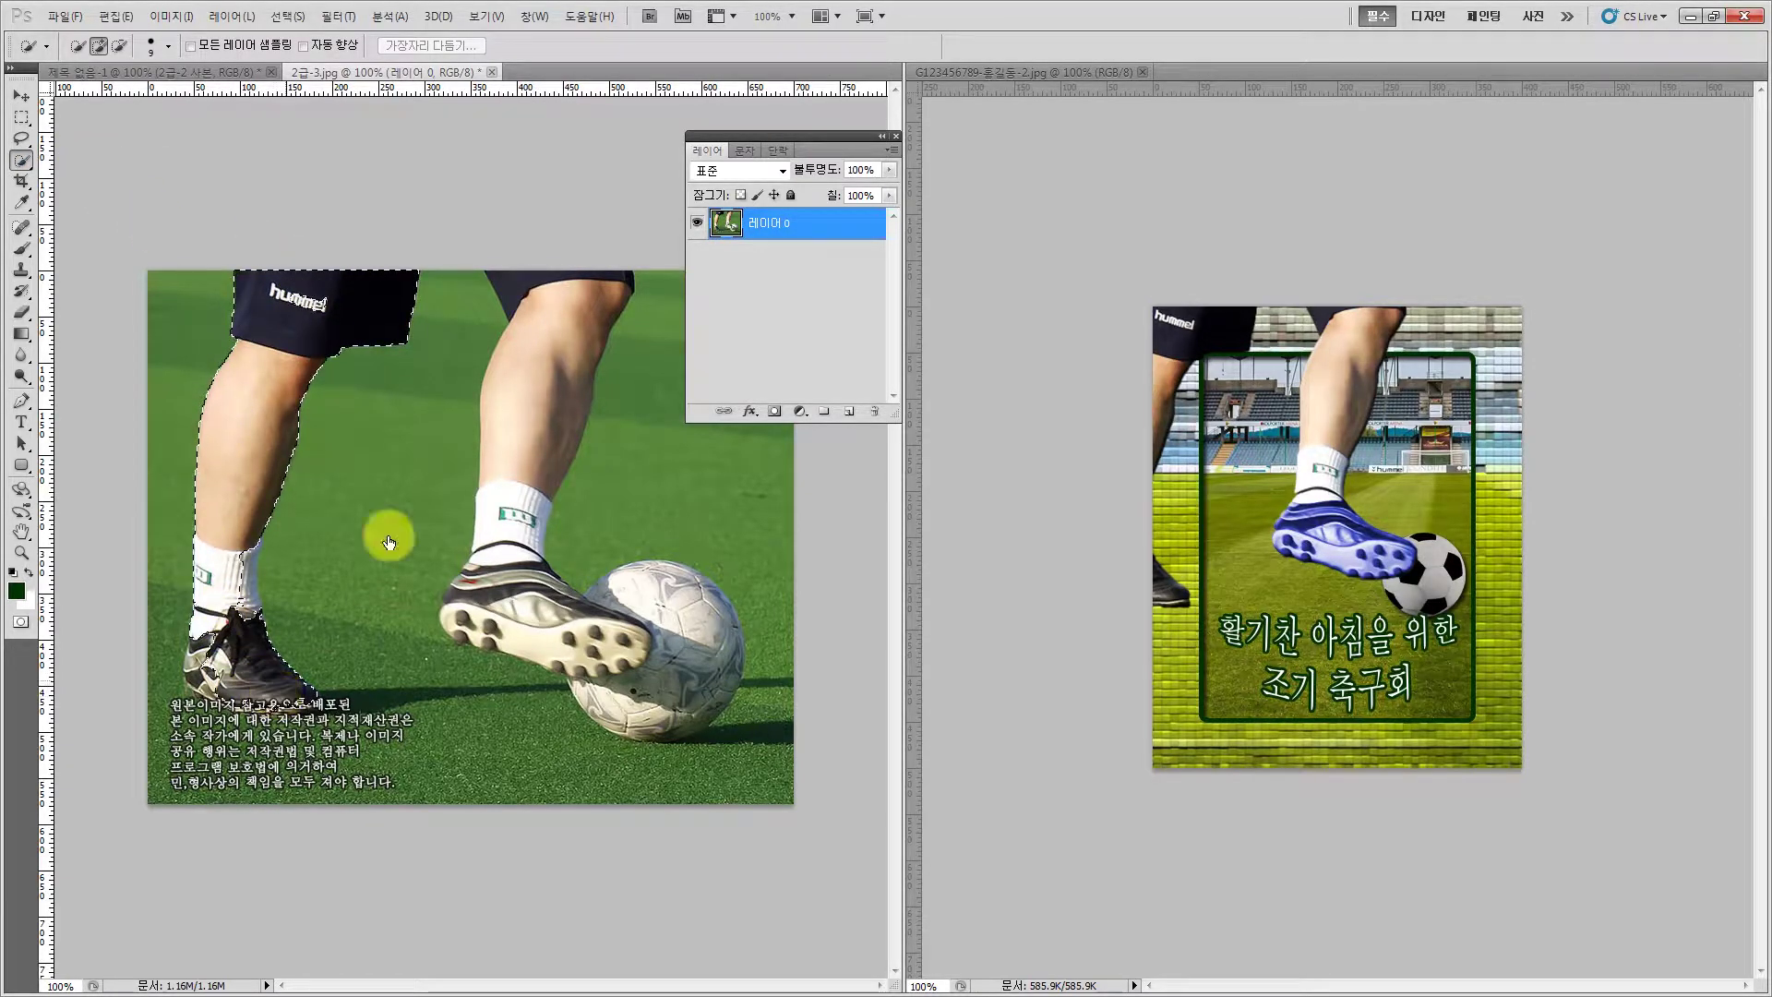
pyautogui.moveTo(522, 269)
pyautogui.mouseDown()
pyautogui.moveTo(572, 274)
pyautogui.moveTo(588, 300)
pyautogui.moveTo(521, 373)
pyautogui.mouseUp()
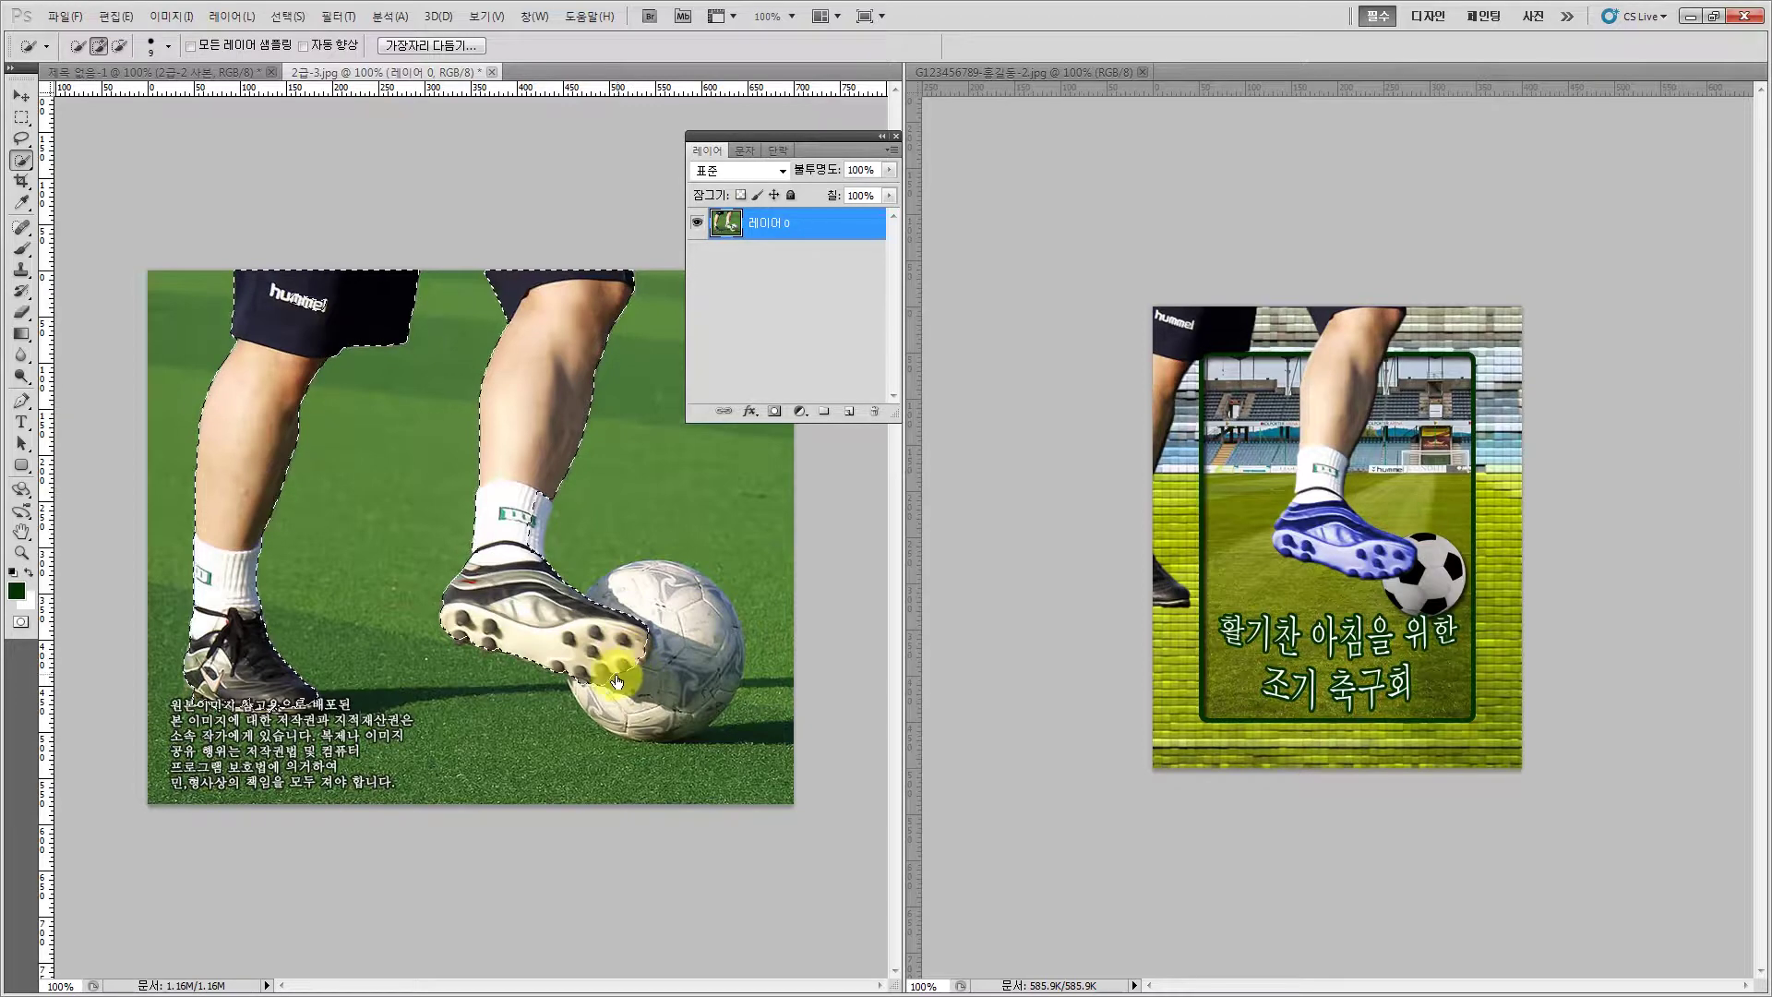
pyautogui.click(20, 552)
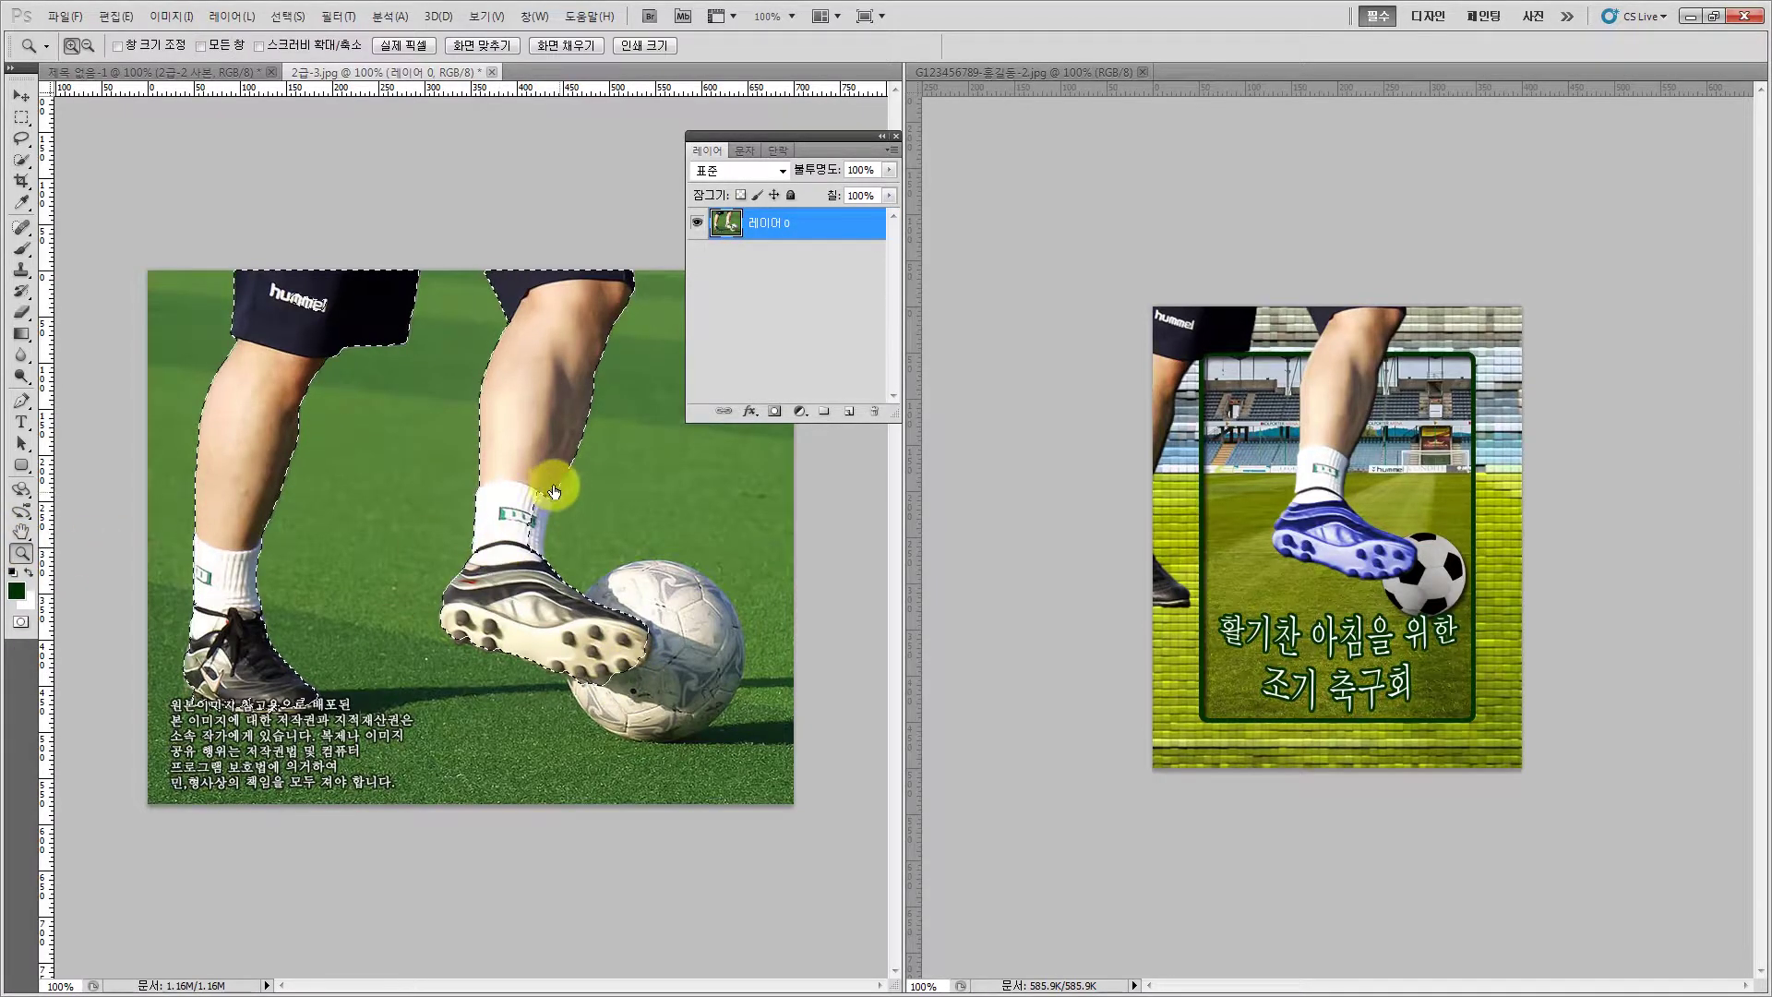
pyautogui.moveTo(724, 712); pyautogui.dragTo(779, 720)
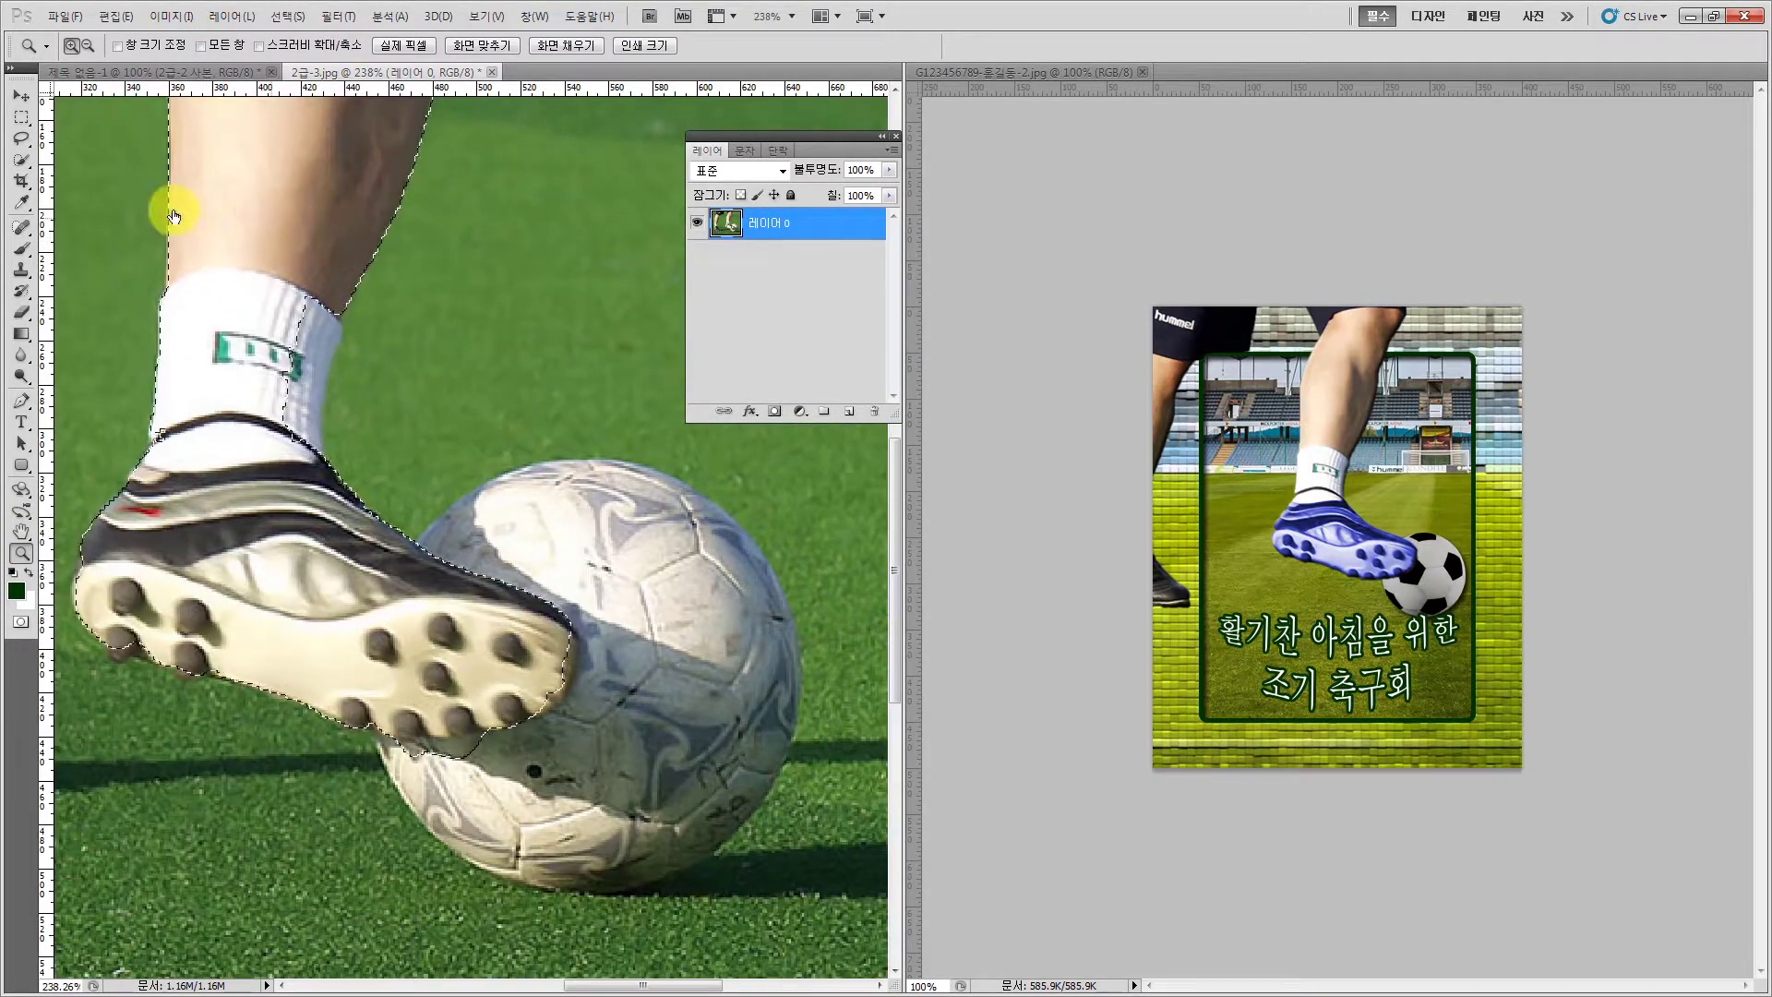
pyautogui.click(23, 167)
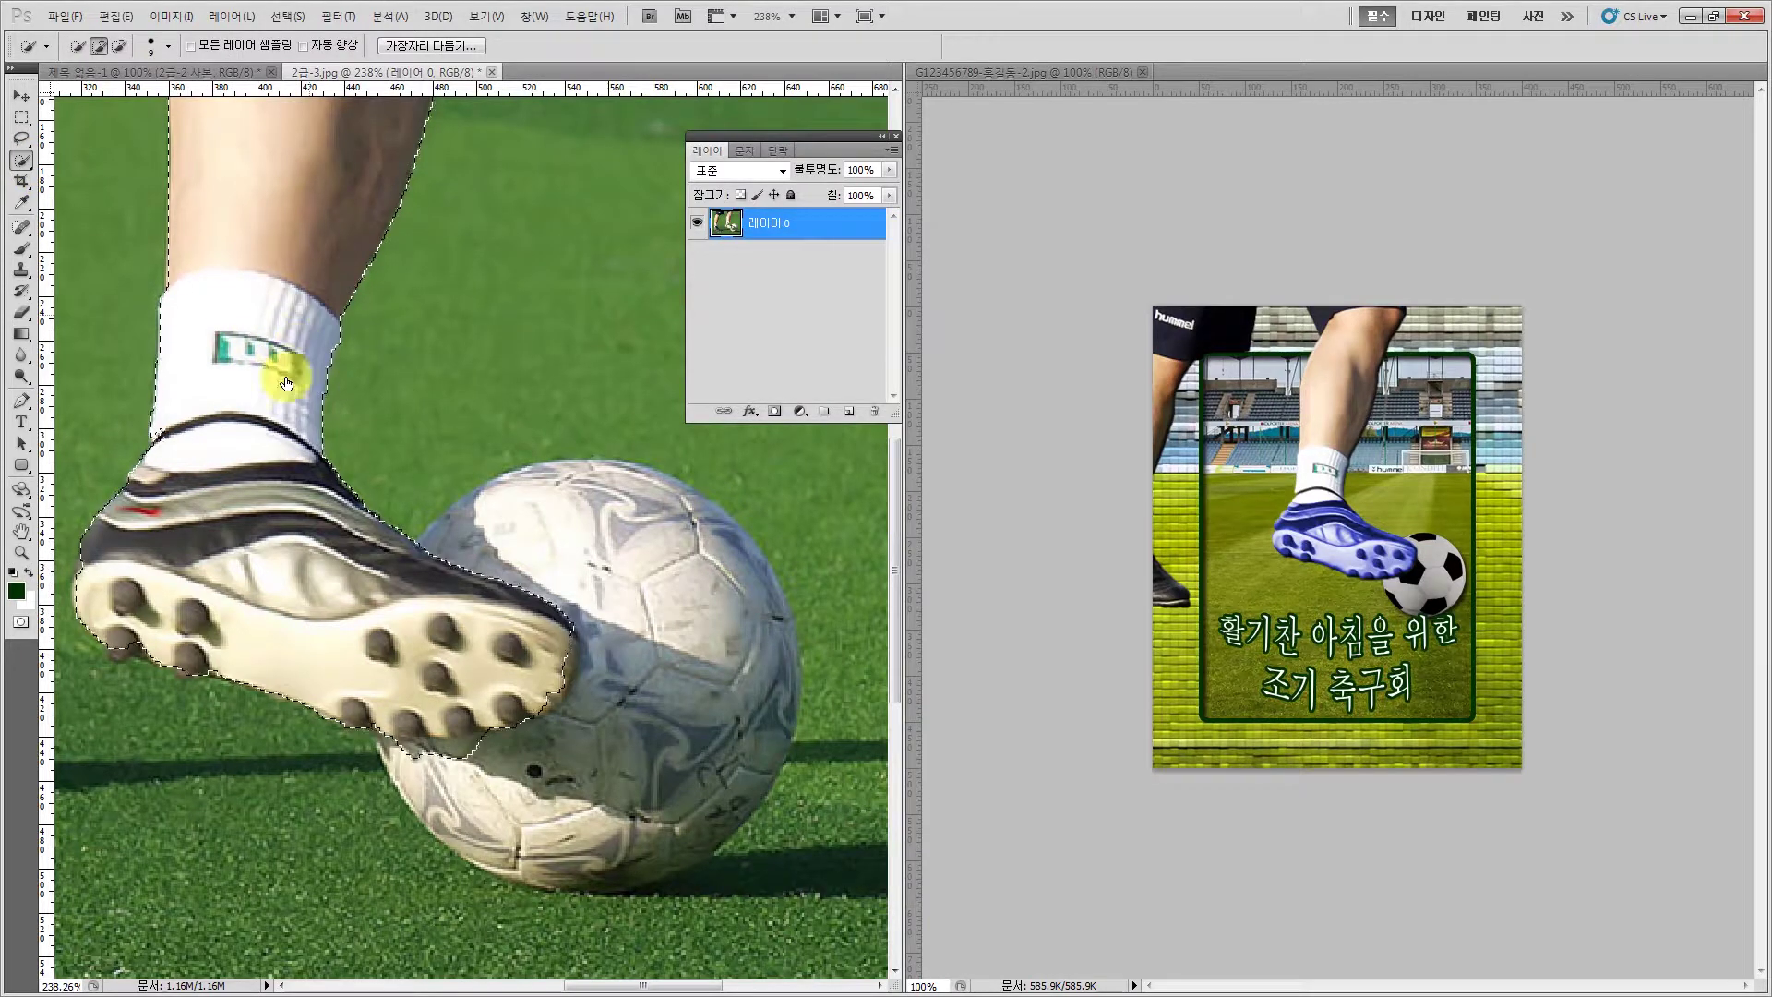
pyautogui.moveTo(567, 704)
pyautogui.mouseDown()
pyautogui.moveTo(622, 681)
pyautogui.moveTo(573, 640)
pyautogui.moveTo(538, 704)
pyautogui.moveTo(450, 734)
pyautogui.moveTo(475, 752)
pyautogui.moveTo(405, 760)
pyautogui.mouseUp()
pyautogui.press('alt')
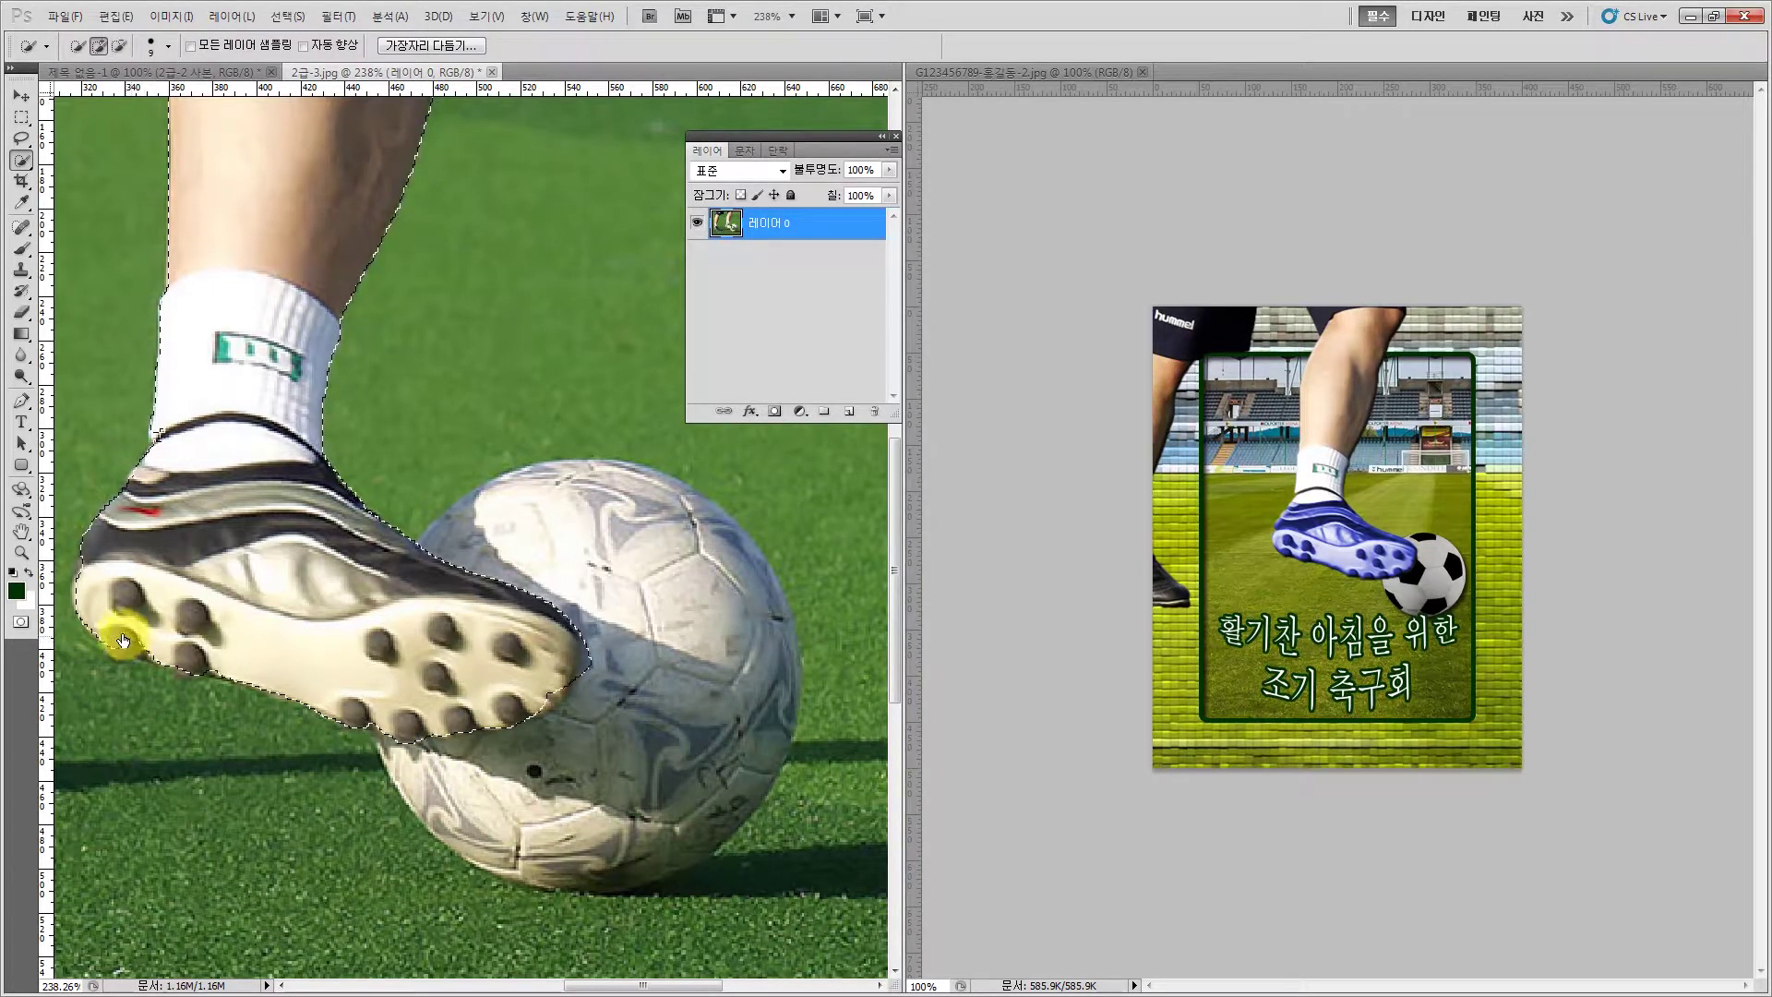
pyautogui.moveTo(119, 640); pyautogui.dragTo(112, 649)
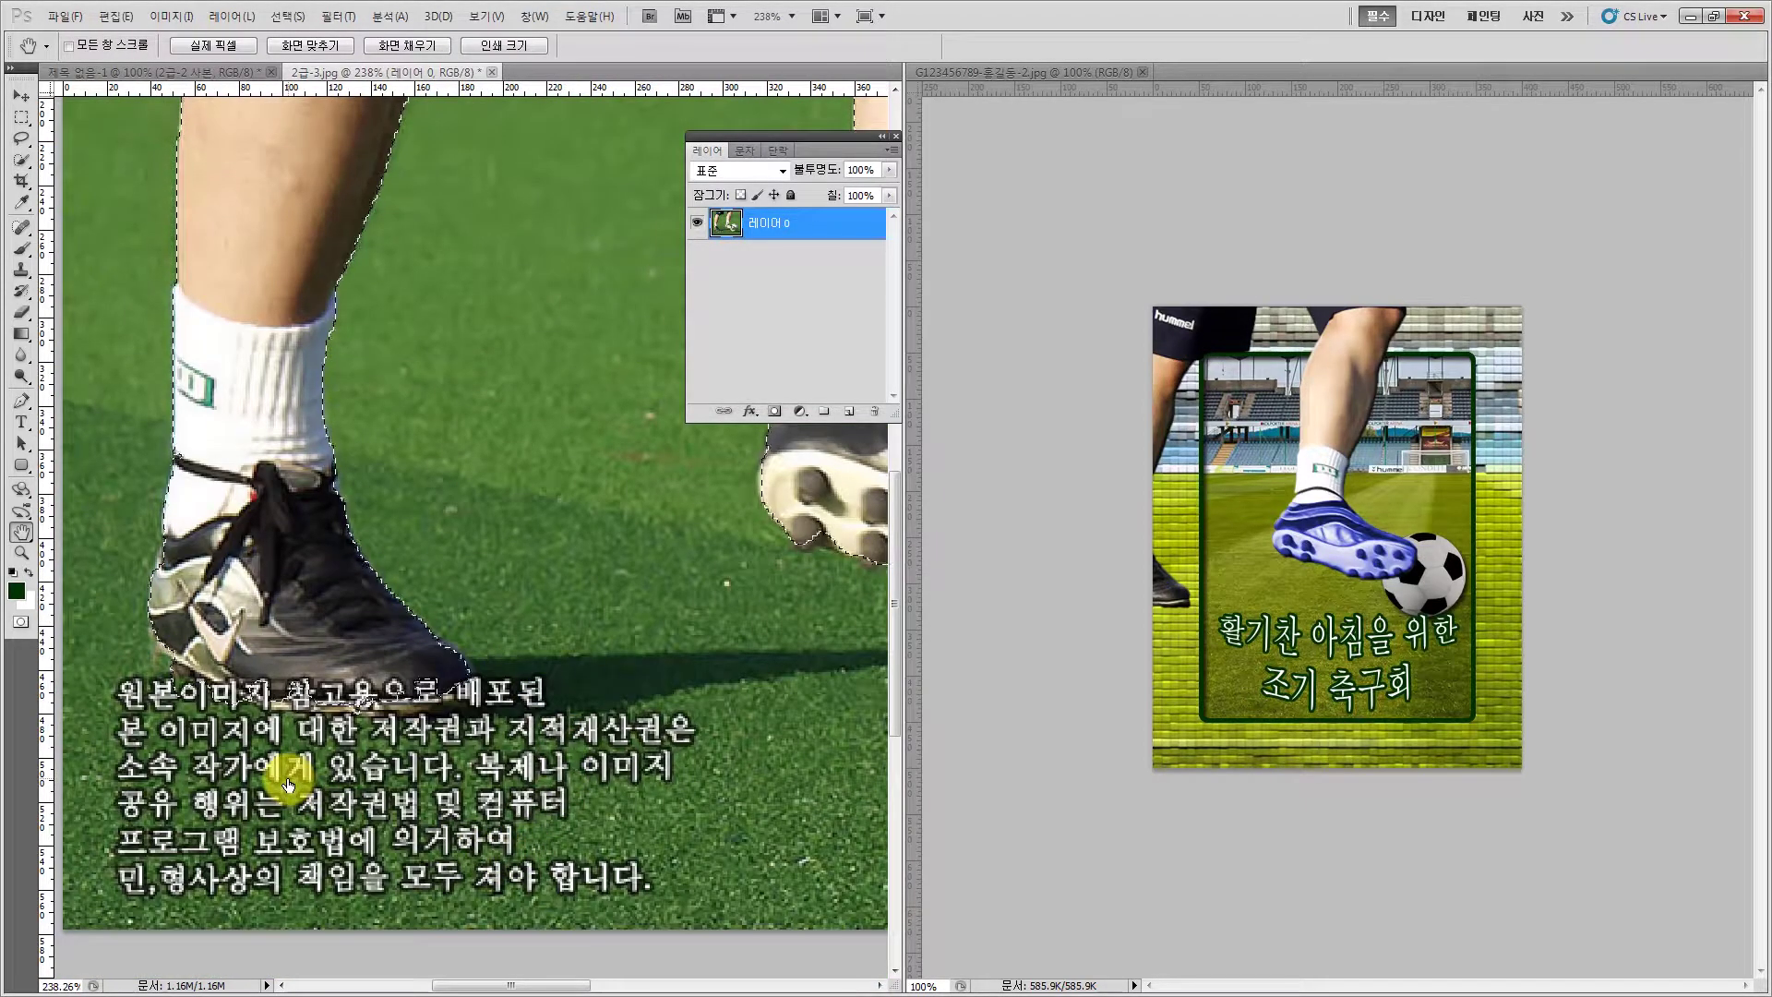
# Clean up the selection along the sole of the standing foot's black shoe with the Lasso tool, adding missing parts and removing excess
pyautogui.click(18, 139)
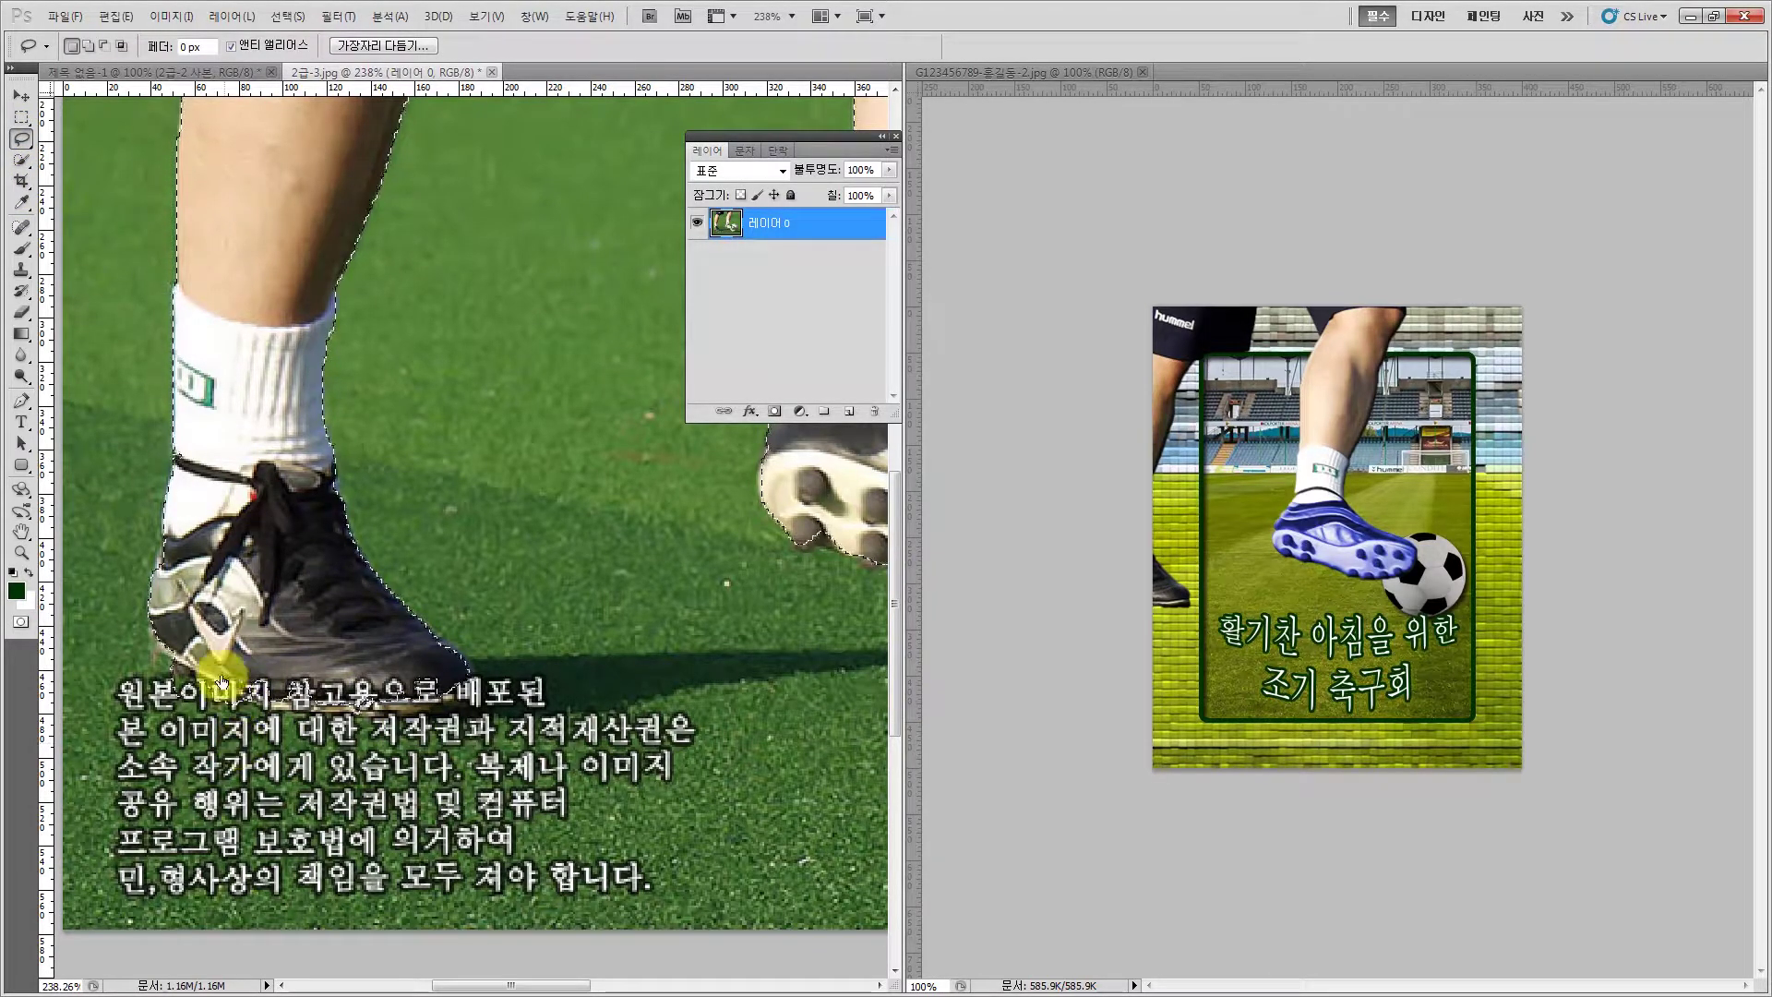
pyautogui.moveTo(196, 613); pyautogui.dragTo(445, 671)
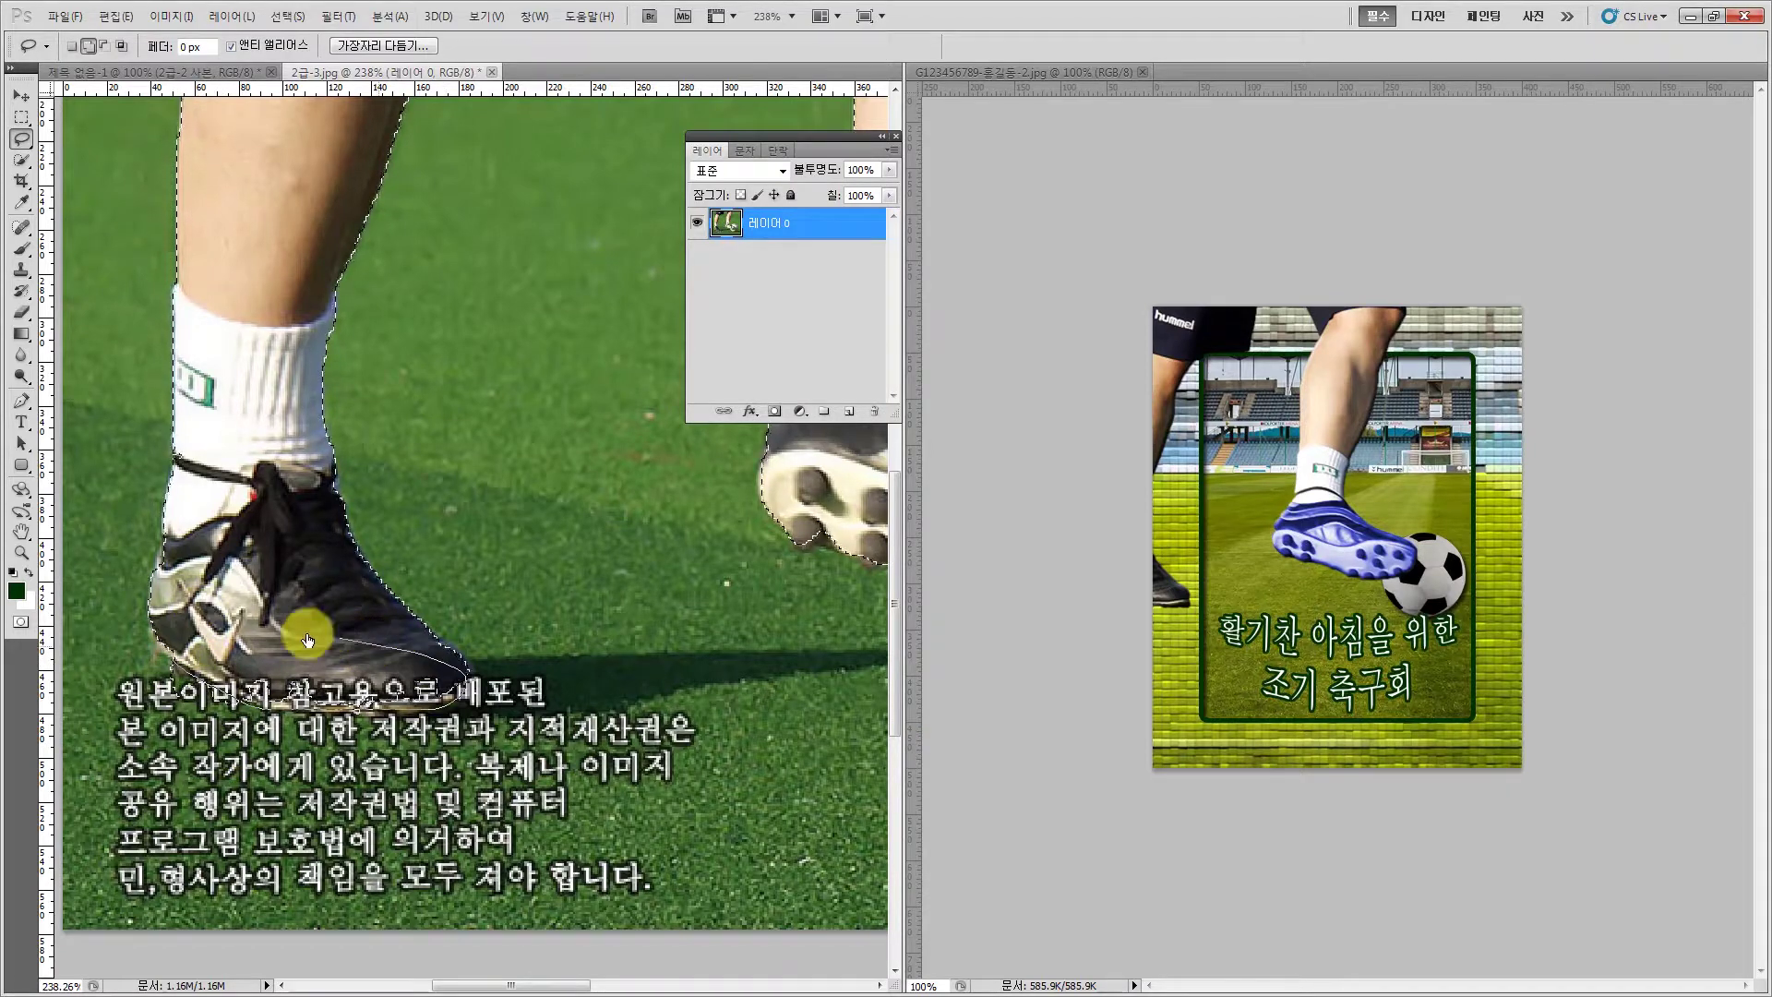
pyautogui.moveTo(178, 665); pyautogui.dragTo(180, 666)
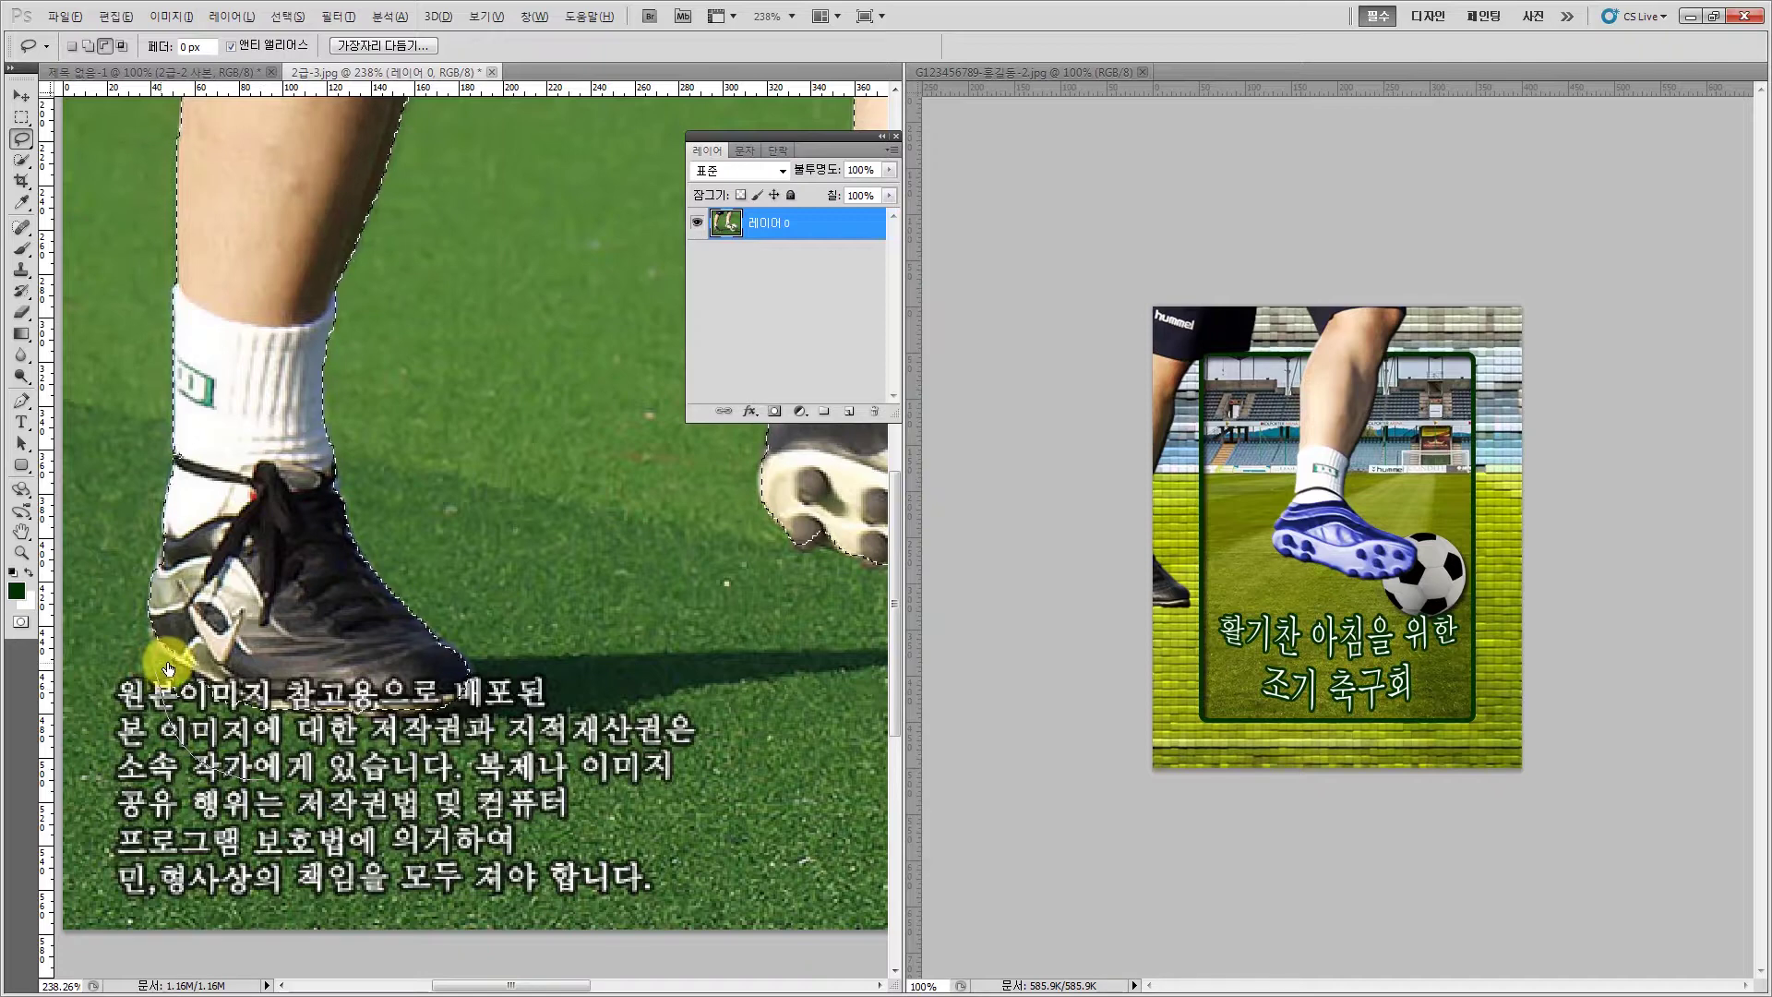
pyautogui.moveTo(263, 713)
pyautogui.mouseDown()
pyautogui.moveTo(289, 777)
pyautogui.moveTo(271, 799)
pyautogui.mouseUp()
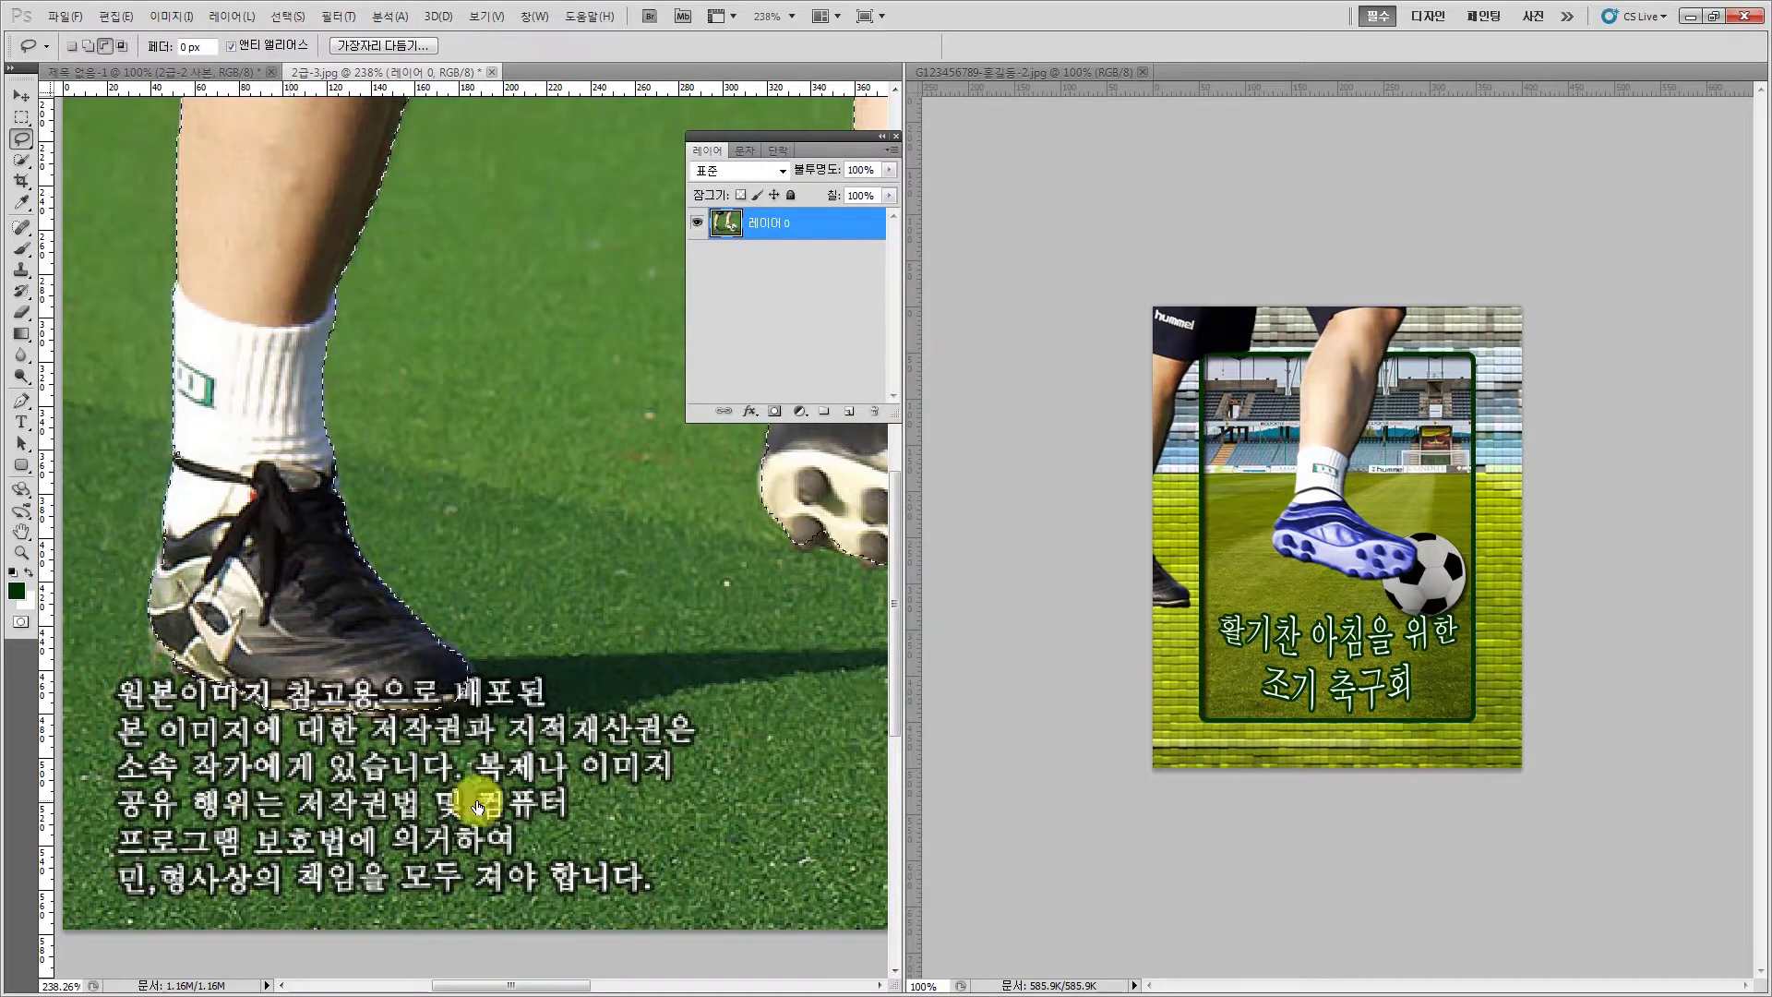
# Copy the selected legs from 2급-3.jpg and close that photo without saving its changes
pyautogui.doubleClick(23, 533)
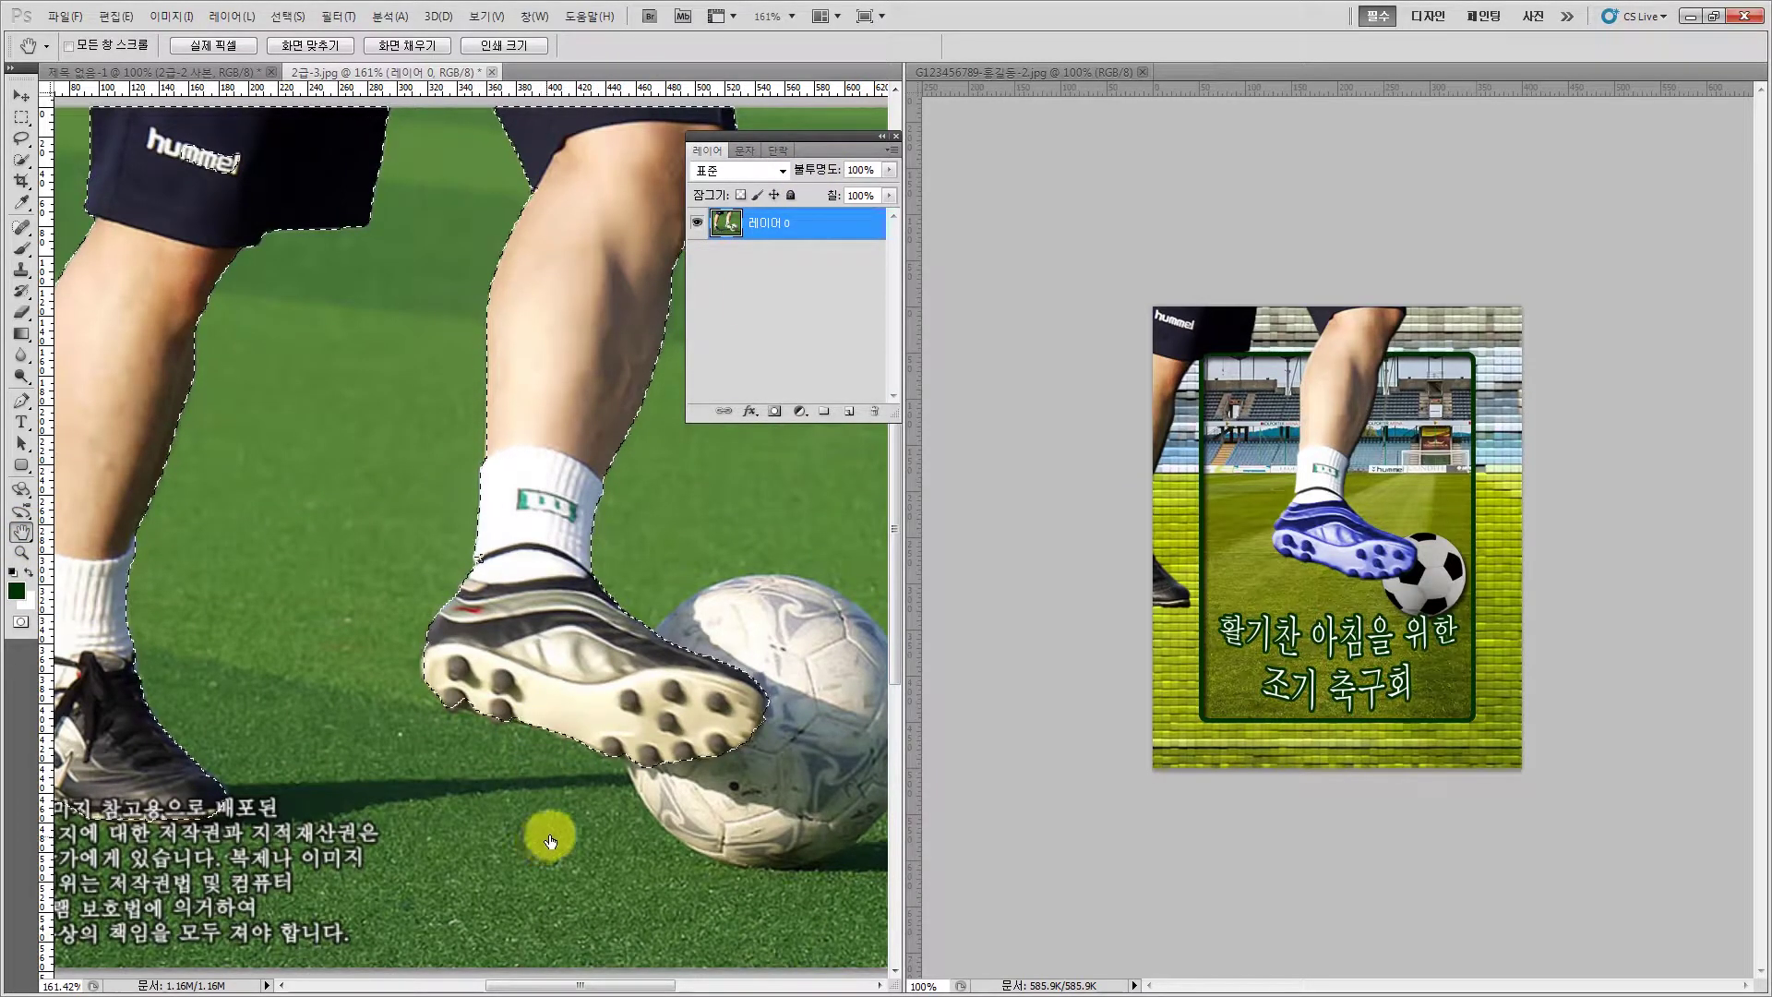
pyautogui.click(492, 73)
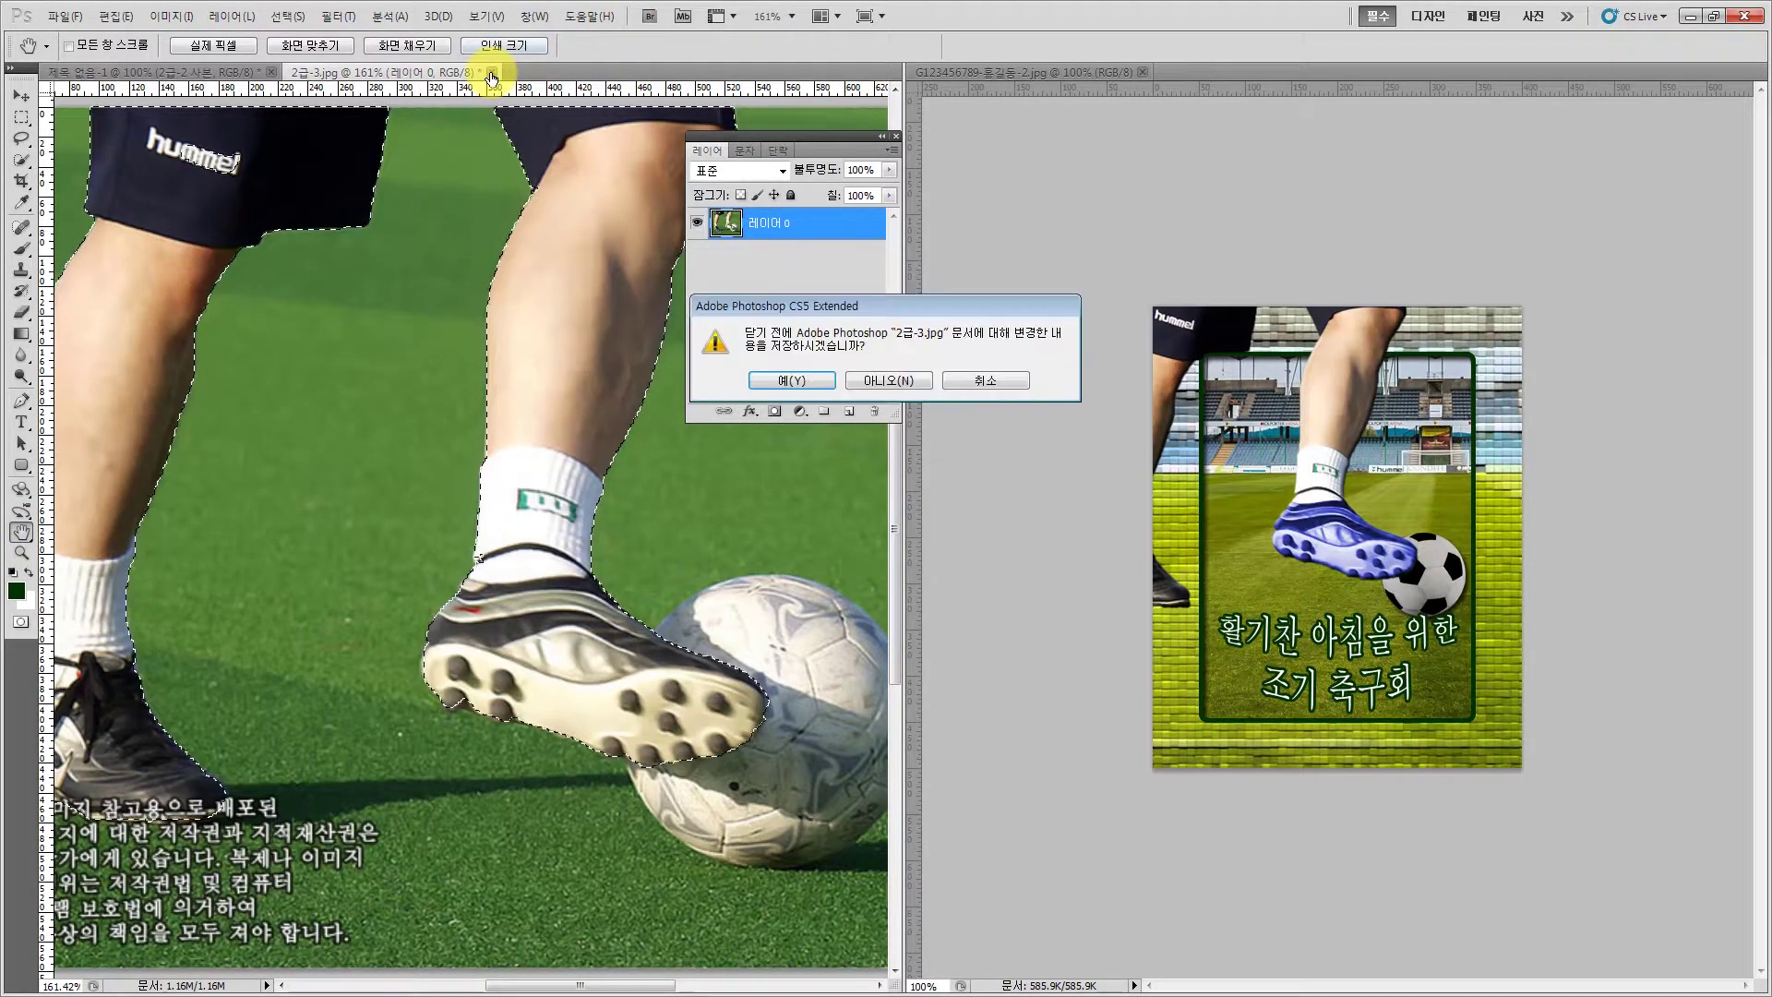
pyautogui.click(889, 387)
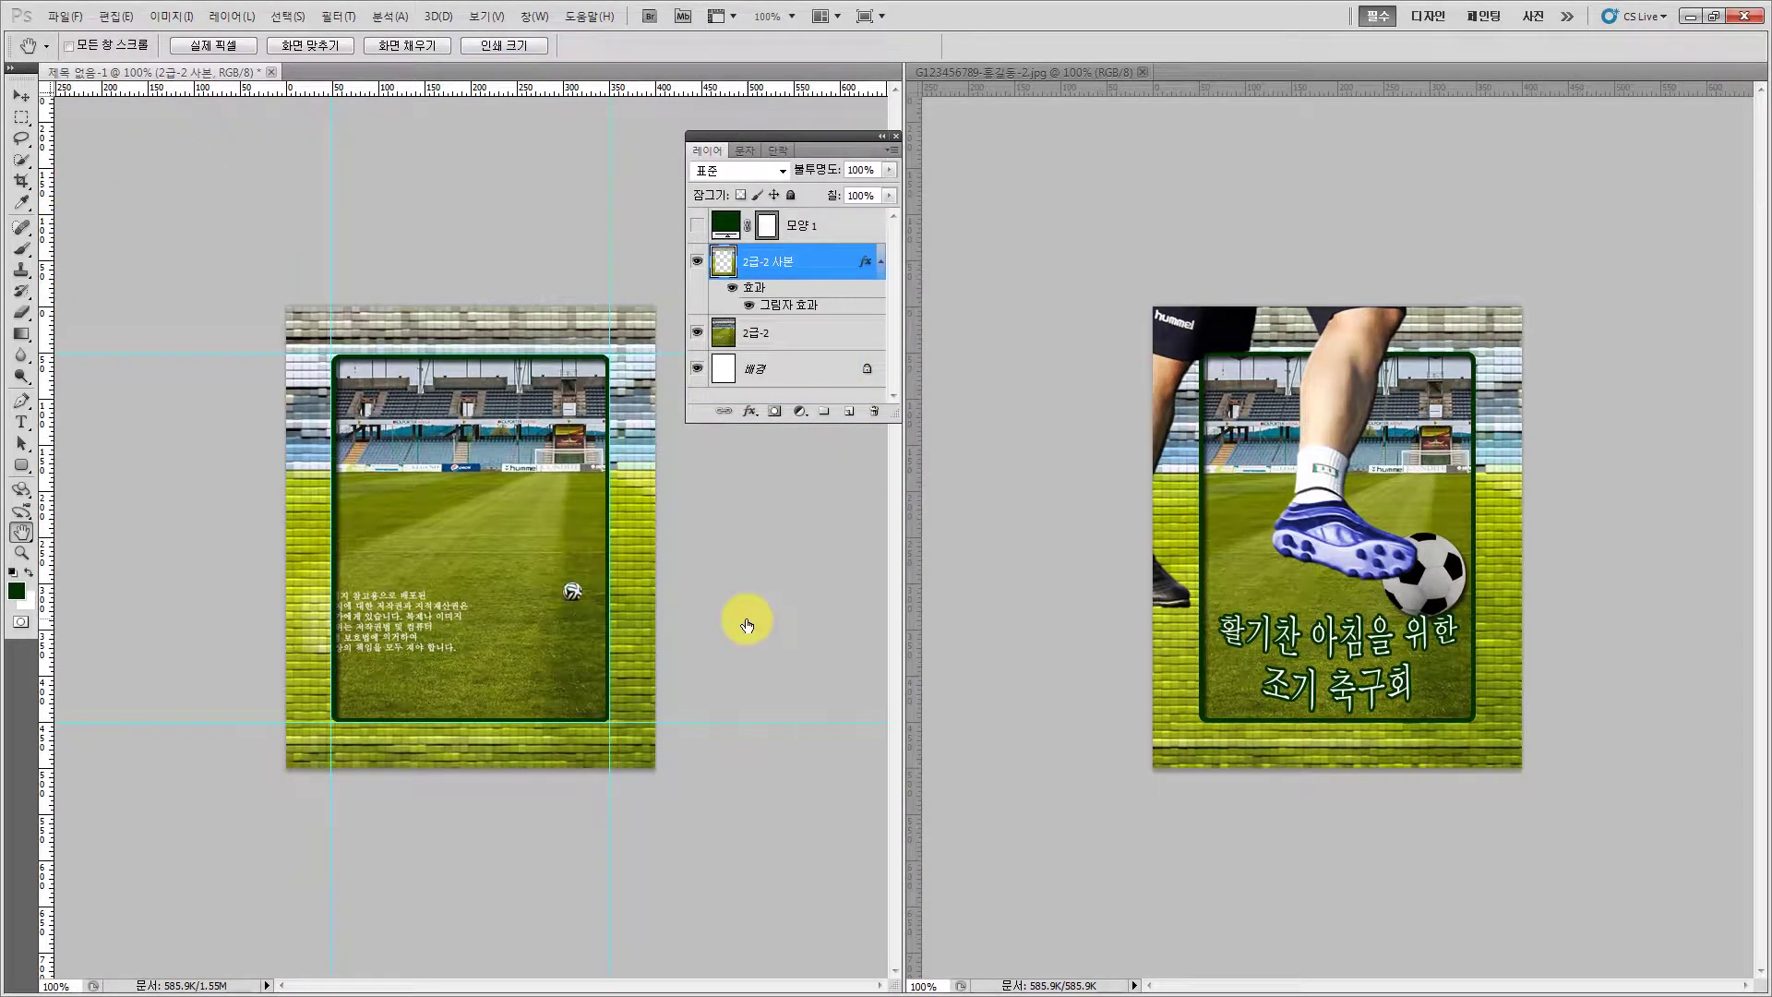
# Paste the copied legs into the poster document and delete the hidden 모양 1 shape layer
pyautogui.click(21, 96)
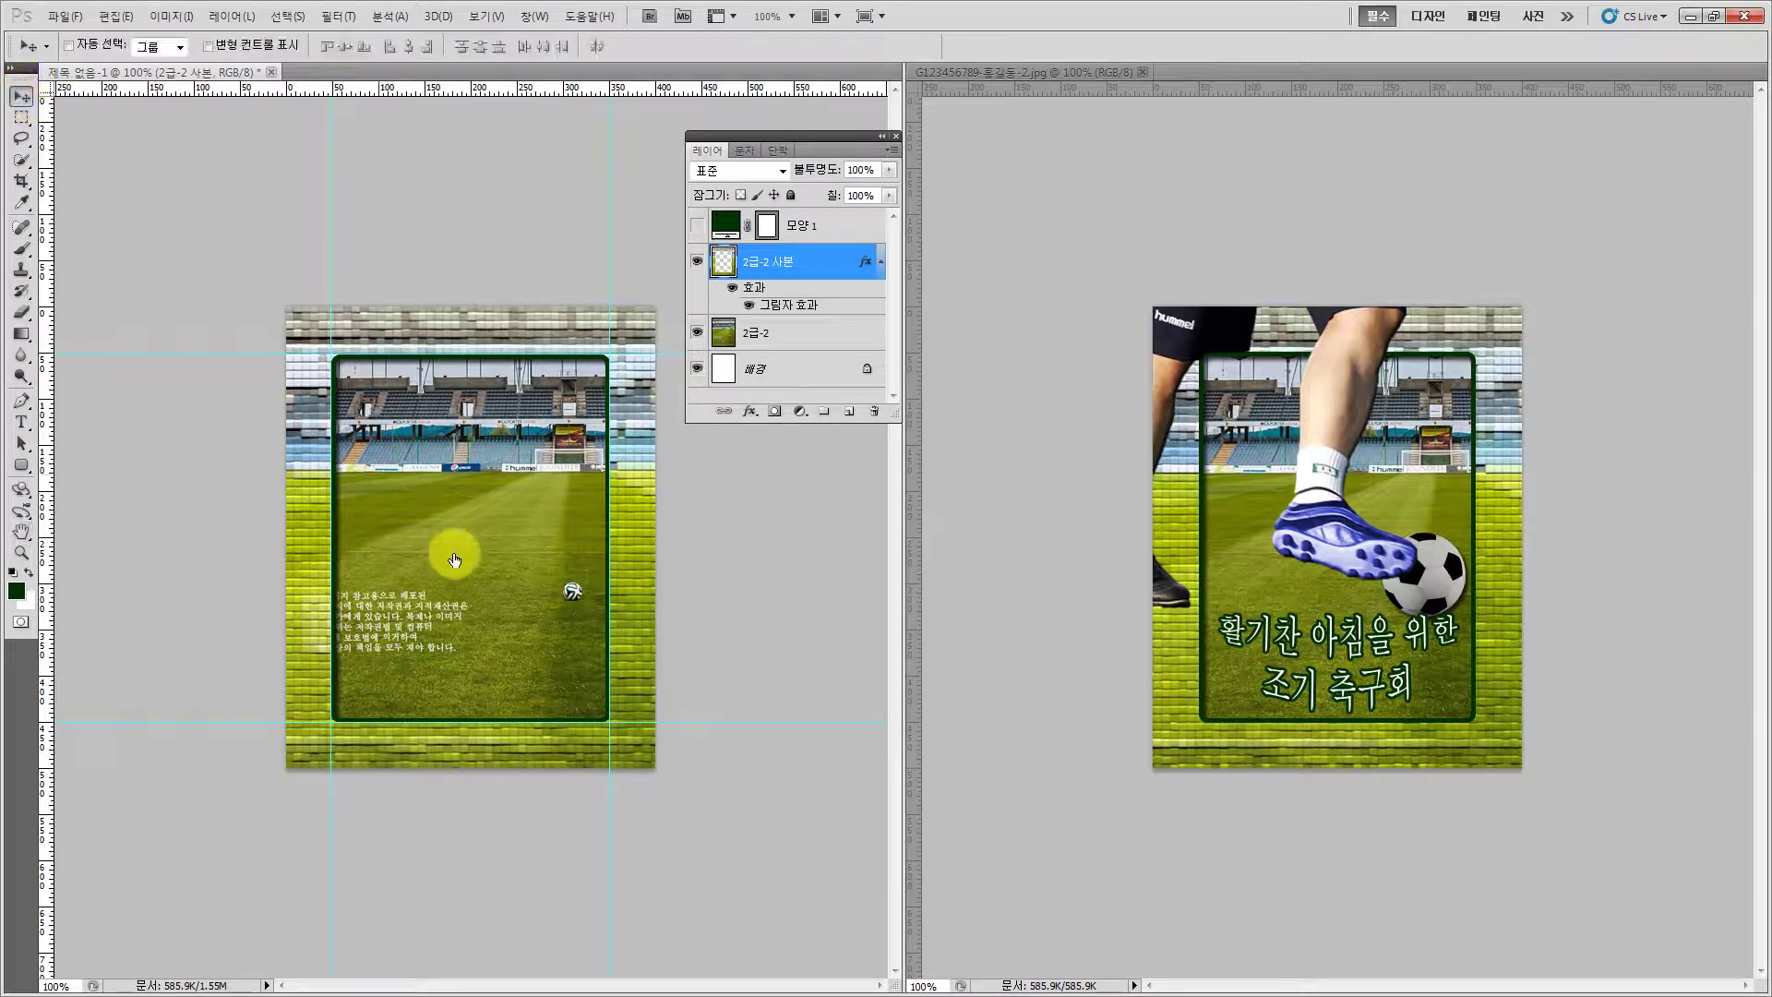
pyautogui.hotkey('ctrl', 'v')
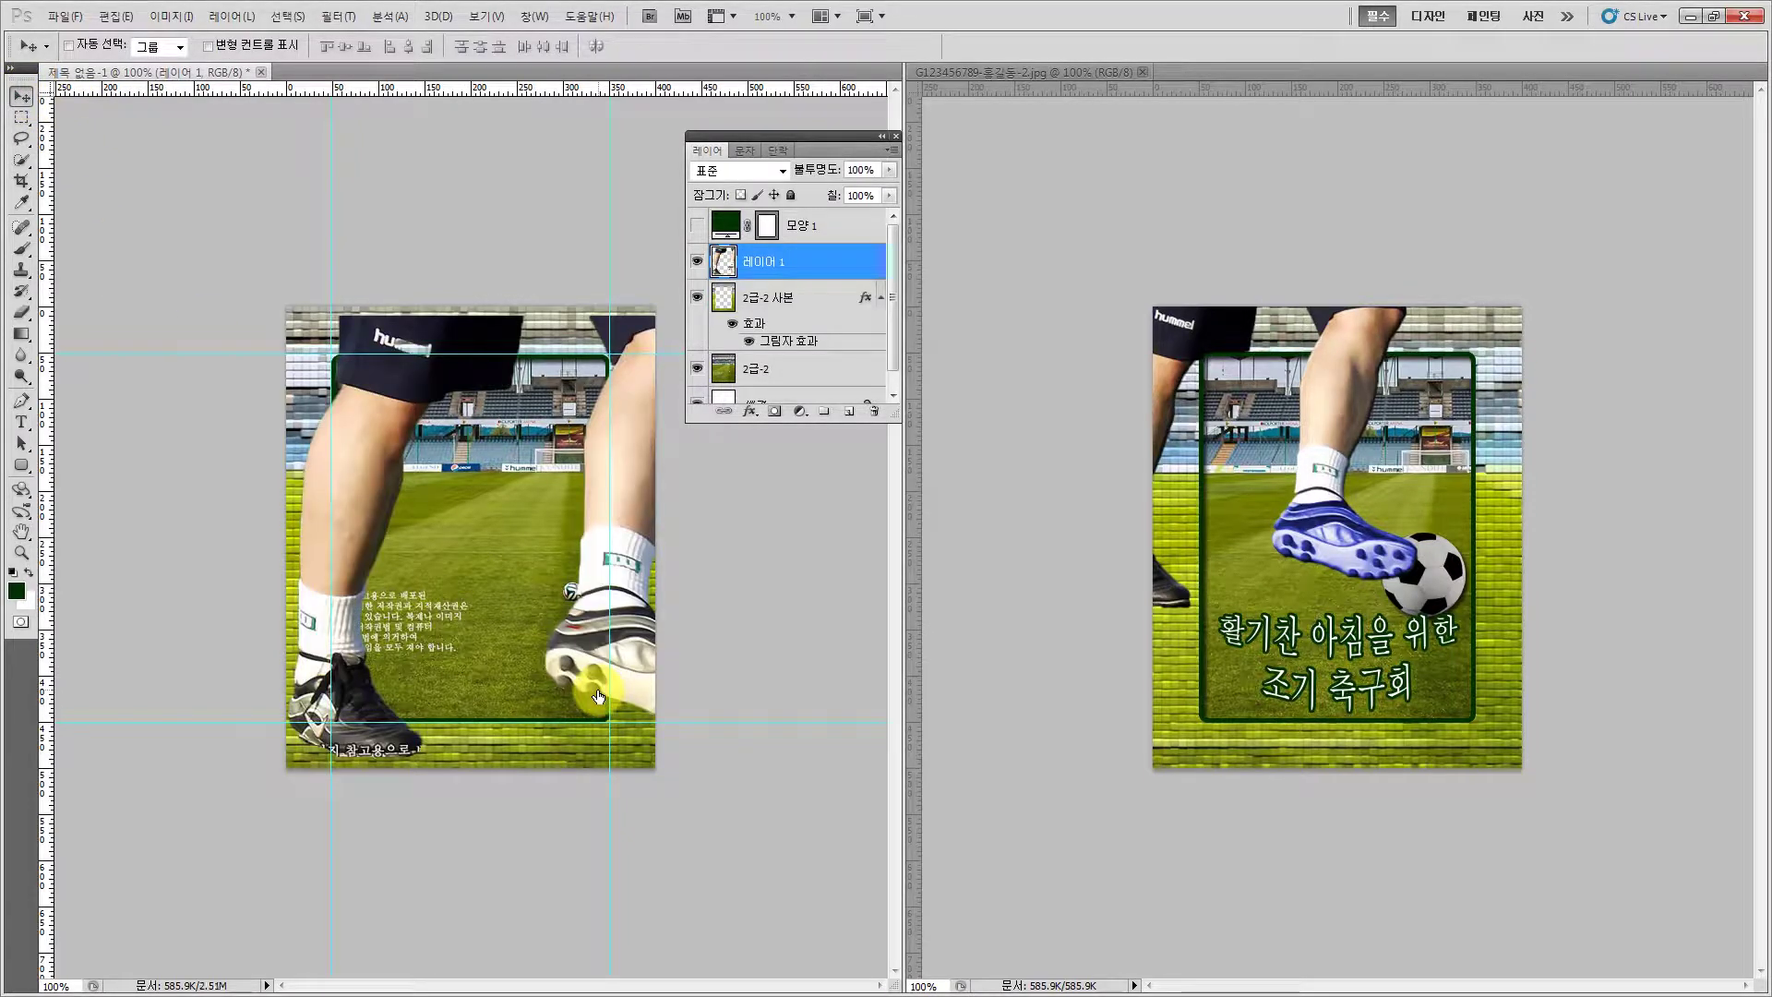
pyautogui.click(826, 229)
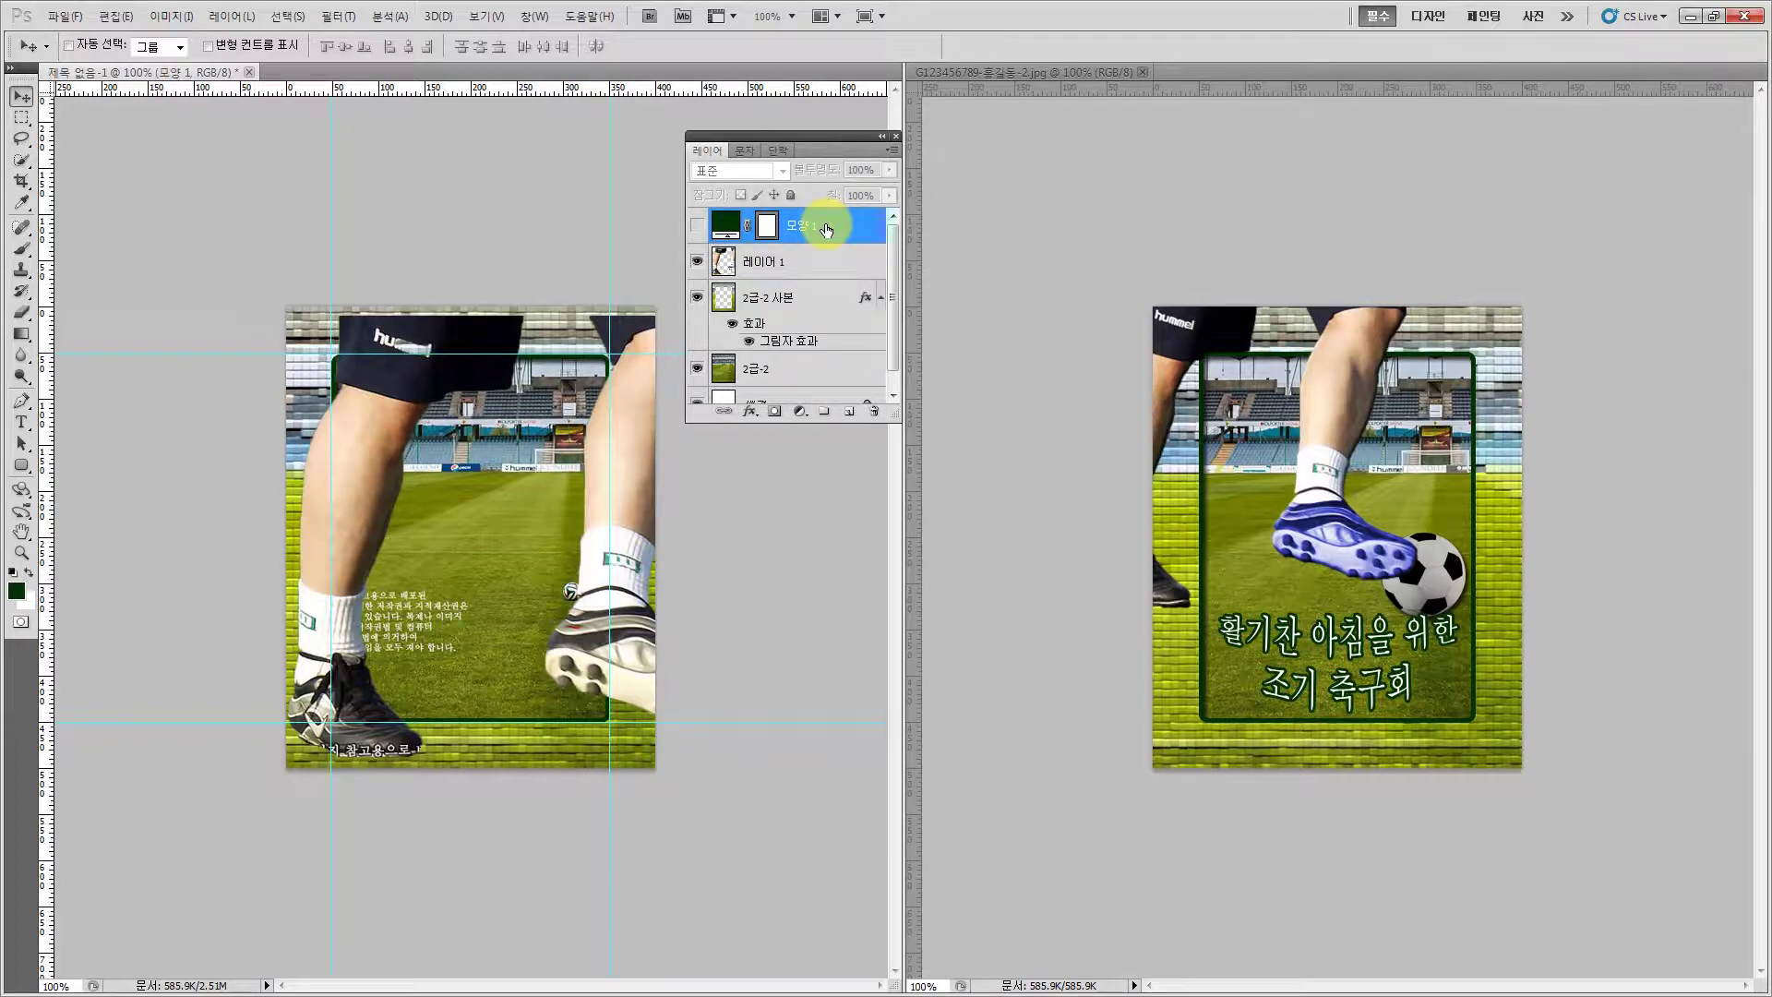
pyautogui.press('Delete')
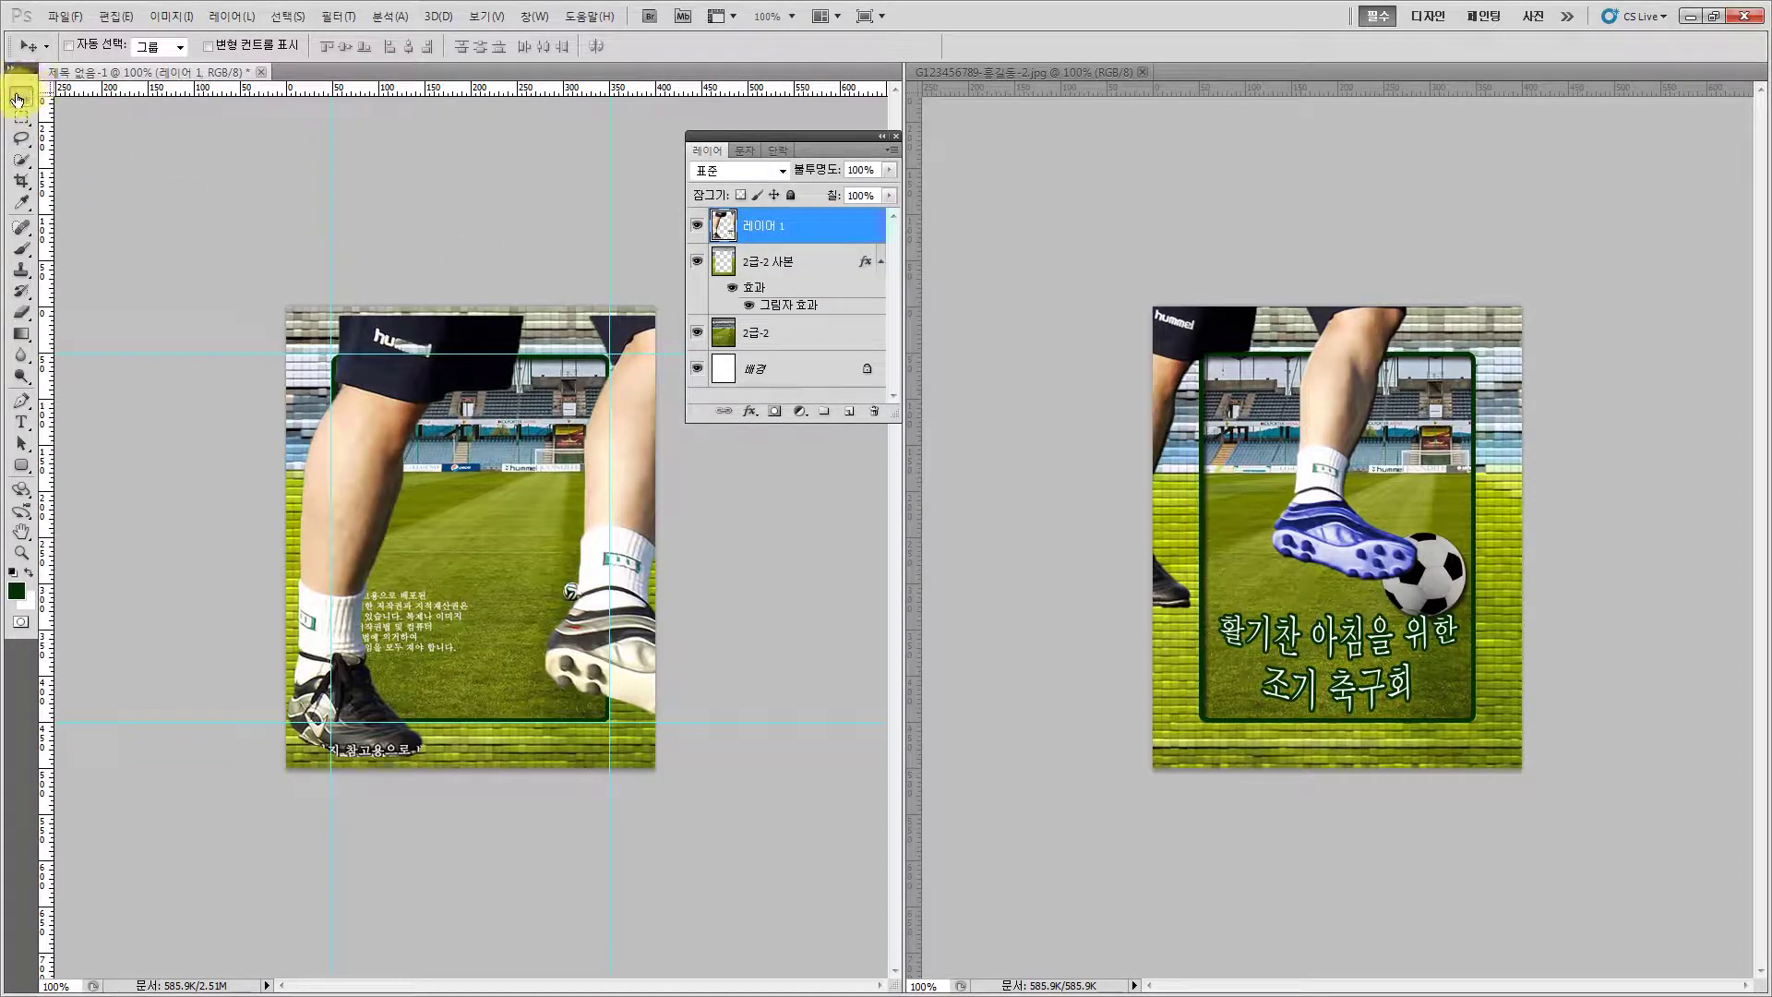
# Move the legs so the shorts meet the poster's upper edge and scale them proportionally to 68.23%
pyautogui.moveTo(397, 434); pyautogui.dragTo(288, 469)
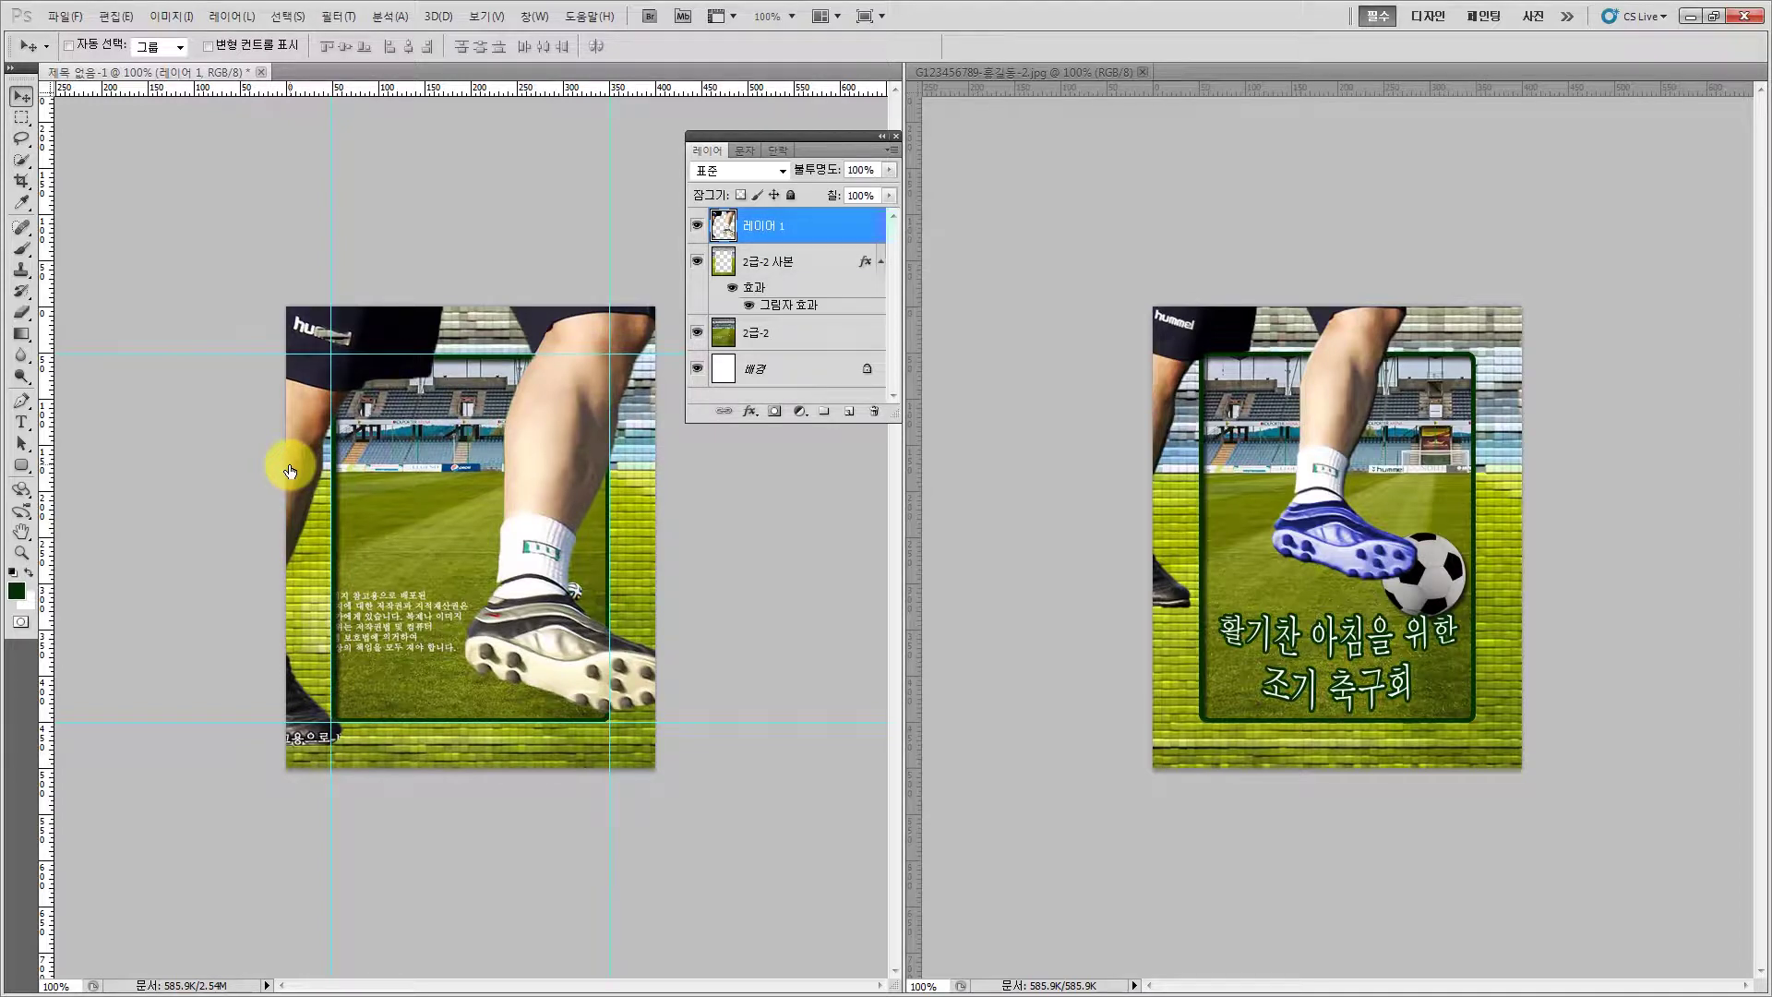
pyautogui.hotkey('ctrl', 't')
pyautogui.moveTo(683, 745); pyautogui.dragTo(553, 644)
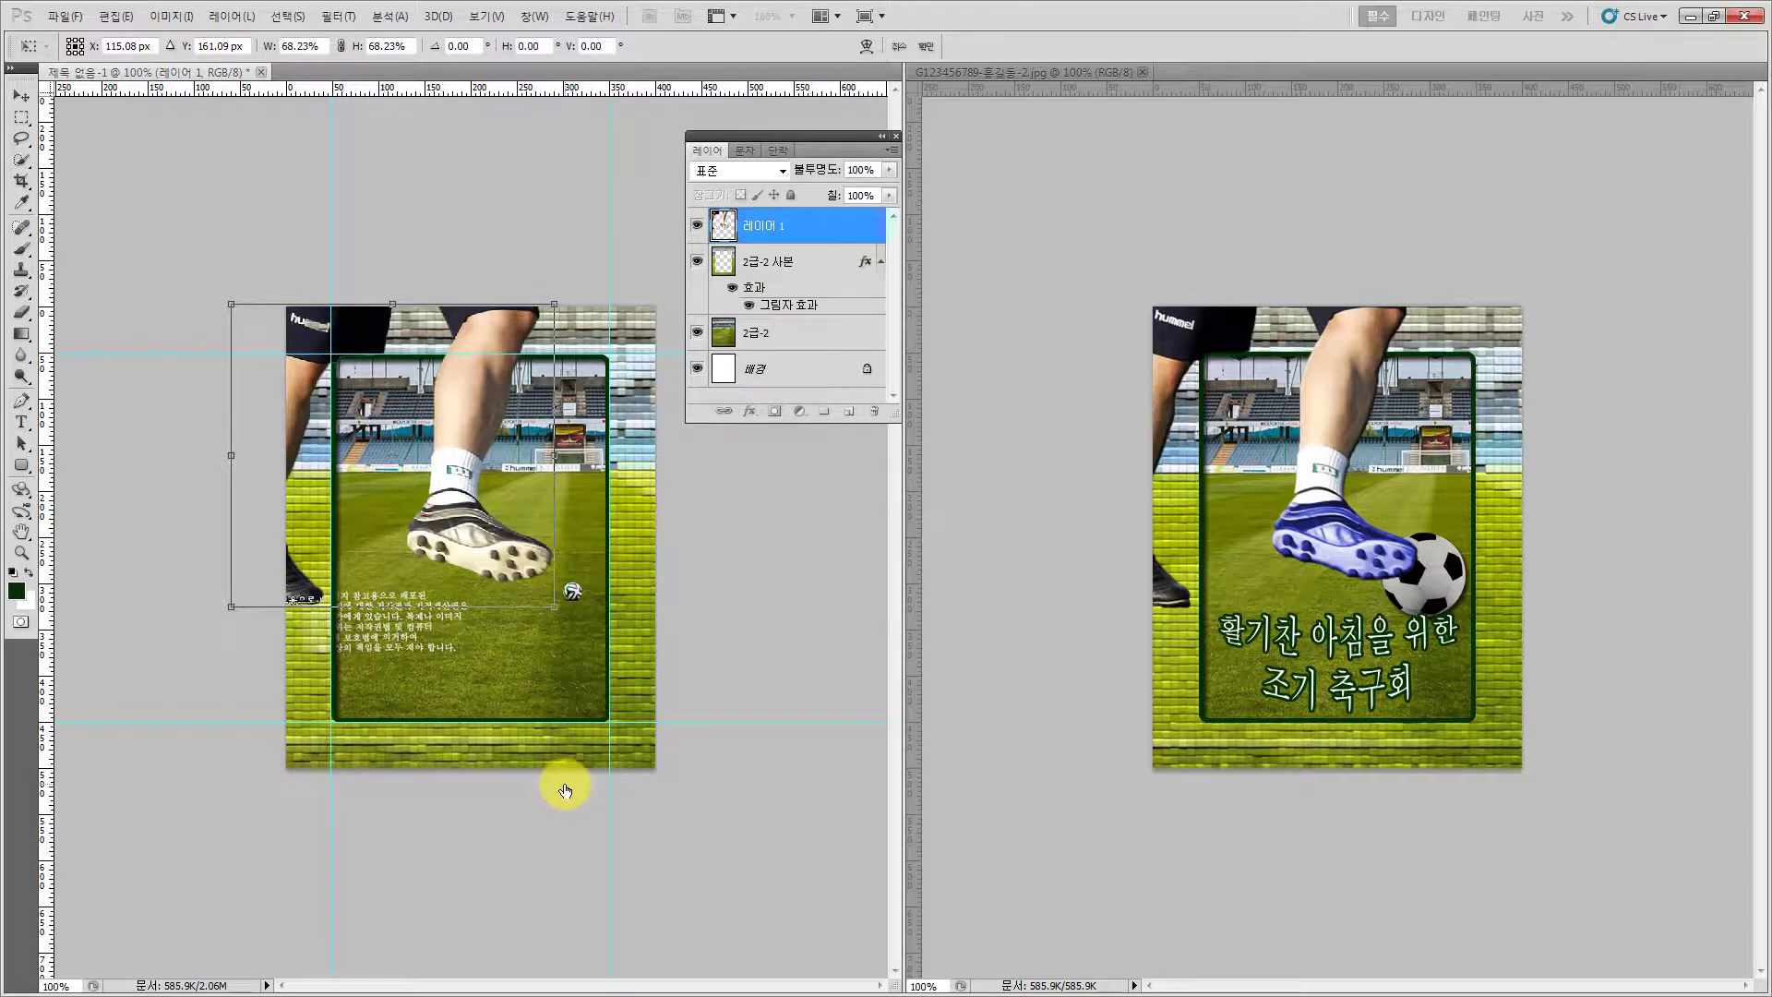
pyautogui.press('Return')
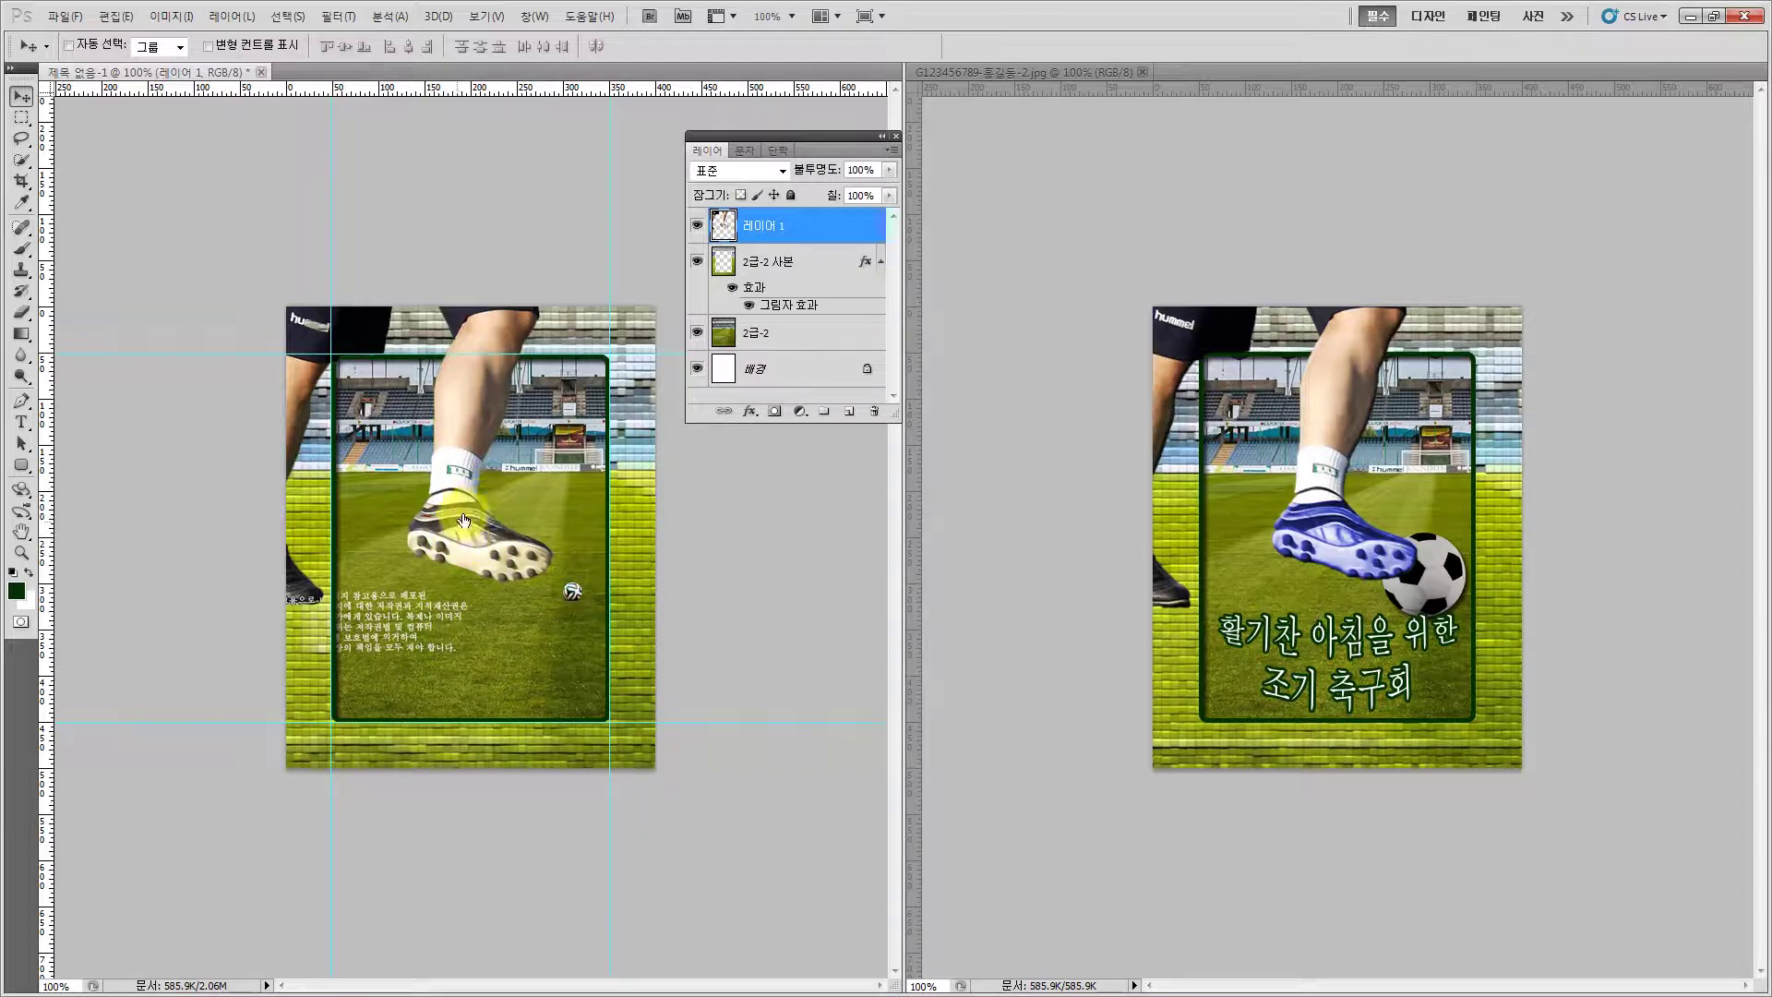
# Select only the kicking foot's shoe with Quick Selection, excluding the sock, and refine the edge around the studs and toe
pyautogui.click(21, 554)
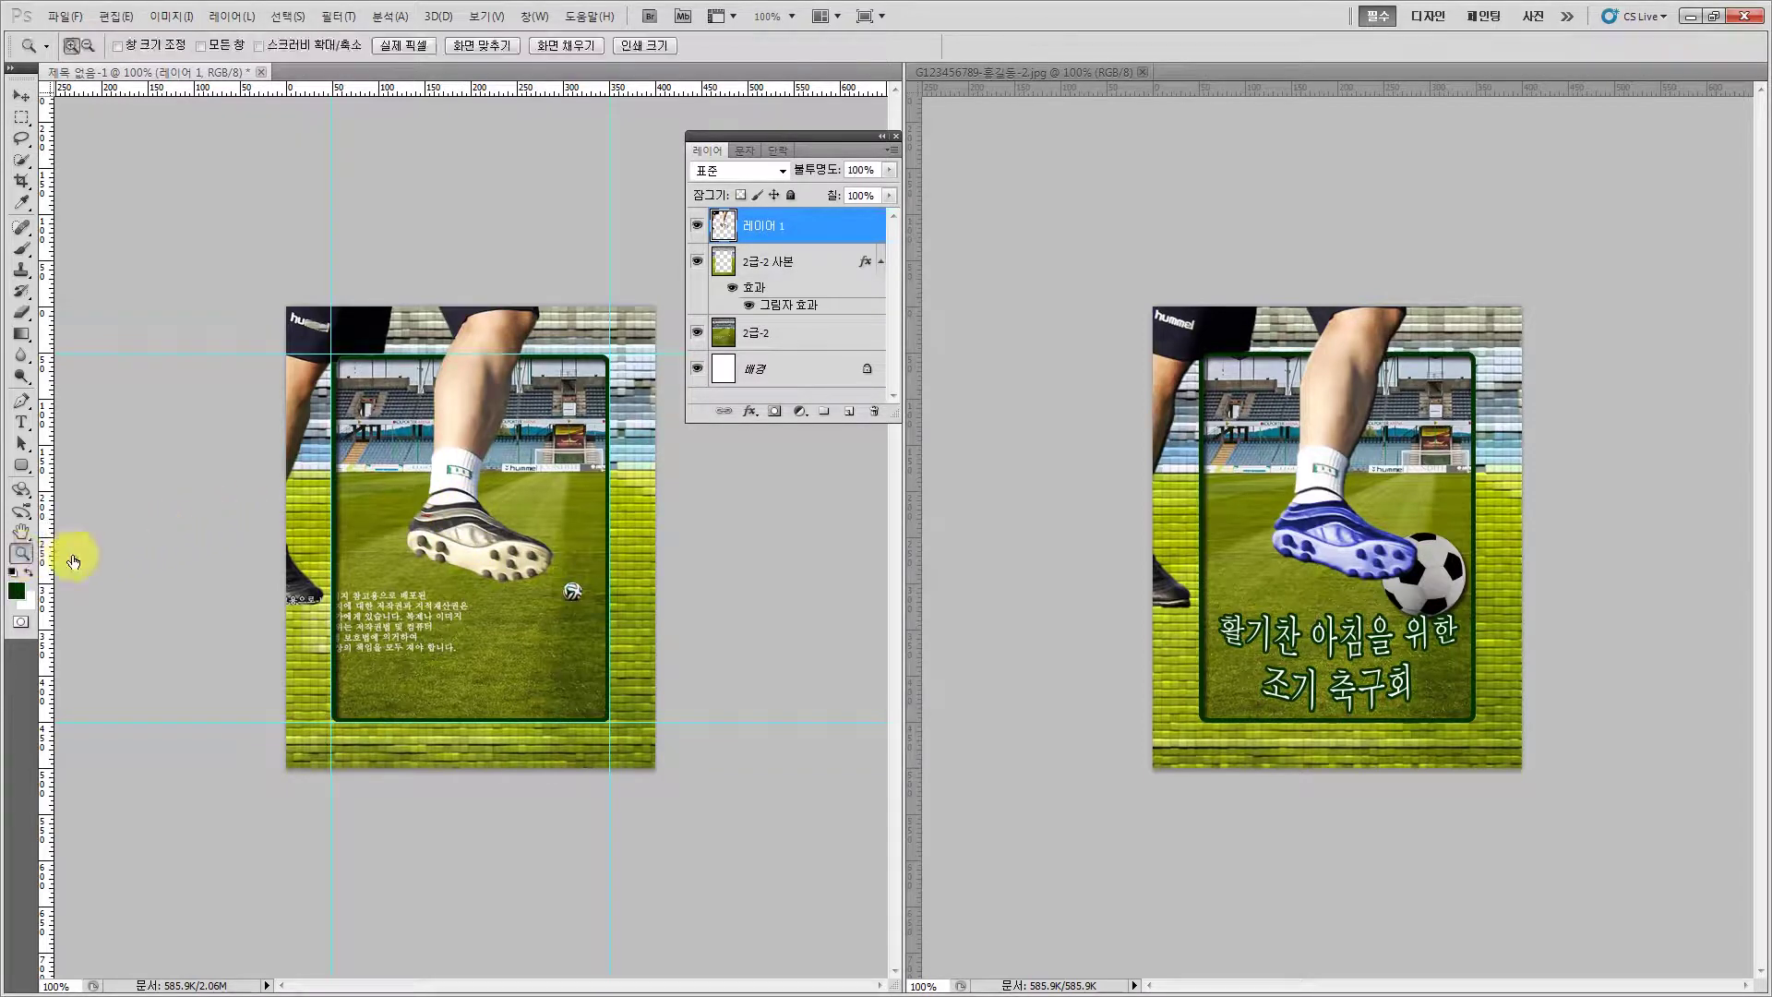
pyautogui.moveTo(342, 425); pyautogui.dragTo(635, 676)
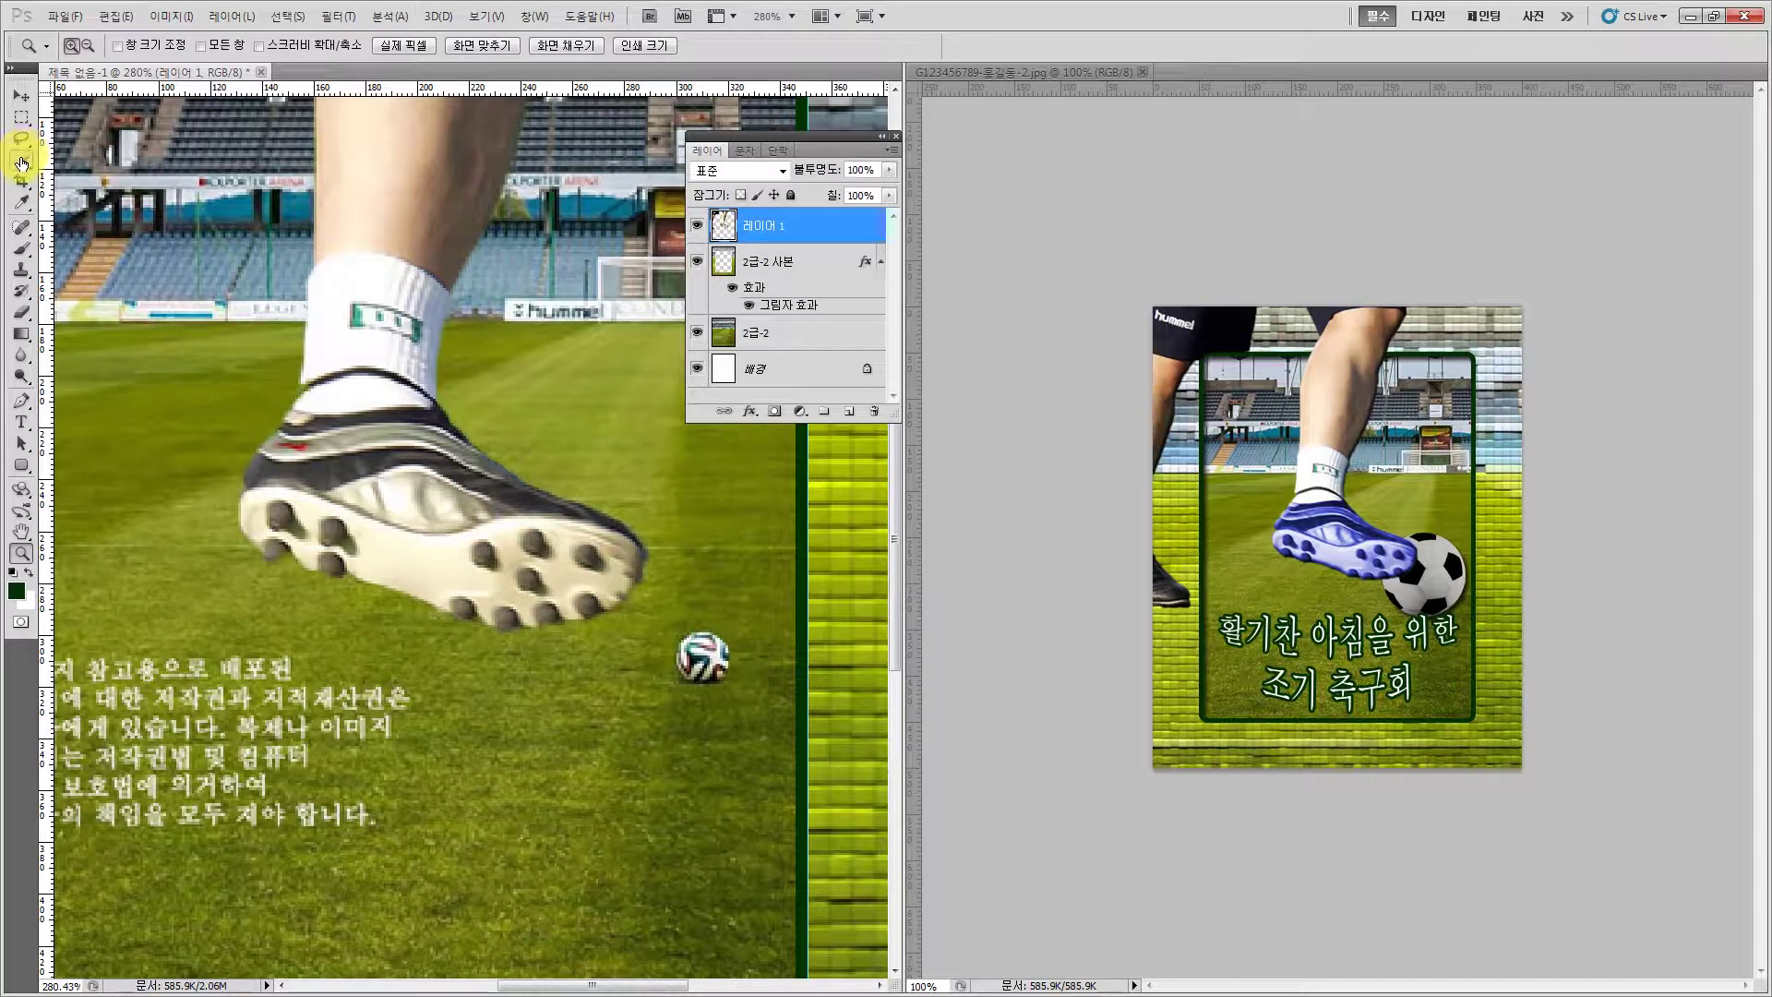
pyautogui.moveTo(20, 160); pyautogui.dragTo(72, 167)
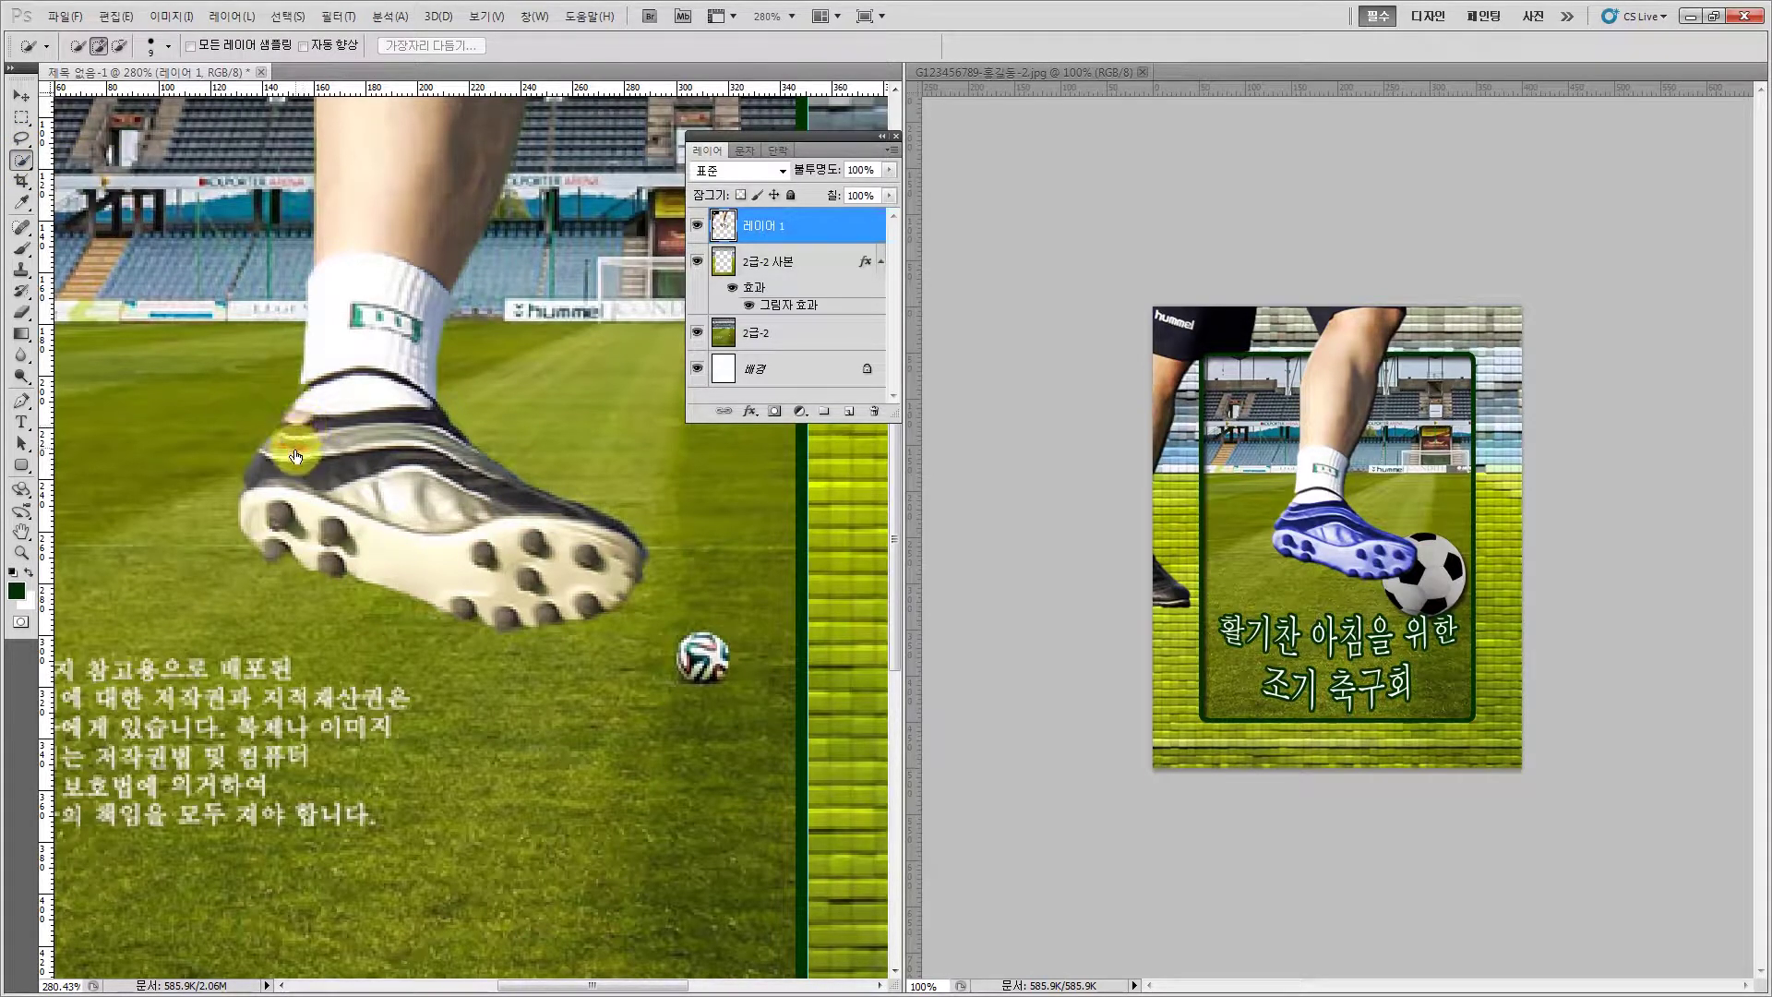
pyautogui.moveTo(297, 459)
pyautogui.mouseDown()
pyautogui.moveTo(380, 468)
pyautogui.moveTo(479, 529)
pyautogui.moveTo(436, 453)
pyautogui.moveTo(581, 569)
pyautogui.moveTo(469, 567)
pyautogui.moveTo(348, 527)
pyautogui.mouseUp()
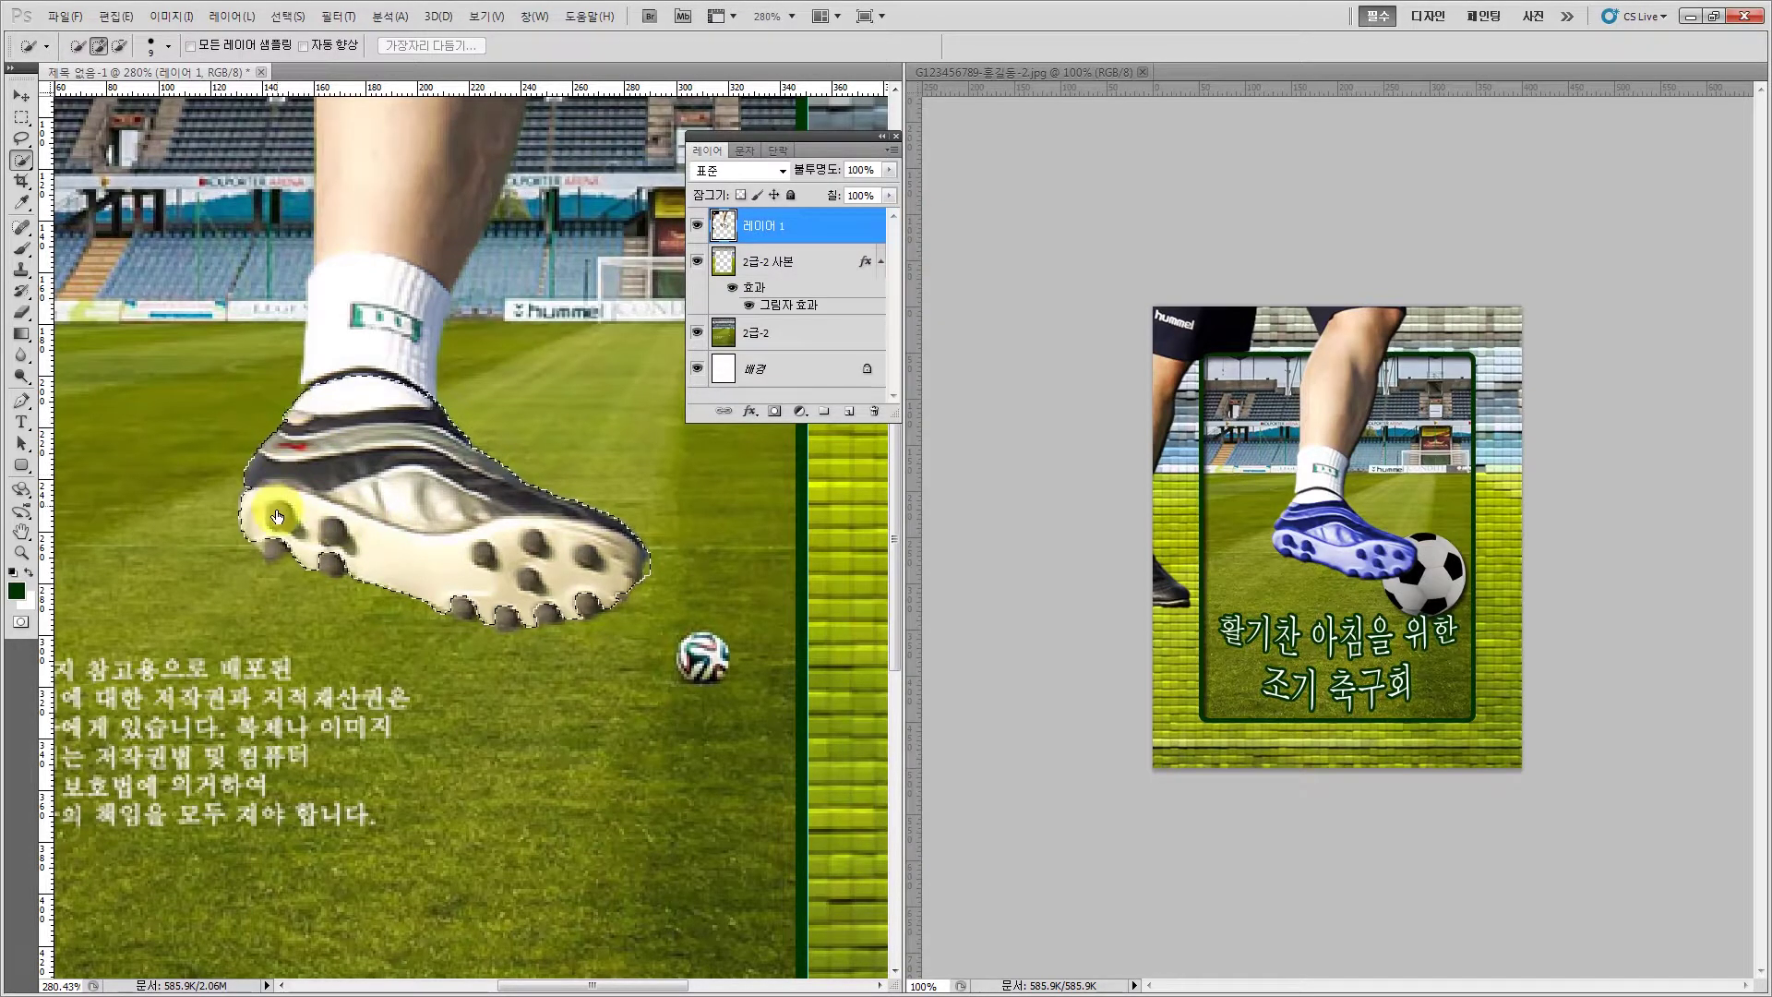
pyautogui.moveTo(281, 545); pyautogui.dragTo(503, 594)
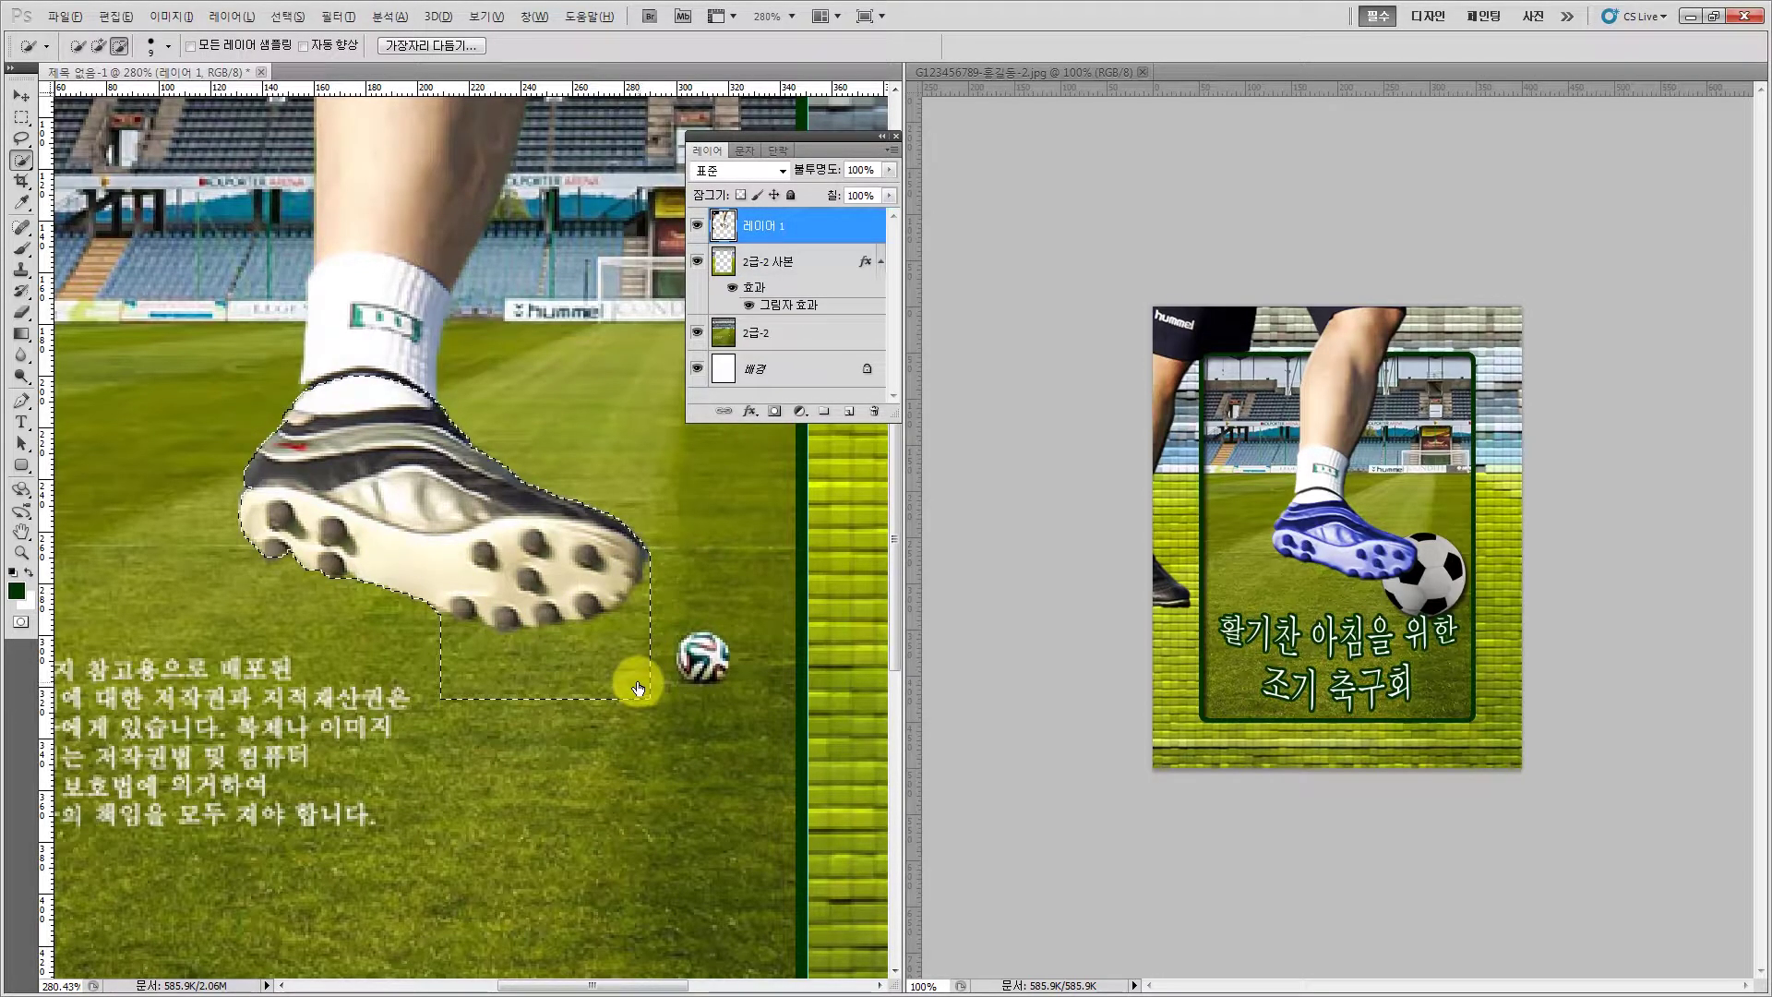
pyautogui.moveTo(637, 688)
pyautogui.mouseDown()
pyautogui.moveTo(637, 611)
pyautogui.moveTo(514, 700)
pyautogui.moveTo(455, 673)
pyautogui.moveTo(542, 696)
pyautogui.mouseUp()
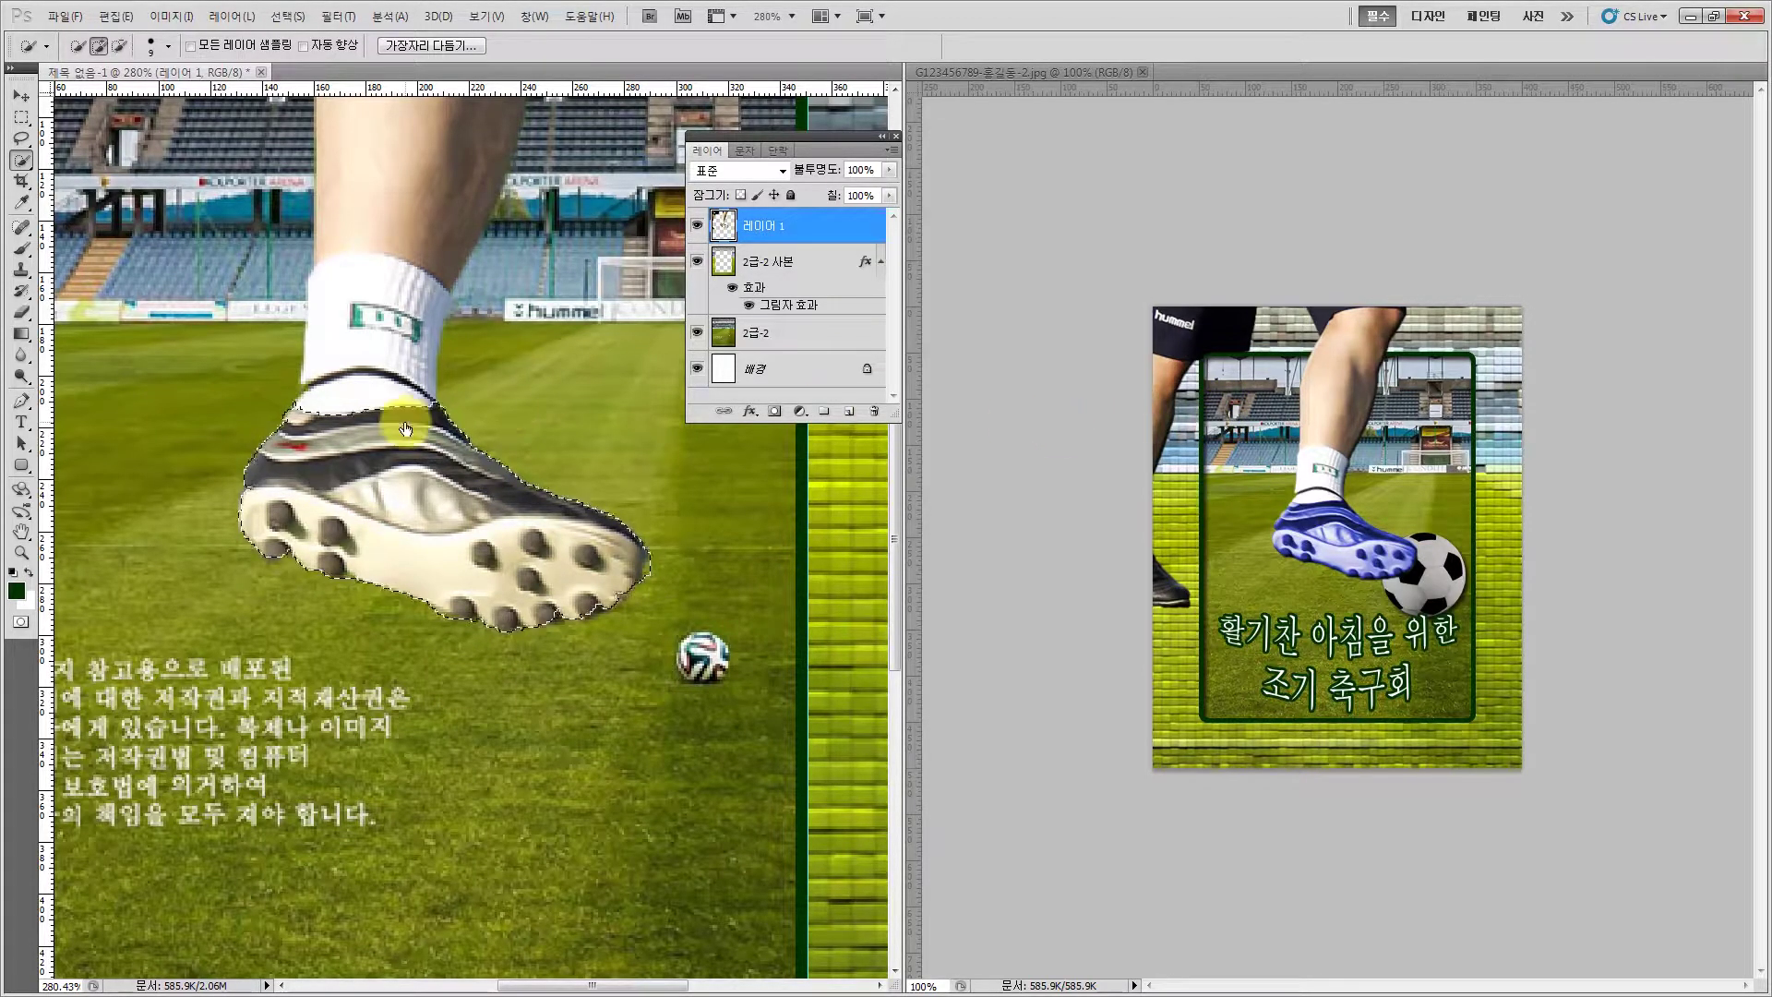
pyautogui.click(20, 140)
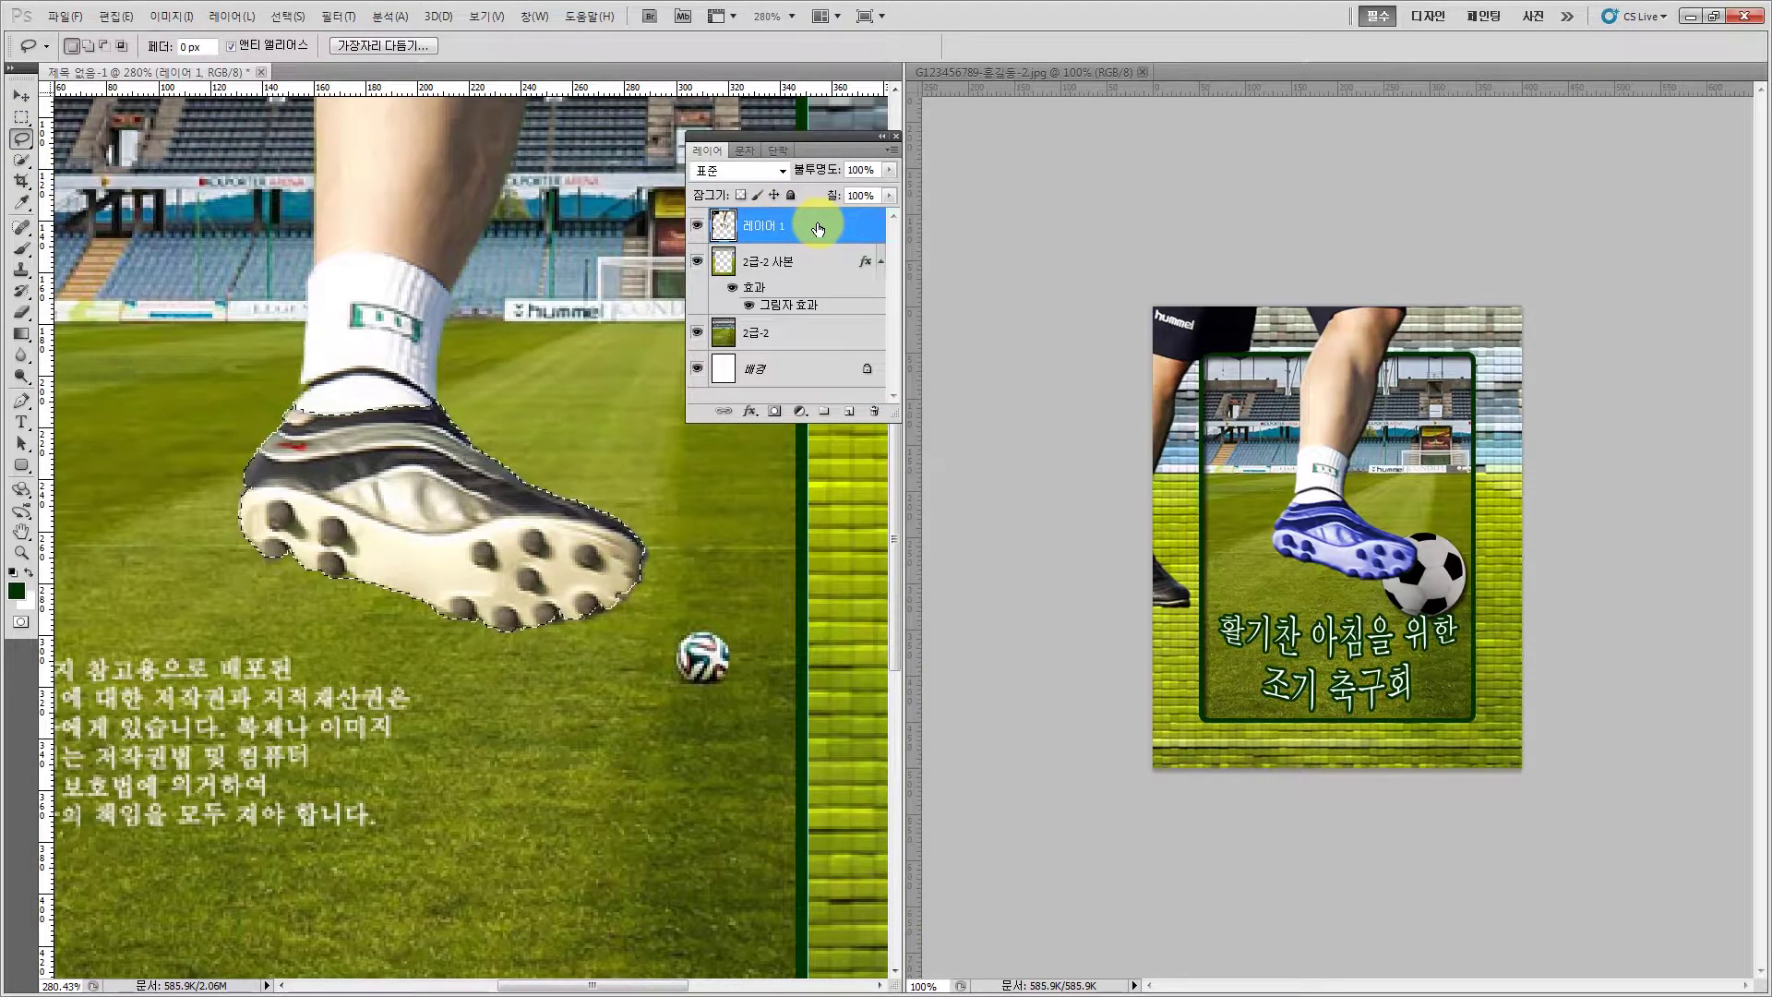
# Add a Hue/Saturation adjustment layer masked to the shoe selection and place its Adjustments panel directly below the Layers panel
pyautogui.moveTo(752, 150); pyautogui.dragTo(728, 179)
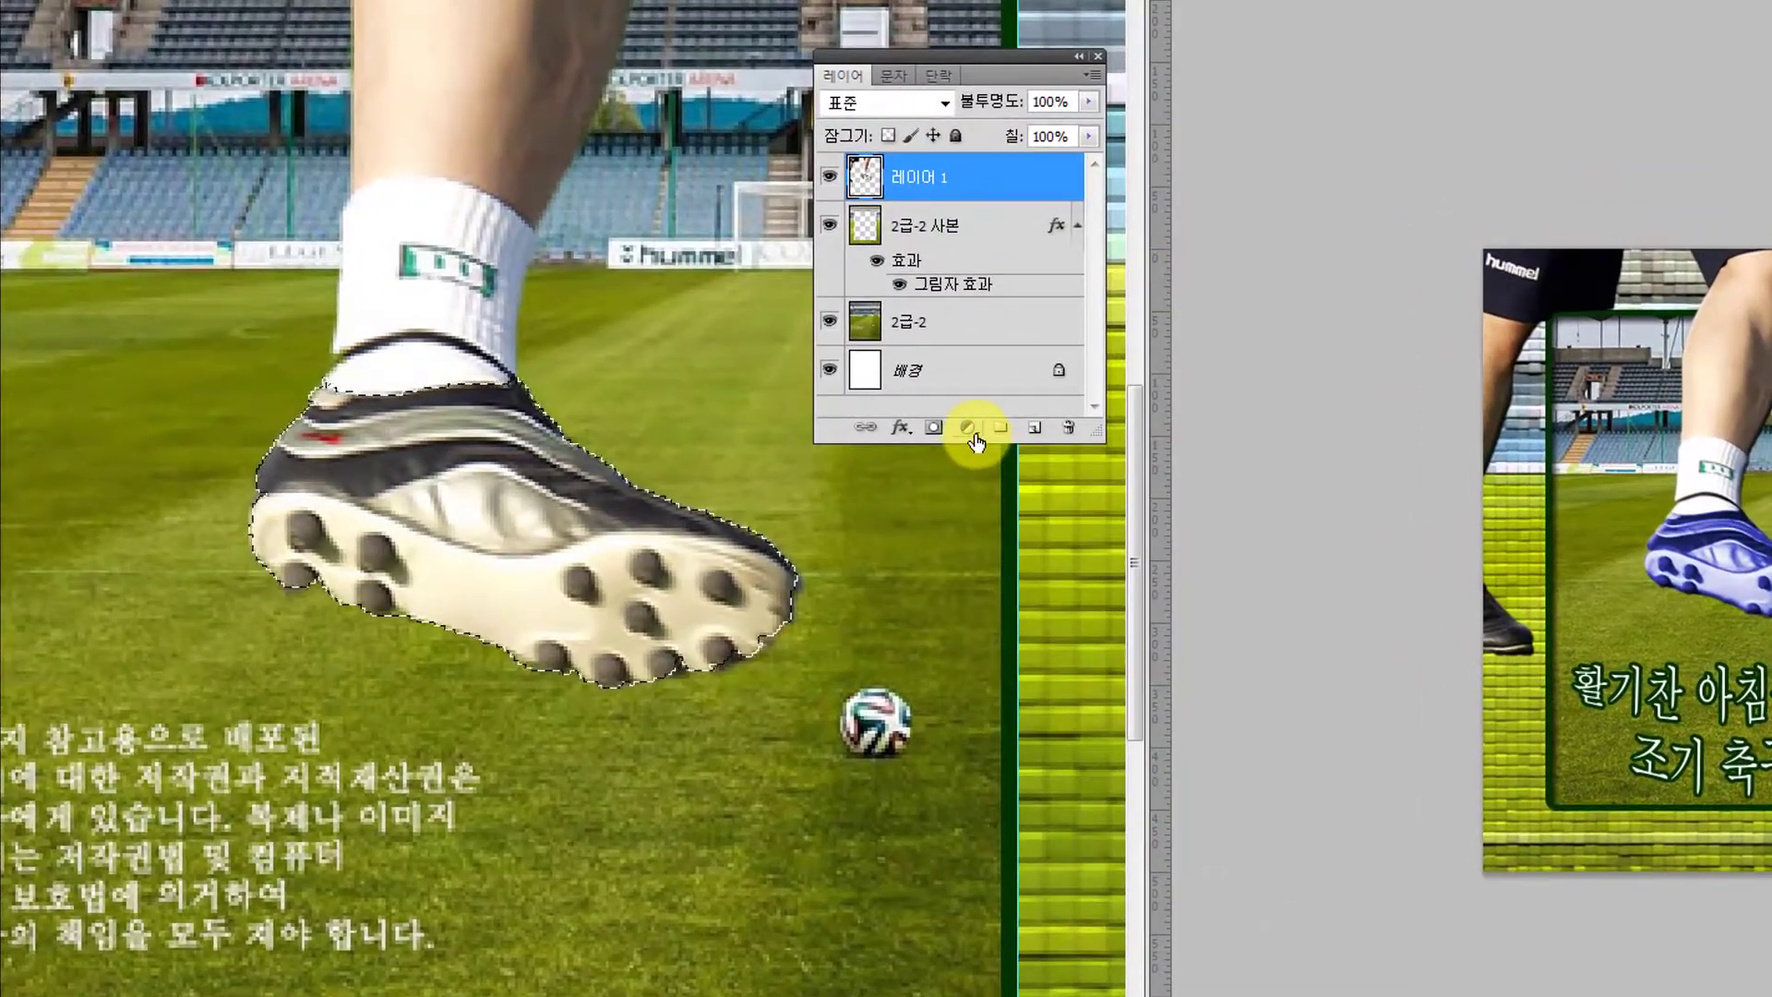
pyautogui.click(800, 435)
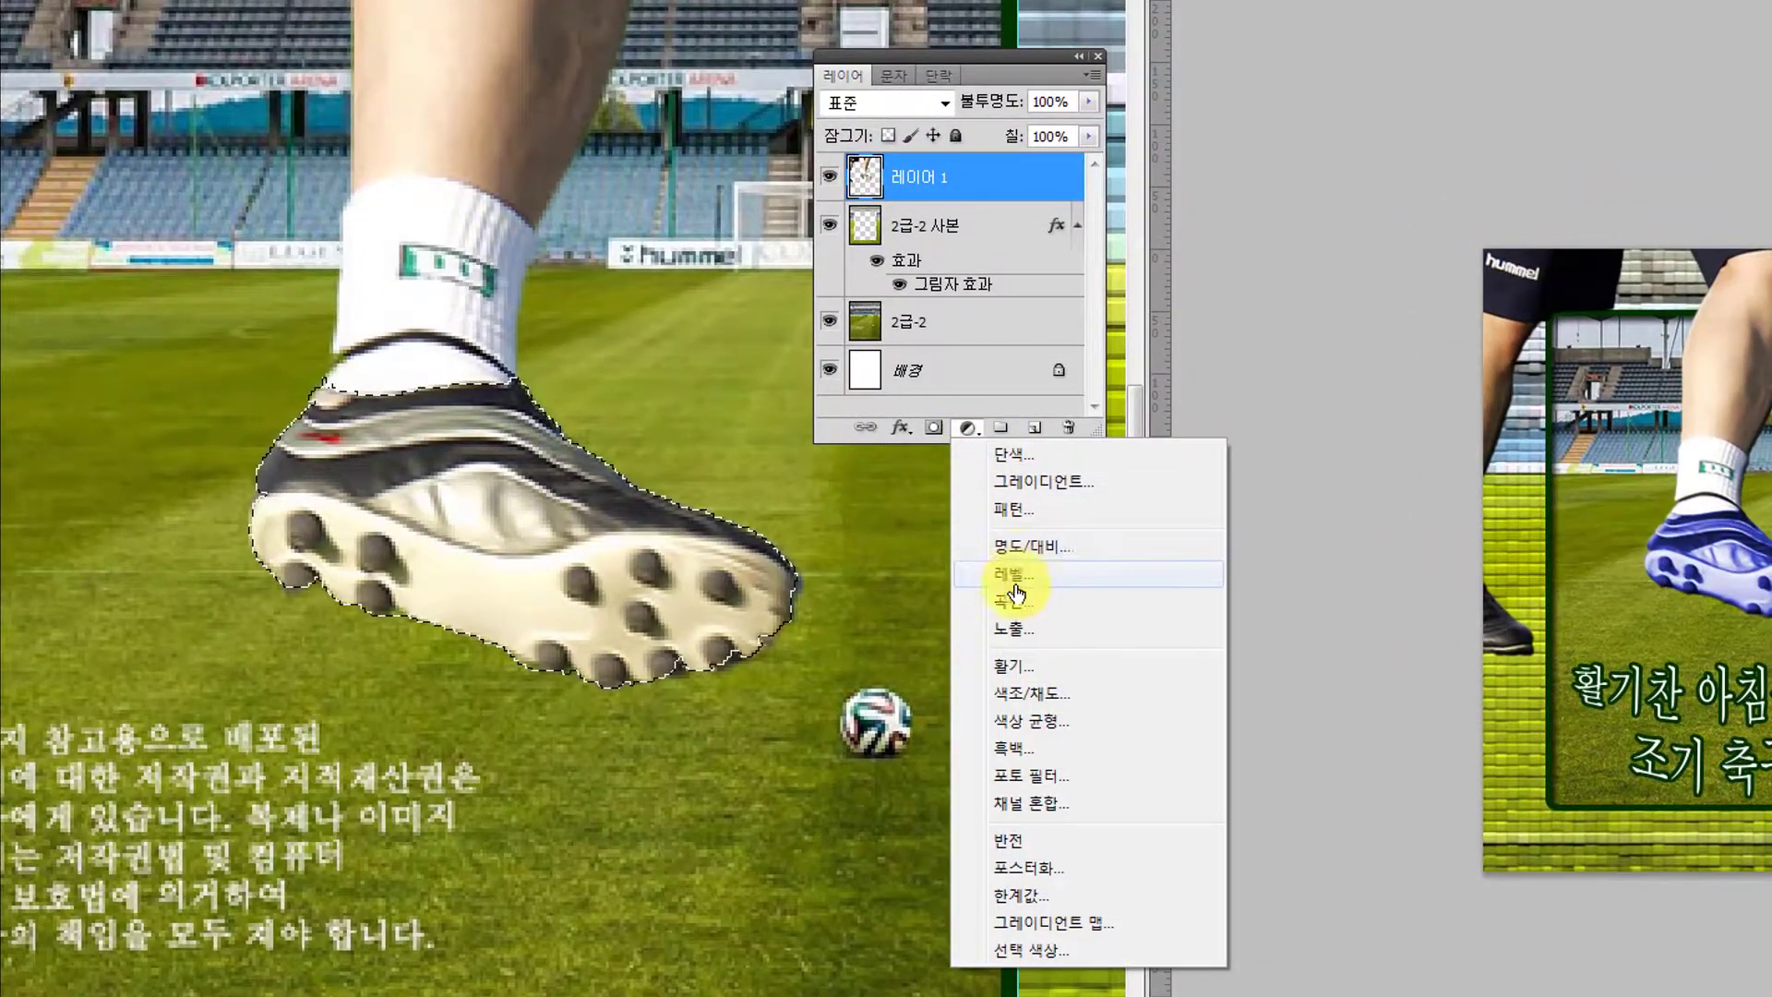
pyautogui.click(1022, 694)
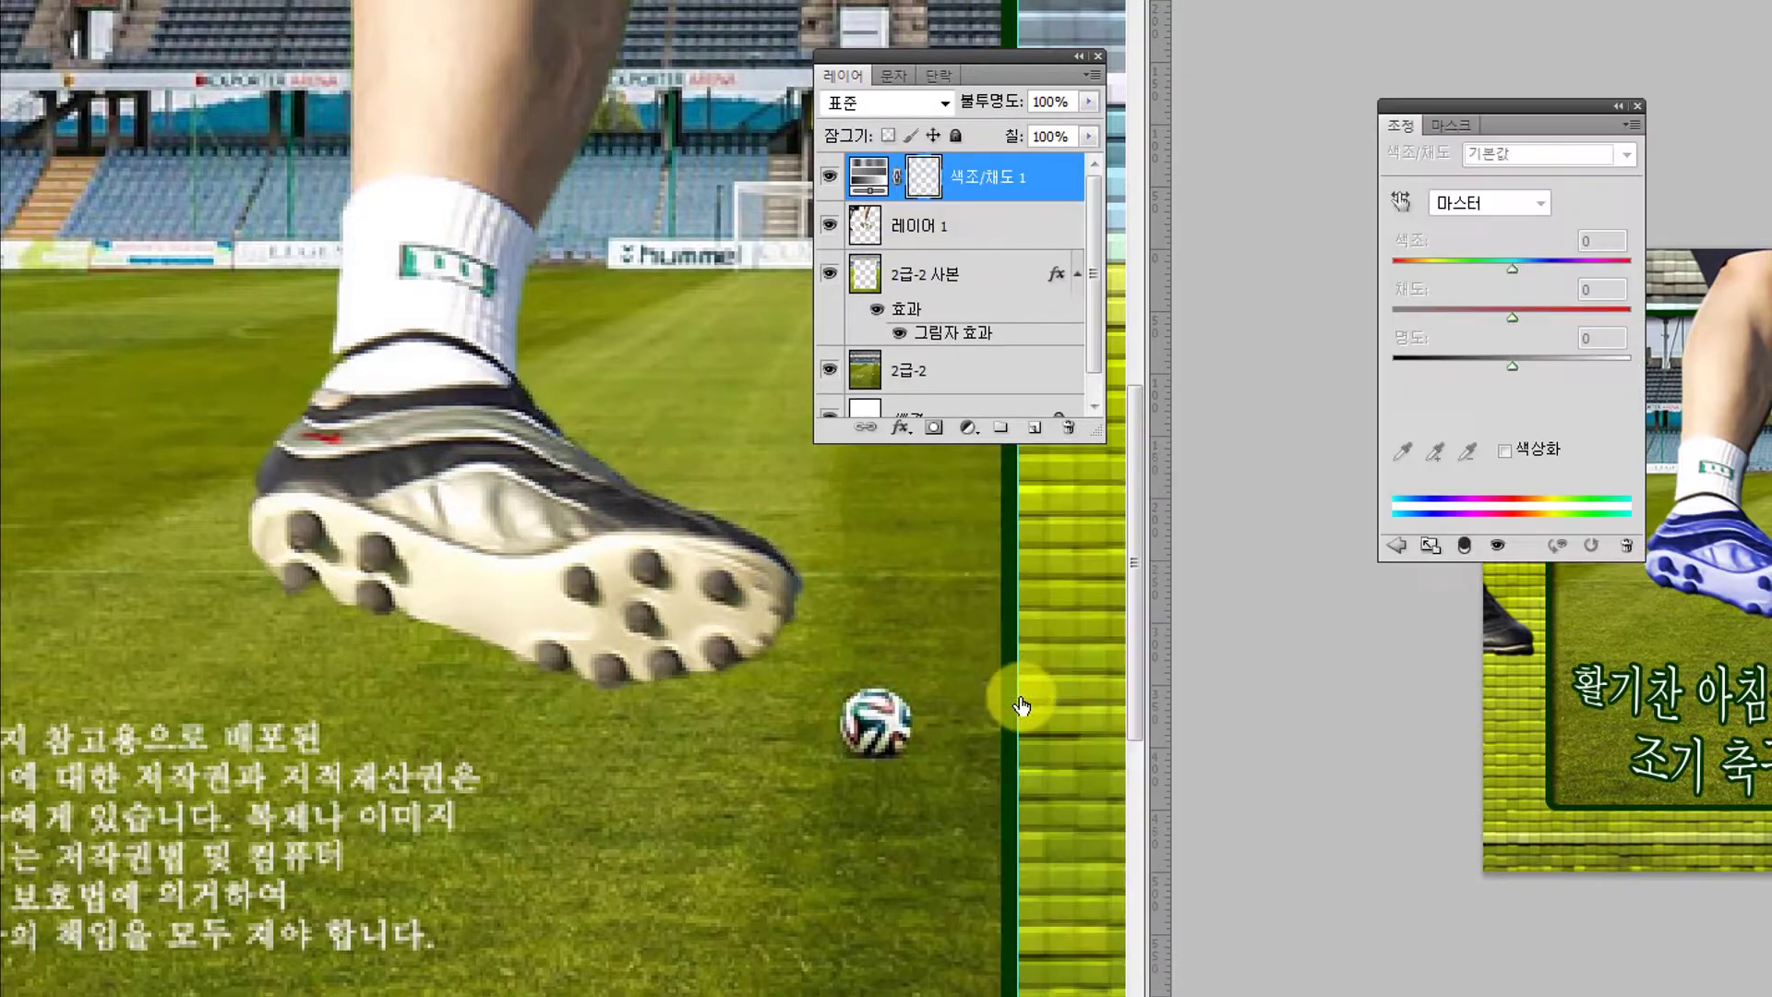
pyautogui.moveTo(1412, 118); pyautogui.dragTo(1316, 197)
pyautogui.moveTo(1142, 328); pyautogui.dragTo(862, 447)
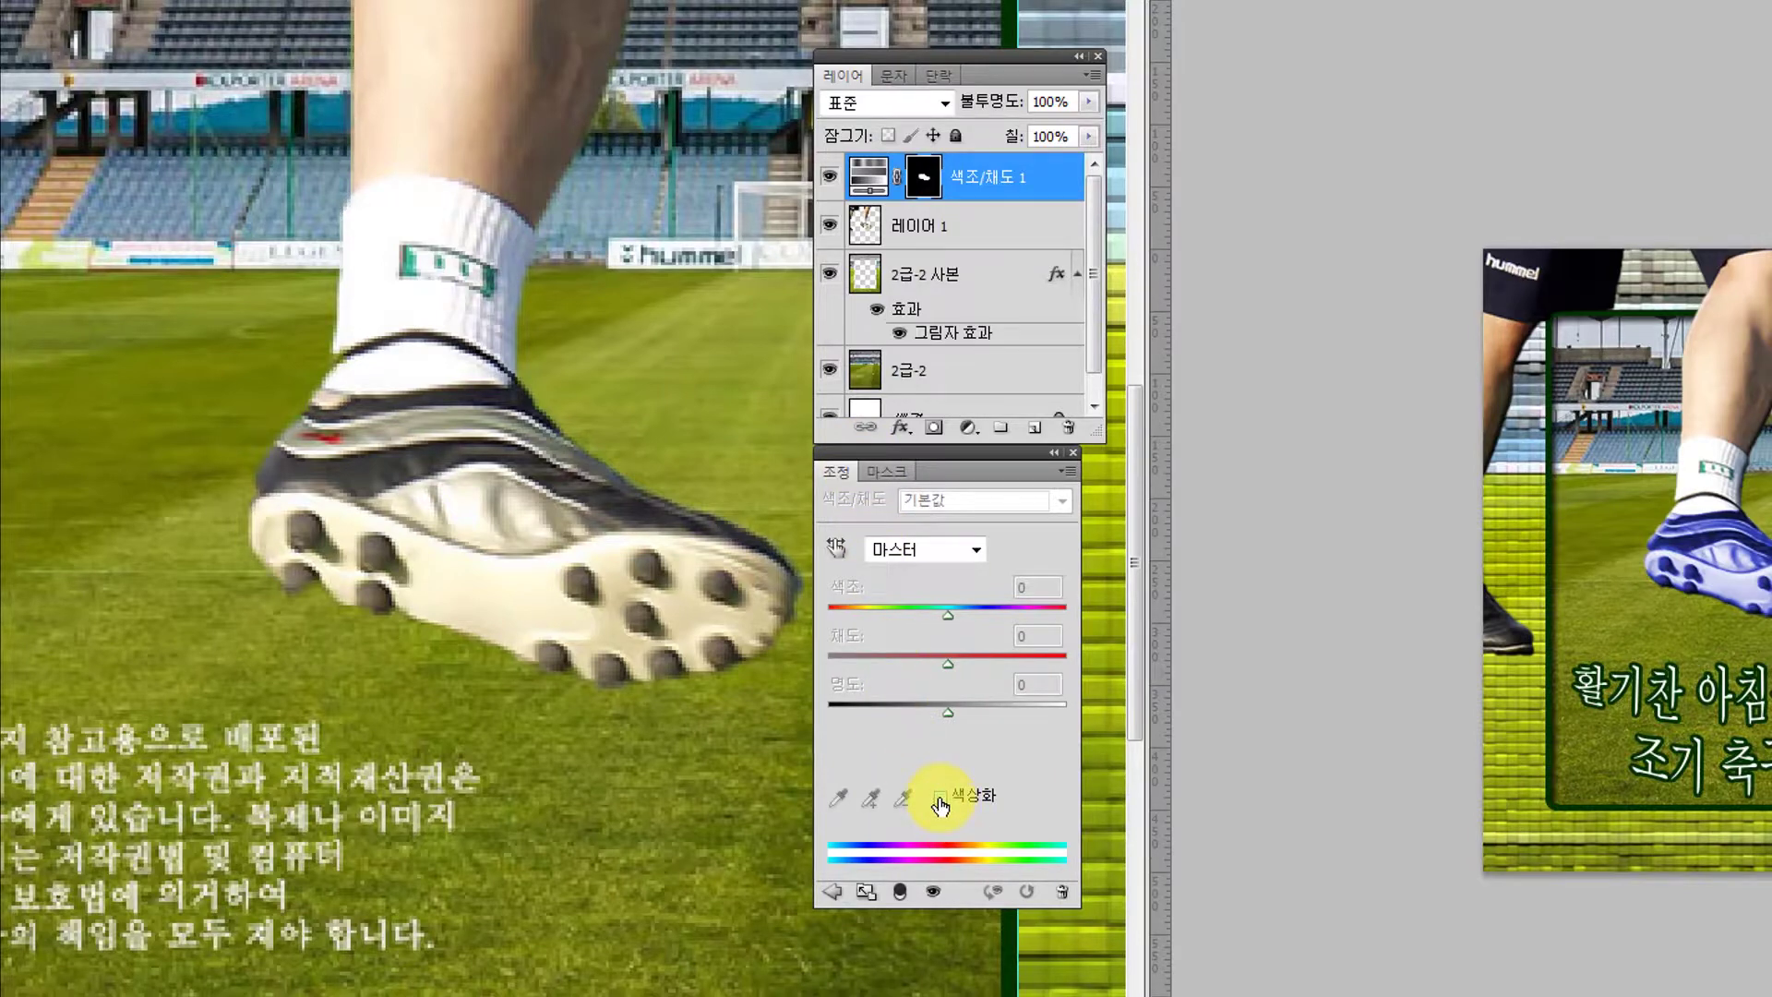
# Colorize the shoe blue with Hue 236, Saturation 55 and Lightness -3, and close the Adjustments panel
pyautogui.click(939, 798)
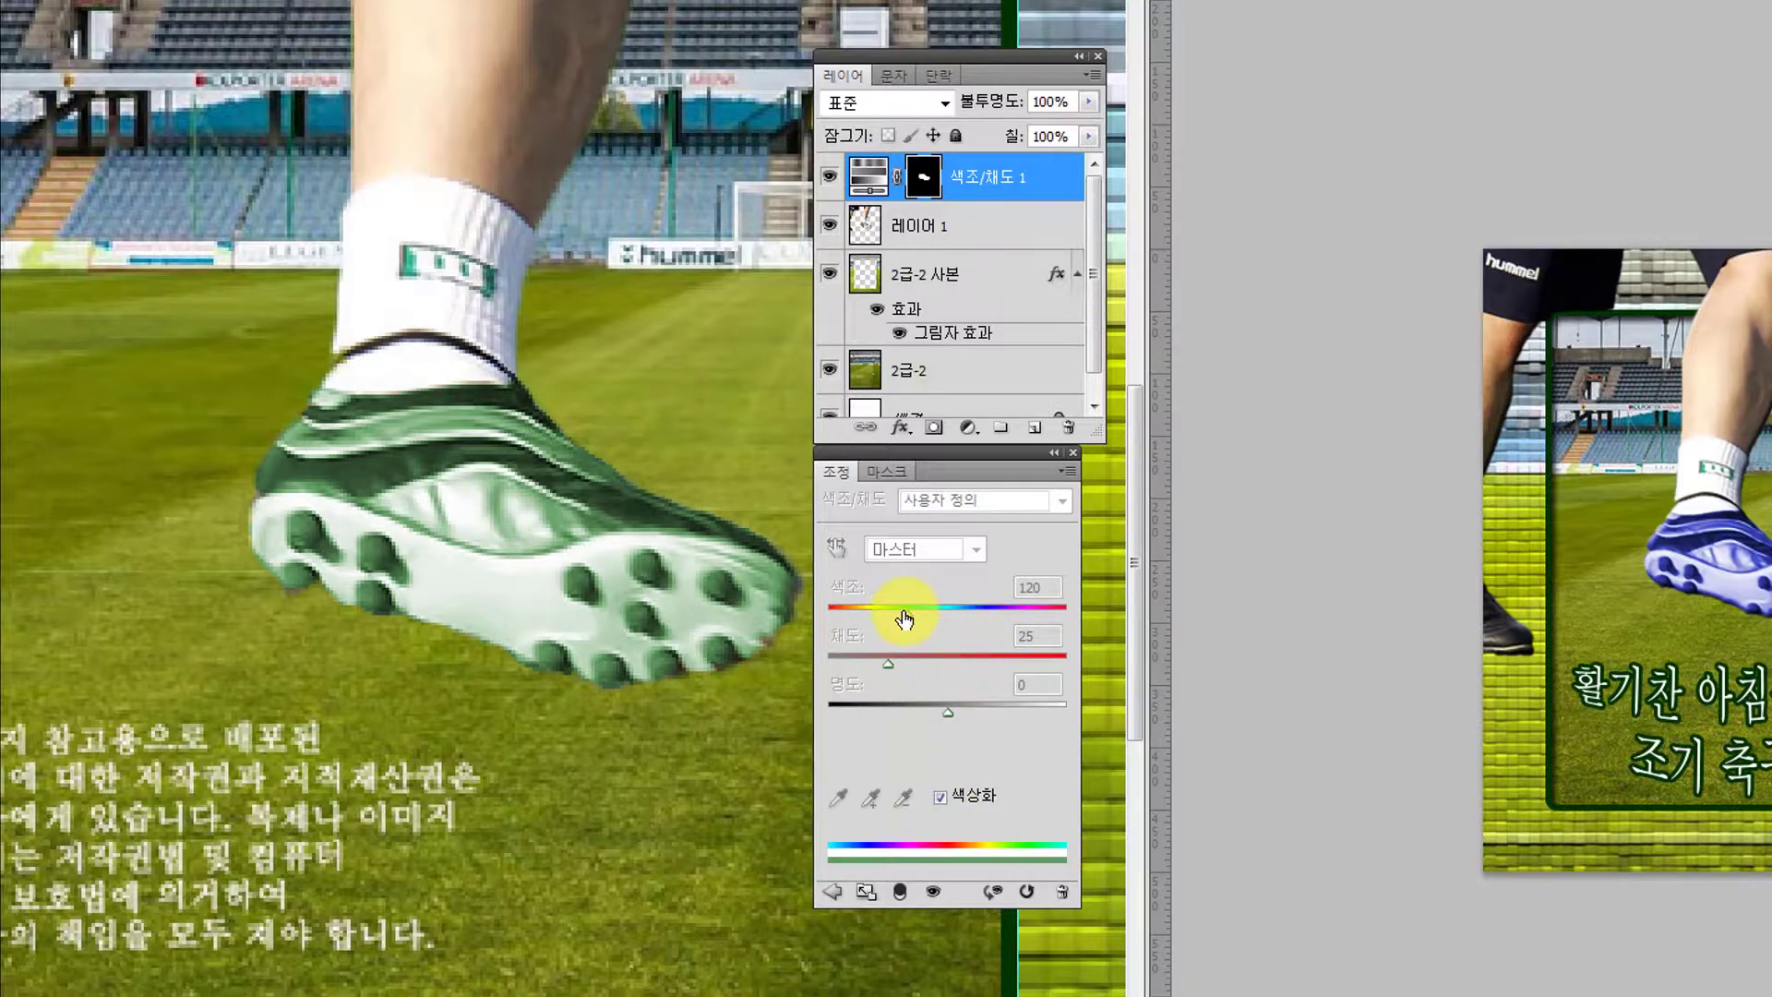
pyautogui.moveTo(904, 619); pyautogui.dragTo(984, 618)
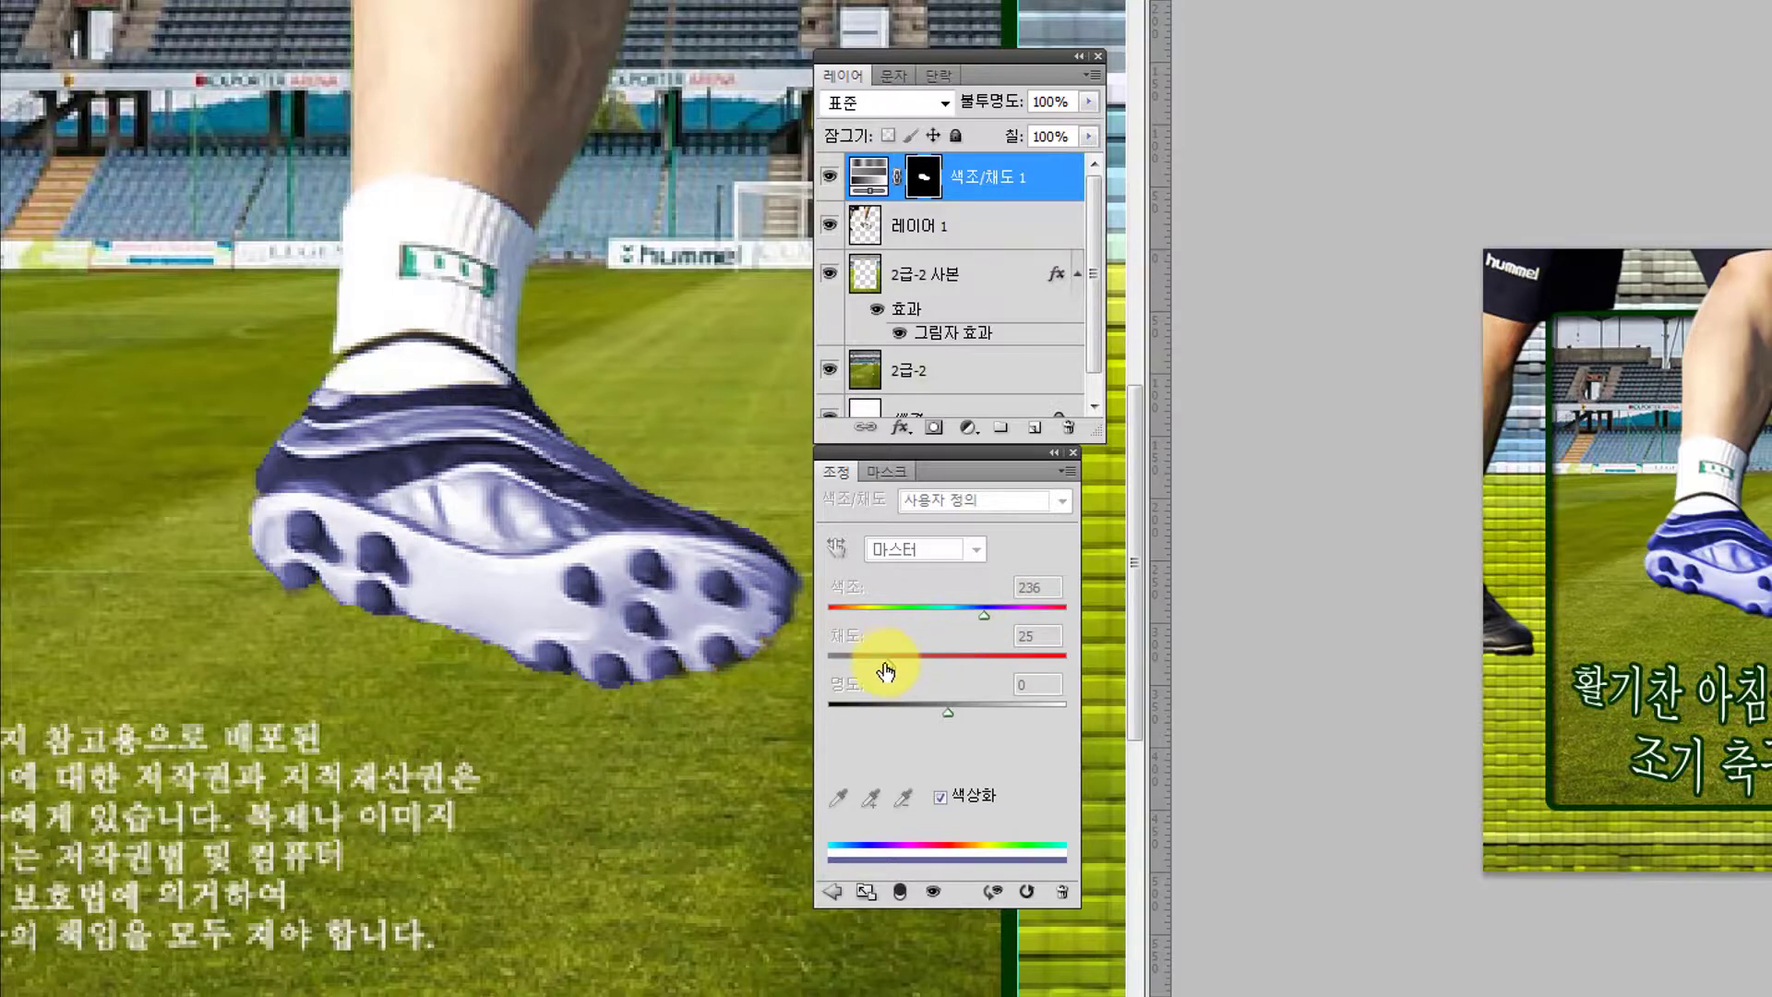
pyautogui.moveTo(890, 672); pyautogui.dragTo(959, 674)
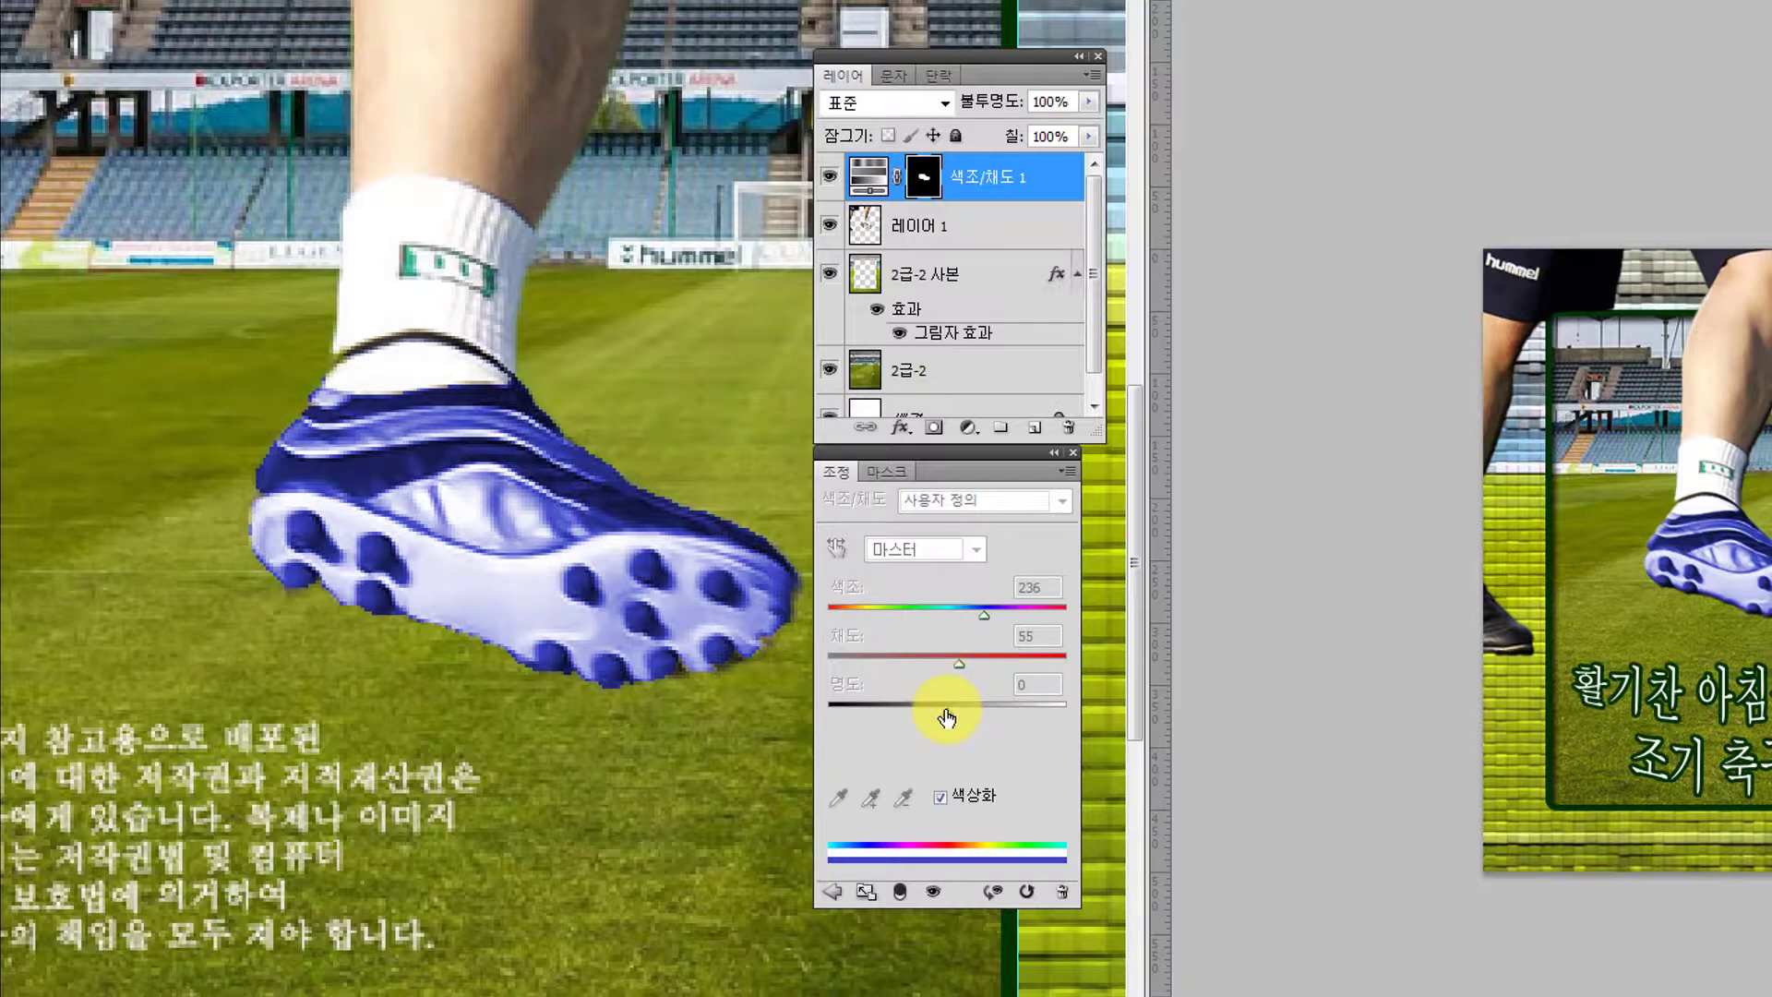
pyautogui.moveTo(946, 718)
pyautogui.mouseDown()
pyautogui.moveTo(964, 716)
pyautogui.moveTo(944, 717)
pyautogui.mouseUp()
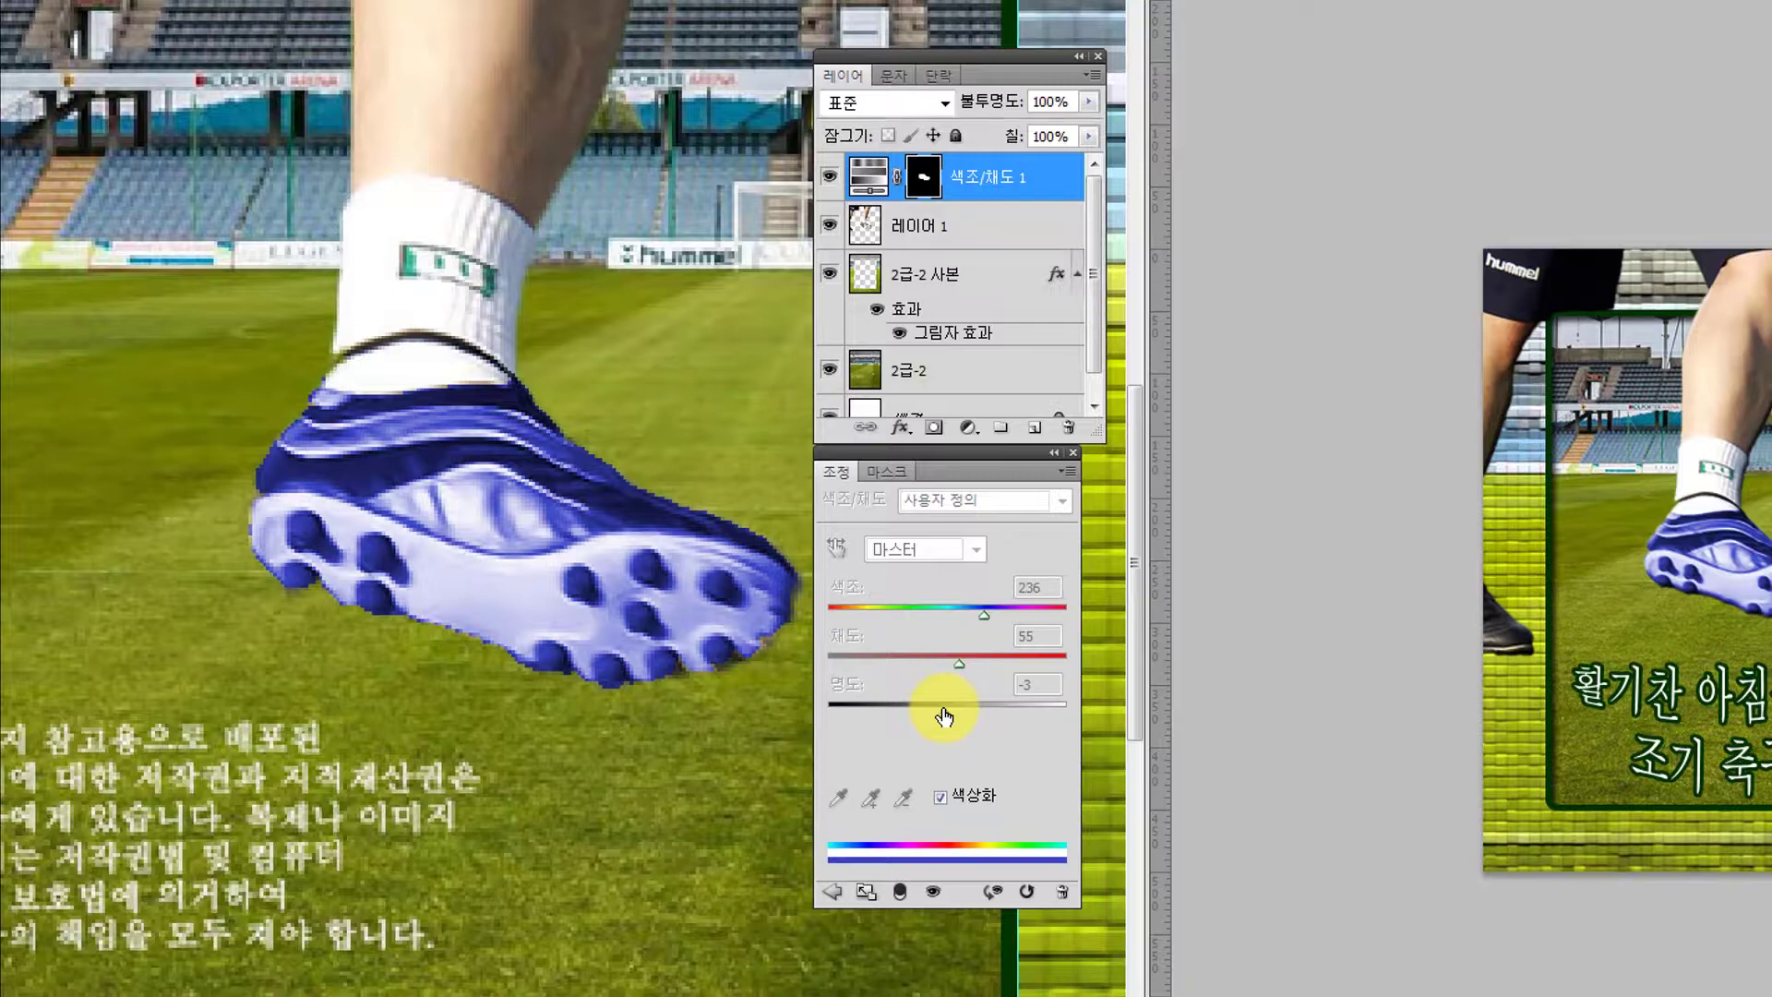
pyautogui.click(1073, 453)
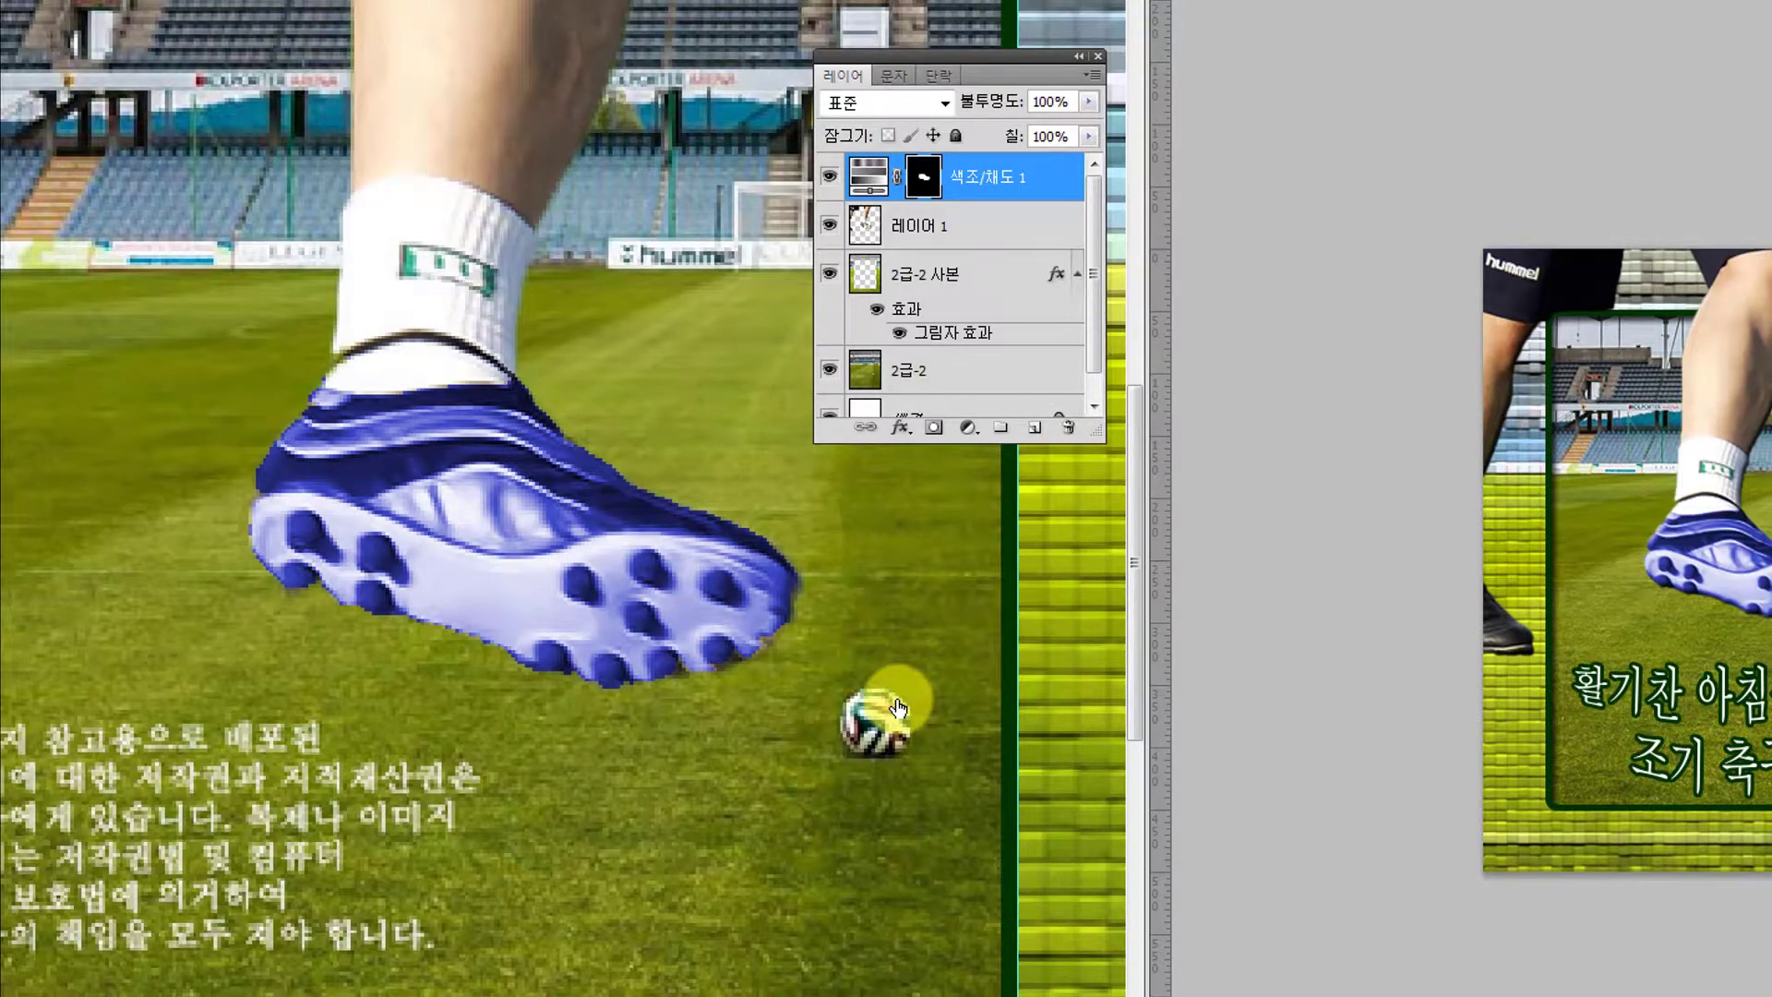
# Apply a Bevel and Emboss layer style to the legs layer with the default Inner Bevel settings, depth 100% and size 5 px
pyautogui.click(935, 233)
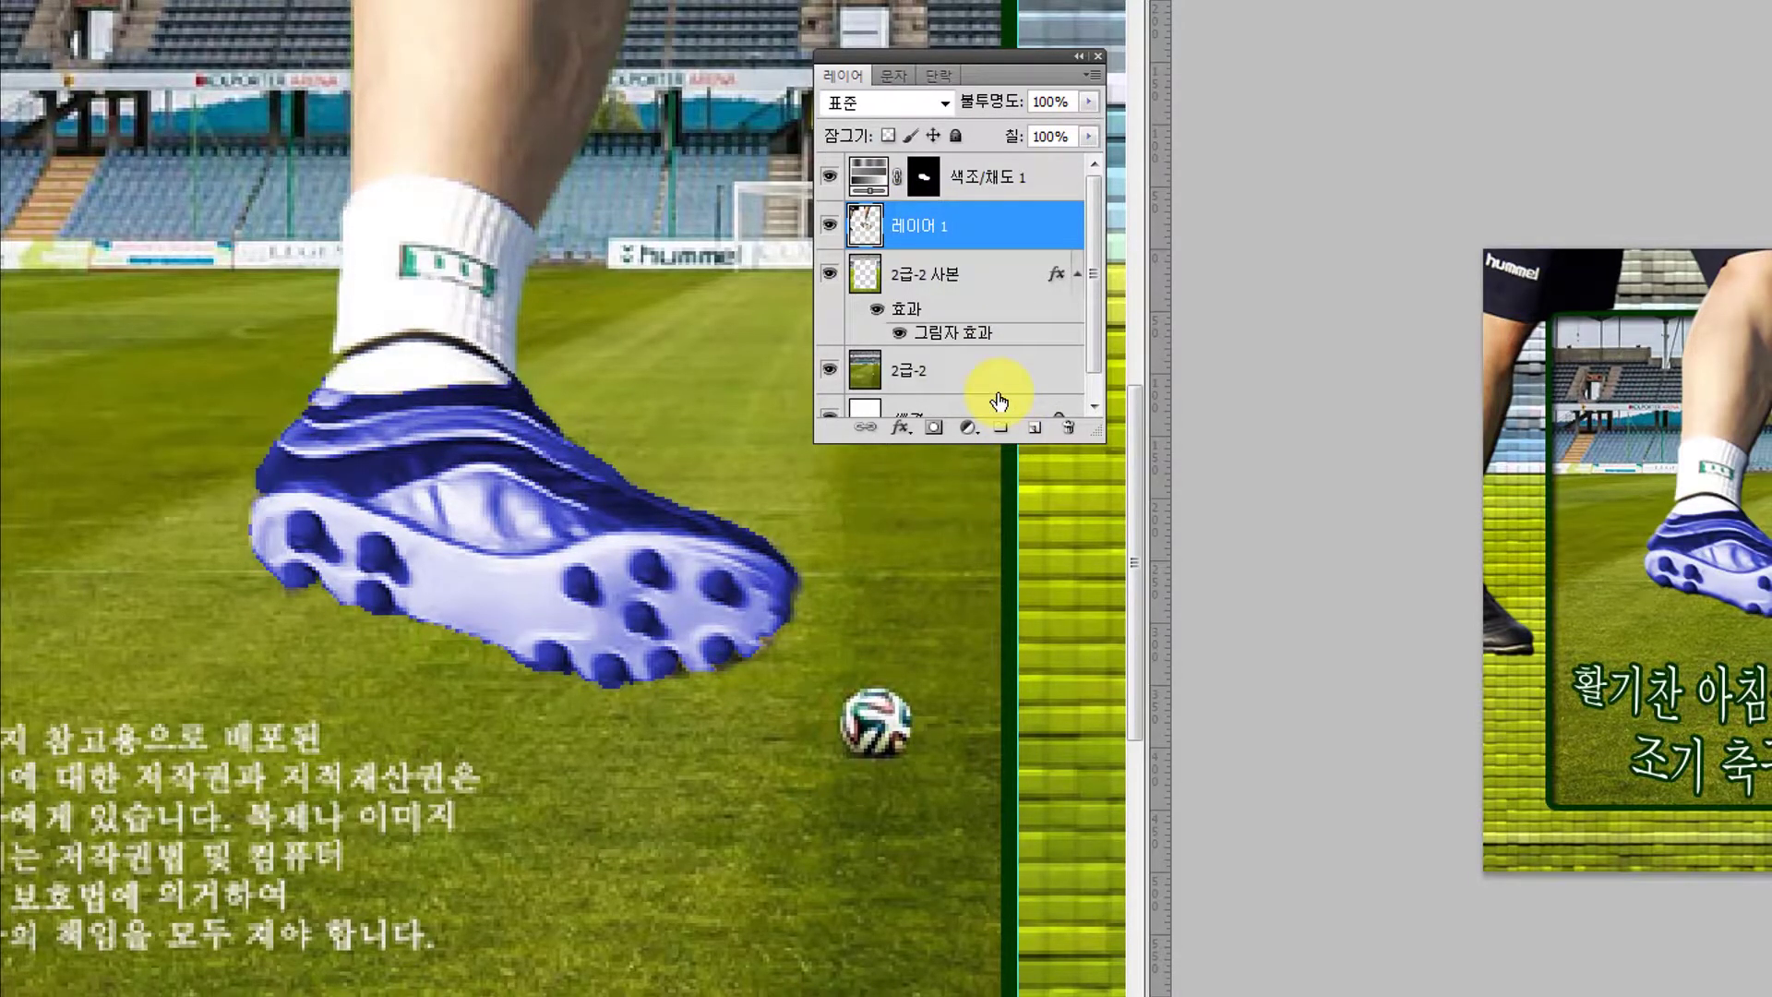
pyautogui.click(909, 434)
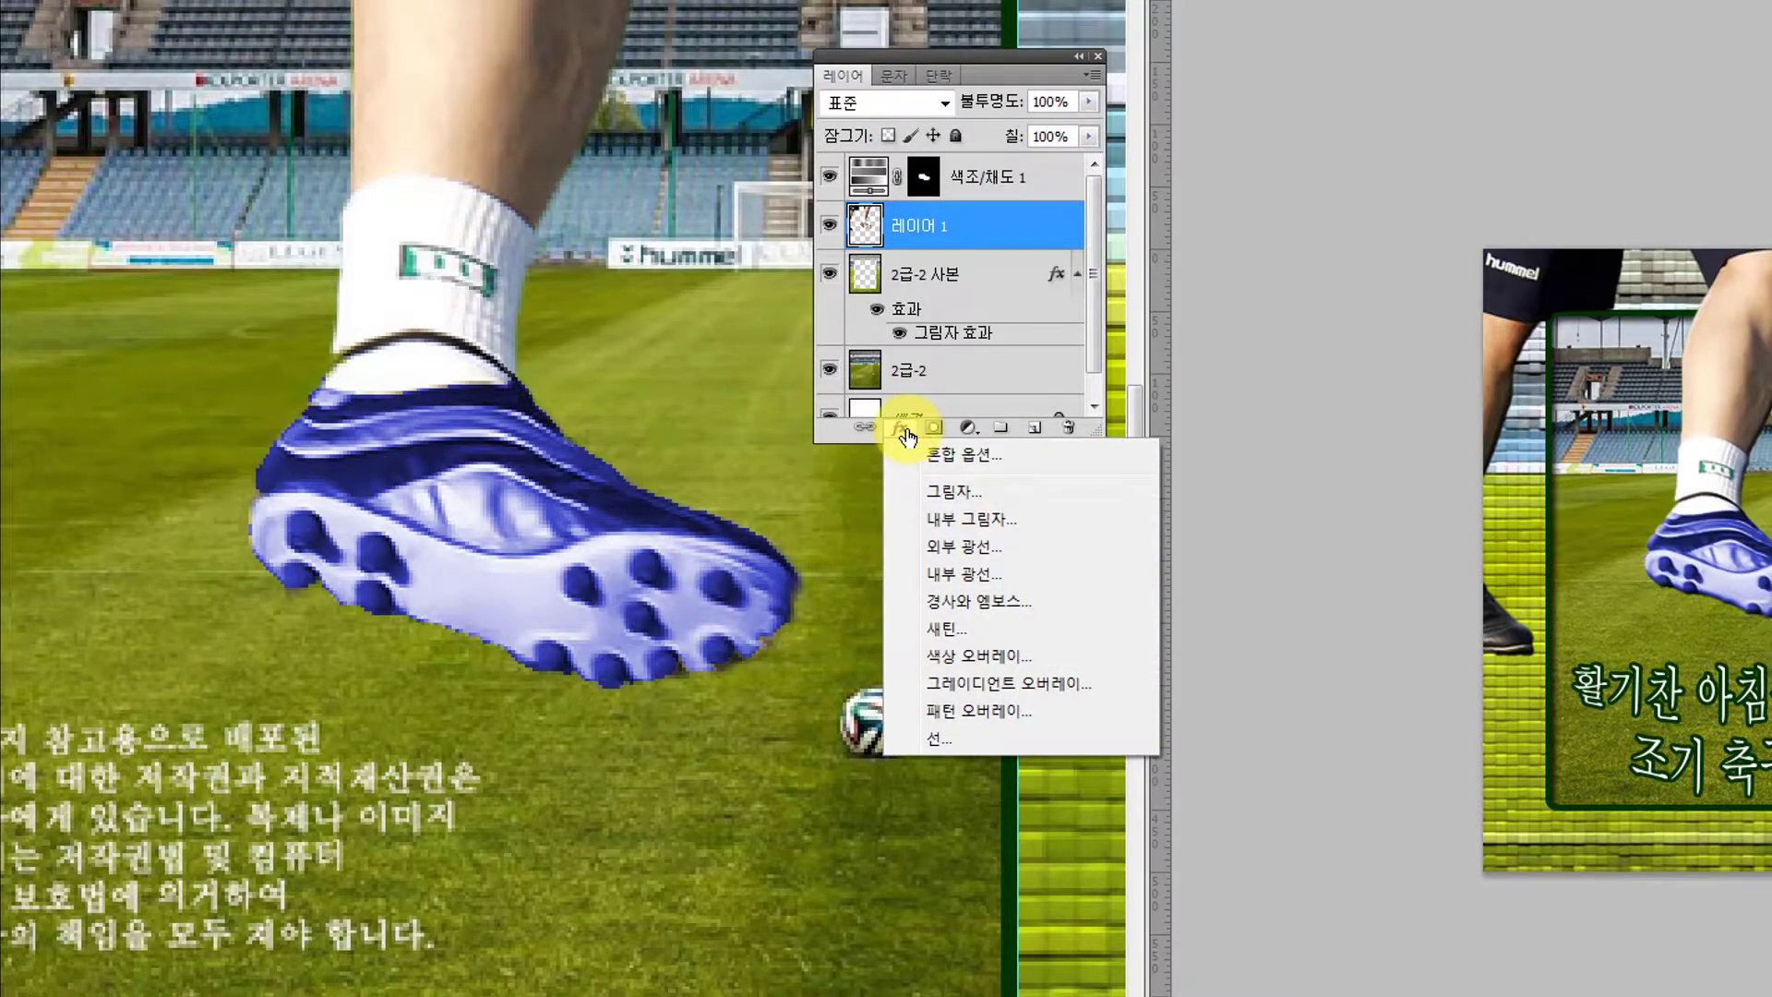
pyautogui.click(979, 612)
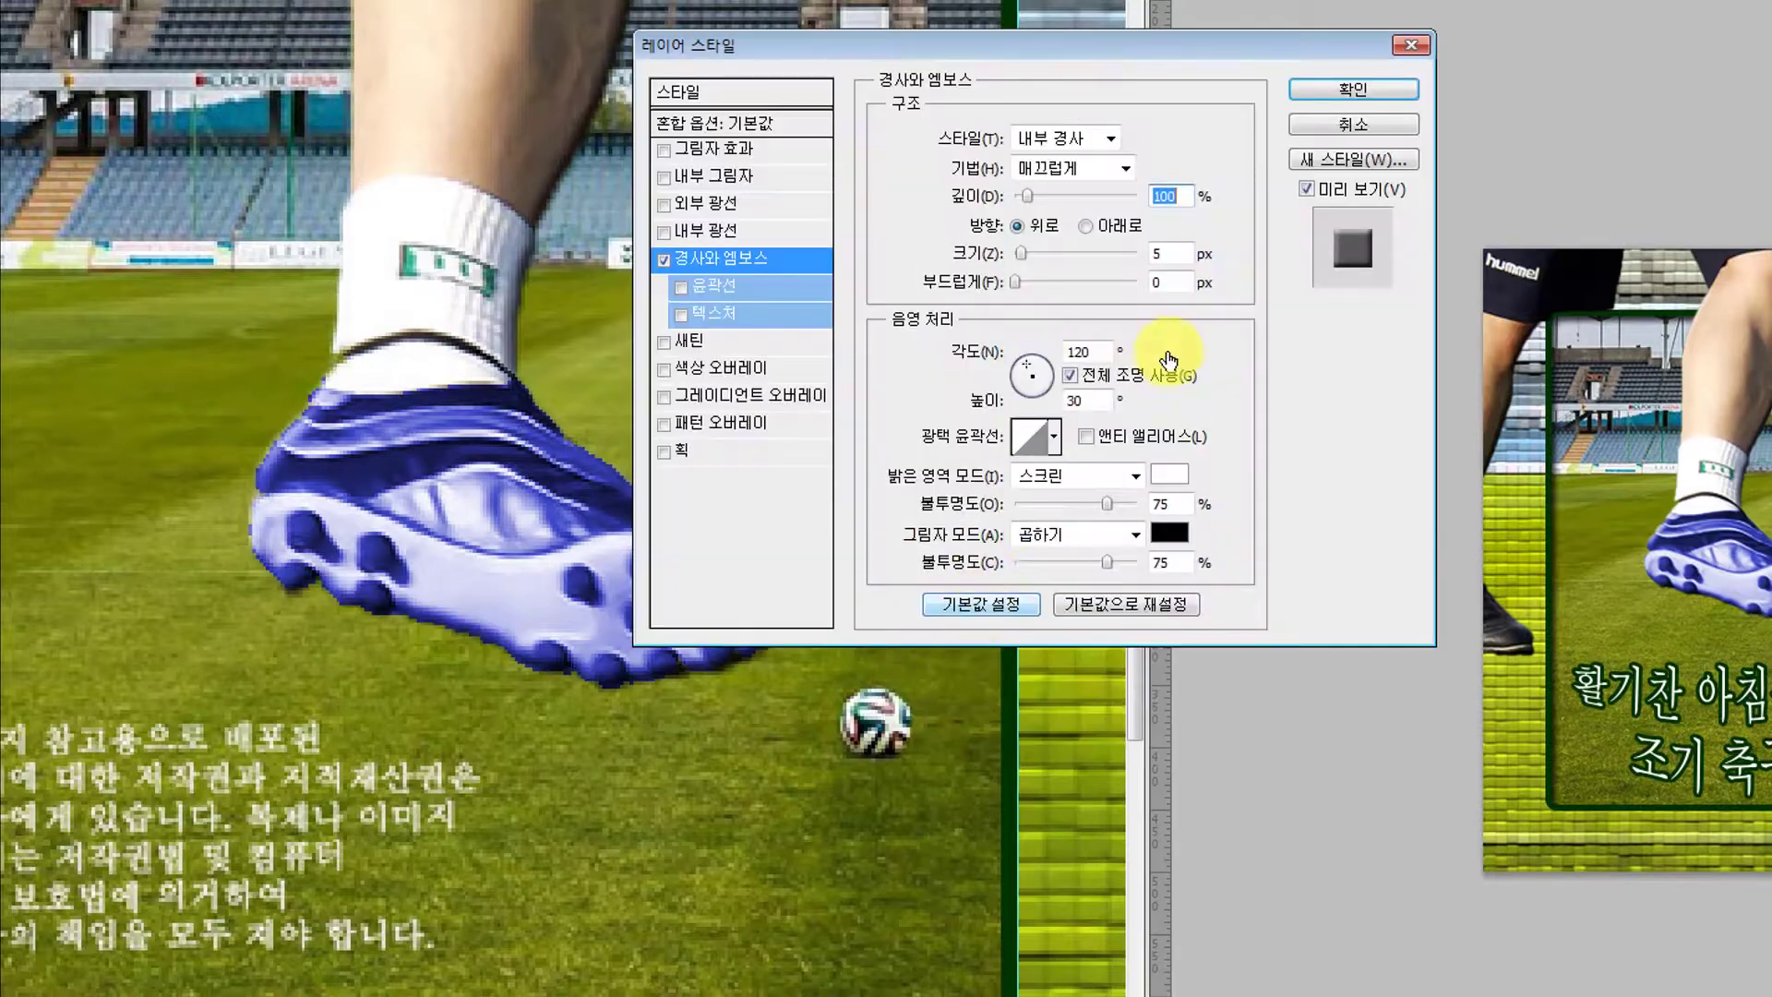
pyautogui.click(1336, 81)
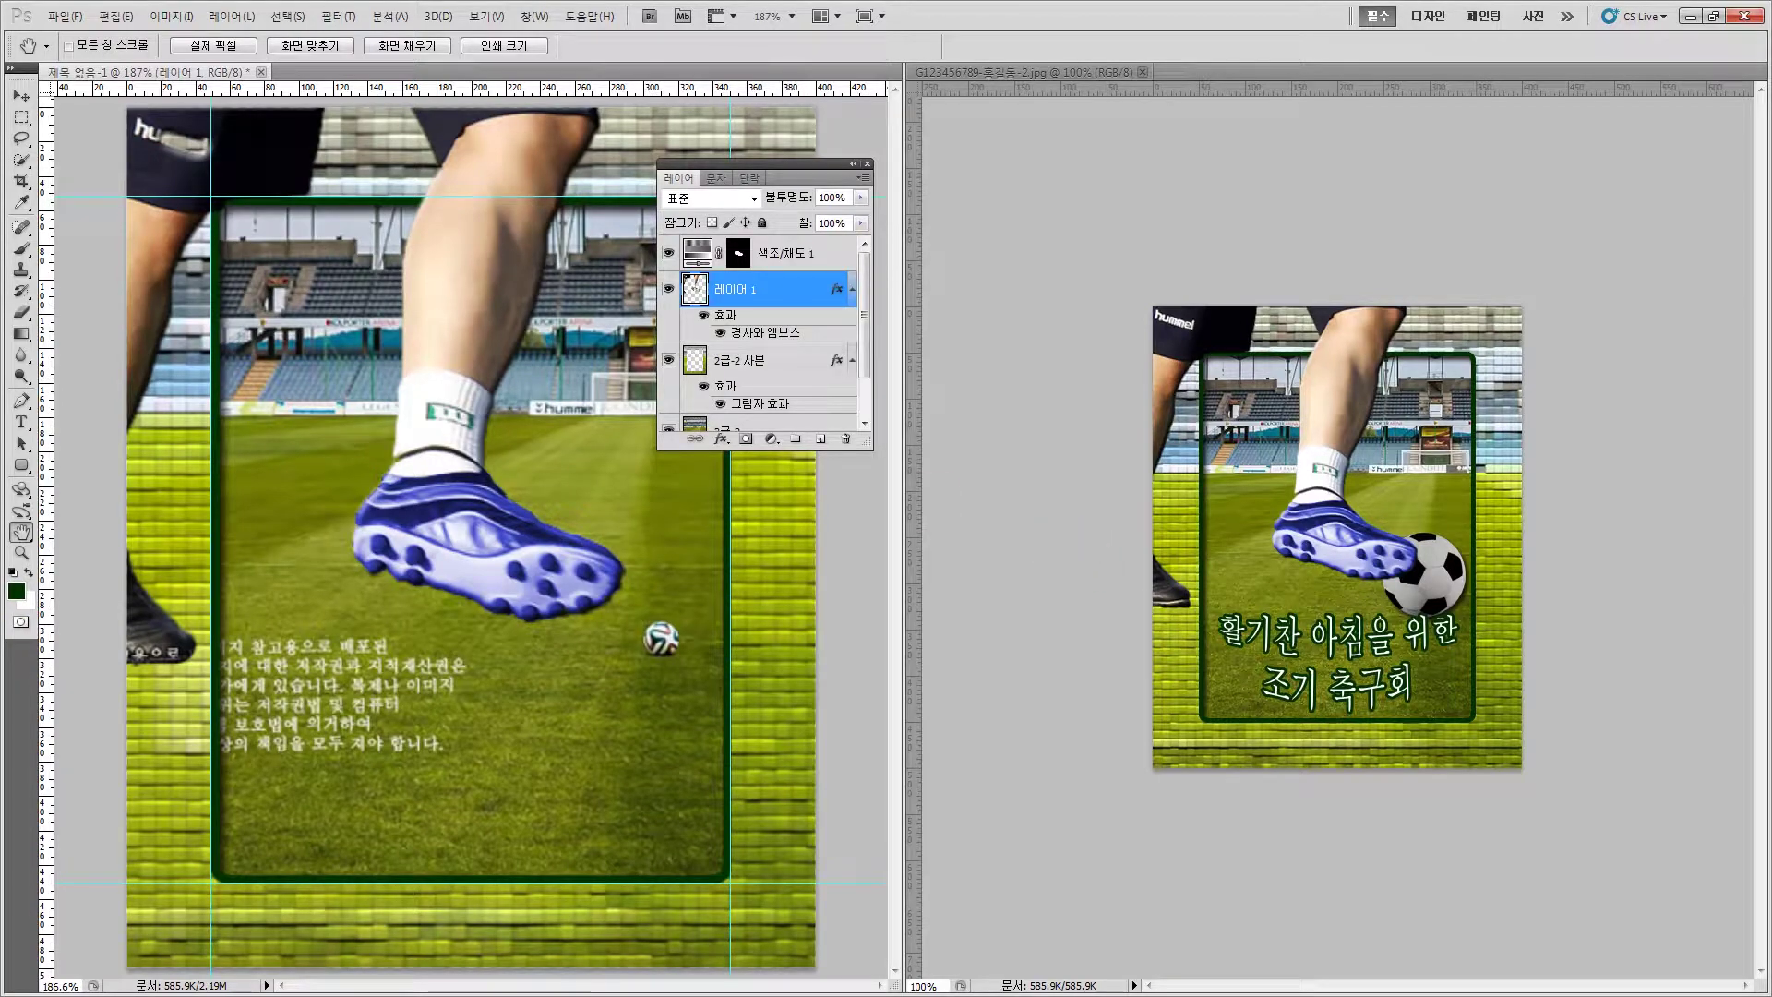
# Switch to the exam PDF and highlight the color correction, frame production and 2급-4.jpg drop shadow requirements
pyautogui.click(654, 994)
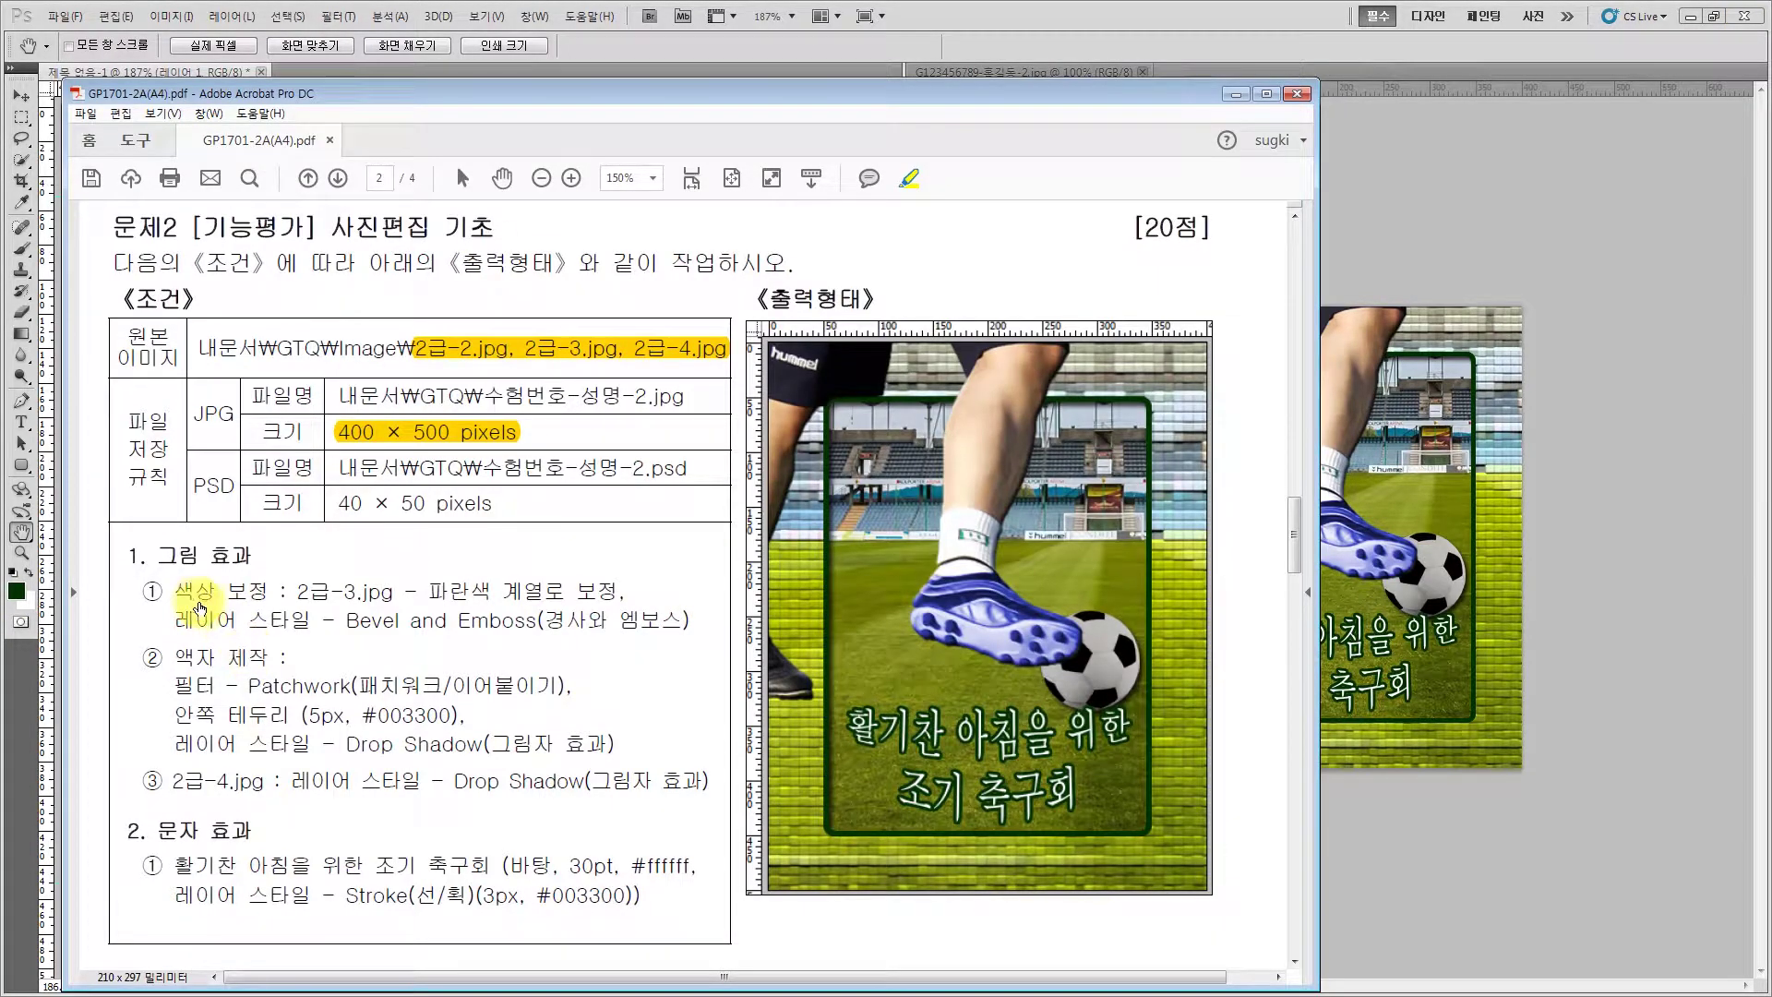
pyautogui.moveTo(180, 599); pyautogui.dragTo(288, 592)
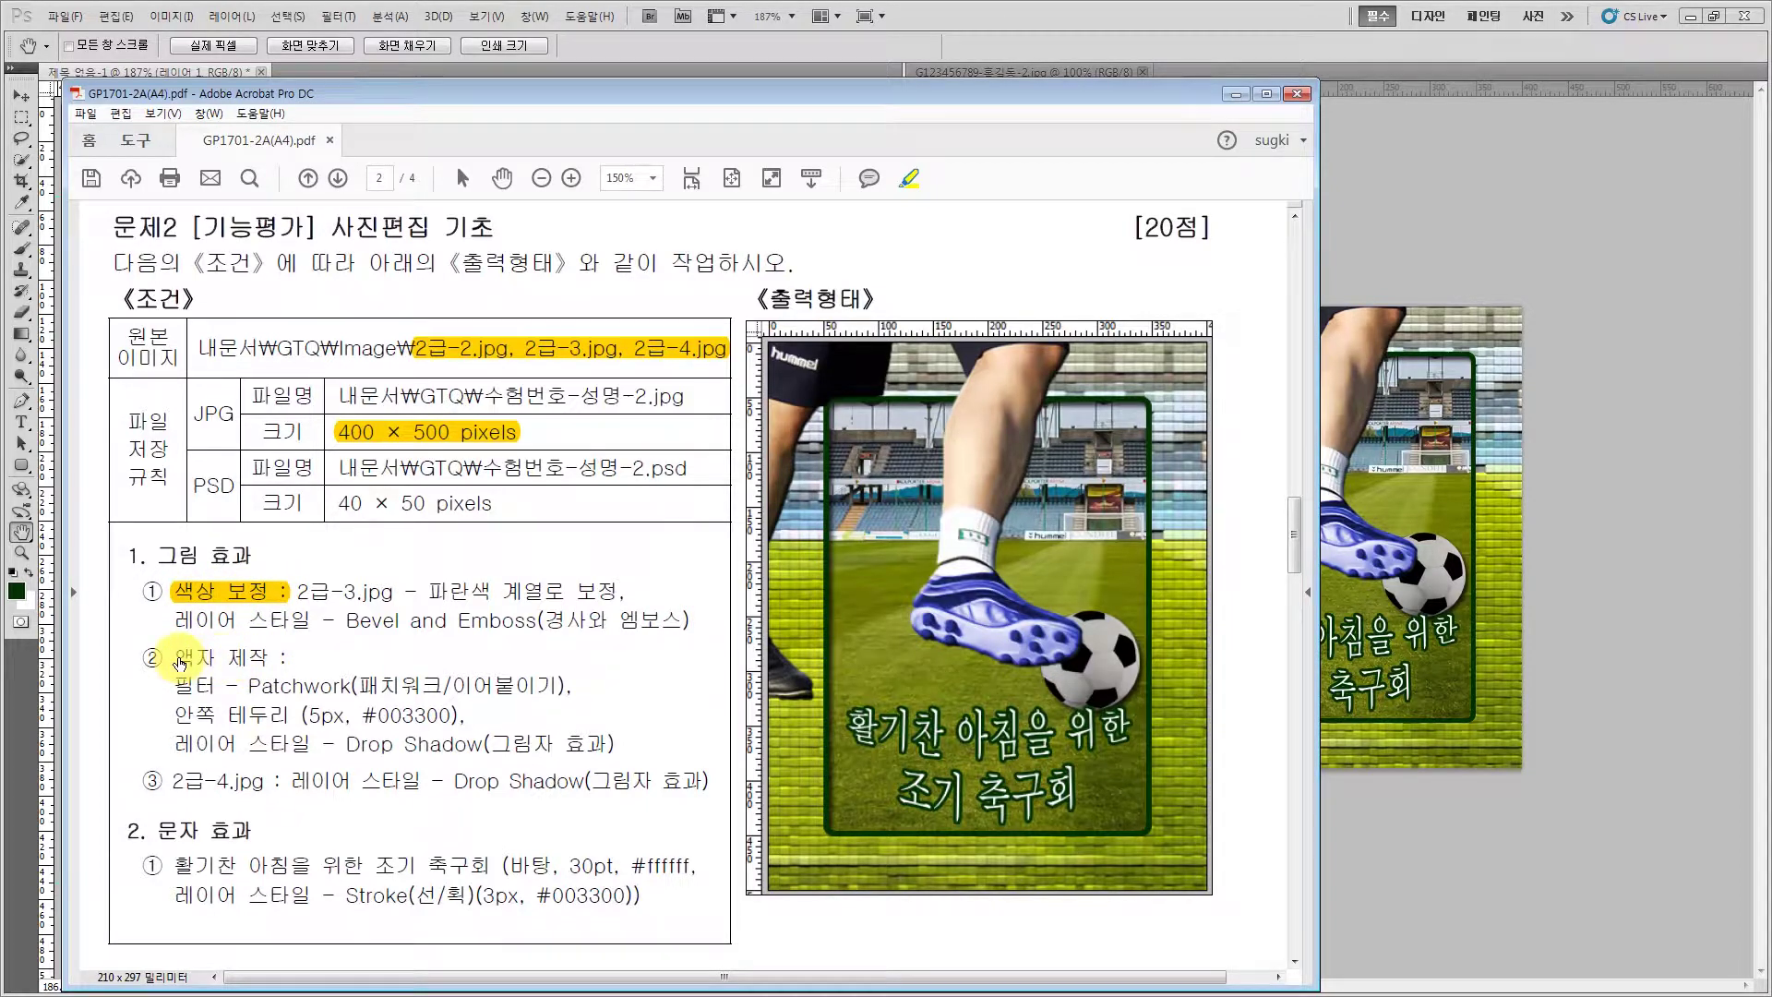
pyautogui.moveTo(177, 663); pyautogui.dragTo(268, 662)
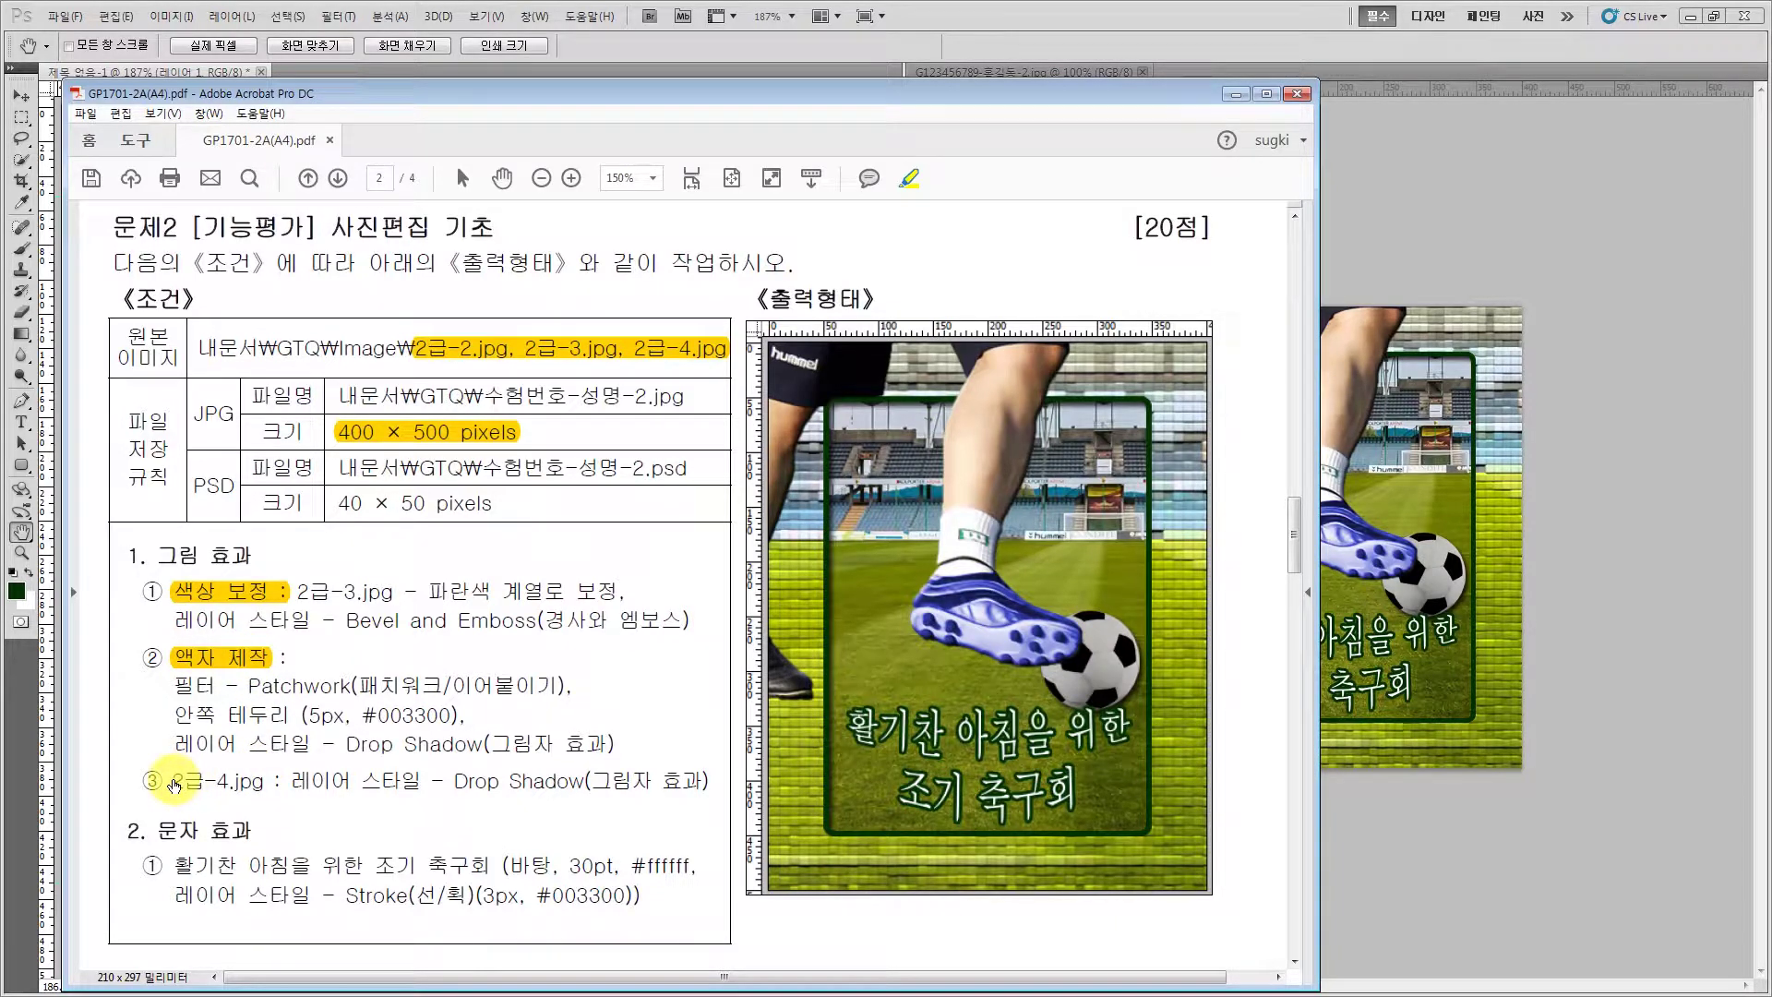
pyautogui.moveTo(173, 782); pyautogui.dragTo(242, 796)
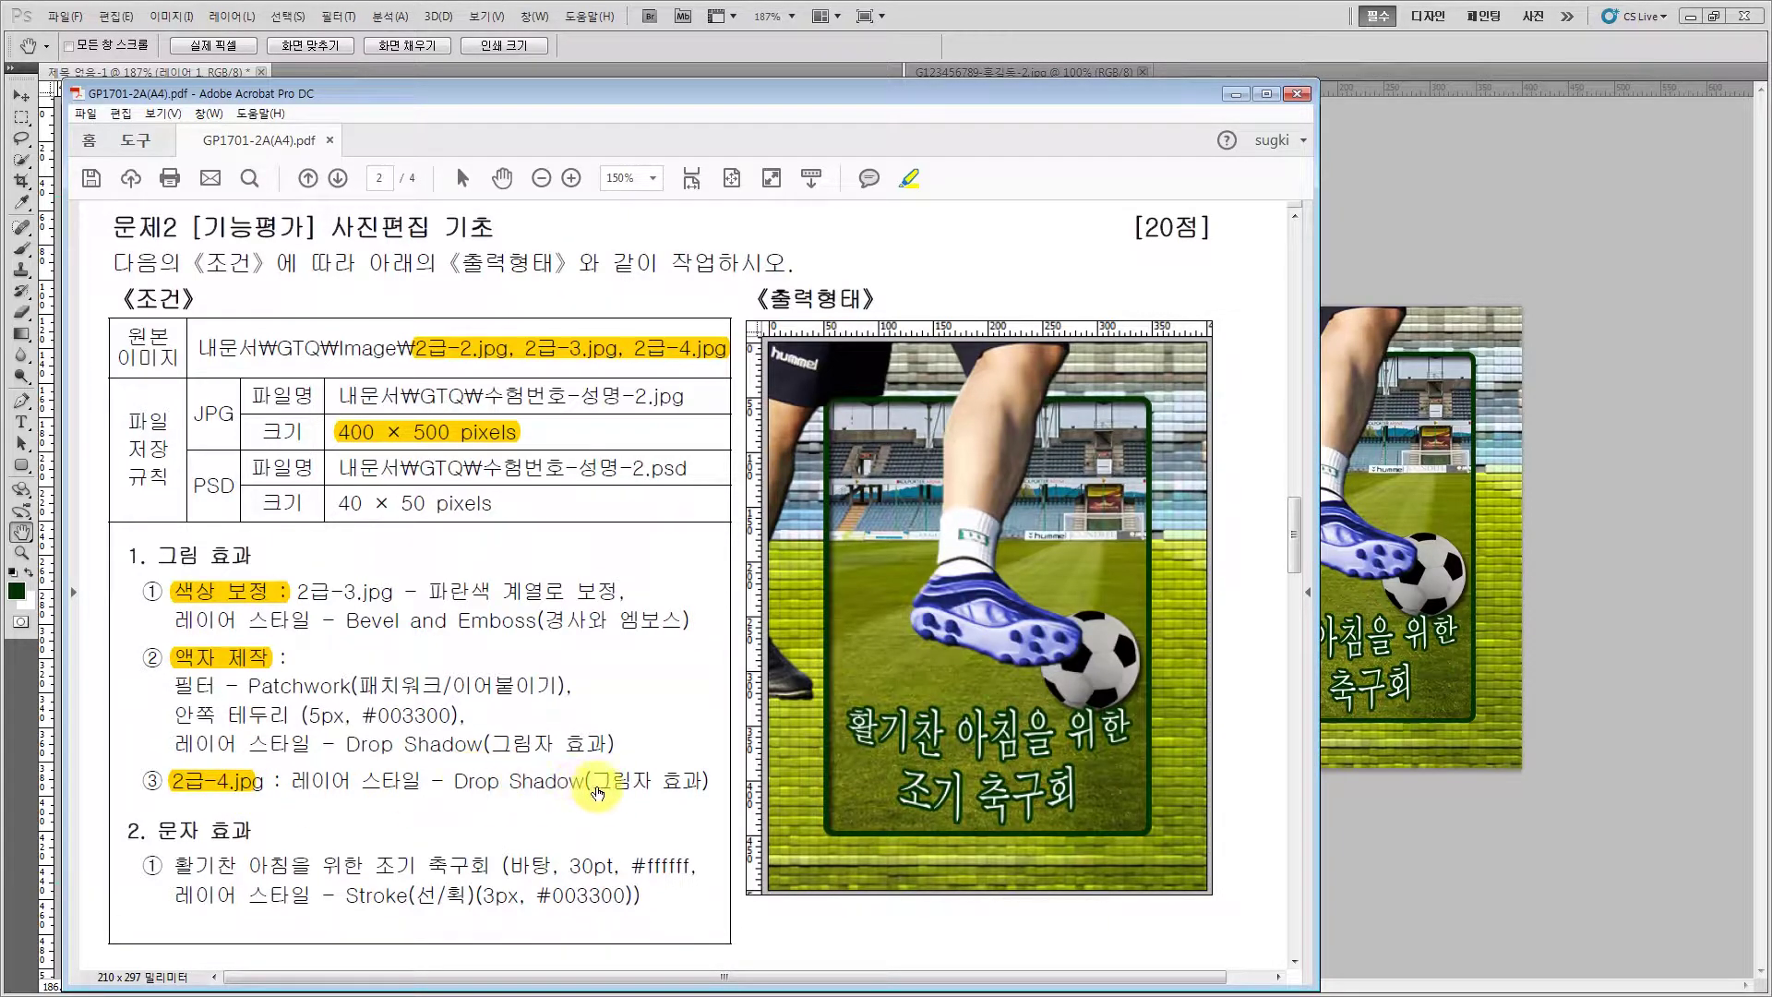
pyautogui.moveTo(589, 782); pyautogui.dragTo(712, 781)
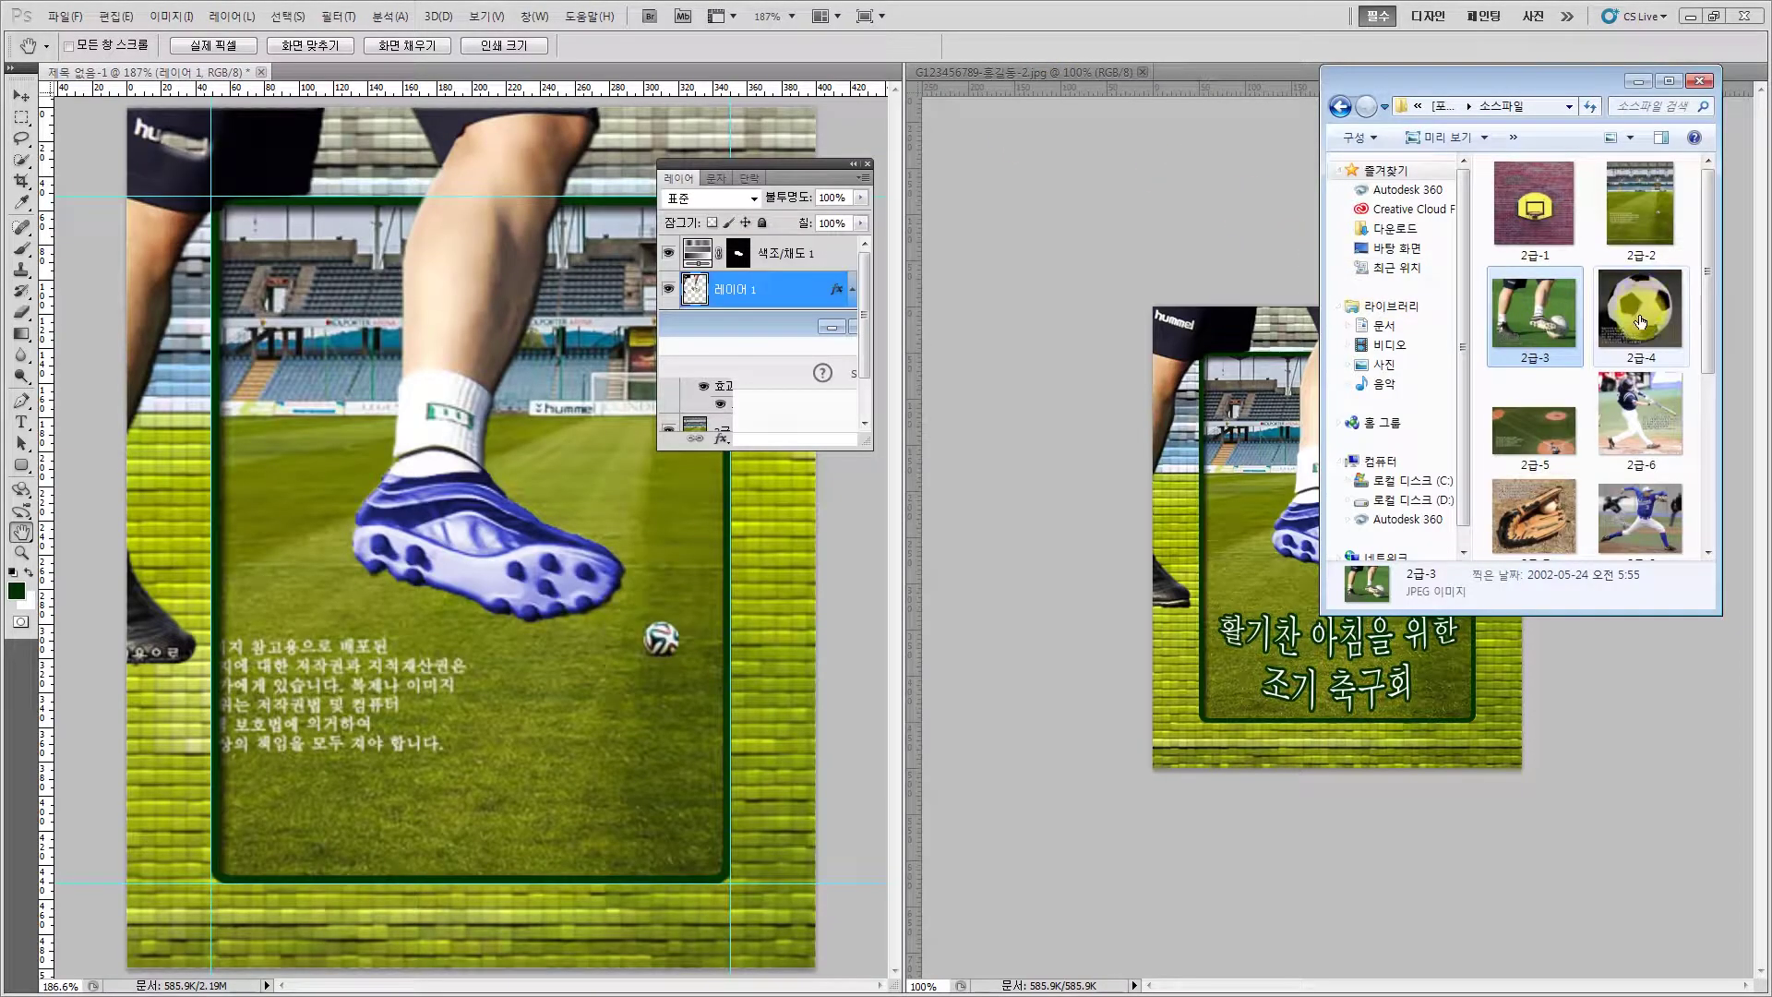
# Open 2급-4.jpg from the source files folder as its own document and convert its background to a regular layer
pyautogui.click(1641, 312)
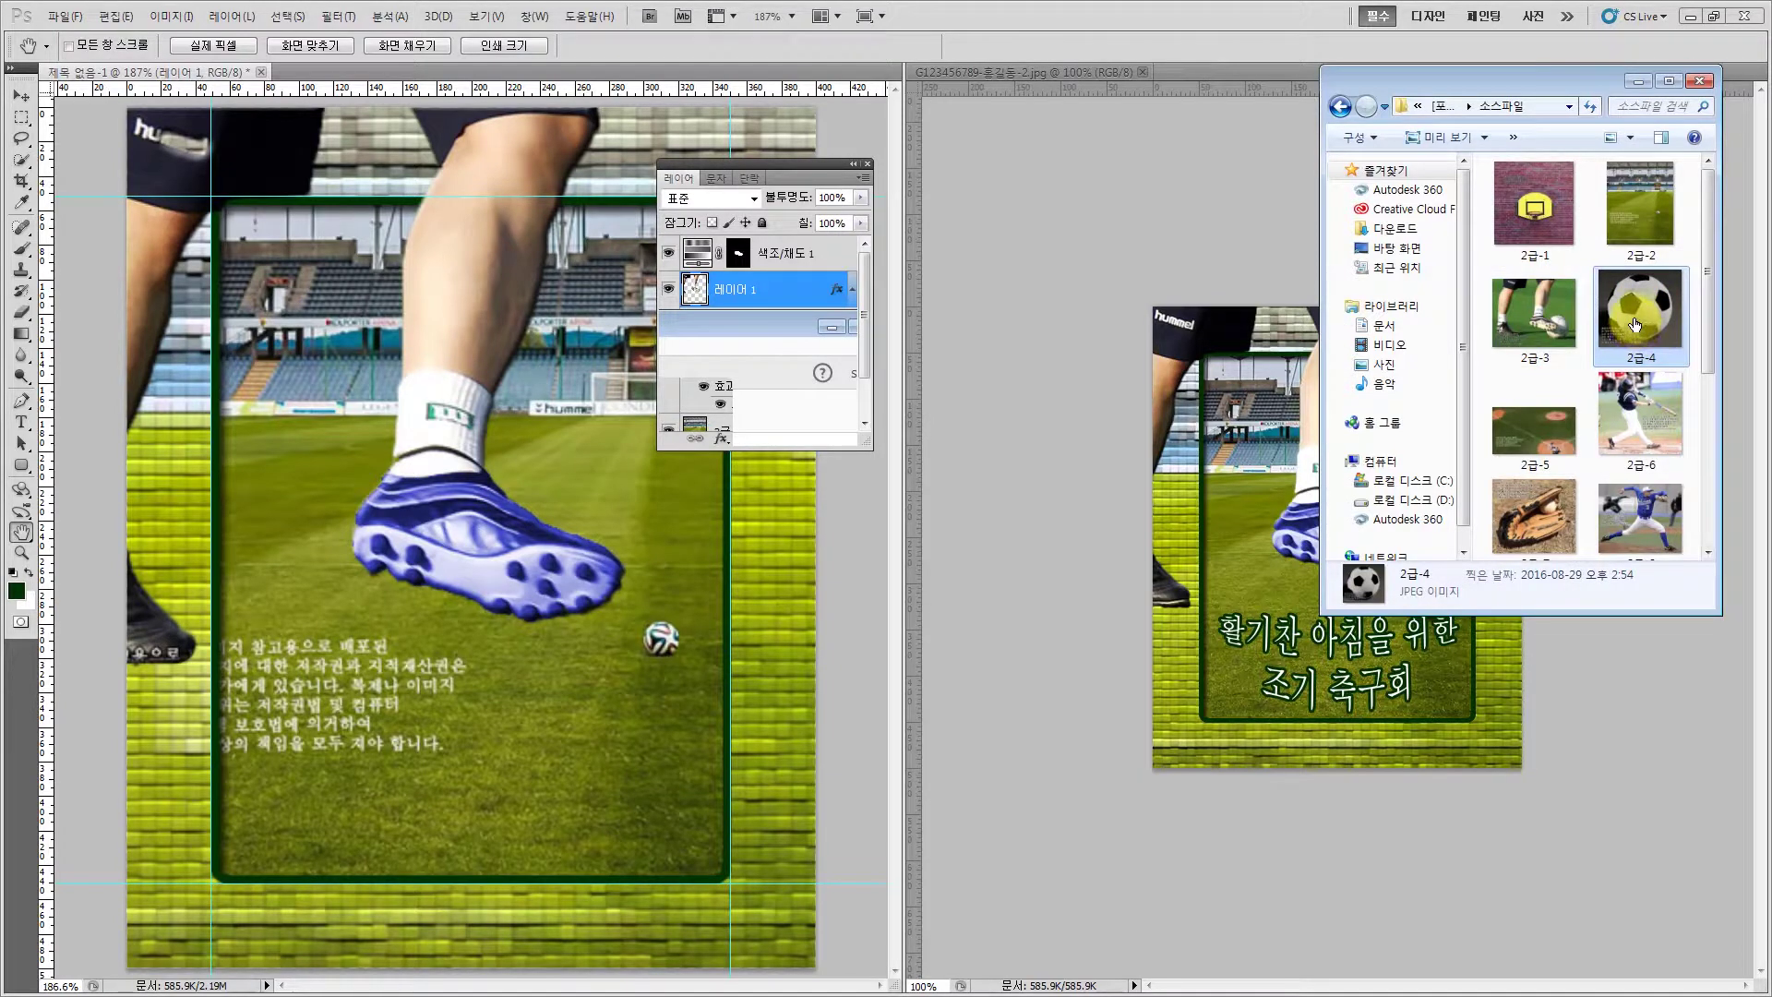
pyautogui.moveTo(1635, 318); pyautogui.dragTo(447, 61)
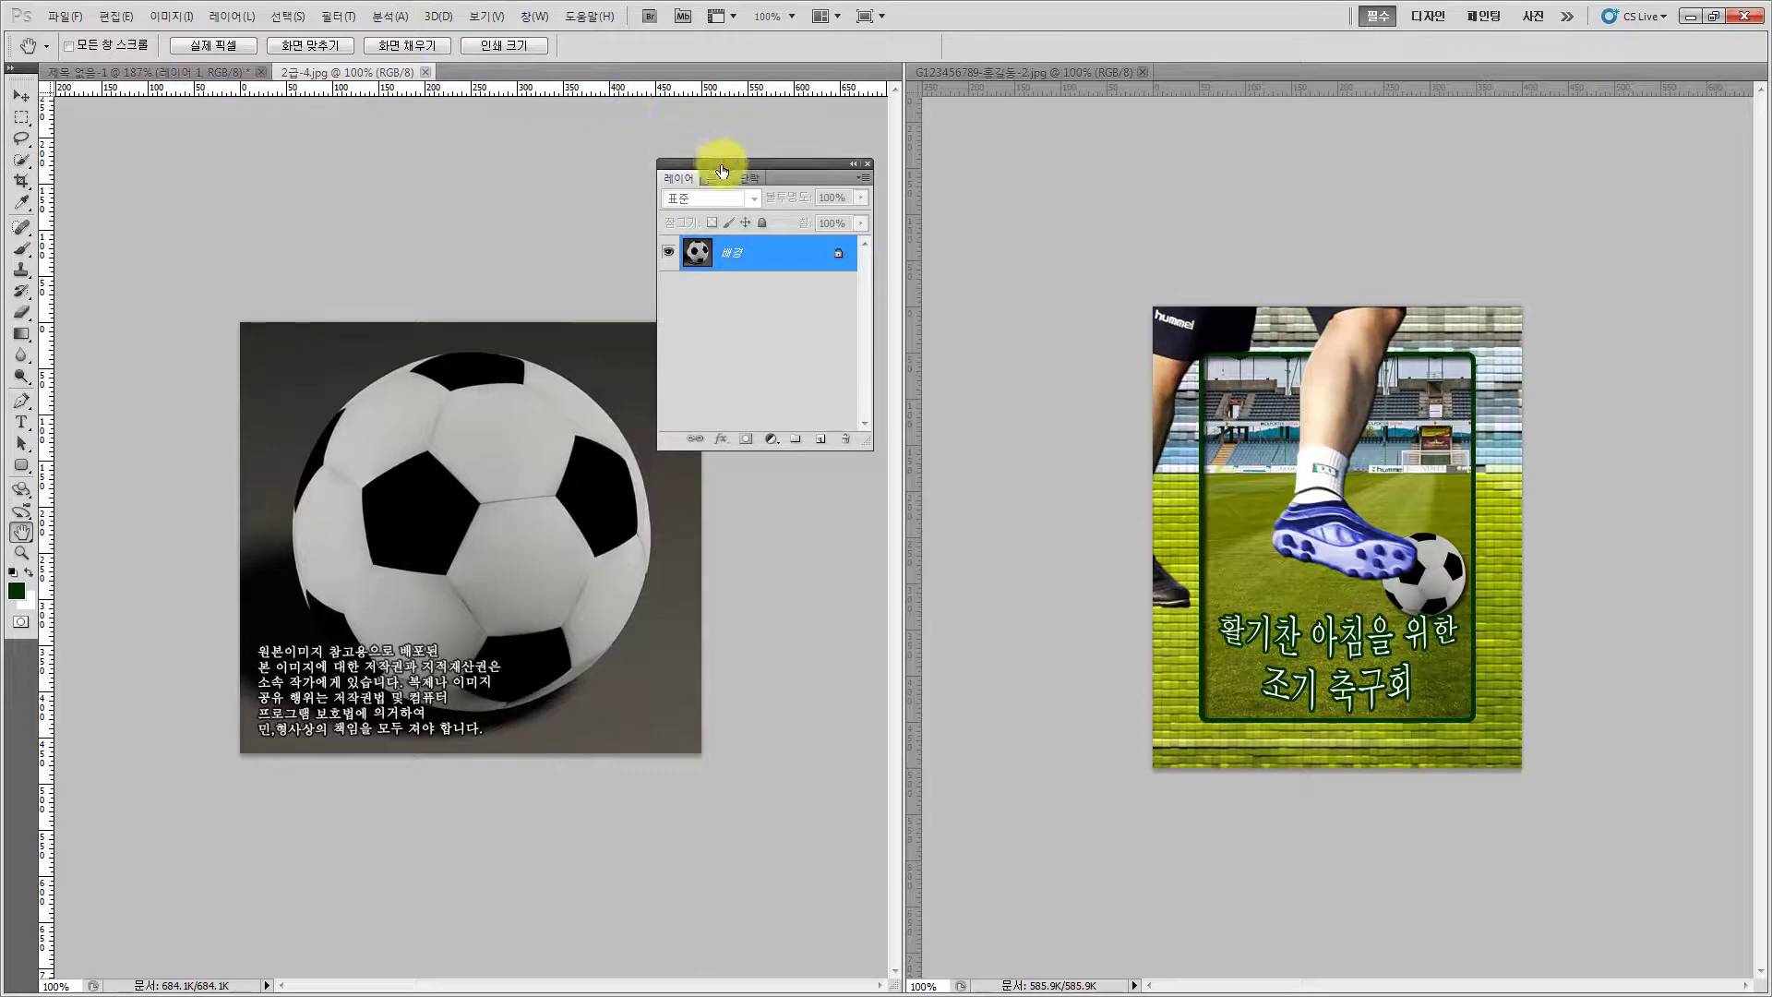
pyautogui.doubleClick(763, 253)
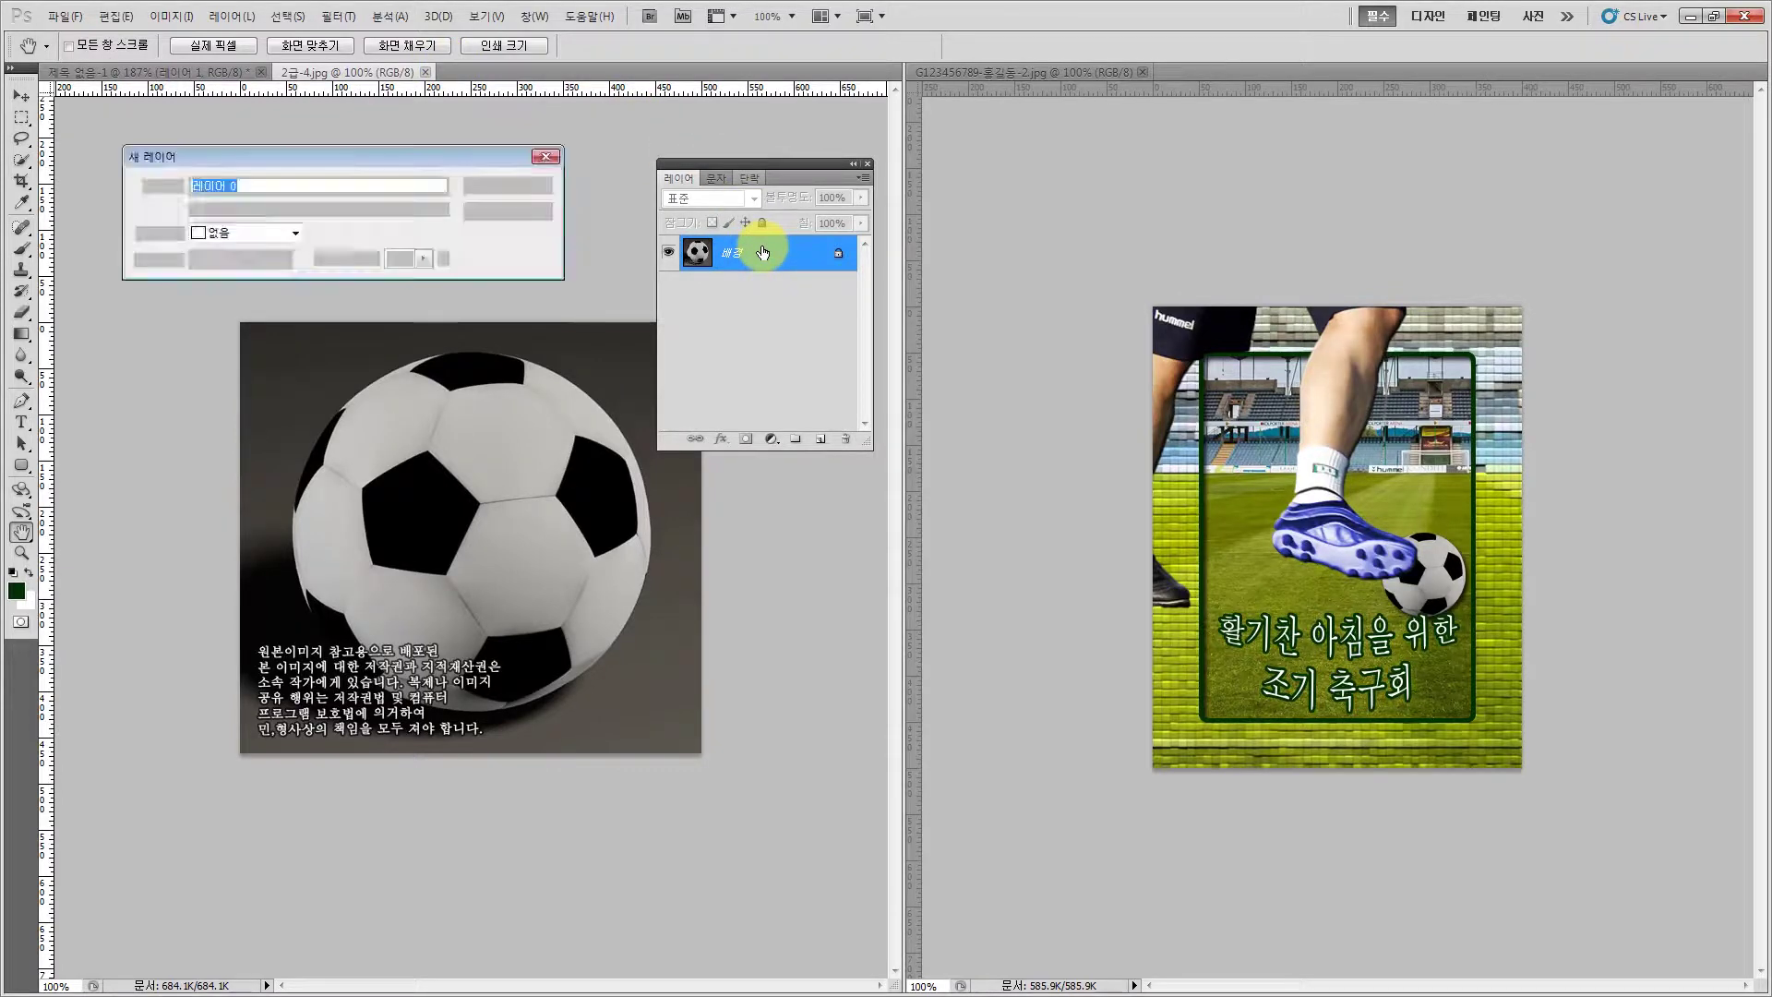
pyautogui.click(488, 190)
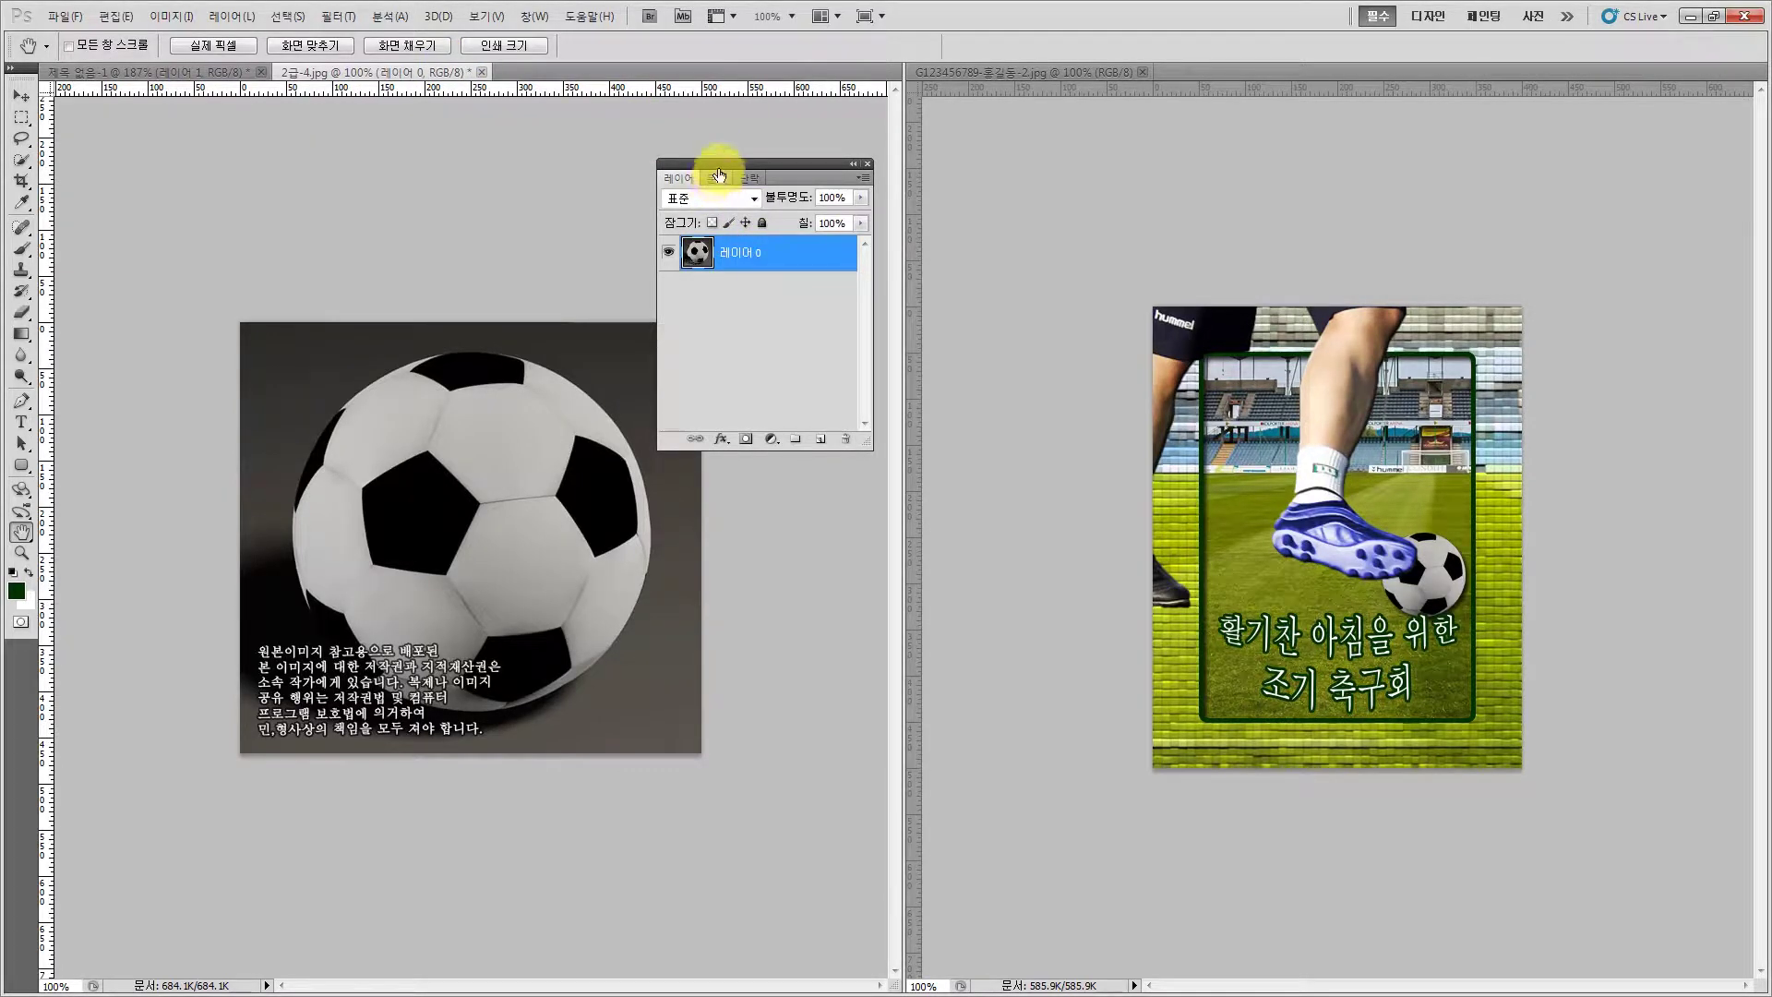
pyautogui.moveTo(718, 173); pyautogui.dragTo(735, 115)
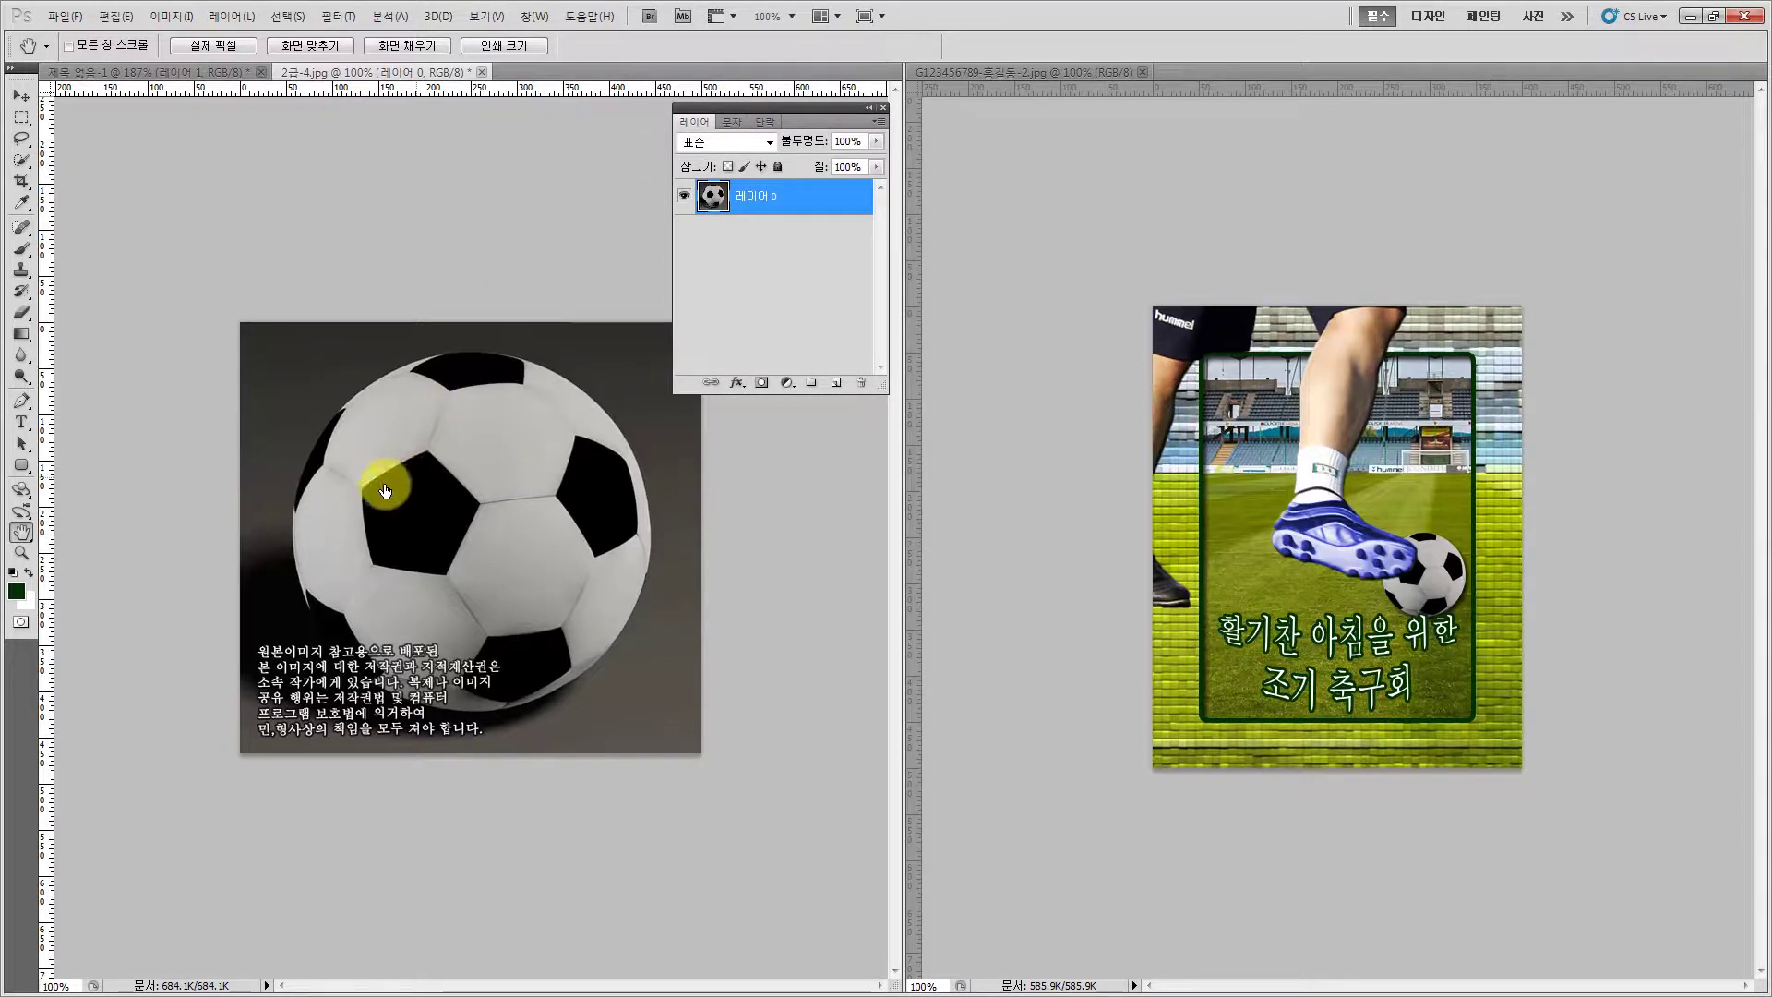
# Add guides at the ball's top and left edges, then select the whole ball with an elliptical selection and copy it
pyautogui.click(23, 552)
pyautogui.click(483, 505)
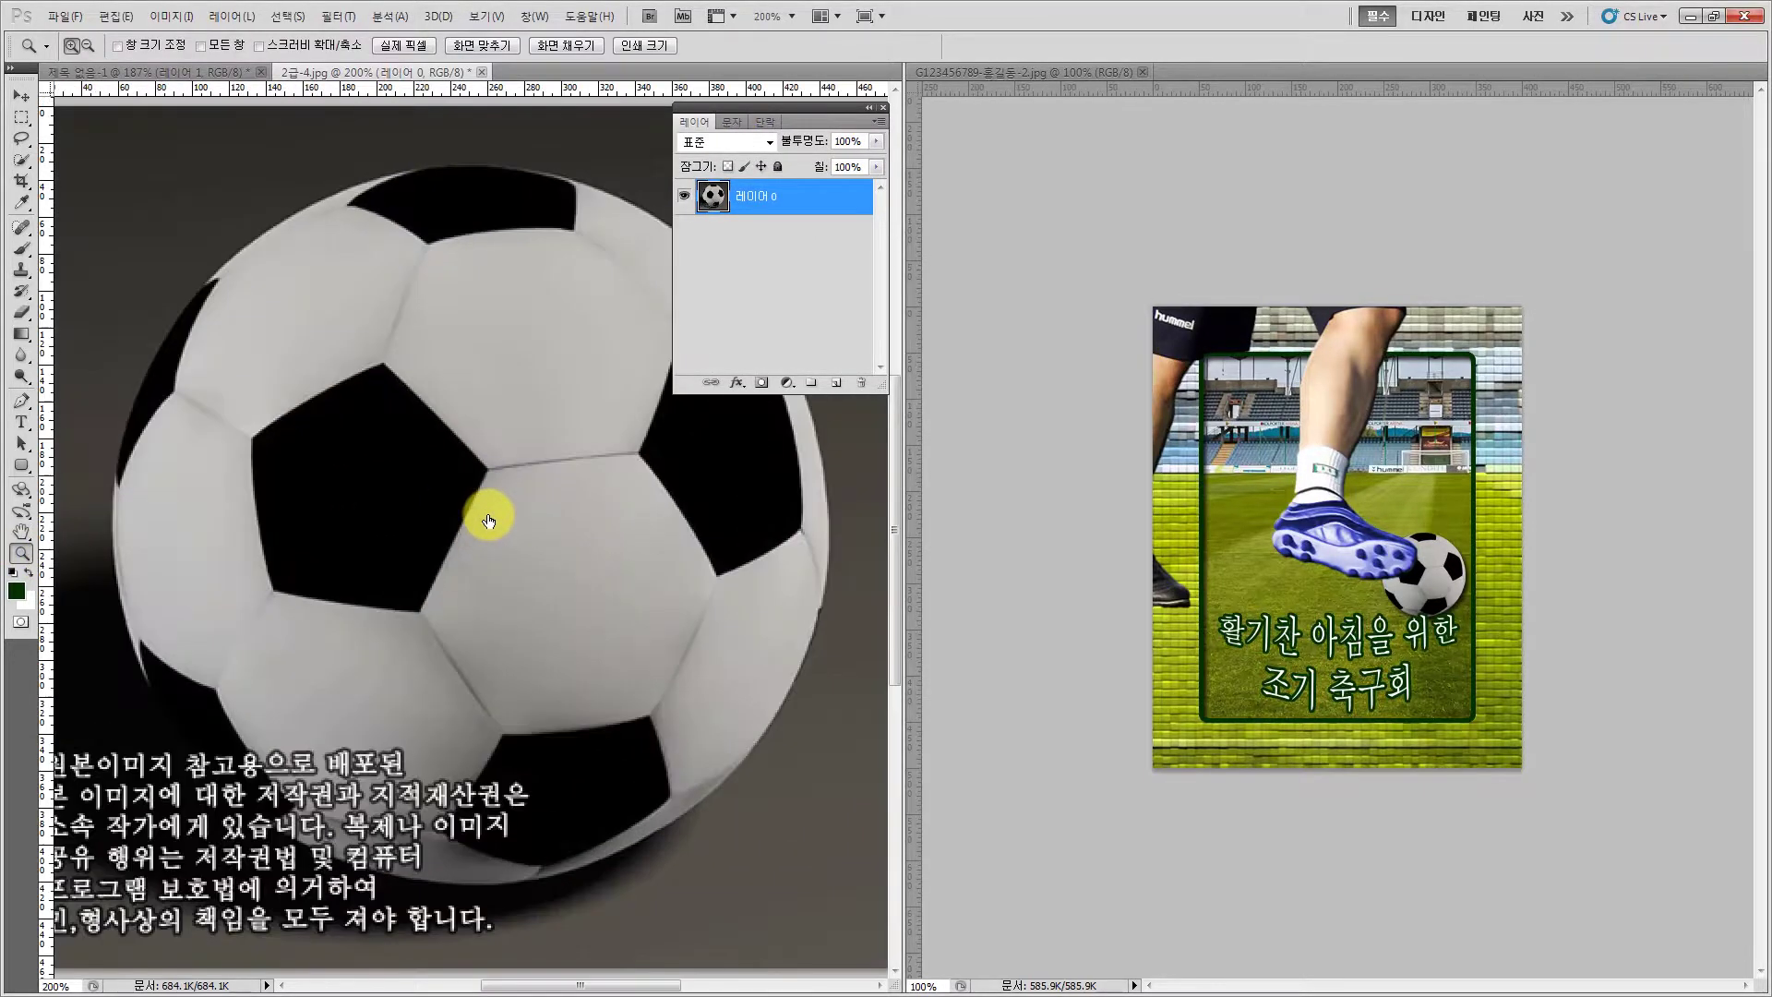
pyautogui.moveTo(247, 89); pyautogui.dragTo(469, 166)
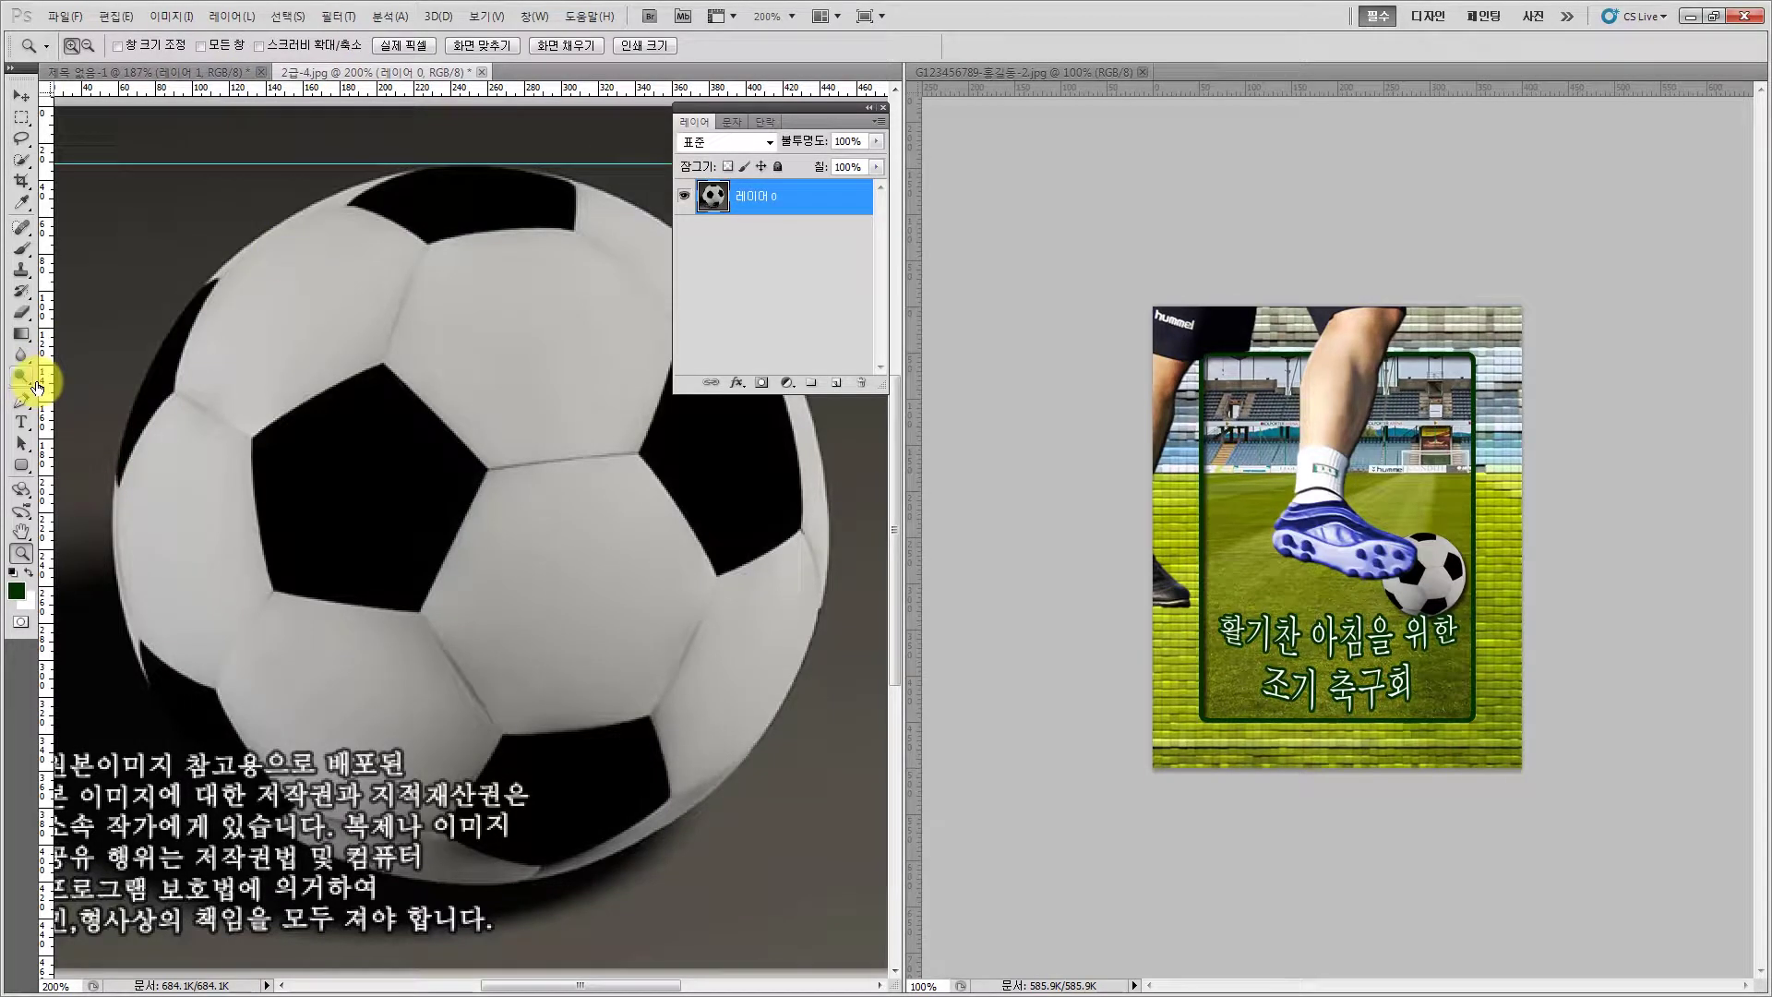
pyautogui.moveTo(43, 388); pyautogui.dragTo(111, 479)
pyautogui.click(32, 119)
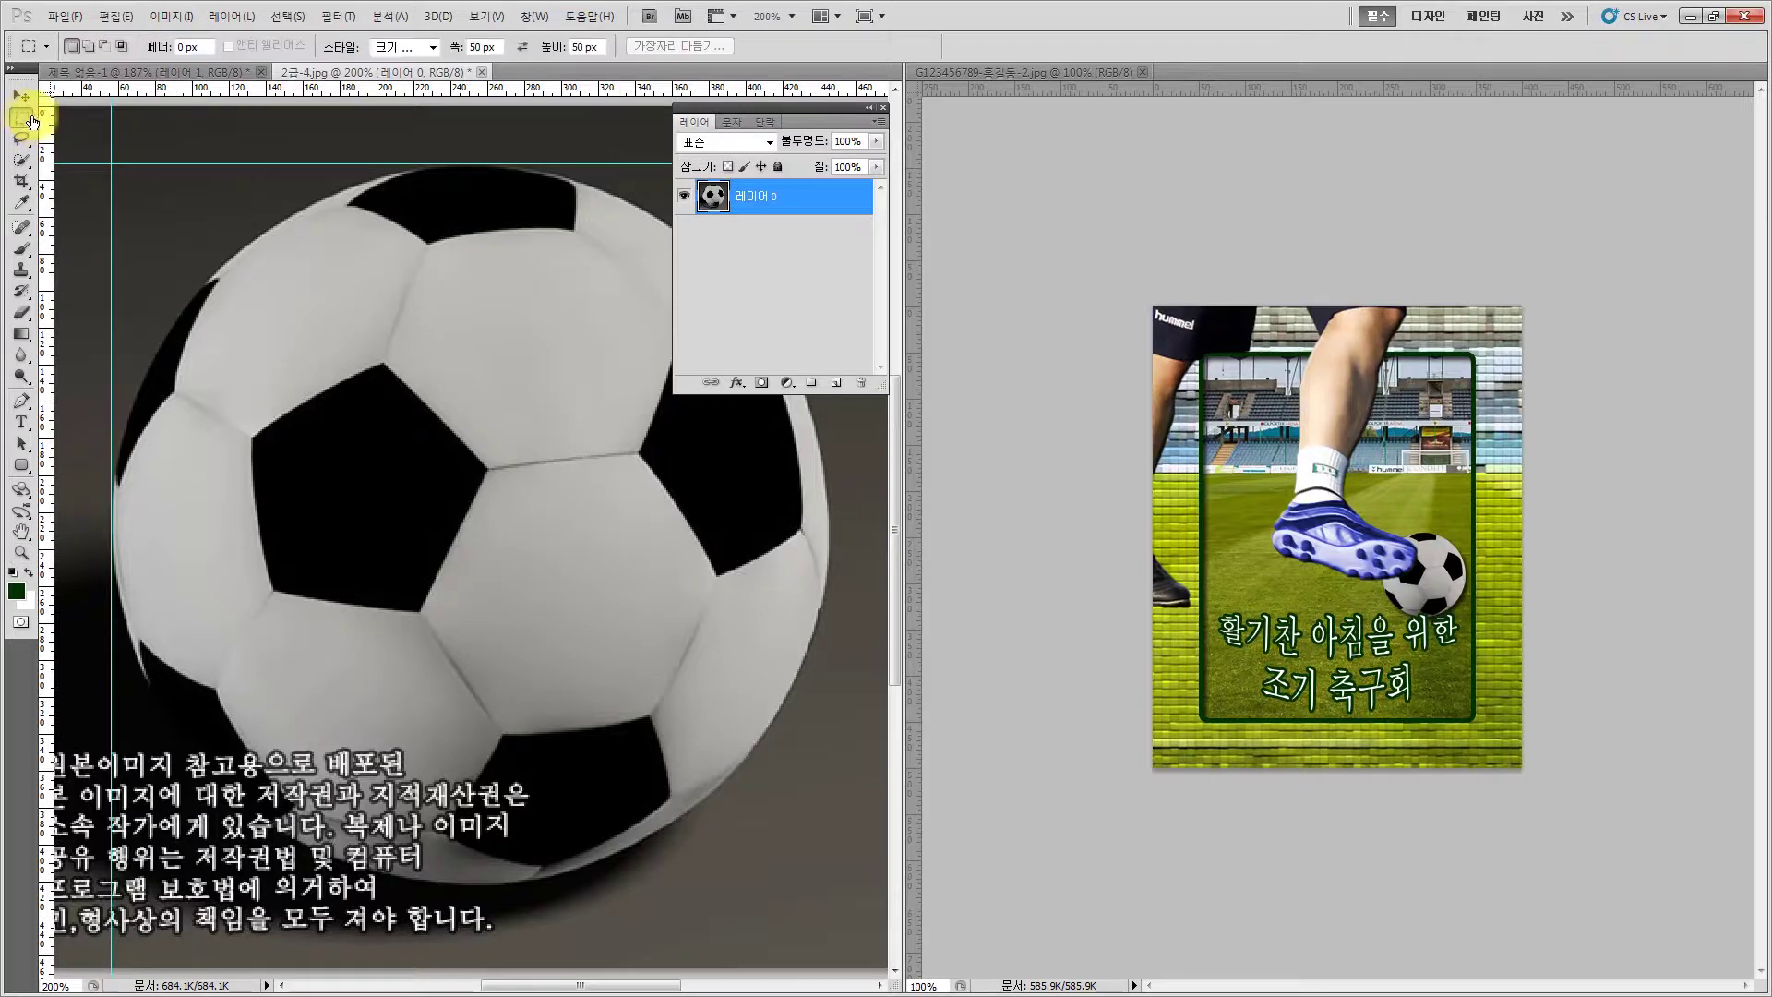
pyautogui.moveTo(31, 119); pyautogui.dragTo(821, 882)
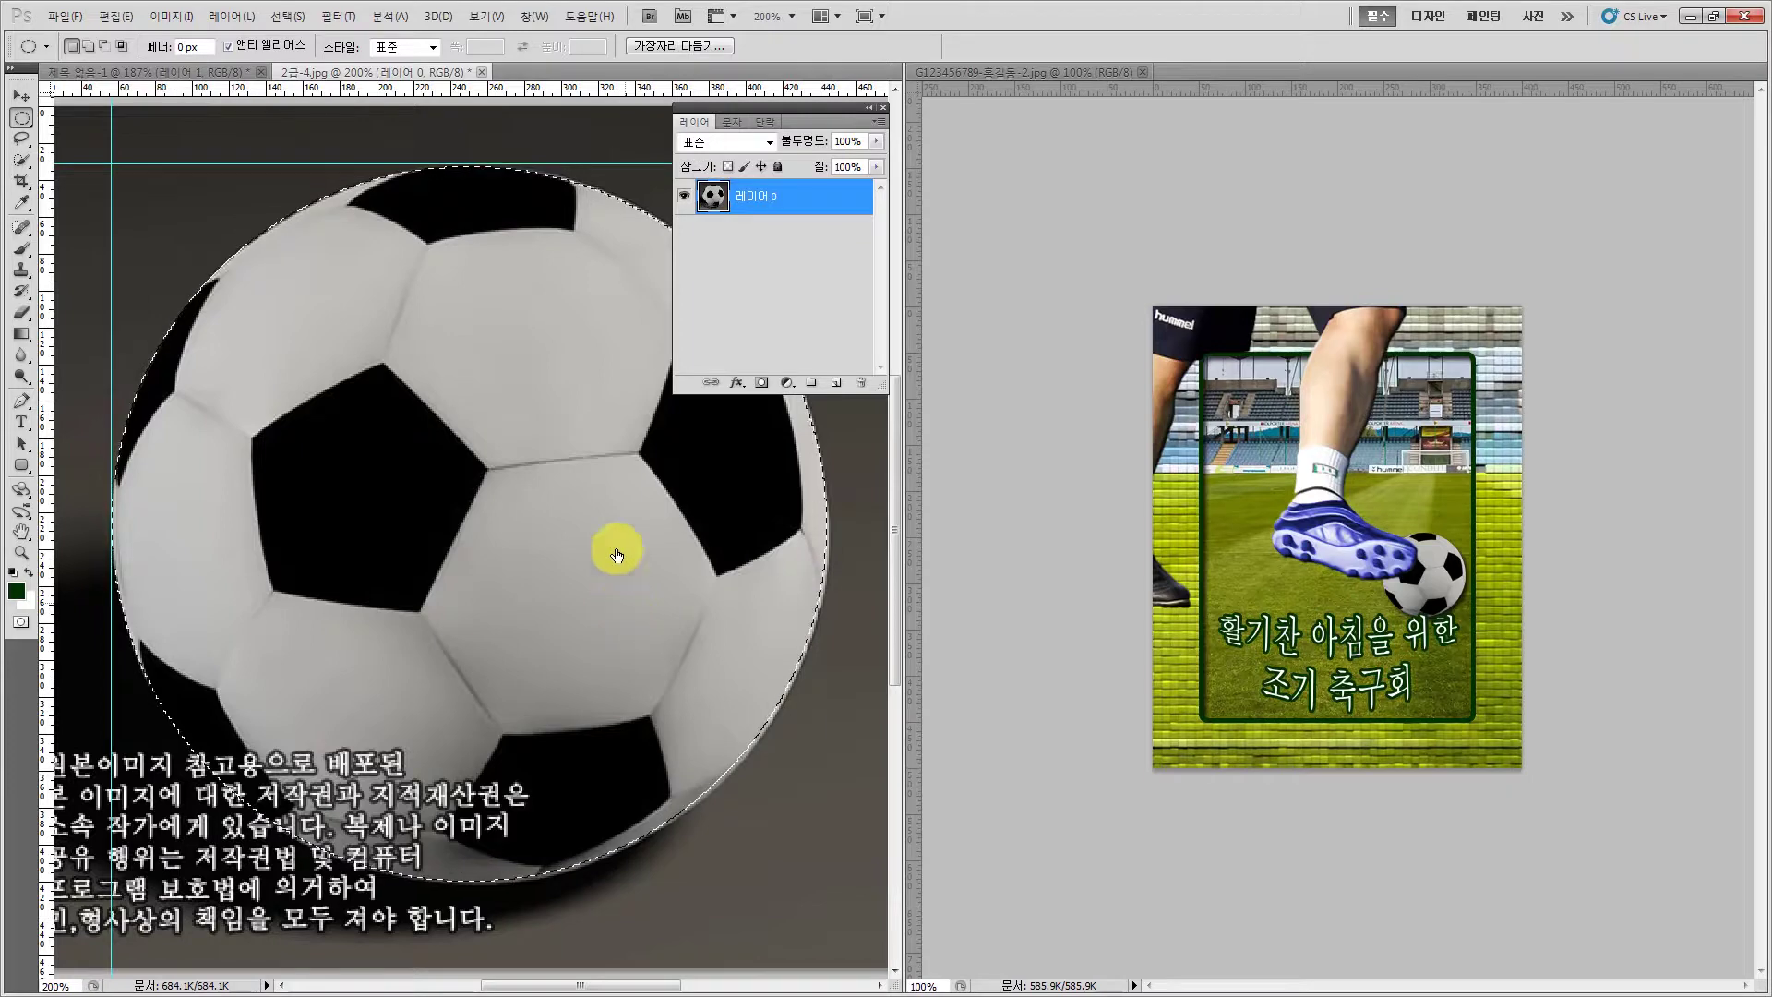
# Close 2급-4.jpg without saving and paste the copied ball into the poster directly above the 2급-2 사본 layer
pyautogui.click(482, 72)
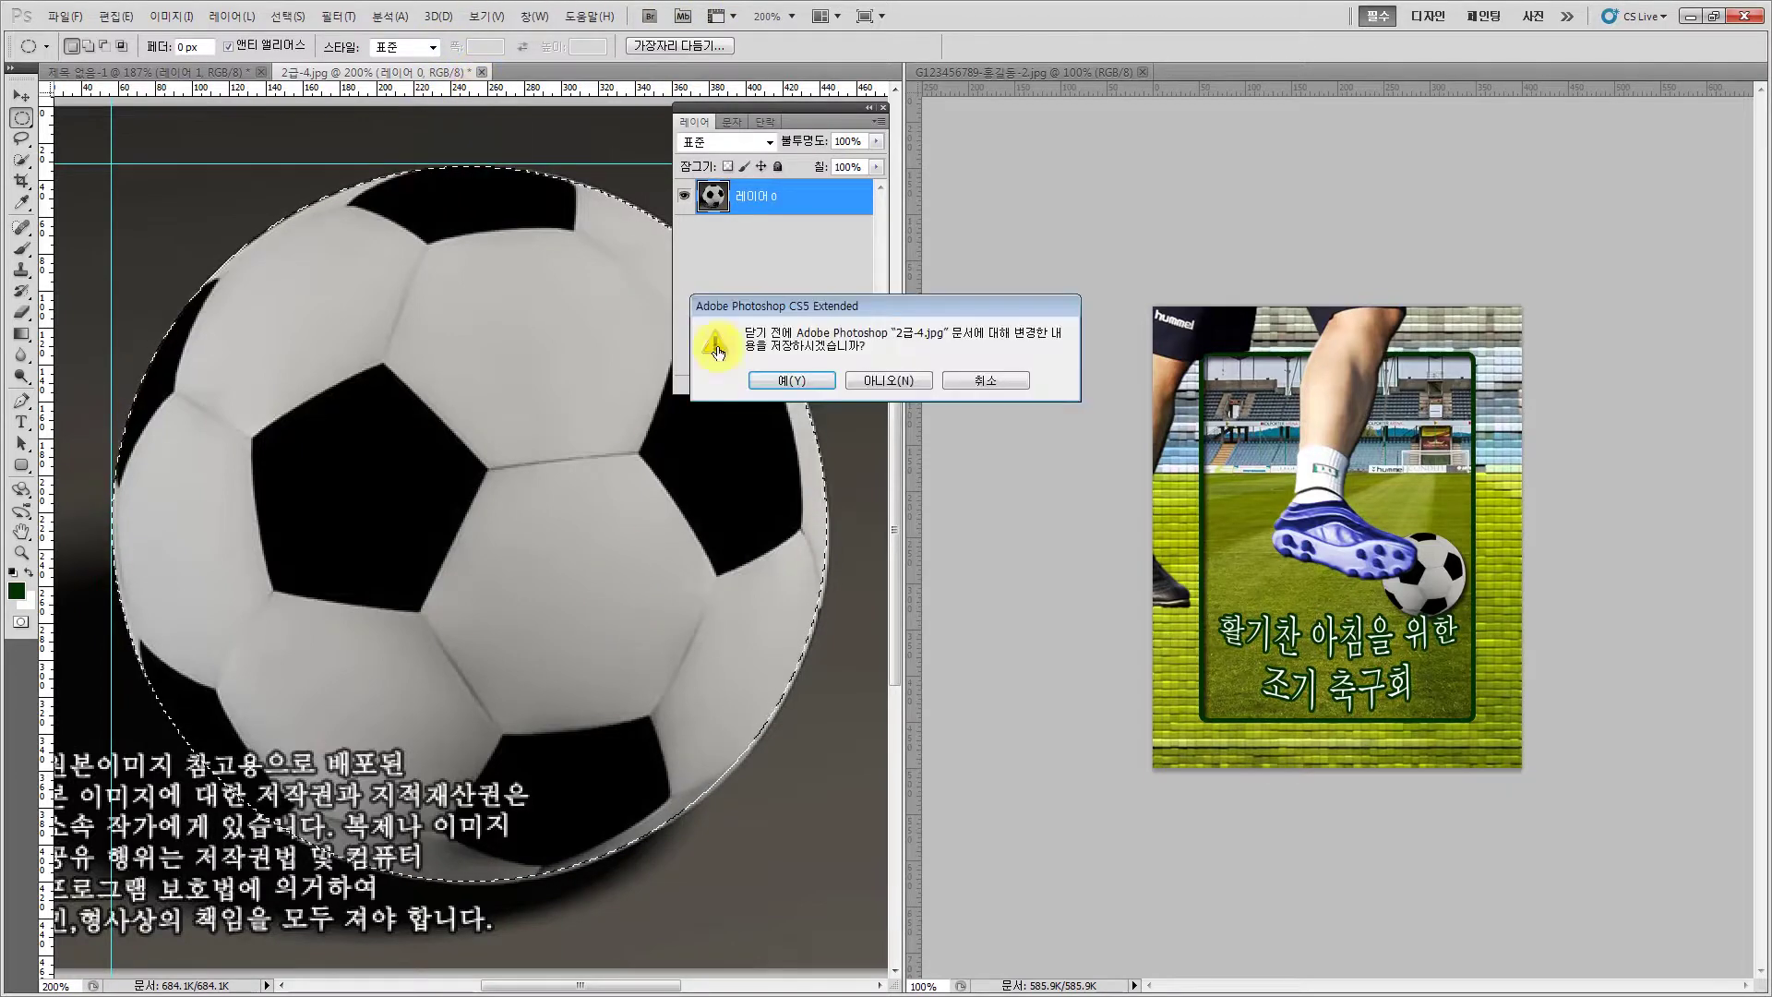
pyautogui.click(882, 386)
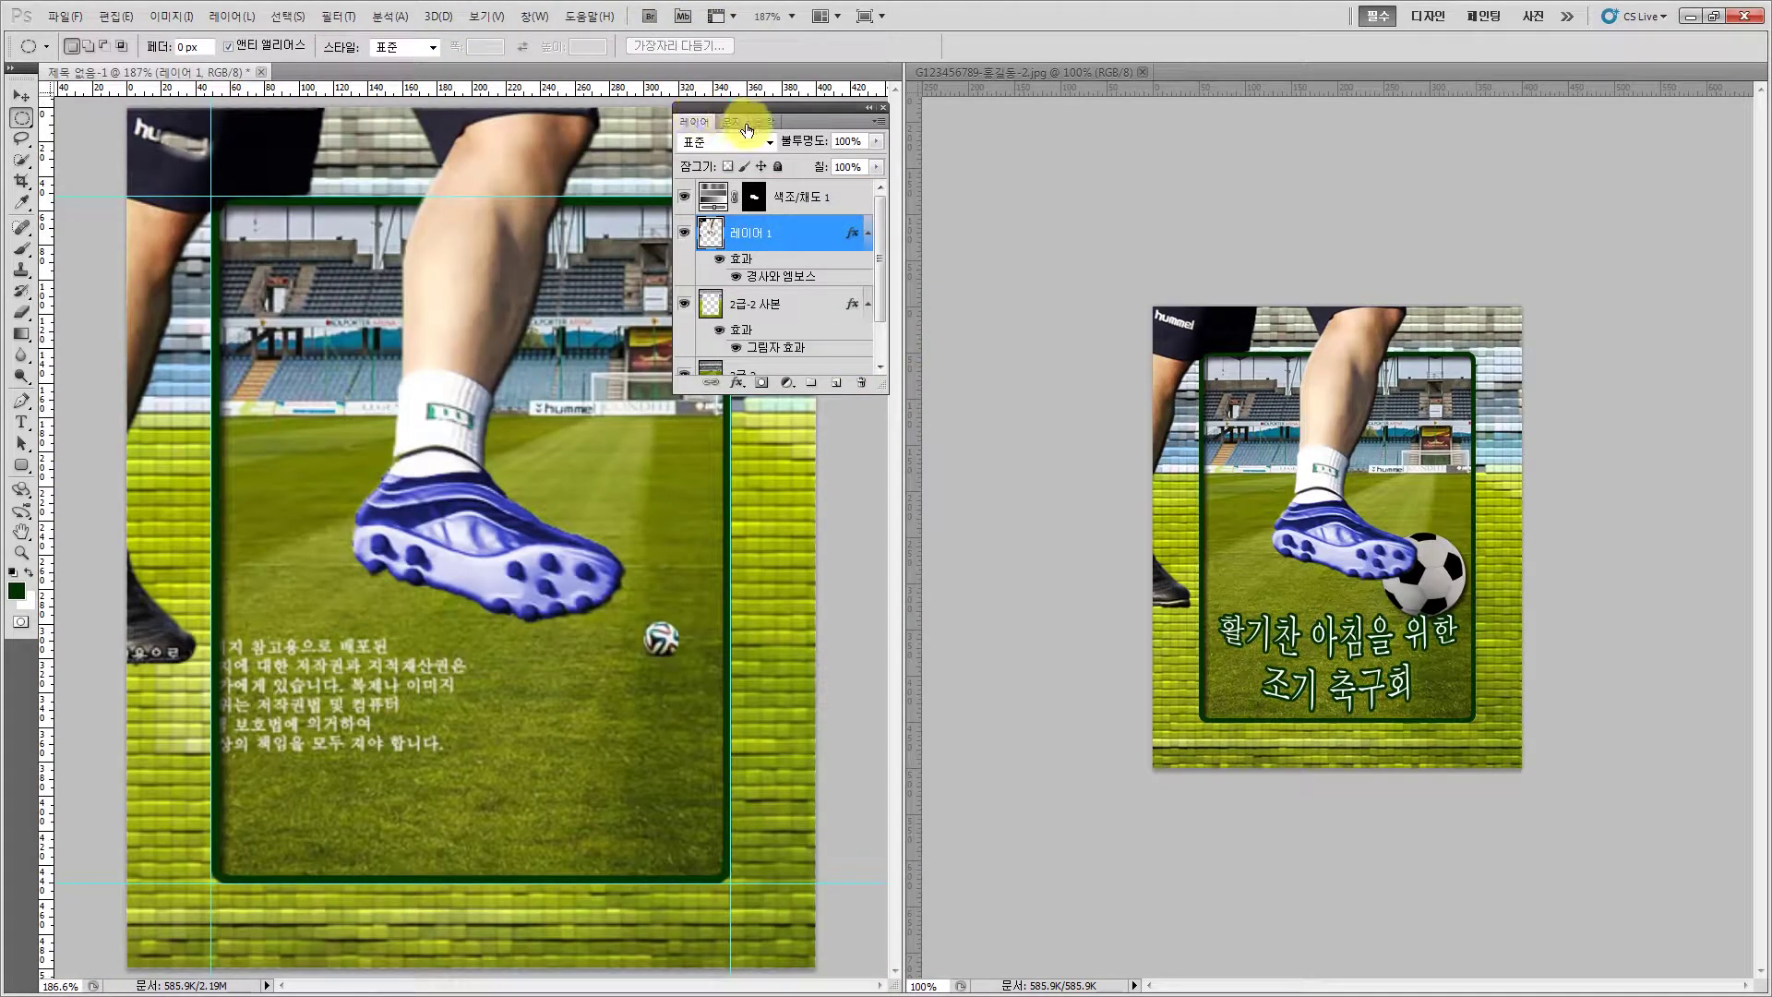
pyautogui.moveTo(748, 114); pyautogui.dragTo(864, 188)
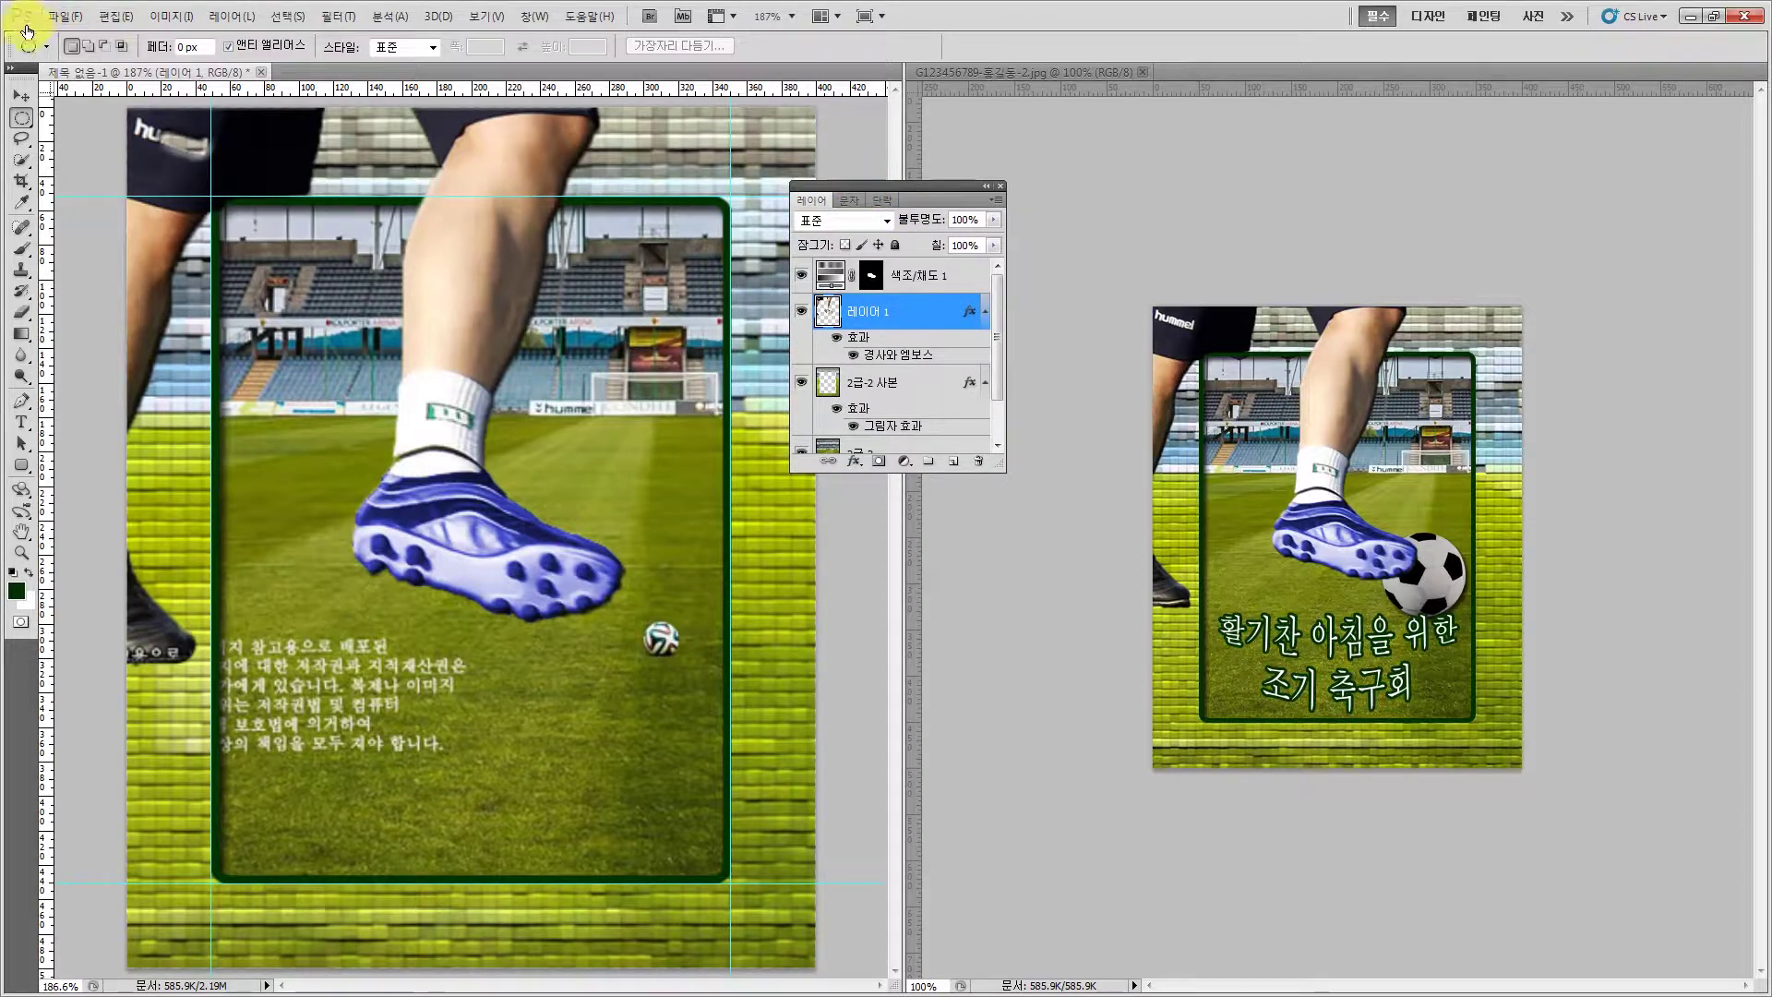
pyautogui.click(21, 97)
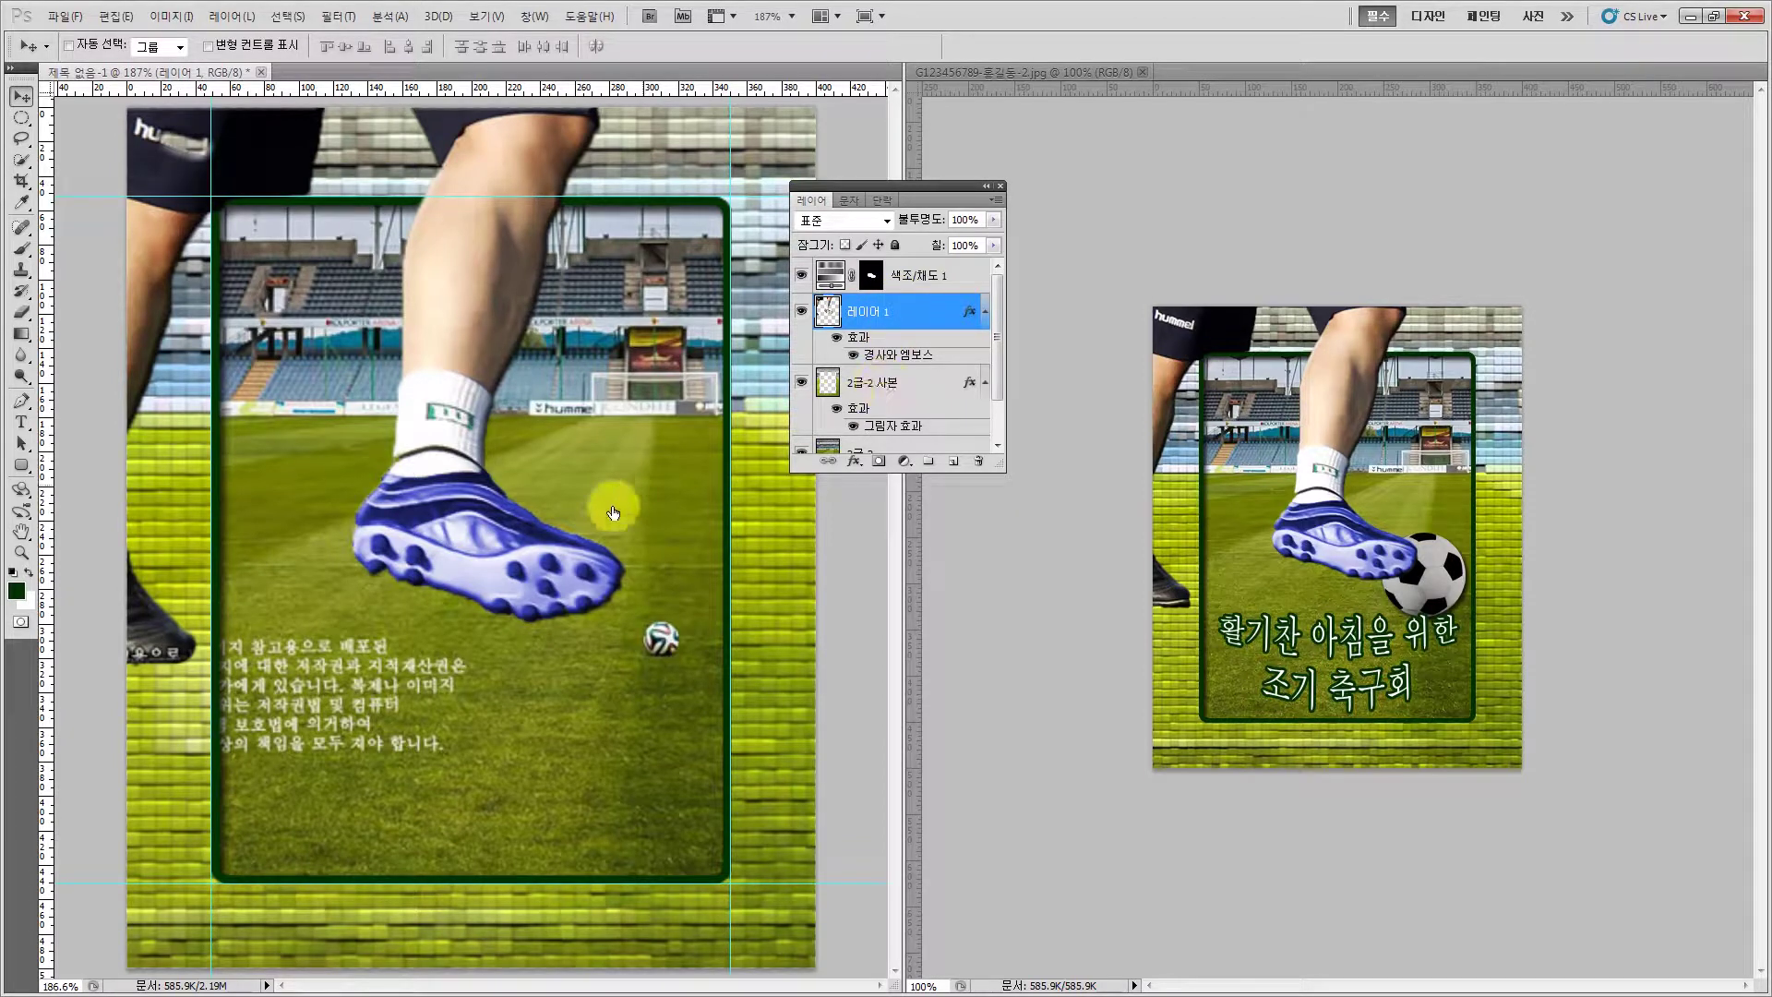
pyautogui.click(916, 384)
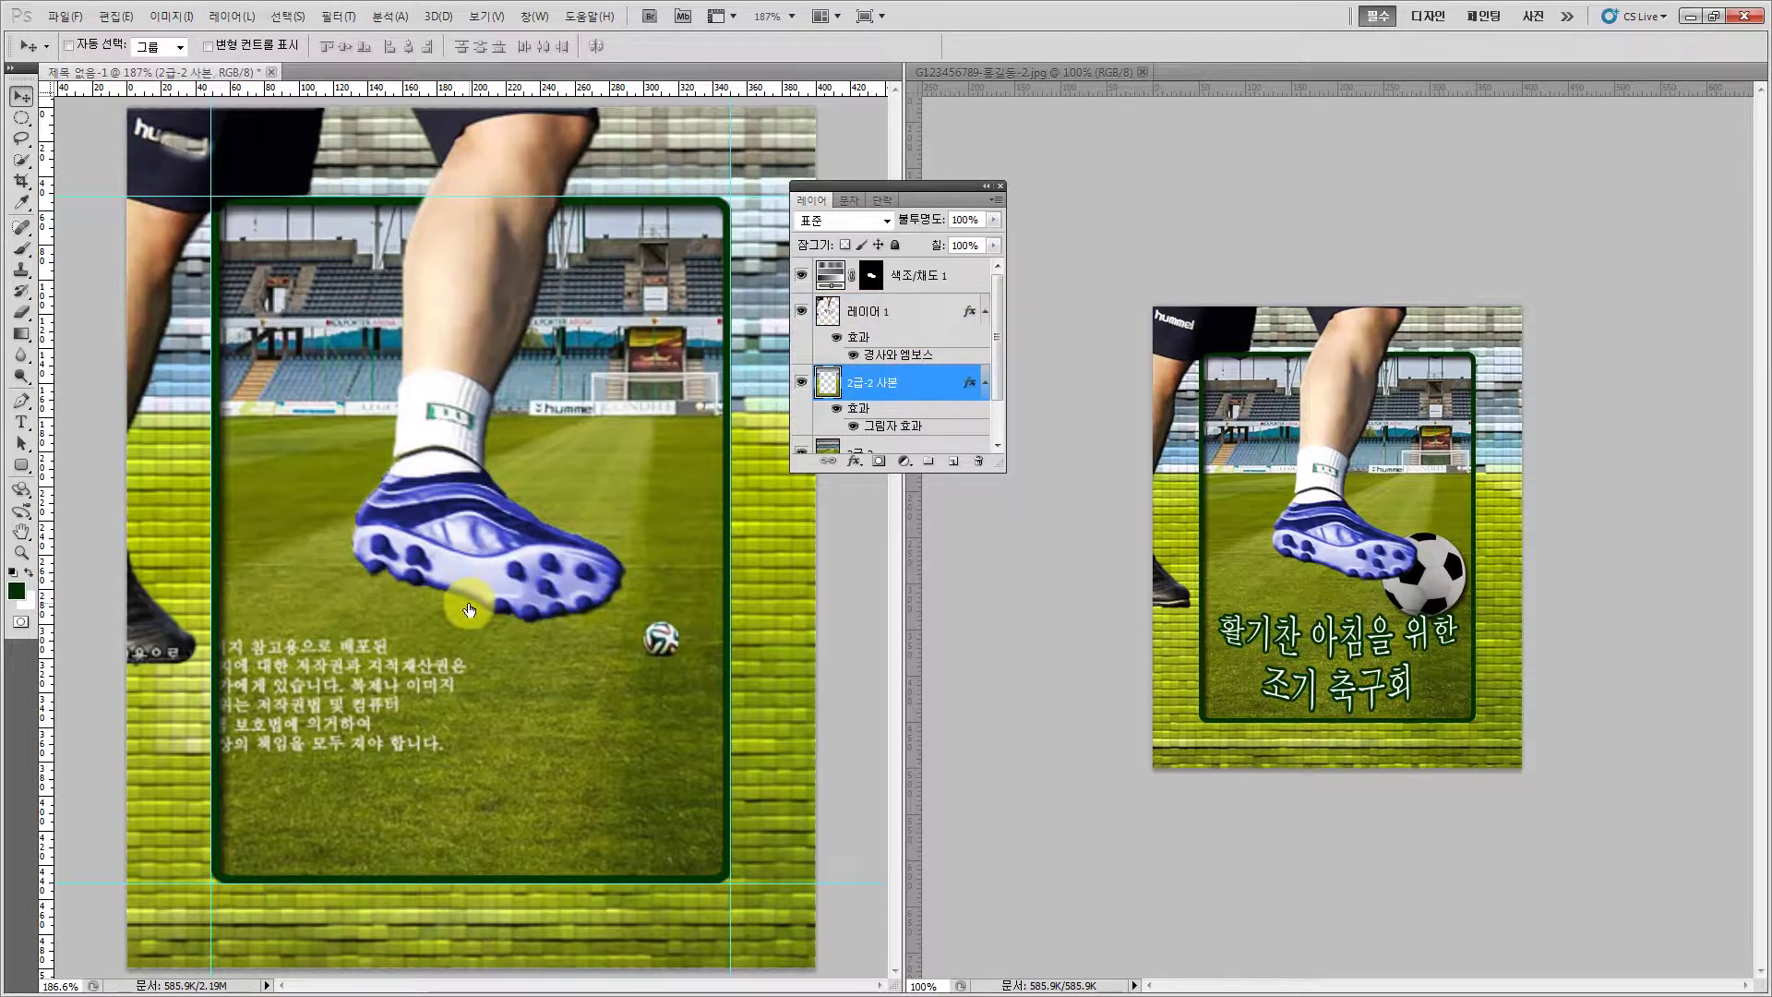
pyautogui.hotkey('ctrl', 'v')
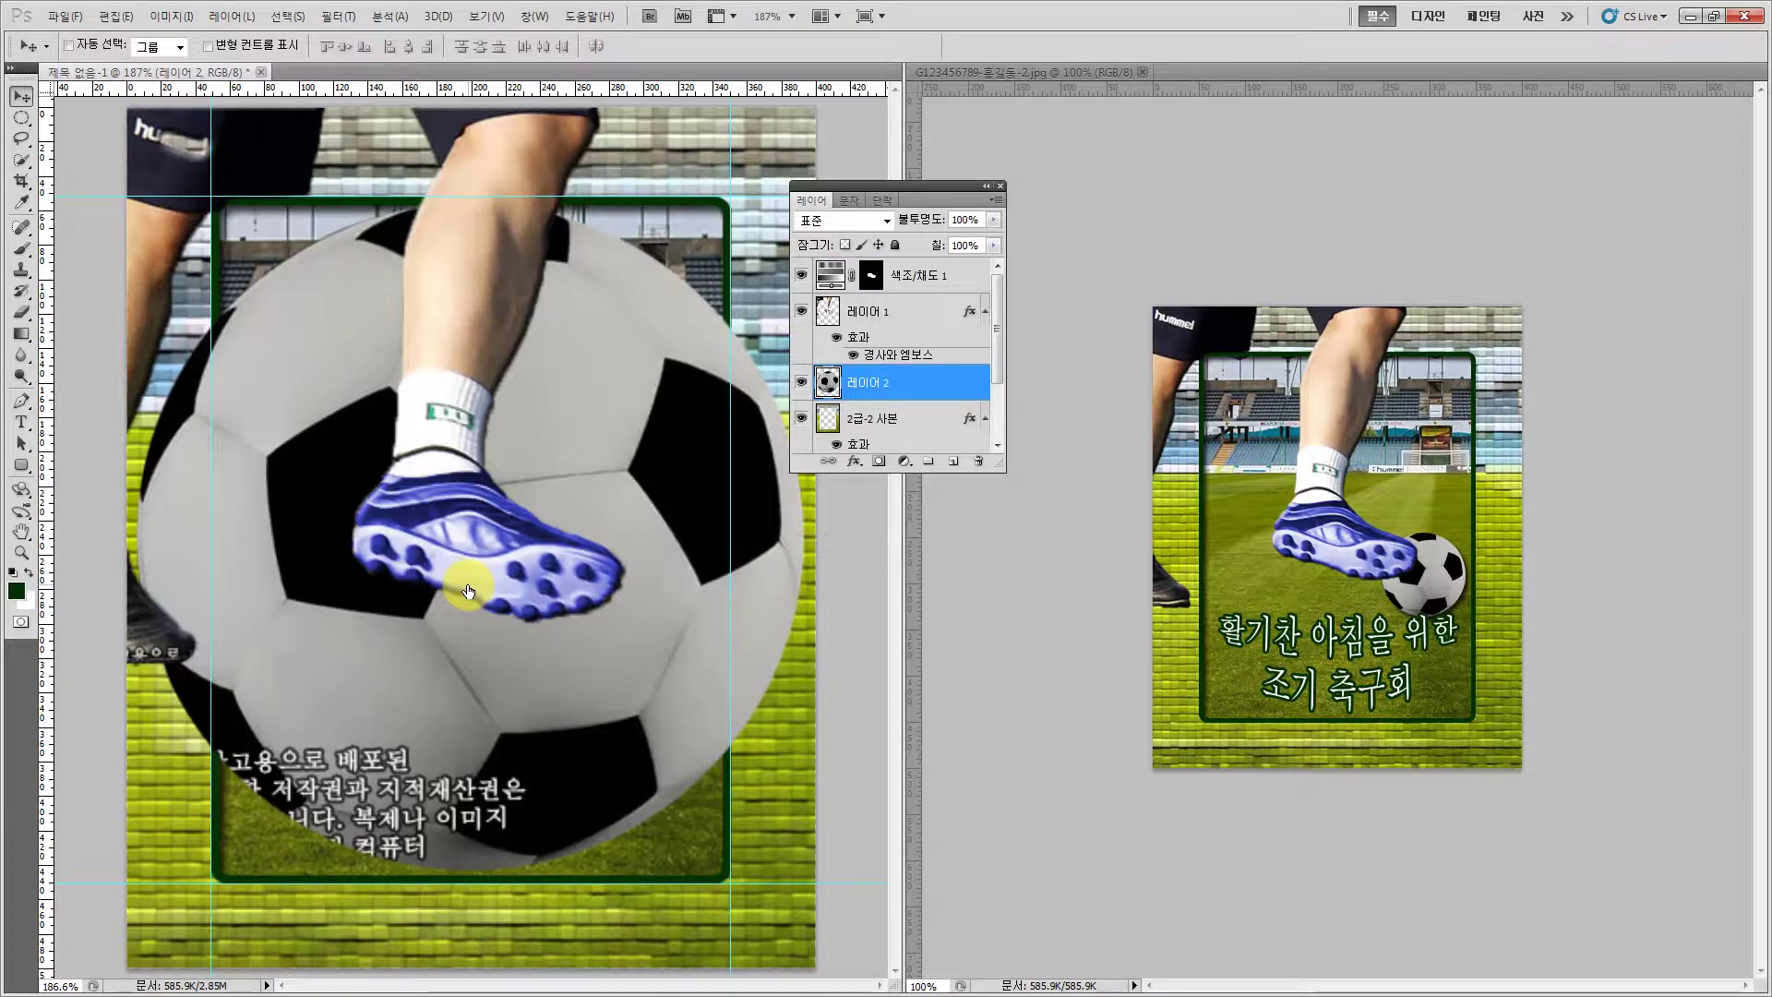
# Scale the ball proportionally to about 24.7% and place it inside the frame, partly behind the toe of the blue shoe
pyautogui.hotkey('ctrl', 't')
pyautogui.moveTo(135, 213); pyautogui.dragTo(596, 693)
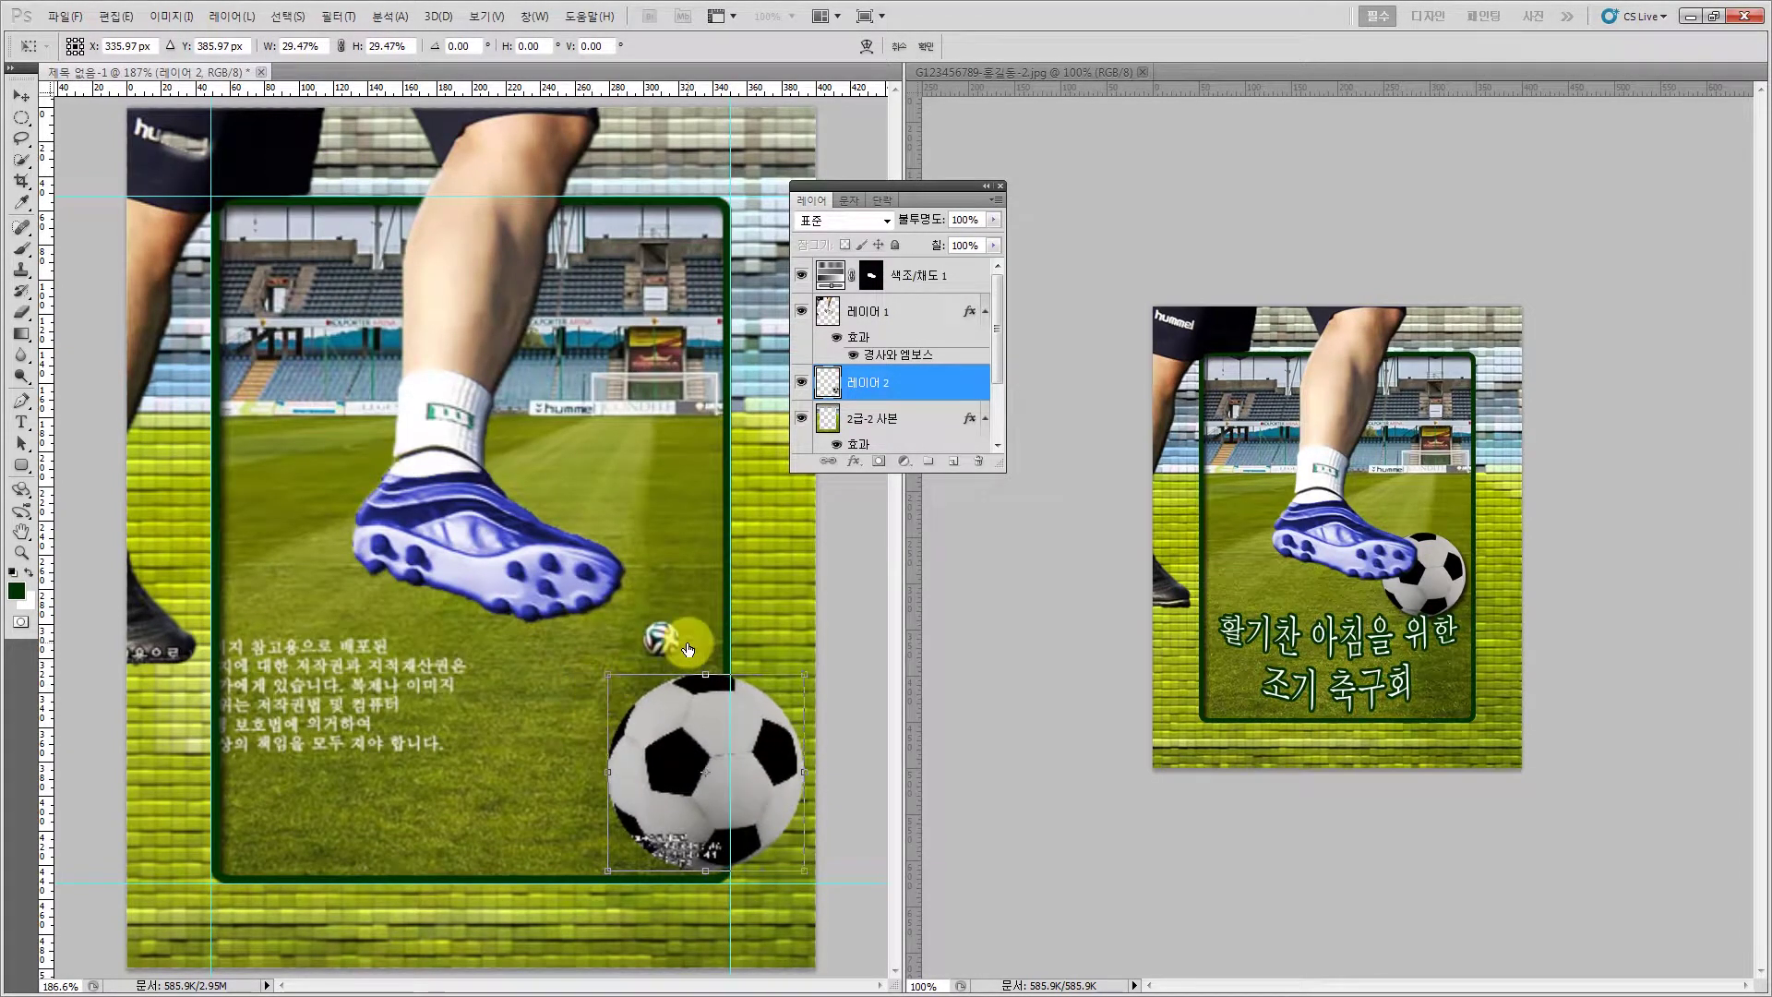
pyautogui.moveTo(696, 767); pyautogui.dragTo(599, 598)
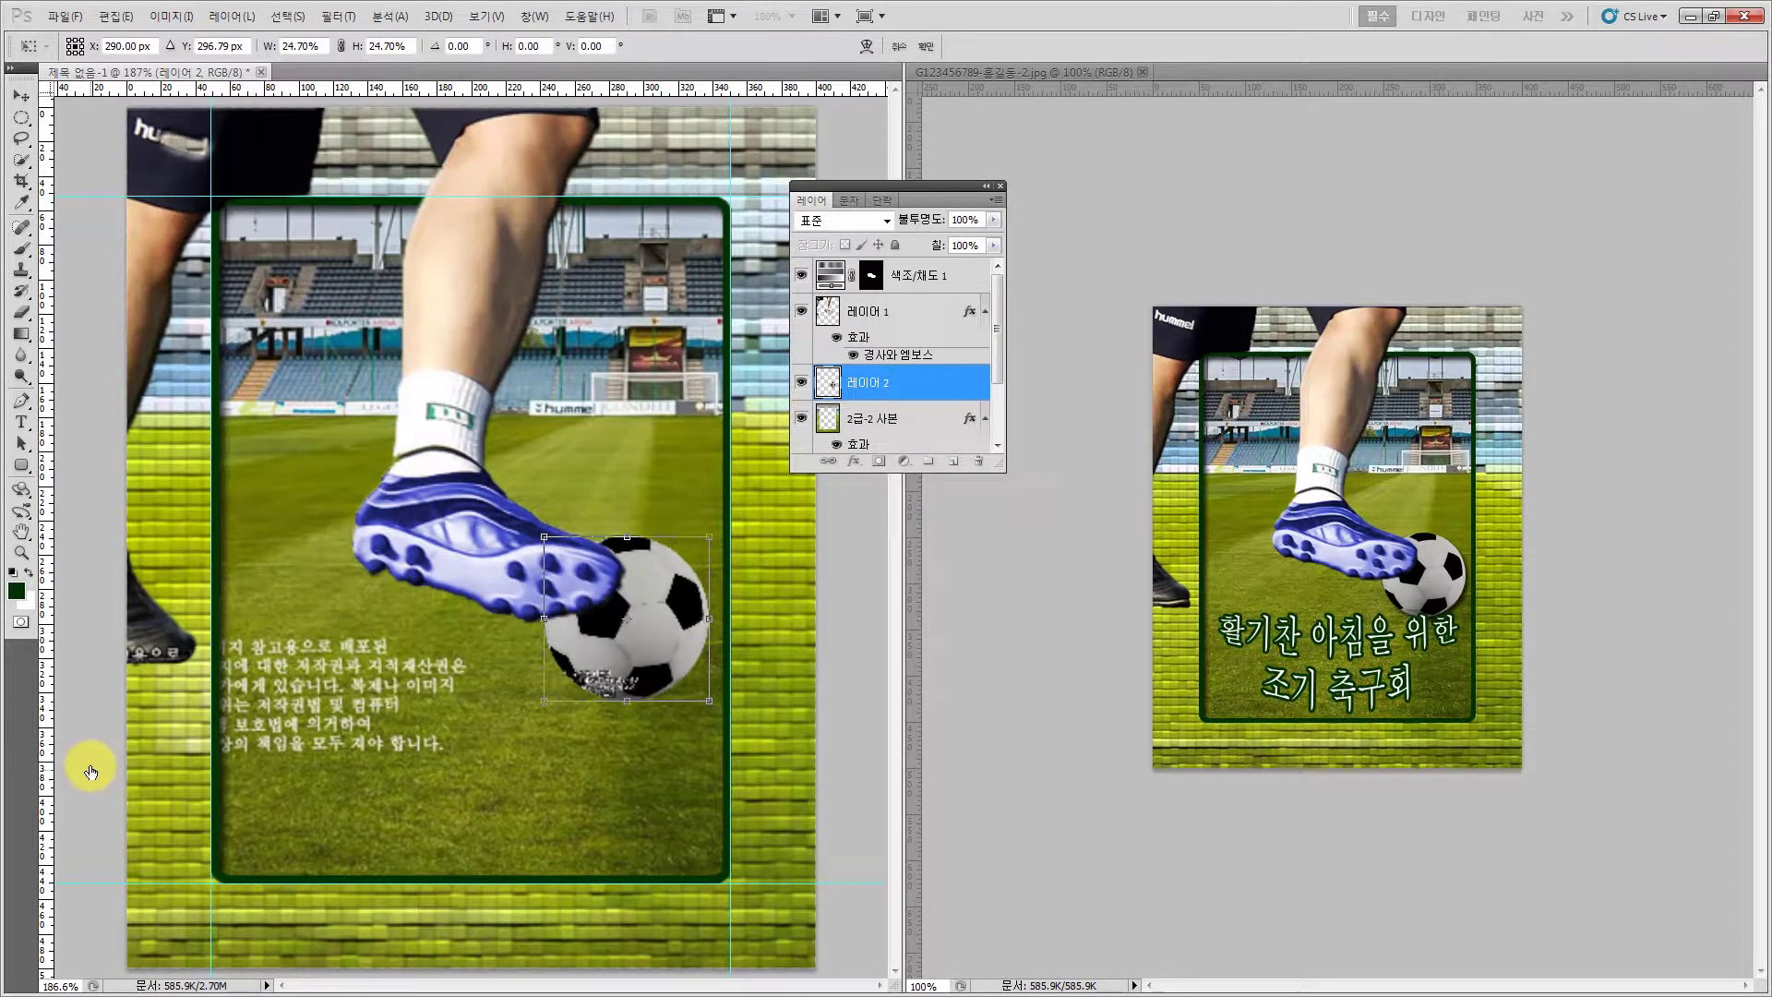
pyautogui.press('Return')
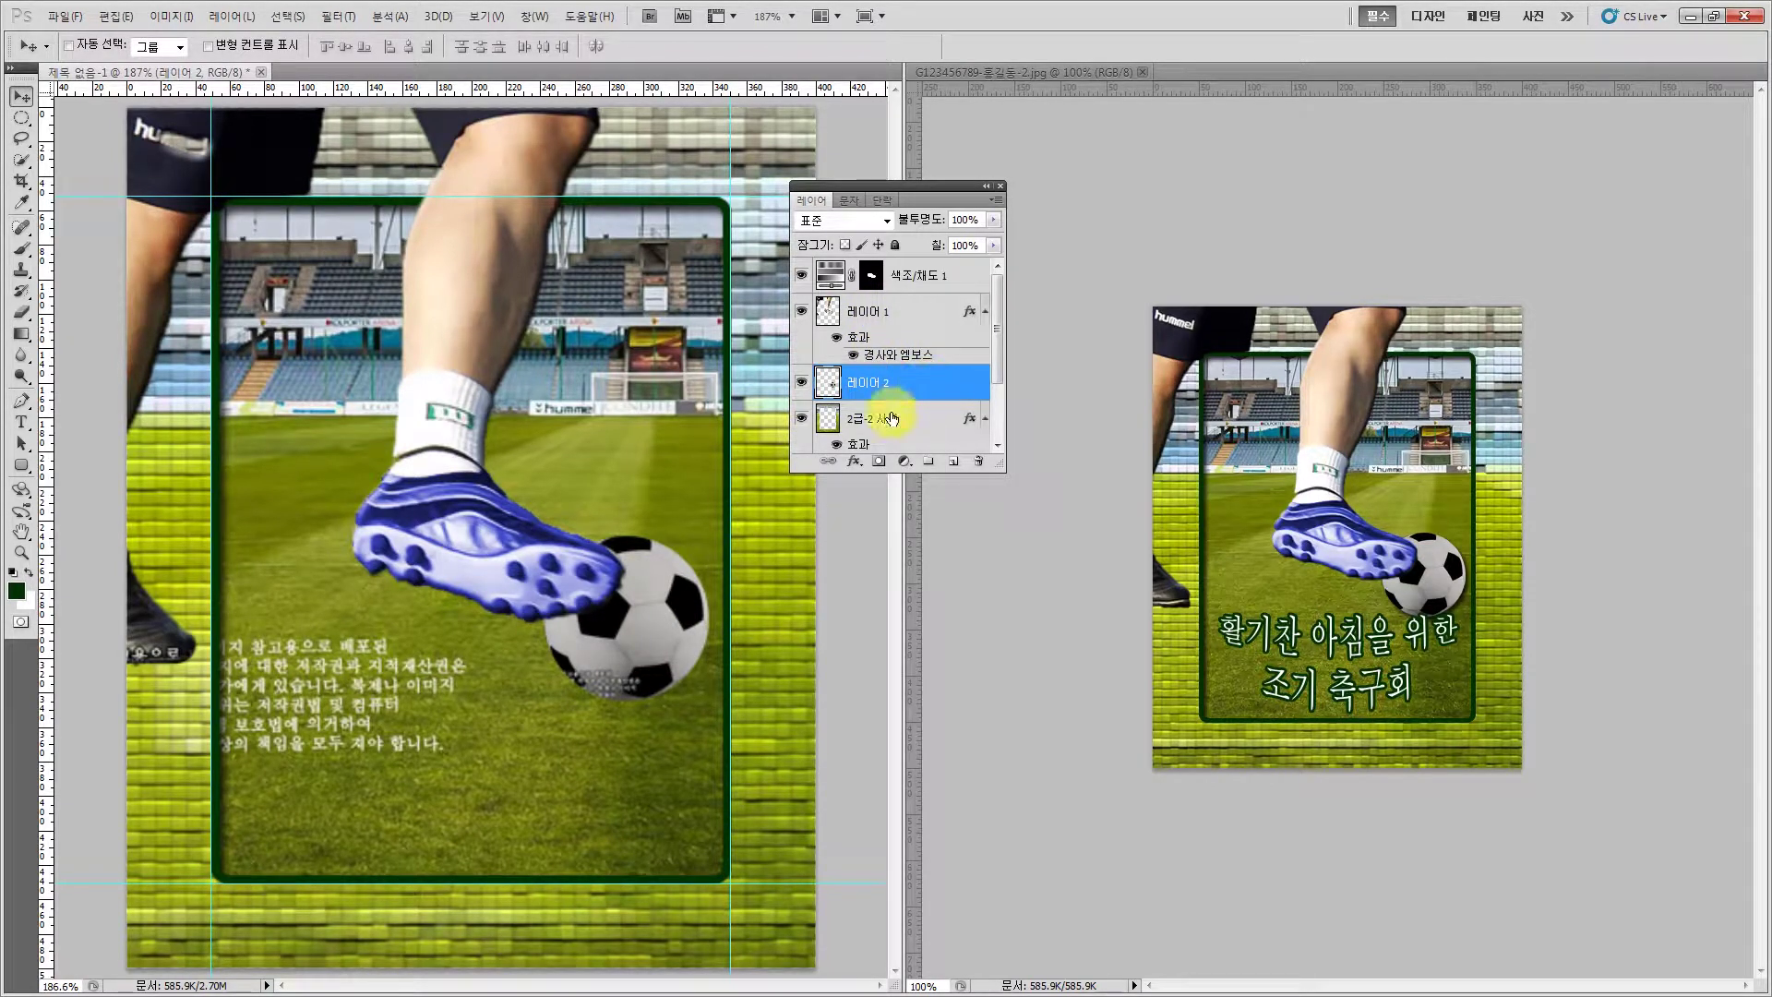
# Apply a Drop Shadow layer style to the ball with the default 75% opacity, 120° angle, 5 px distance and 5 px size
pyautogui.click(855, 461)
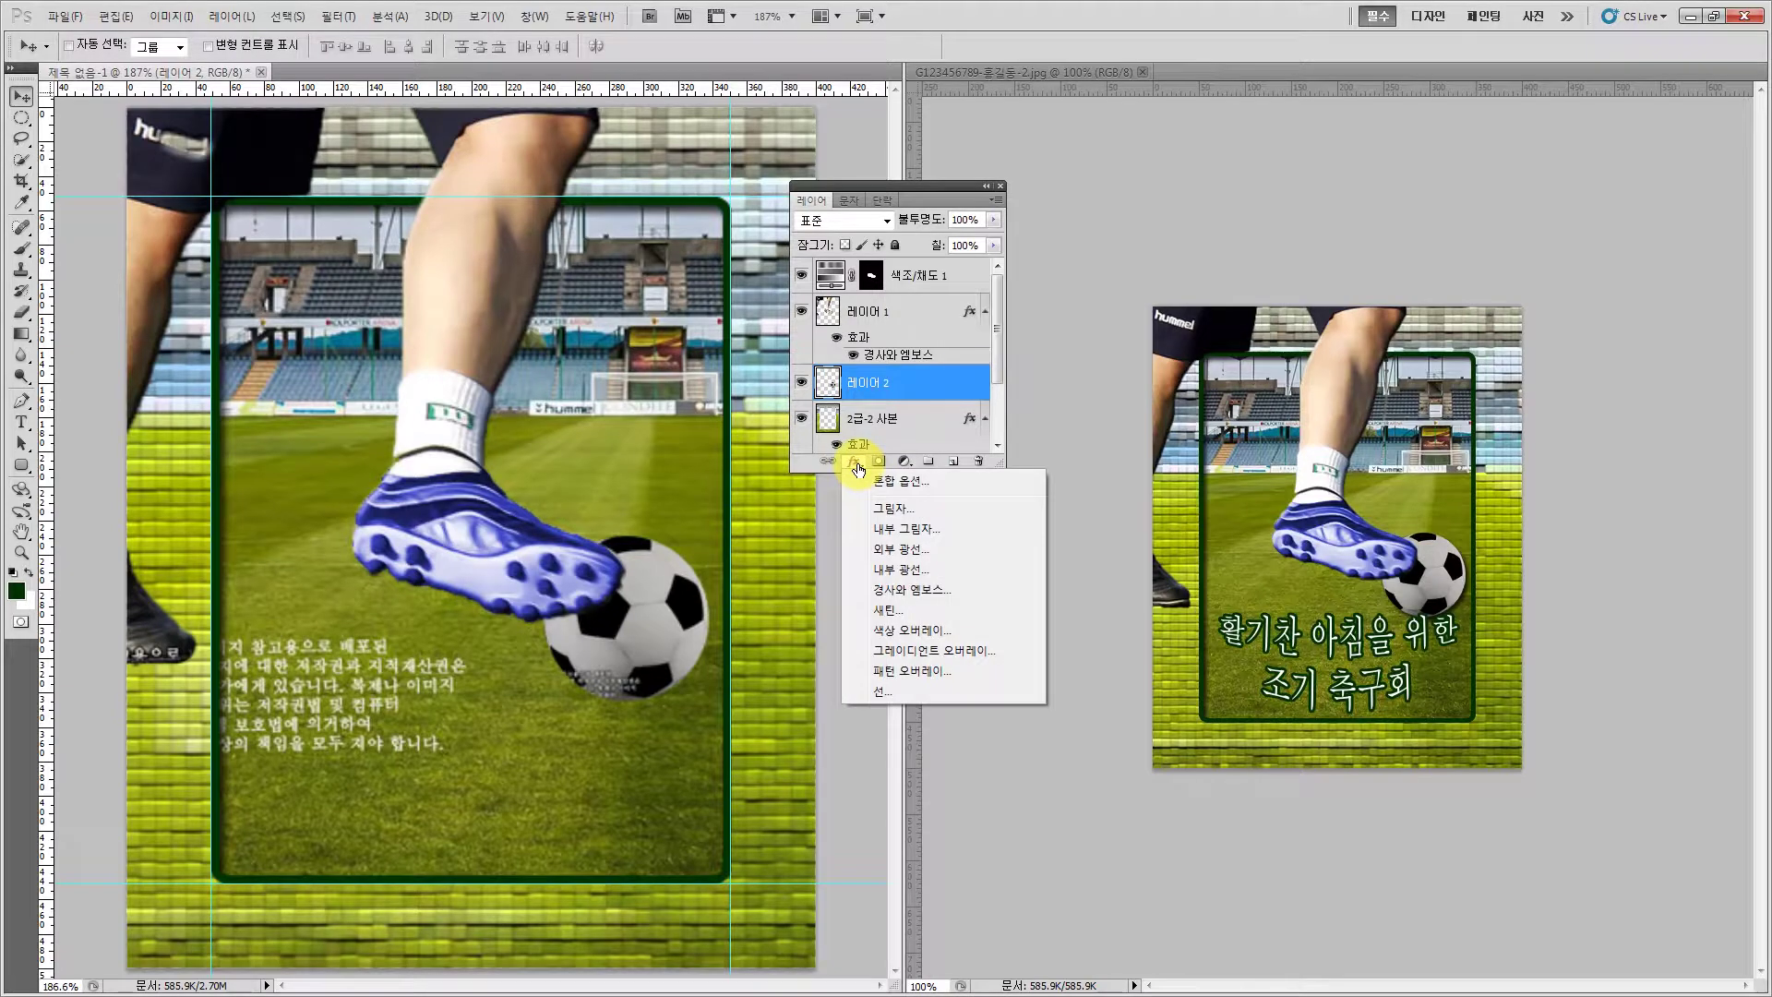
pyautogui.click(893, 509)
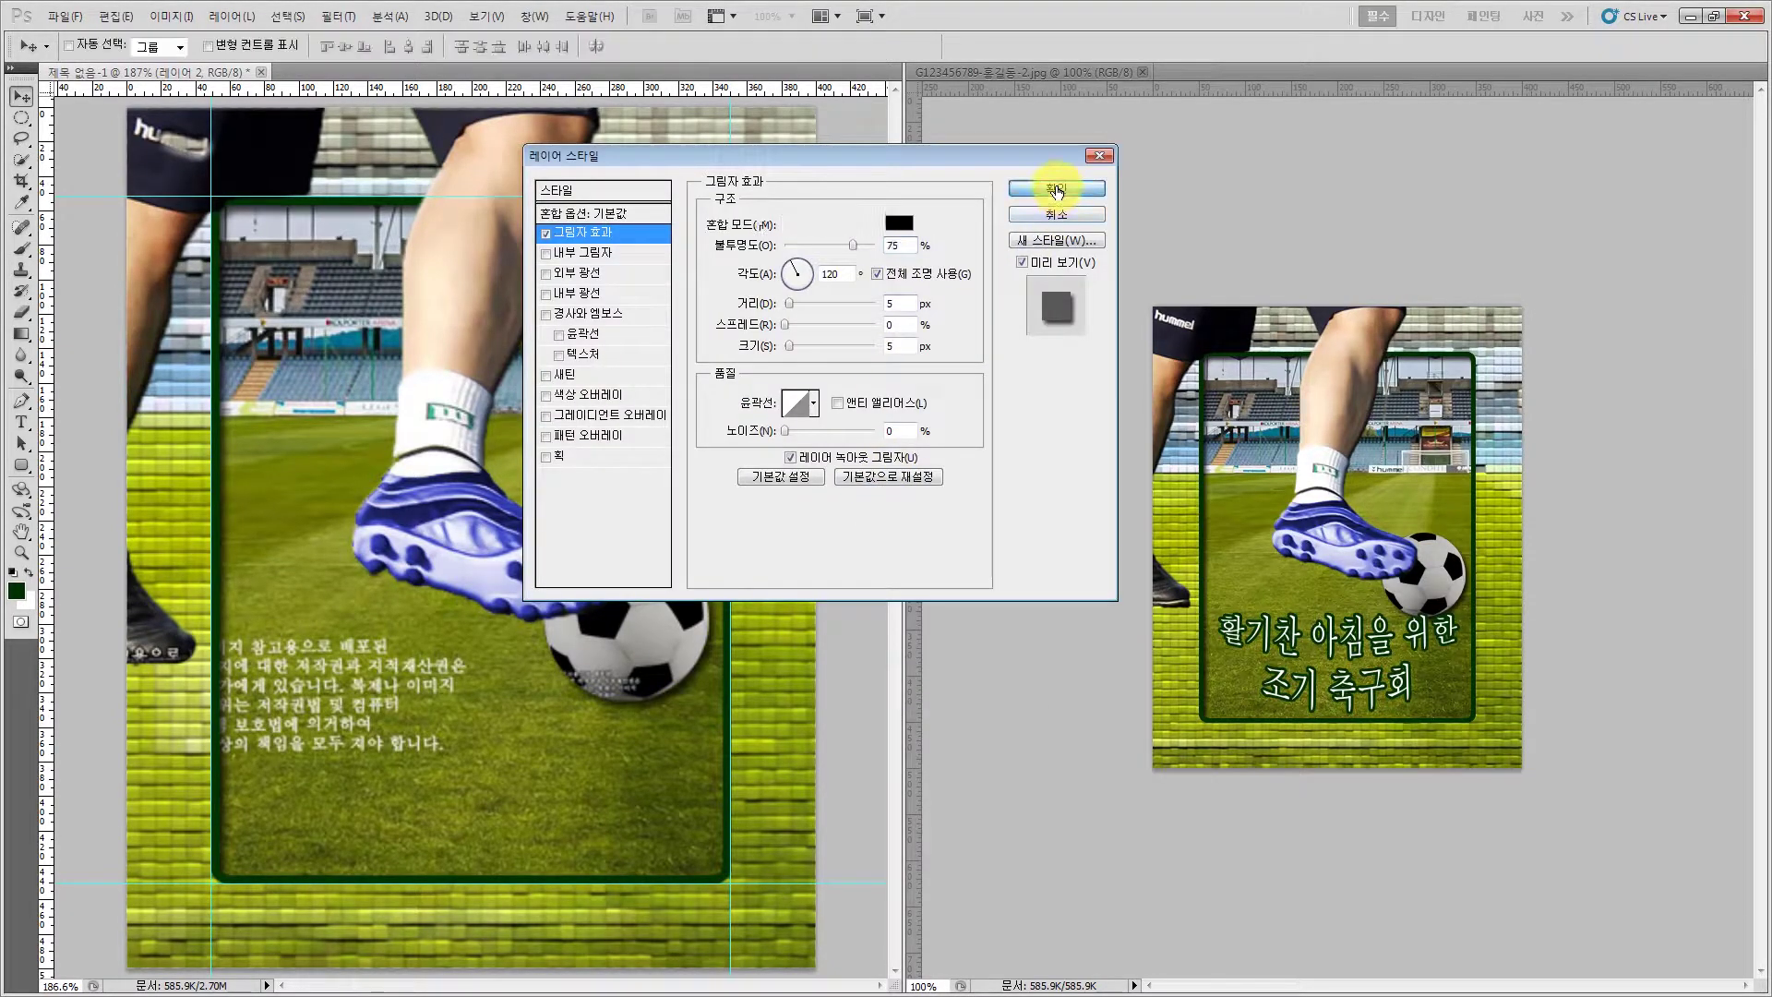
pyautogui.click(1057, 188)
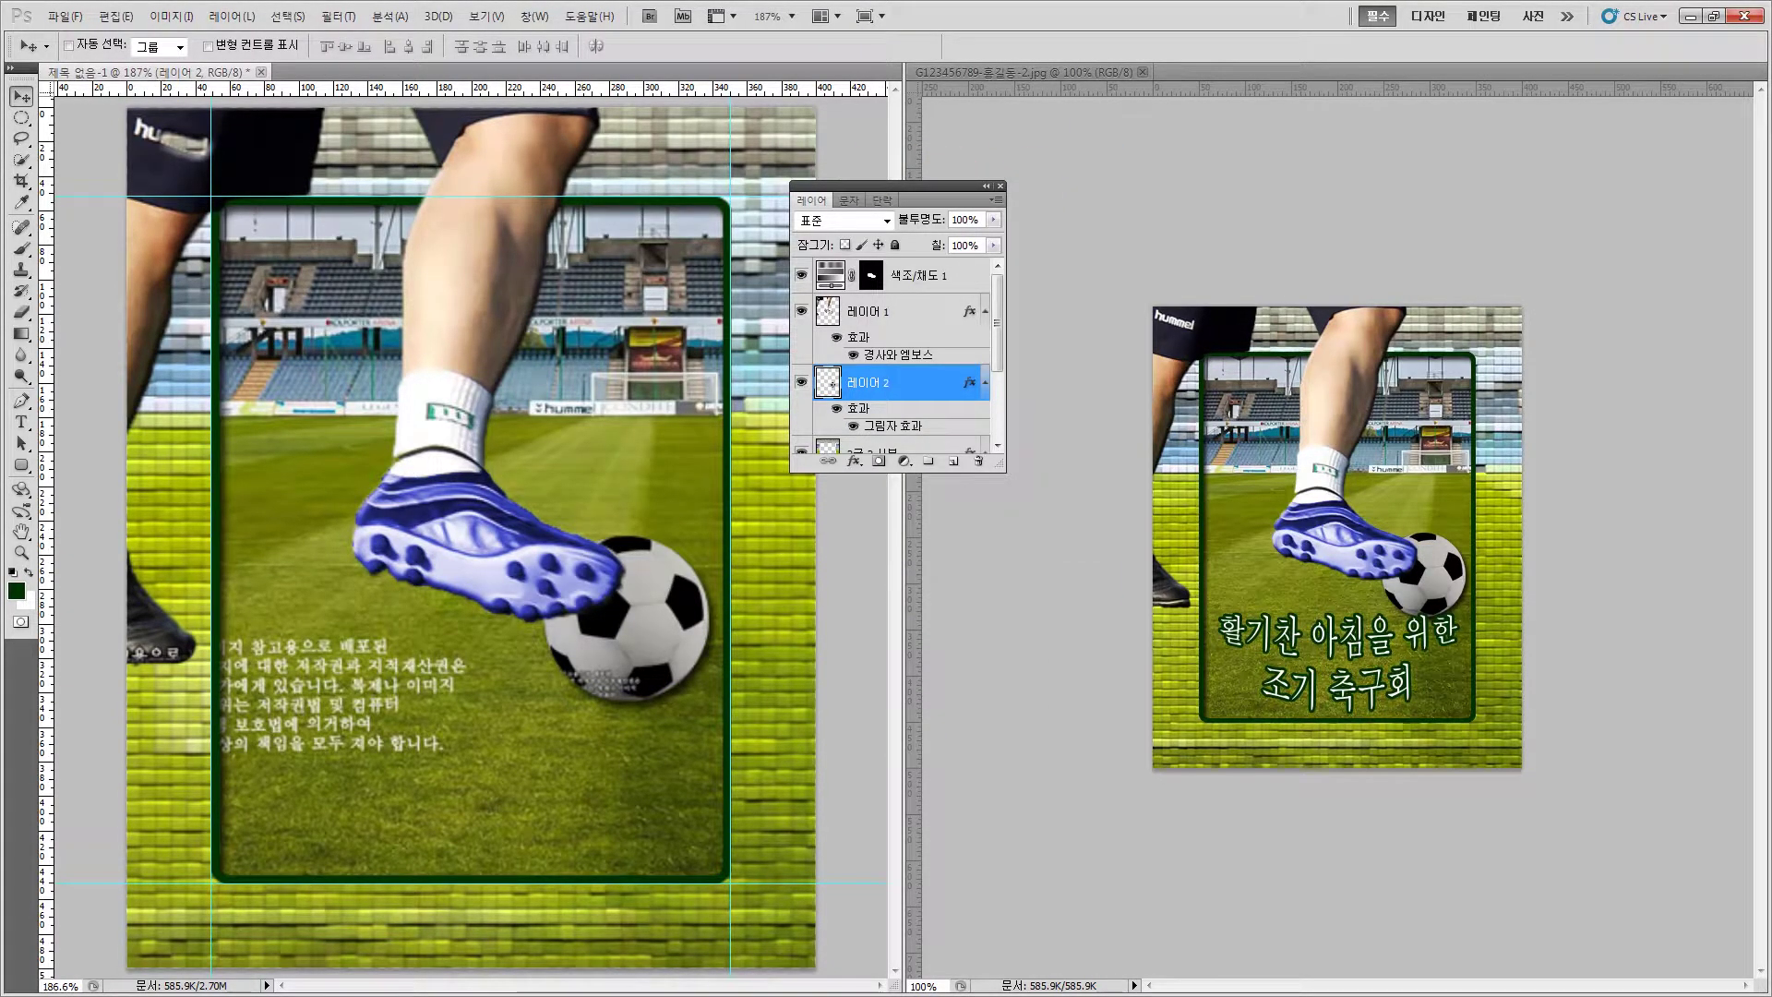
# Switch to the exam PDF, highlight the text effect heading, wording, font and Stroke requirements, and return to Photoshop
pyautogui.hotkey('alt', 'Tab')
pyautogui.moveTo(161, 817); pyautogui.dragTo(238, 824)
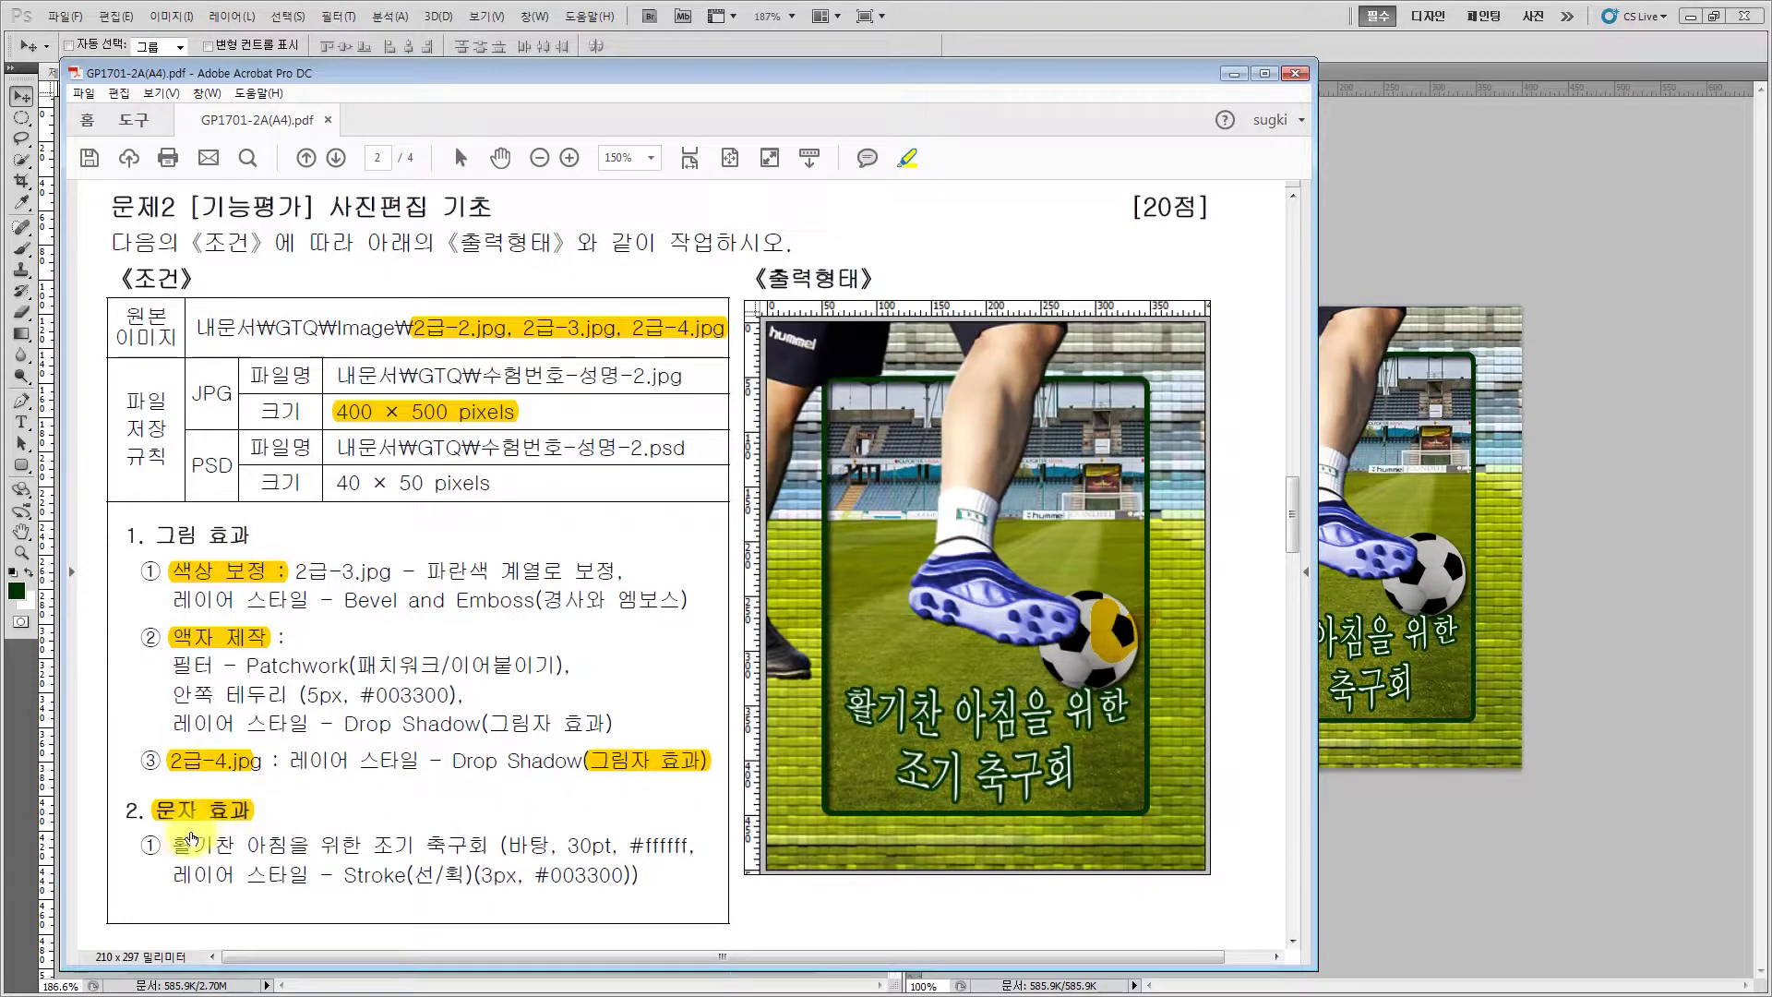
pyautogui.moveTo(174, 845); pyautogui.dragTo(678, 851)
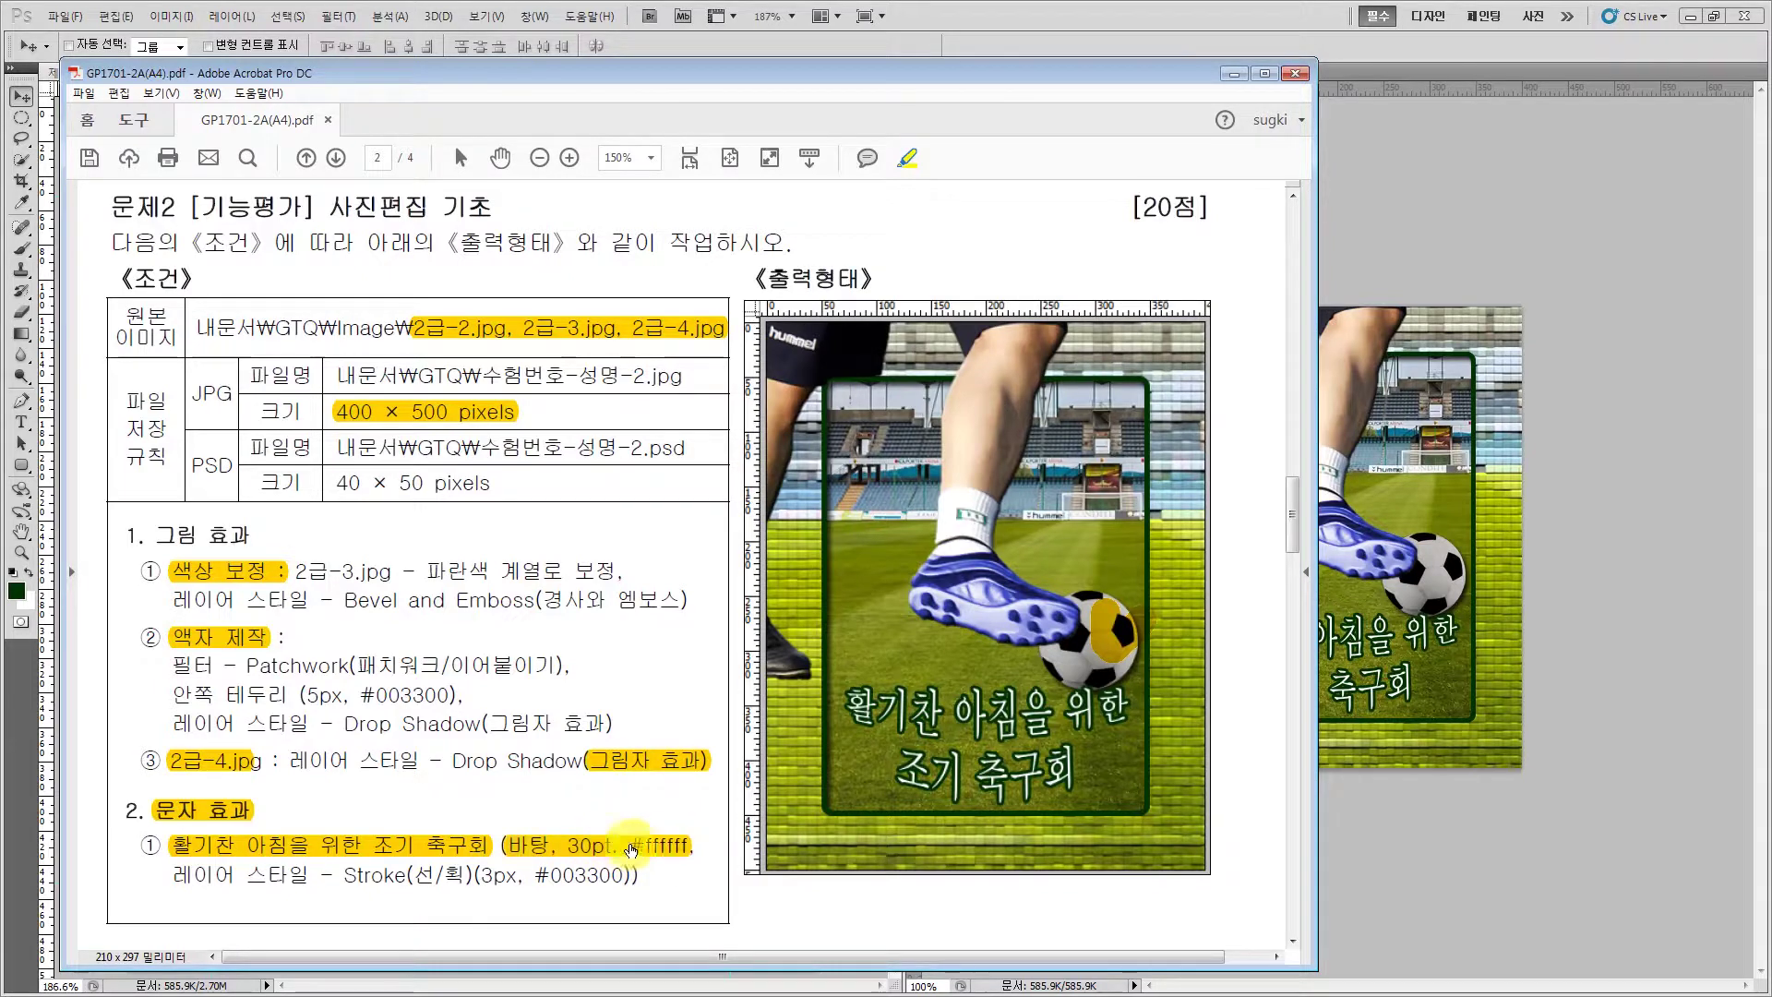
pyautogui.moveTo(179, 878); pyautogui.dragTo(644, 884)
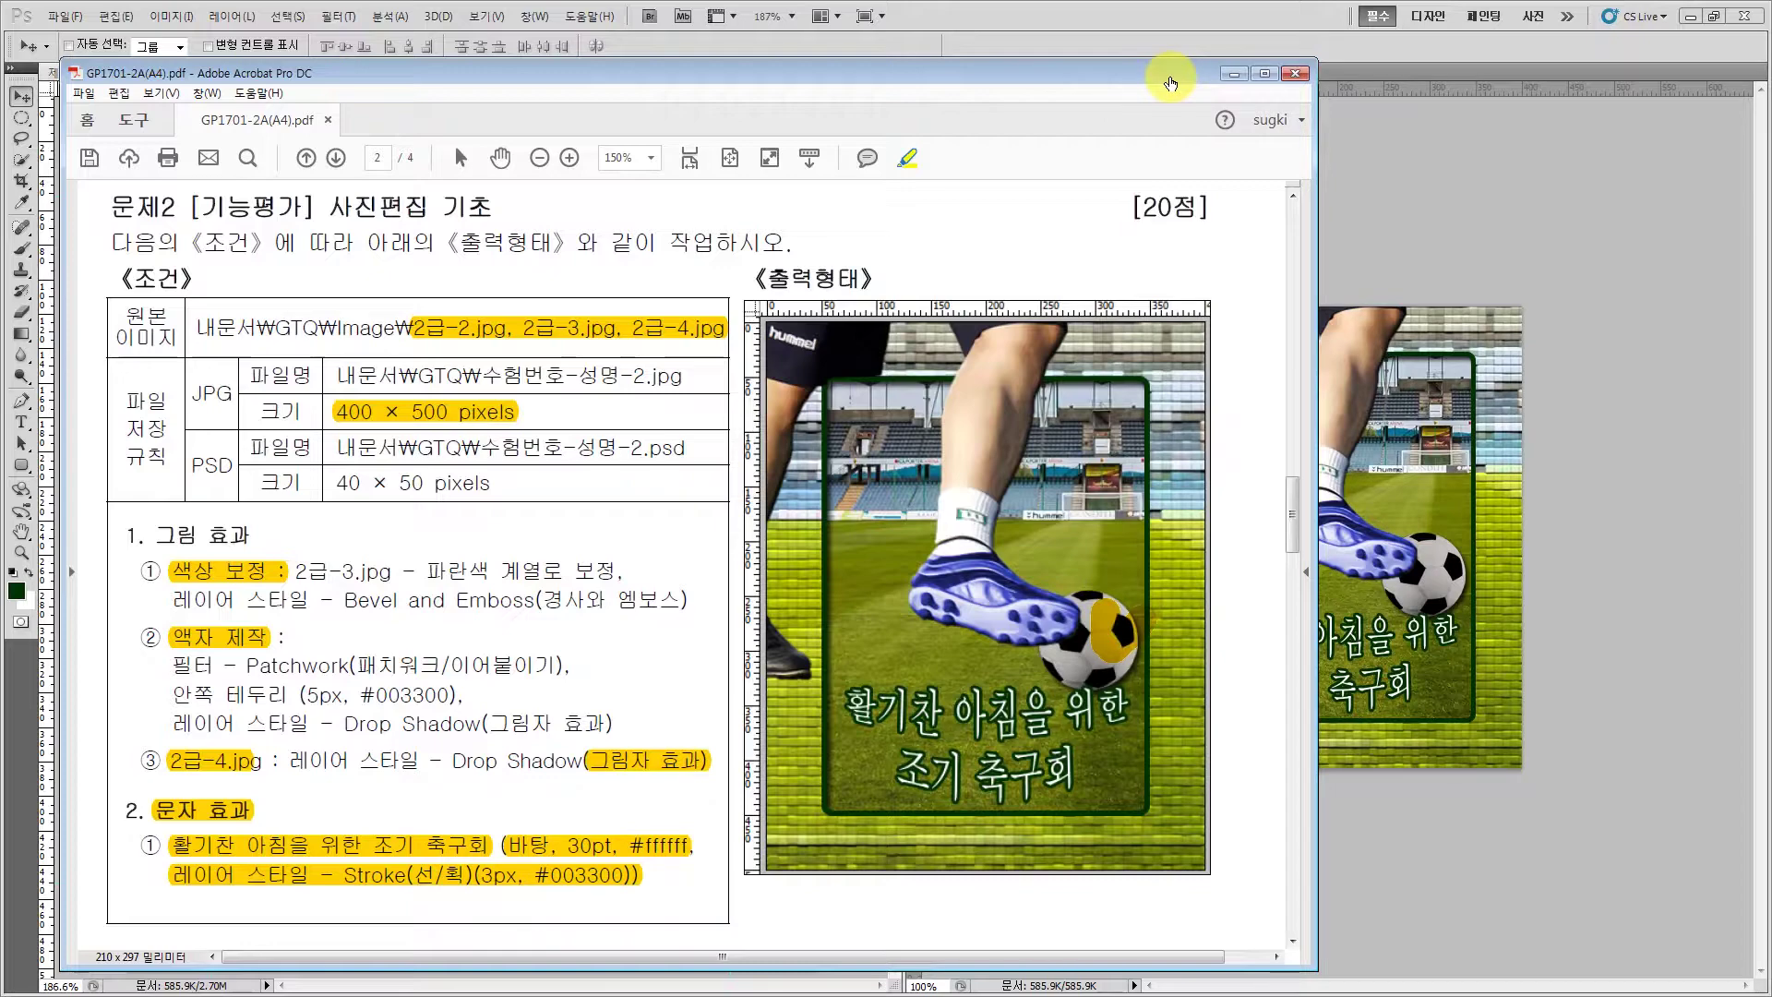
pyautogui.click(1235, 74)
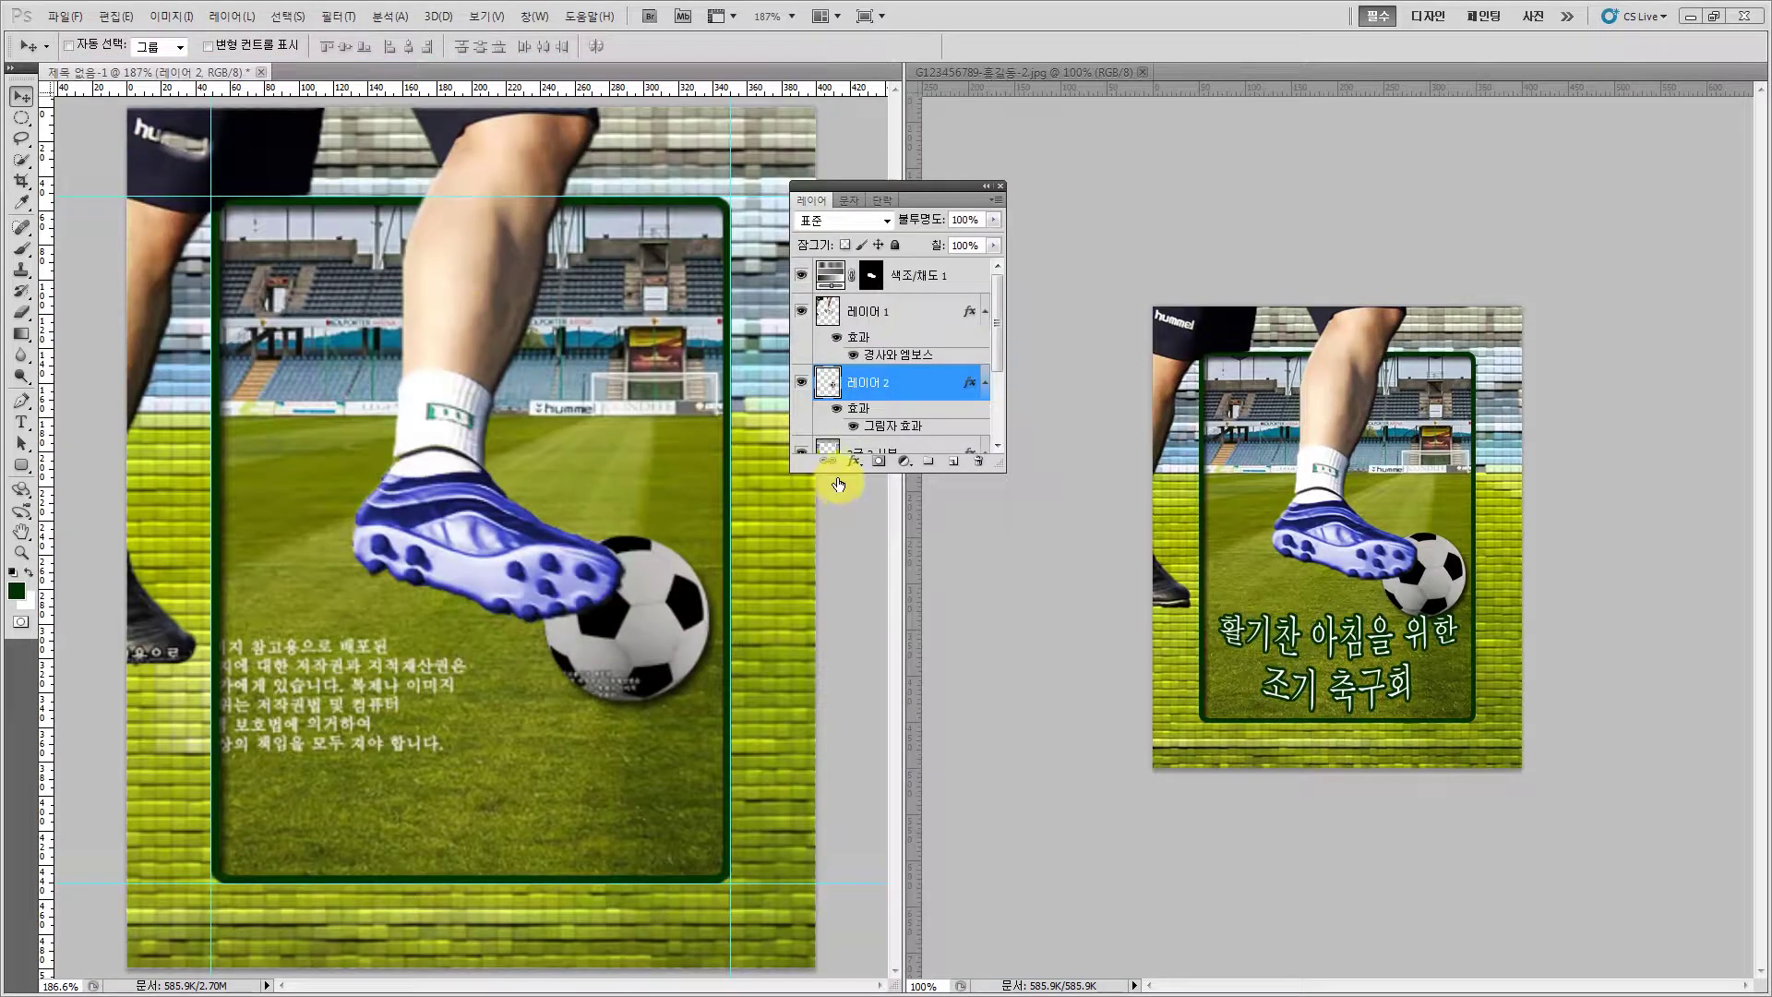
# Add a vertical guide at the canvas centre and enter centred white 바탕 30 pt text there on two lines: "활기찬 아침을 위한" and "조기 축구회"
pyautogui.click(23, 426)
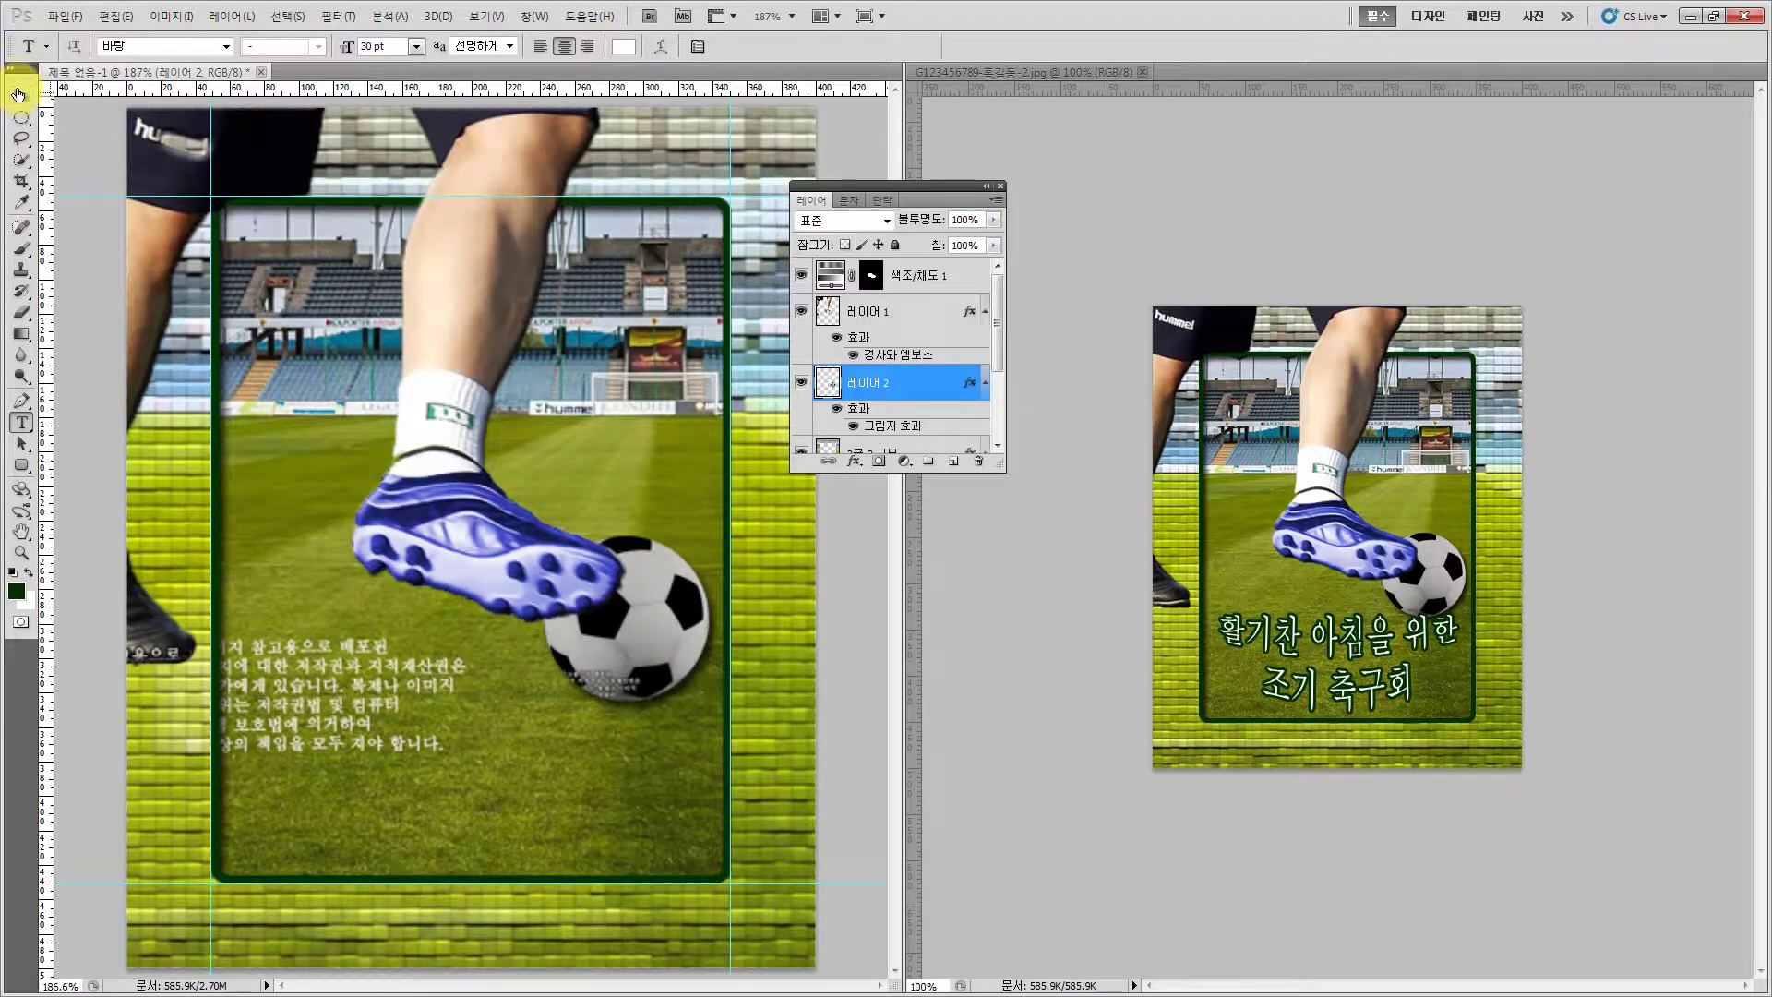
pyautogui.moveTo(47, 102); pyautogui.dragTo(471, 776)
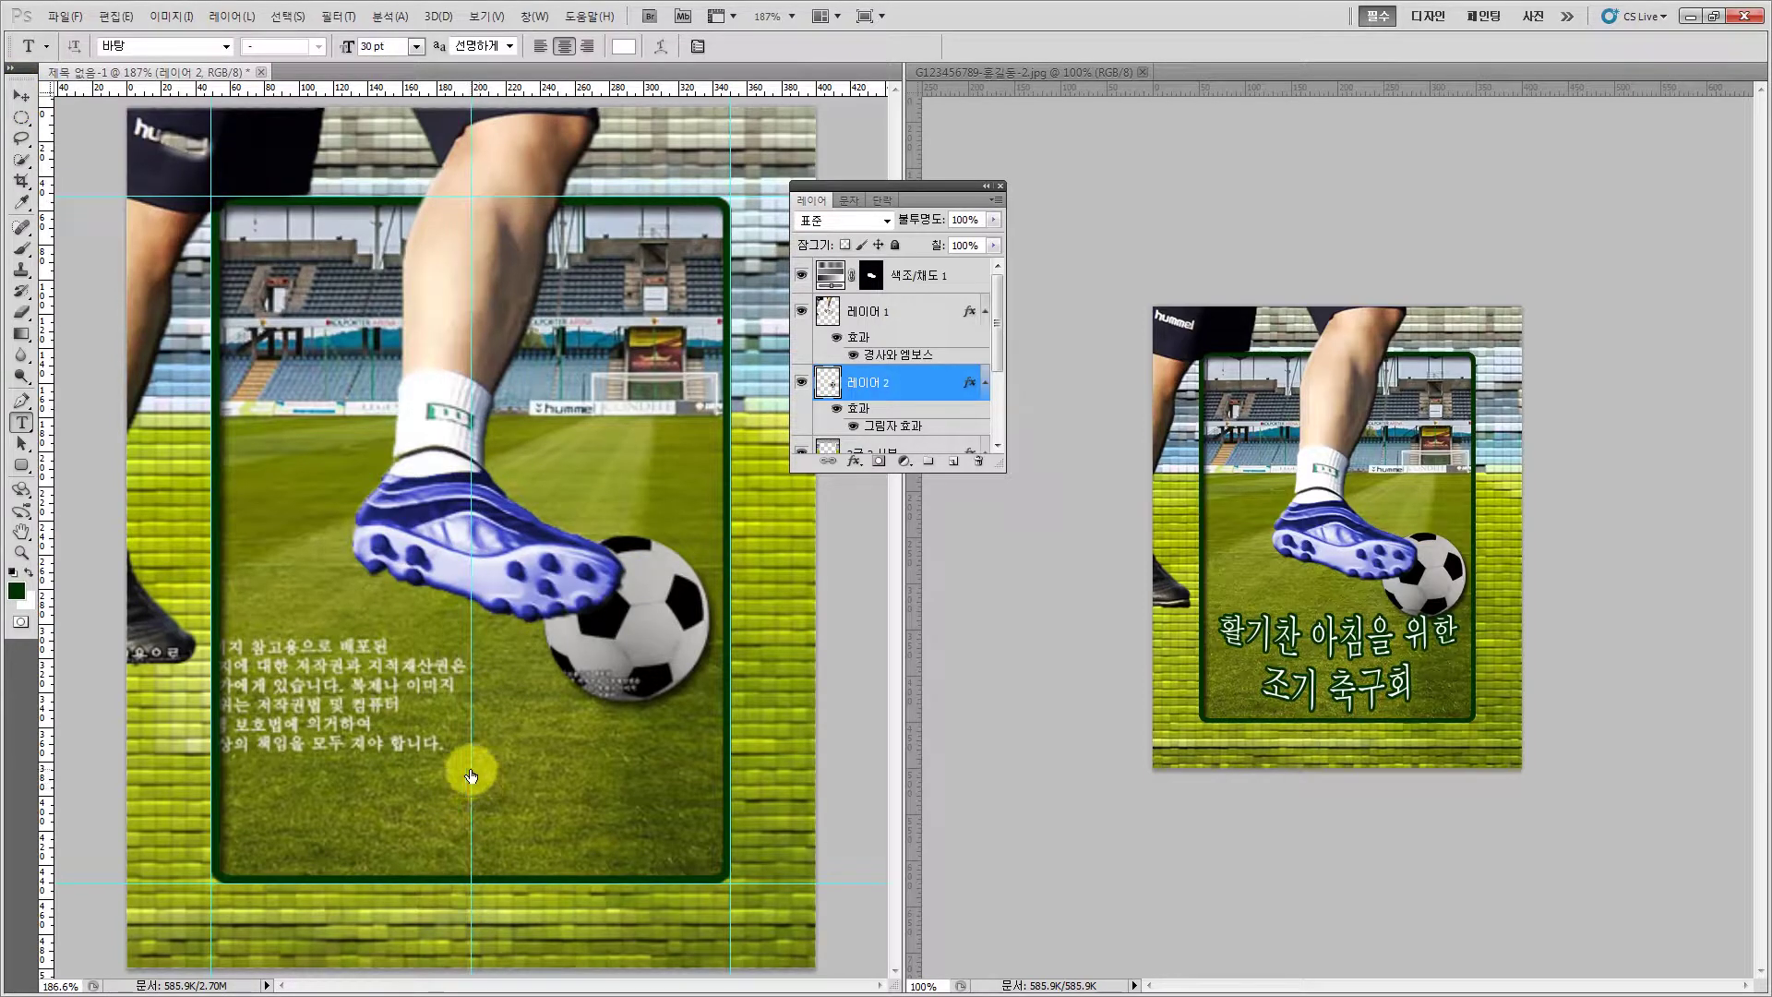
pyautogui.click(471, 775)
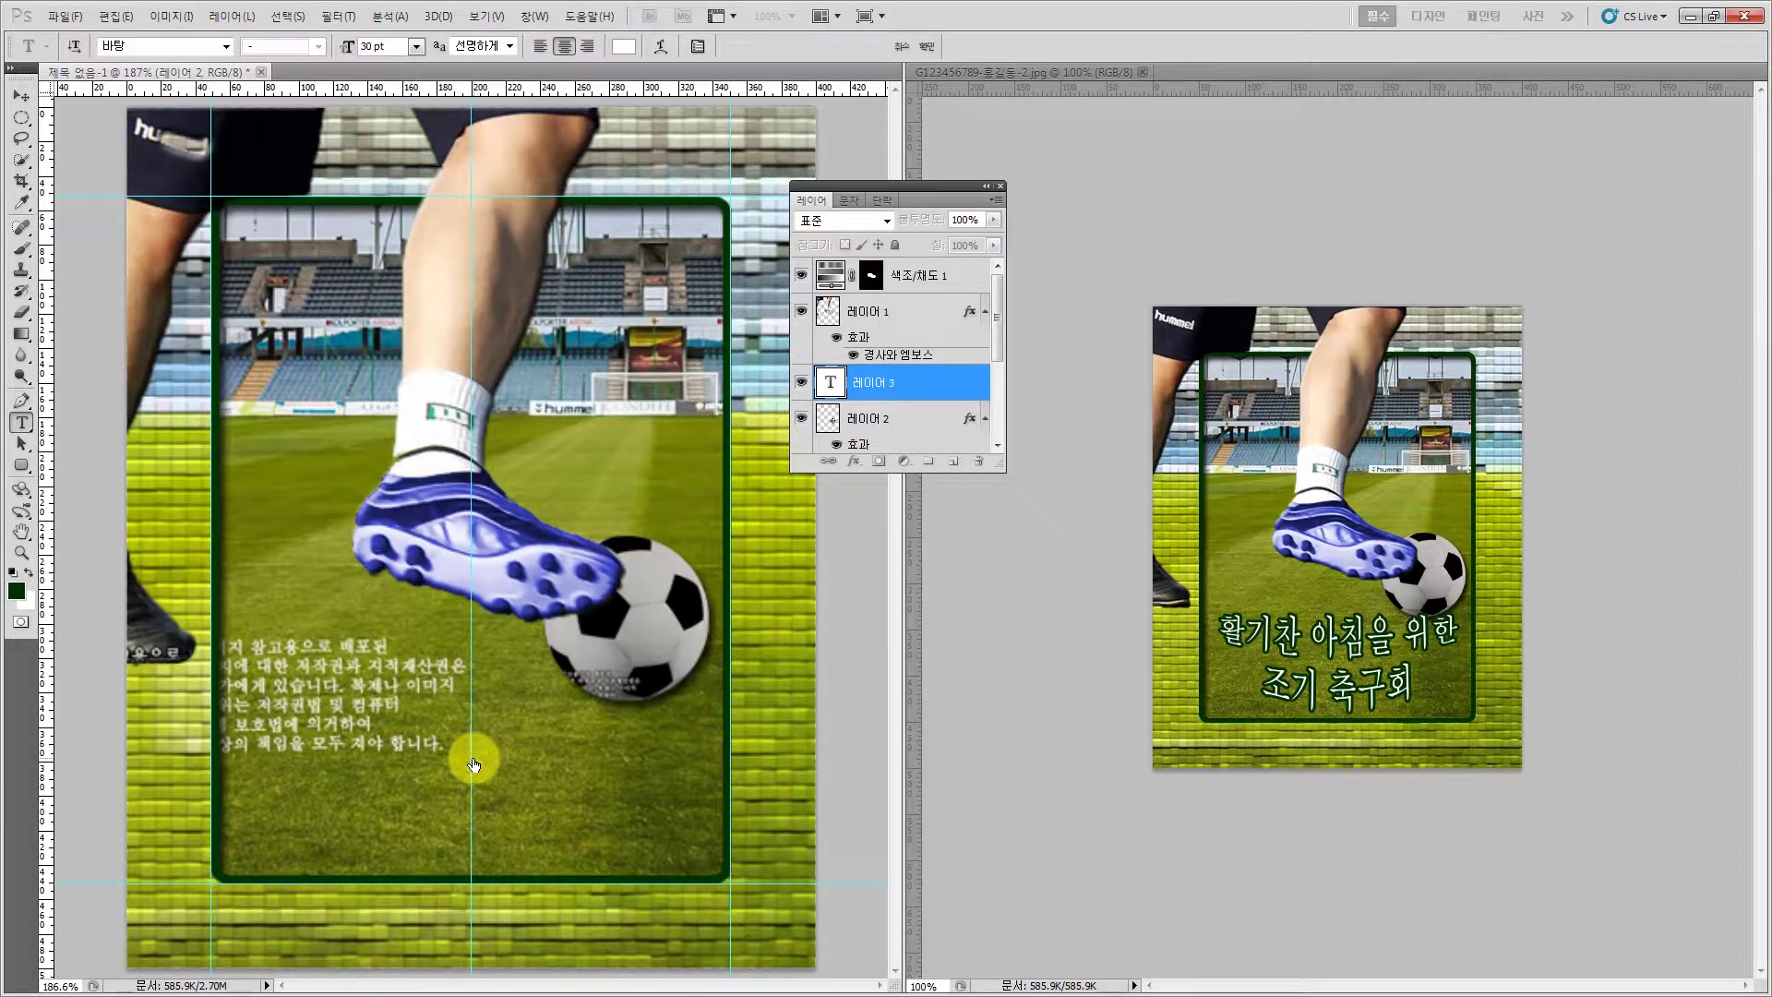
pyautogui.write('기찬 아침을 위한 ')
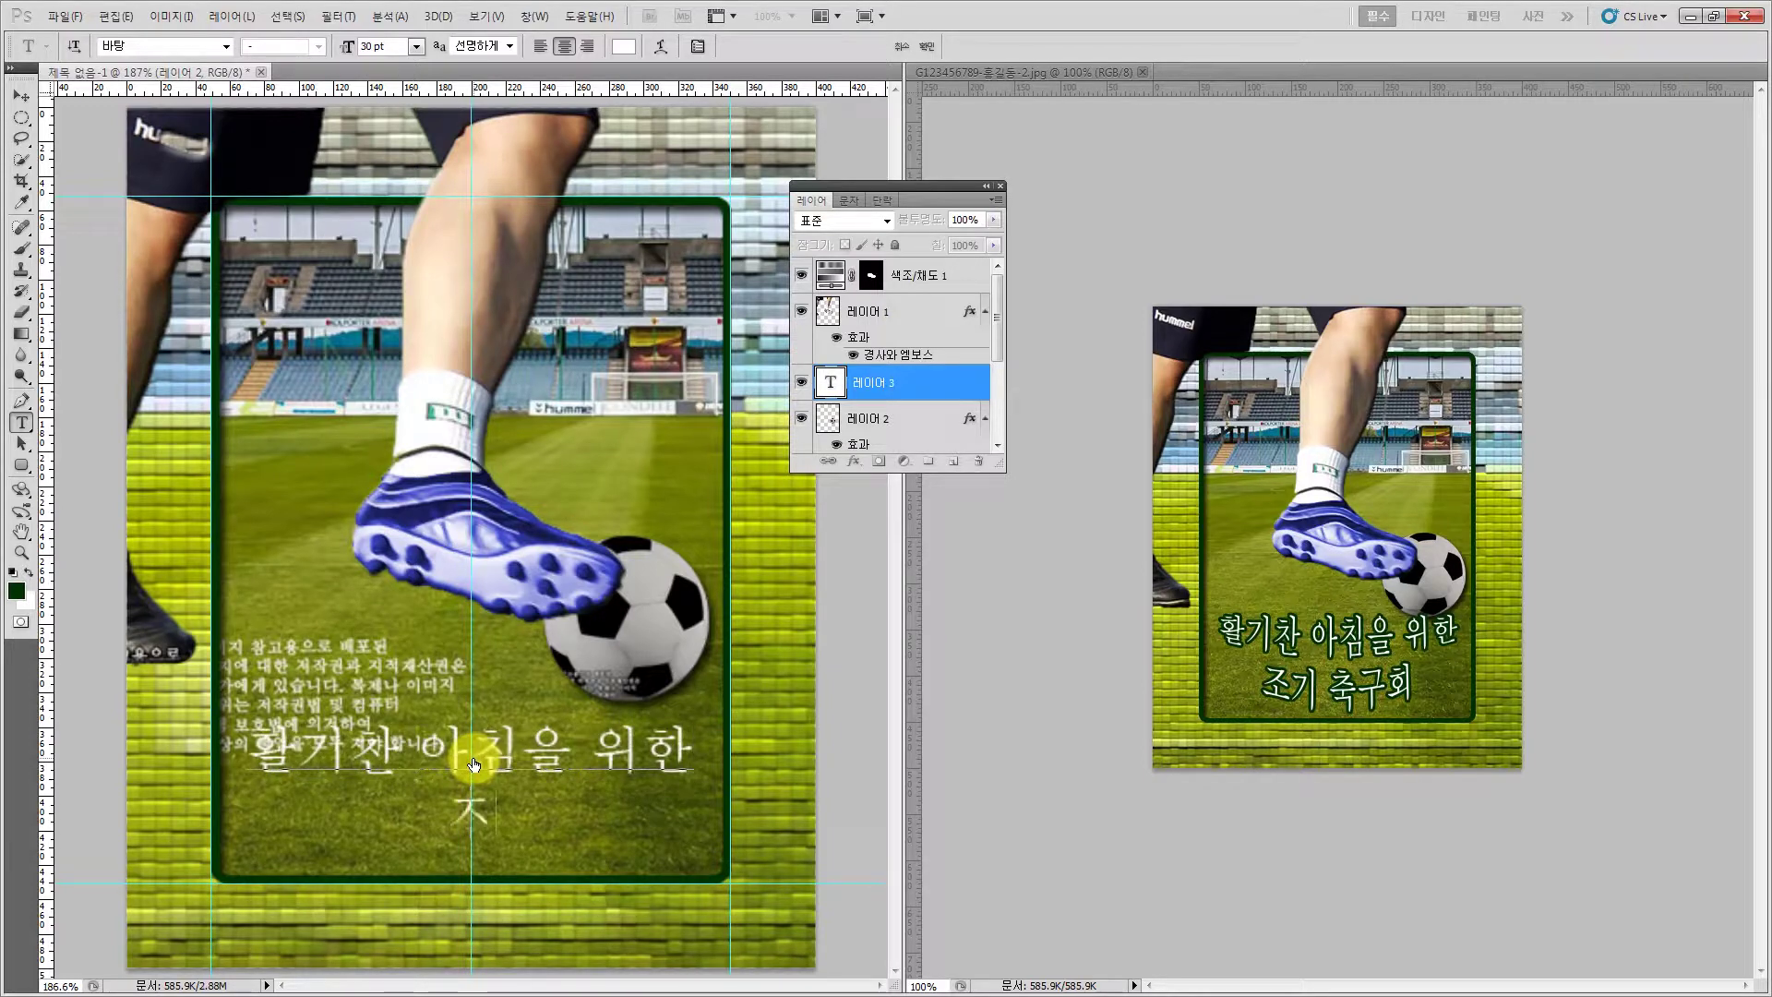
pyautogui.write('조기 축구회')
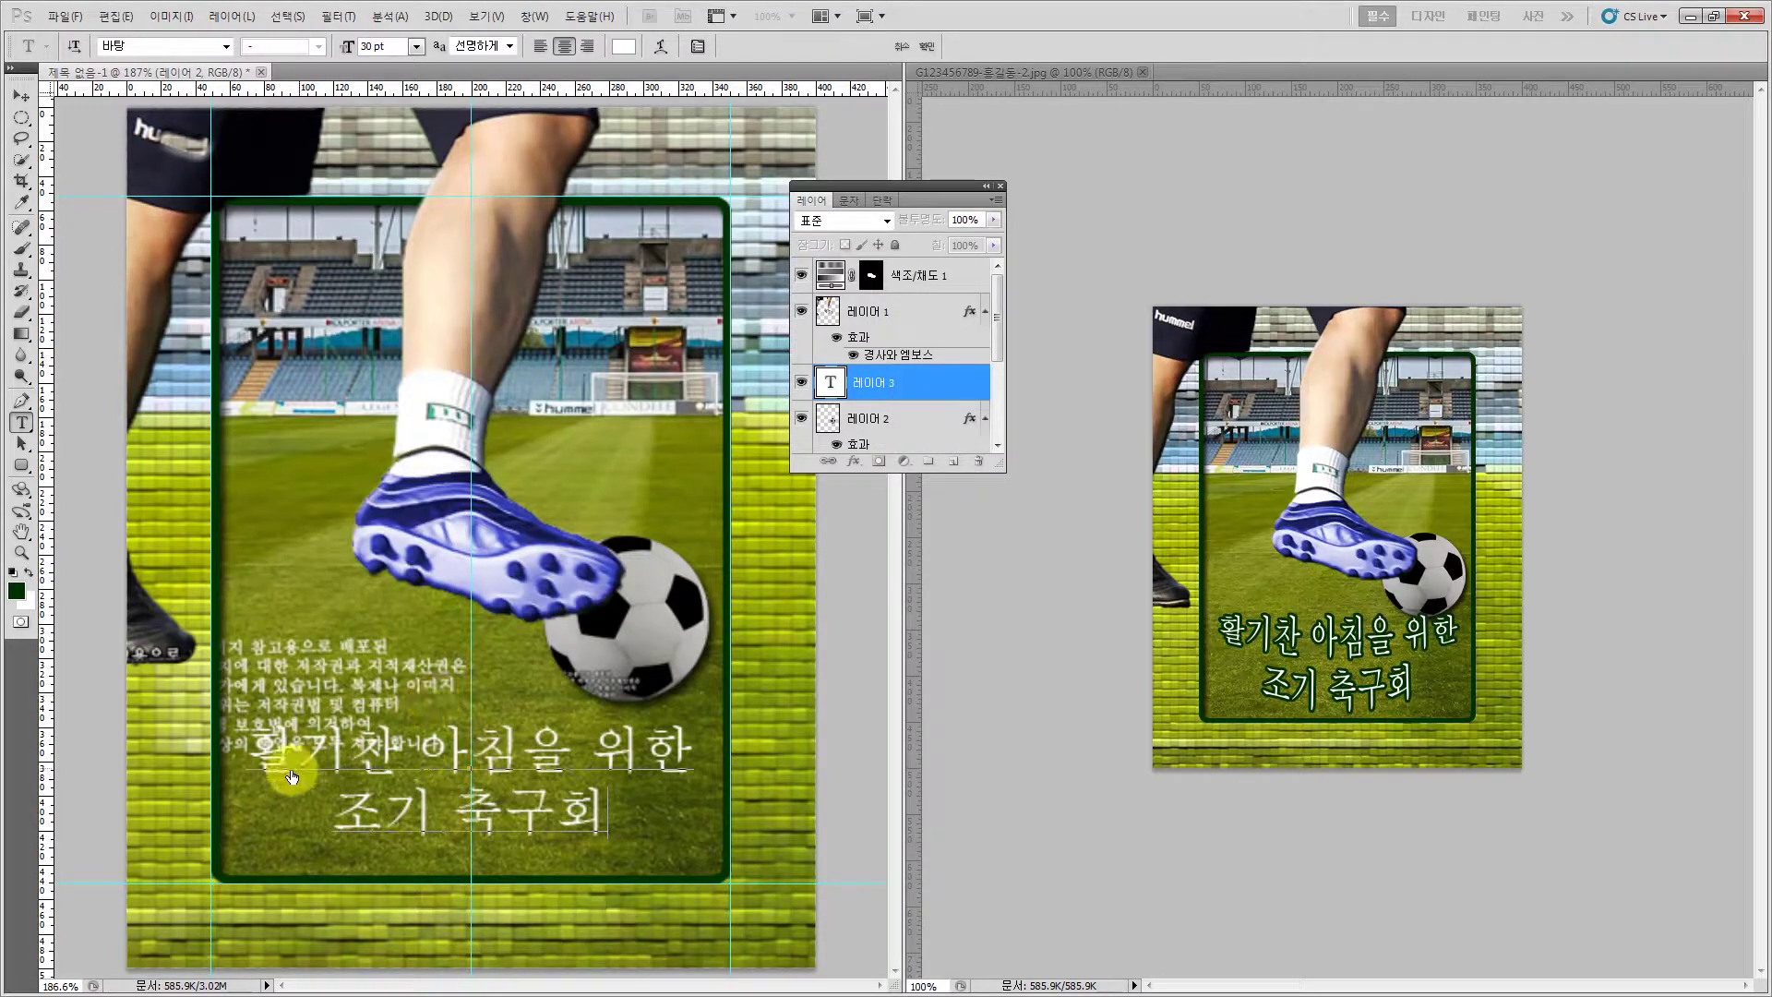
# Warp both lines of the title text with the horizontal 아래 부채꼴 (Arc Lower) style at a 40% bend
pyautogui.moveTo(254, 750); pyautogui.dragTo(678, 834)
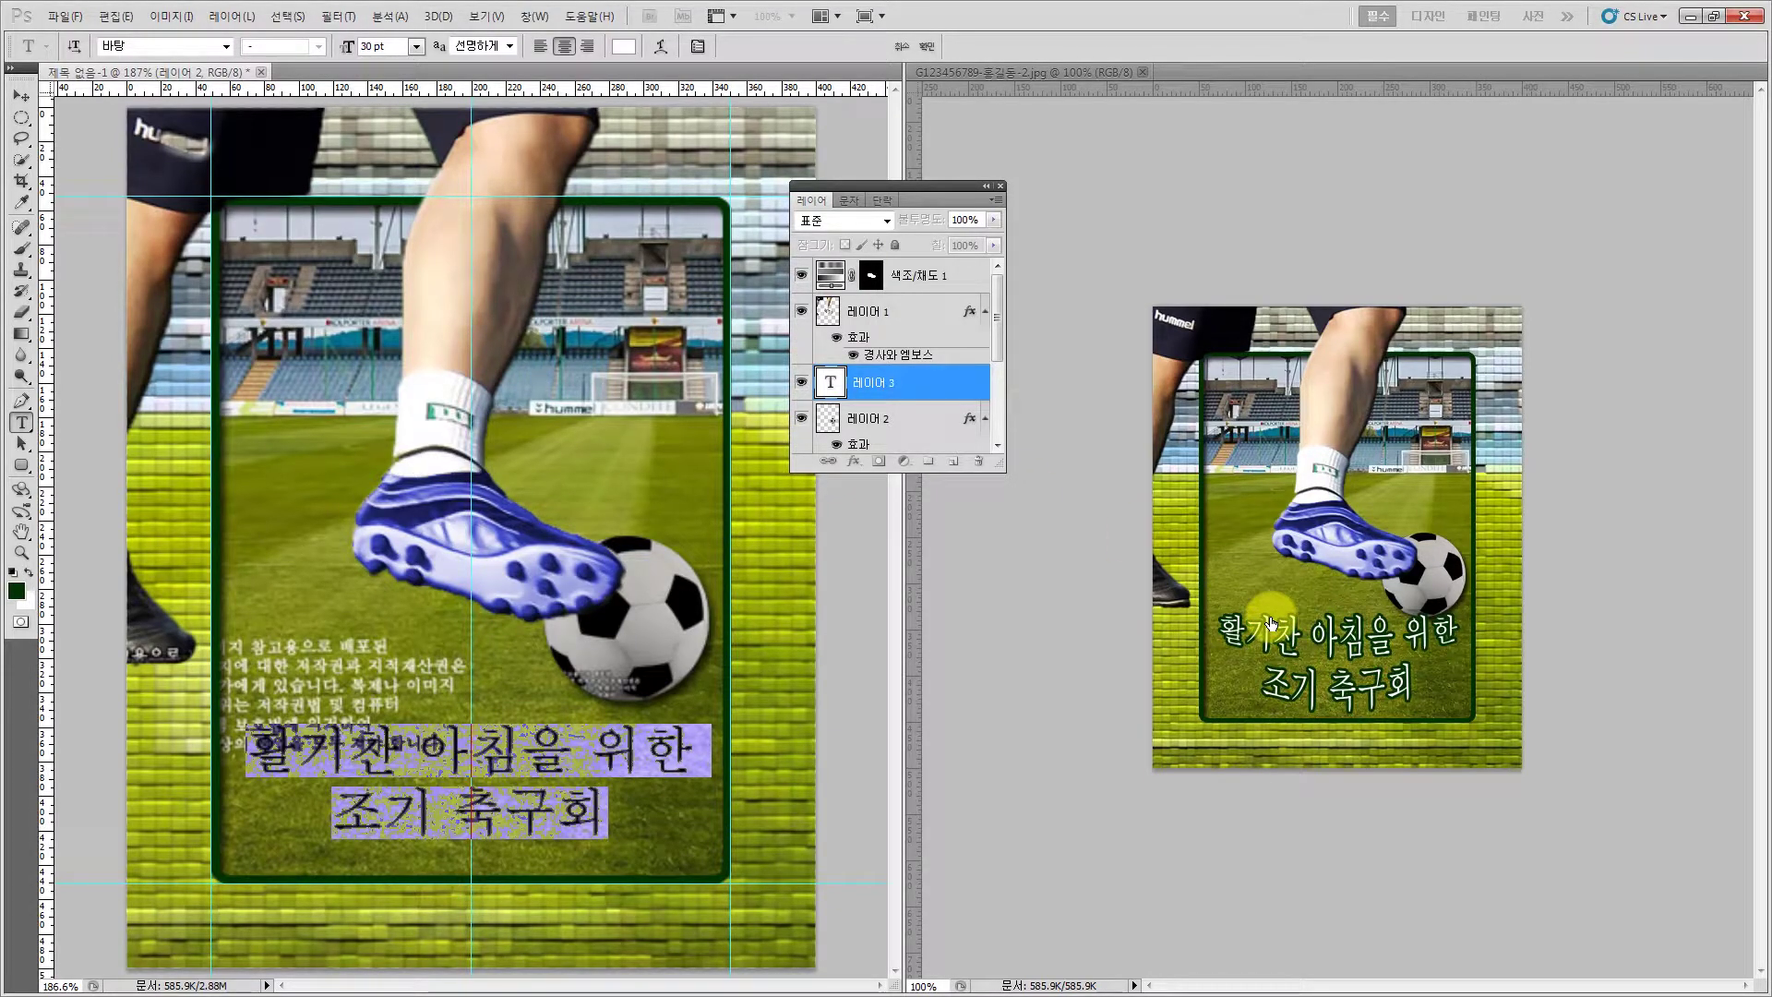
pyautogui.click(661, 46)
pyautogui.moveTo(822, 257); pyautogui.dragTo(680, 242)
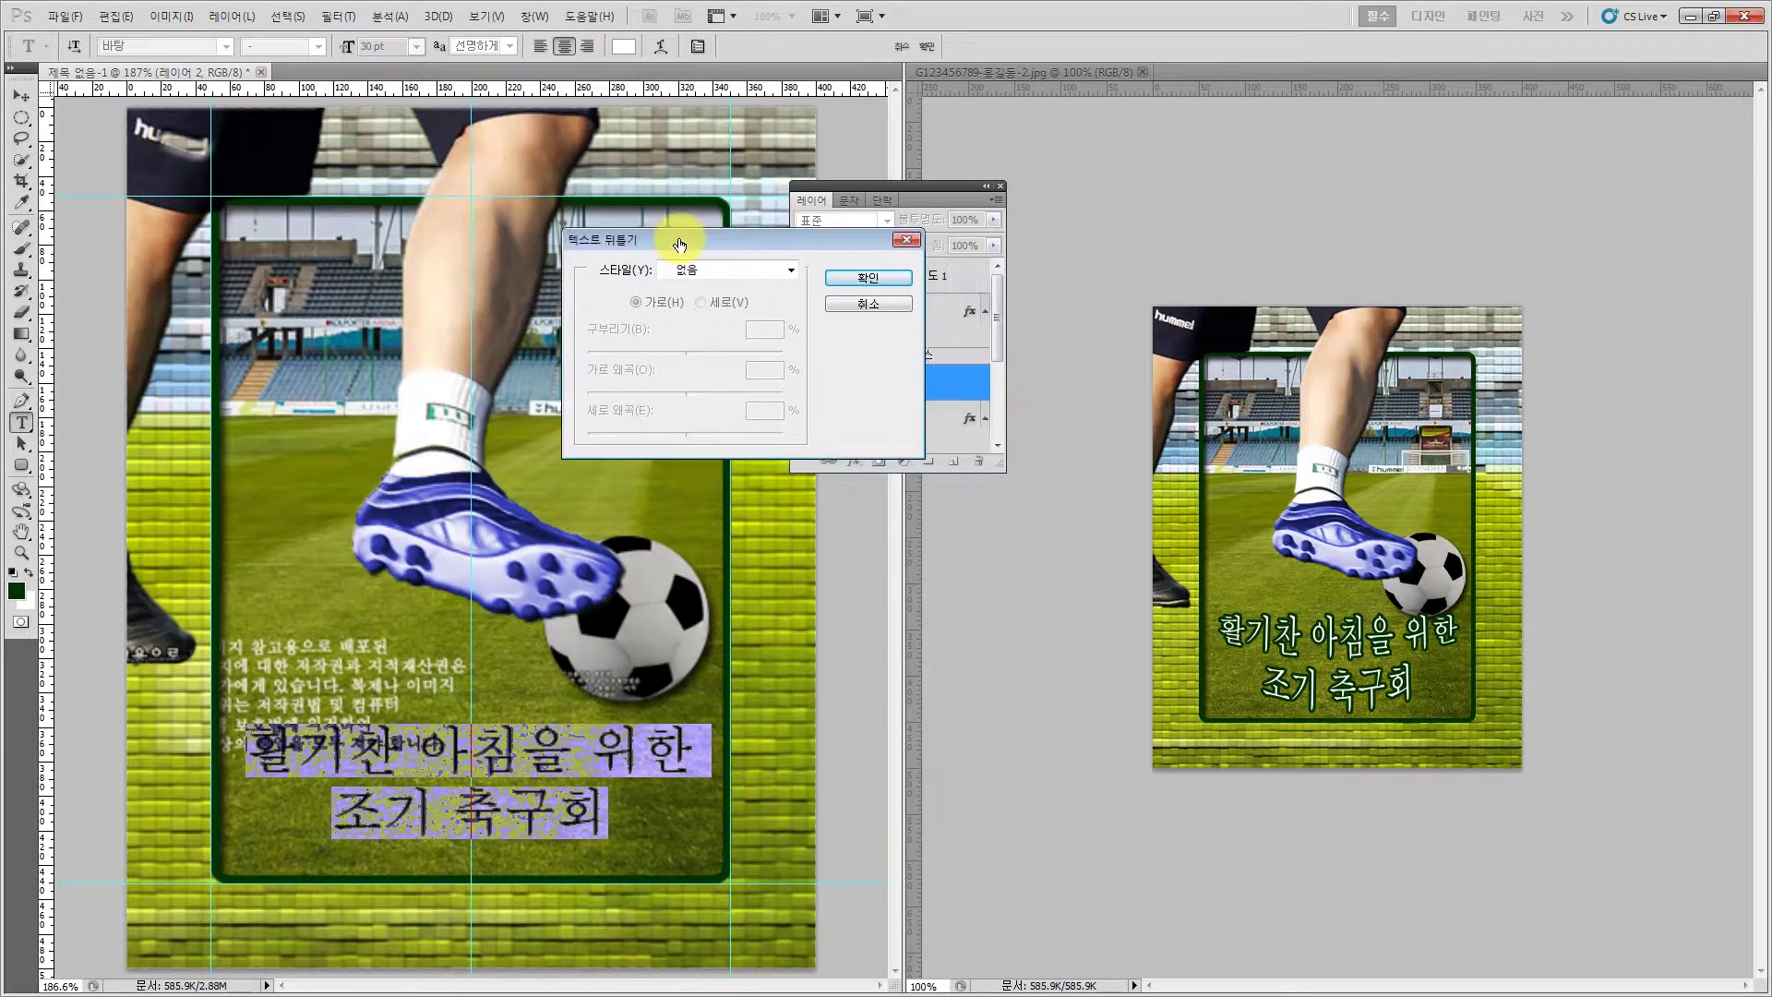
pyautogui.click(785, 270)
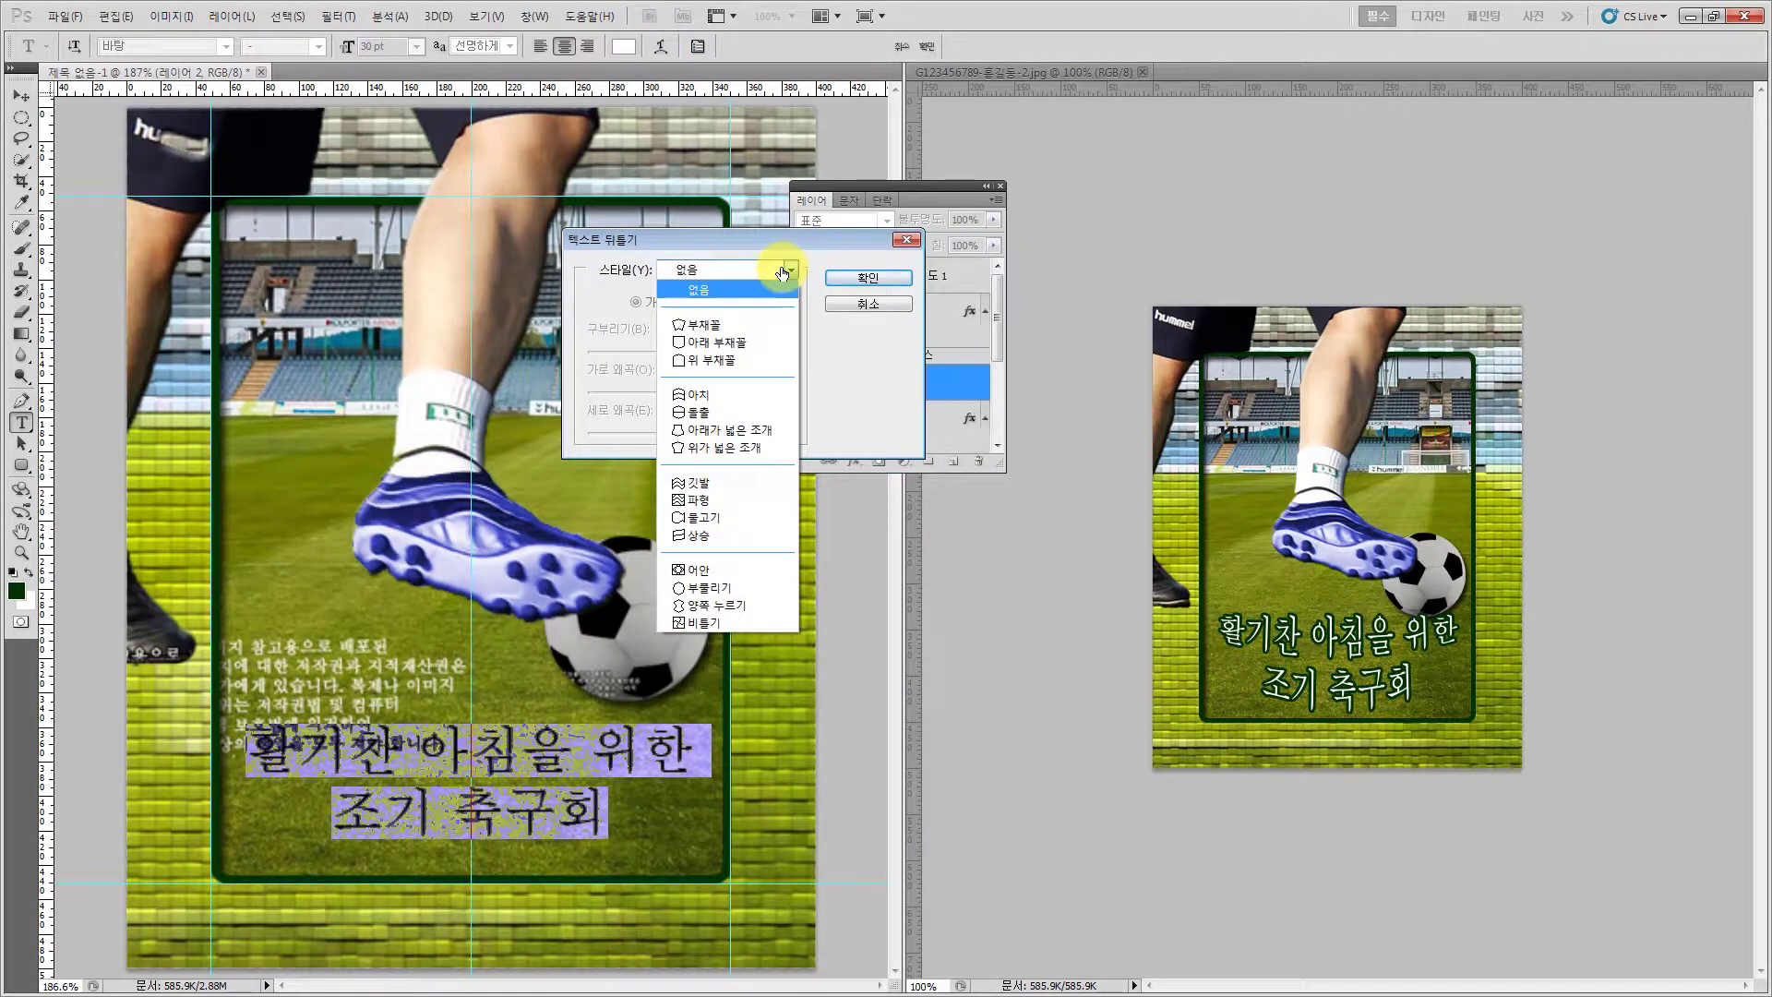
pyautogui.click(727, 347)
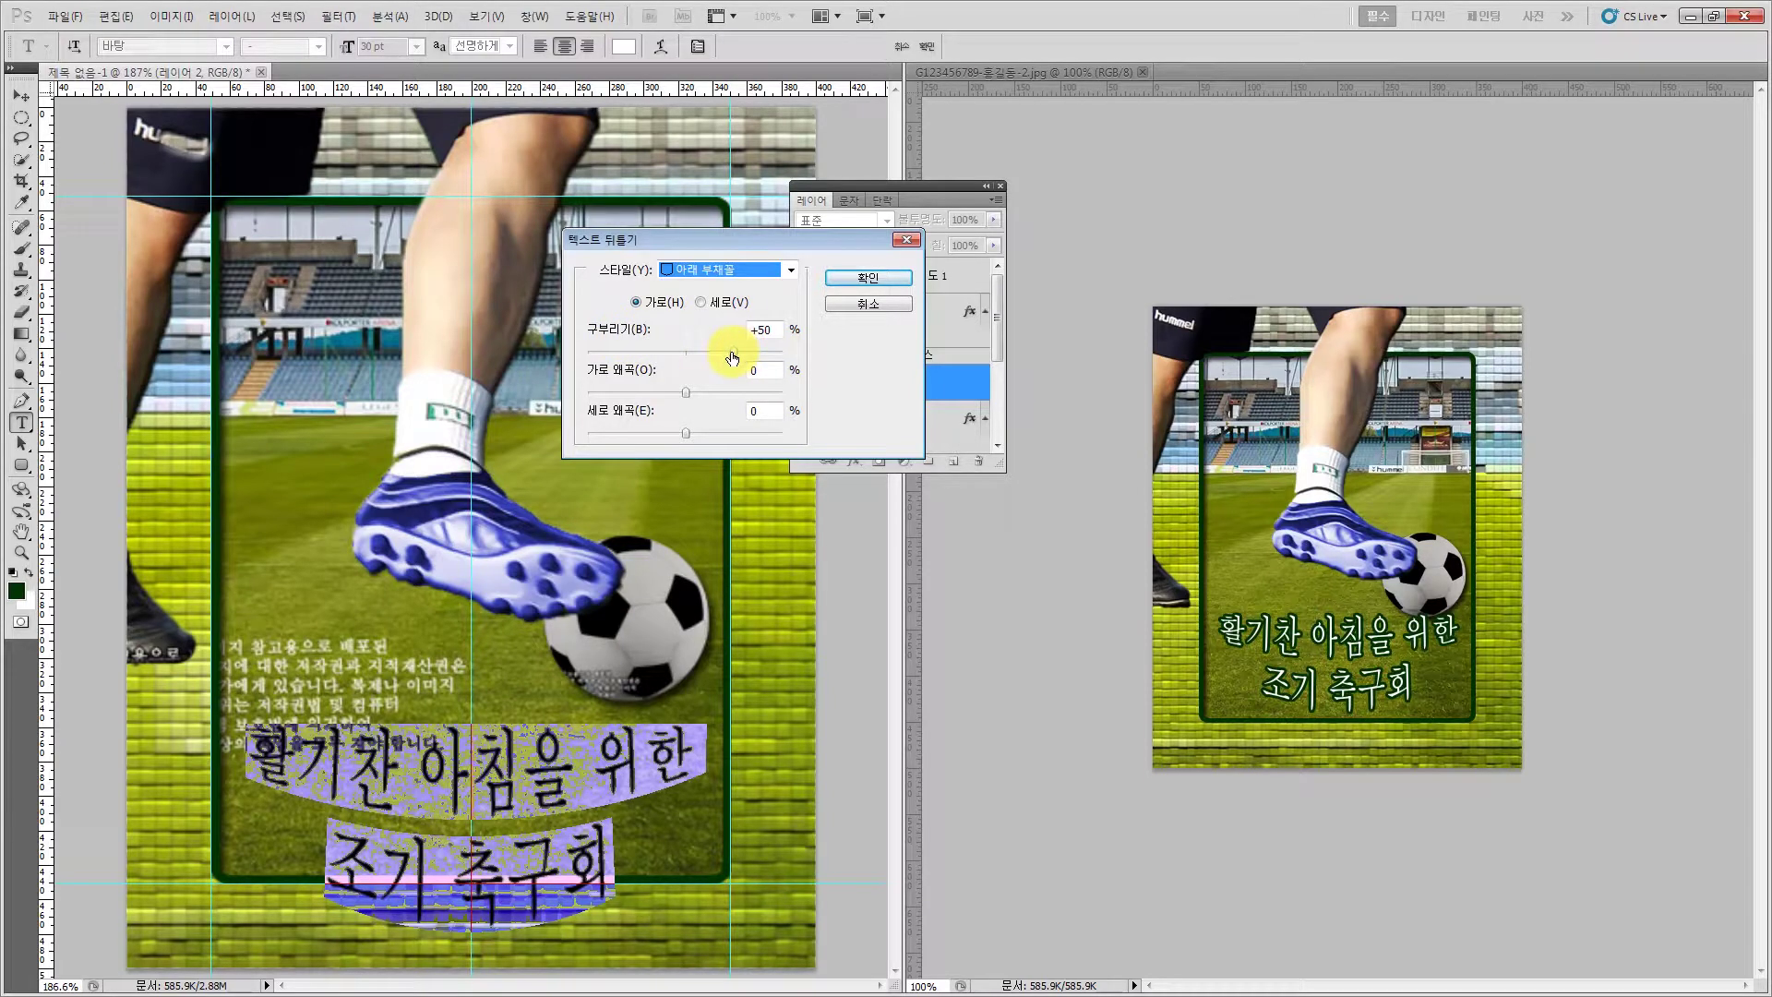
pyautogui.moveTo(732, 357); pyautogui.dragTo(725, 357)
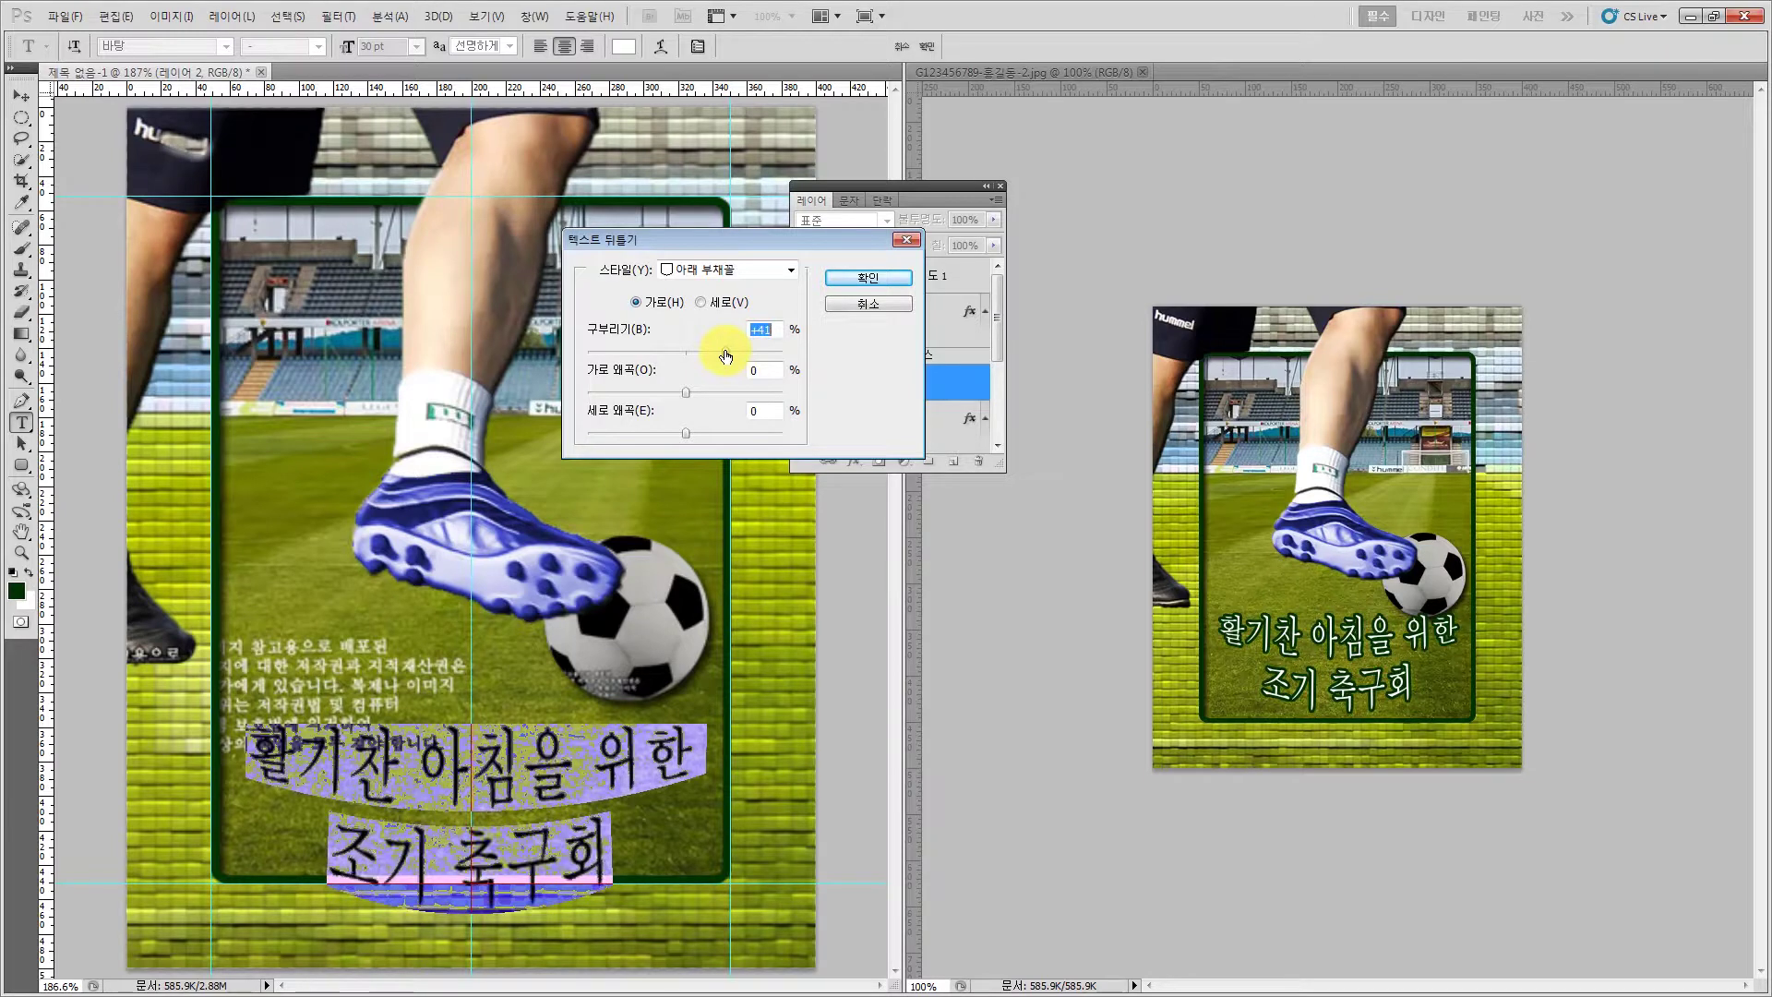
pyautogui.write('40')
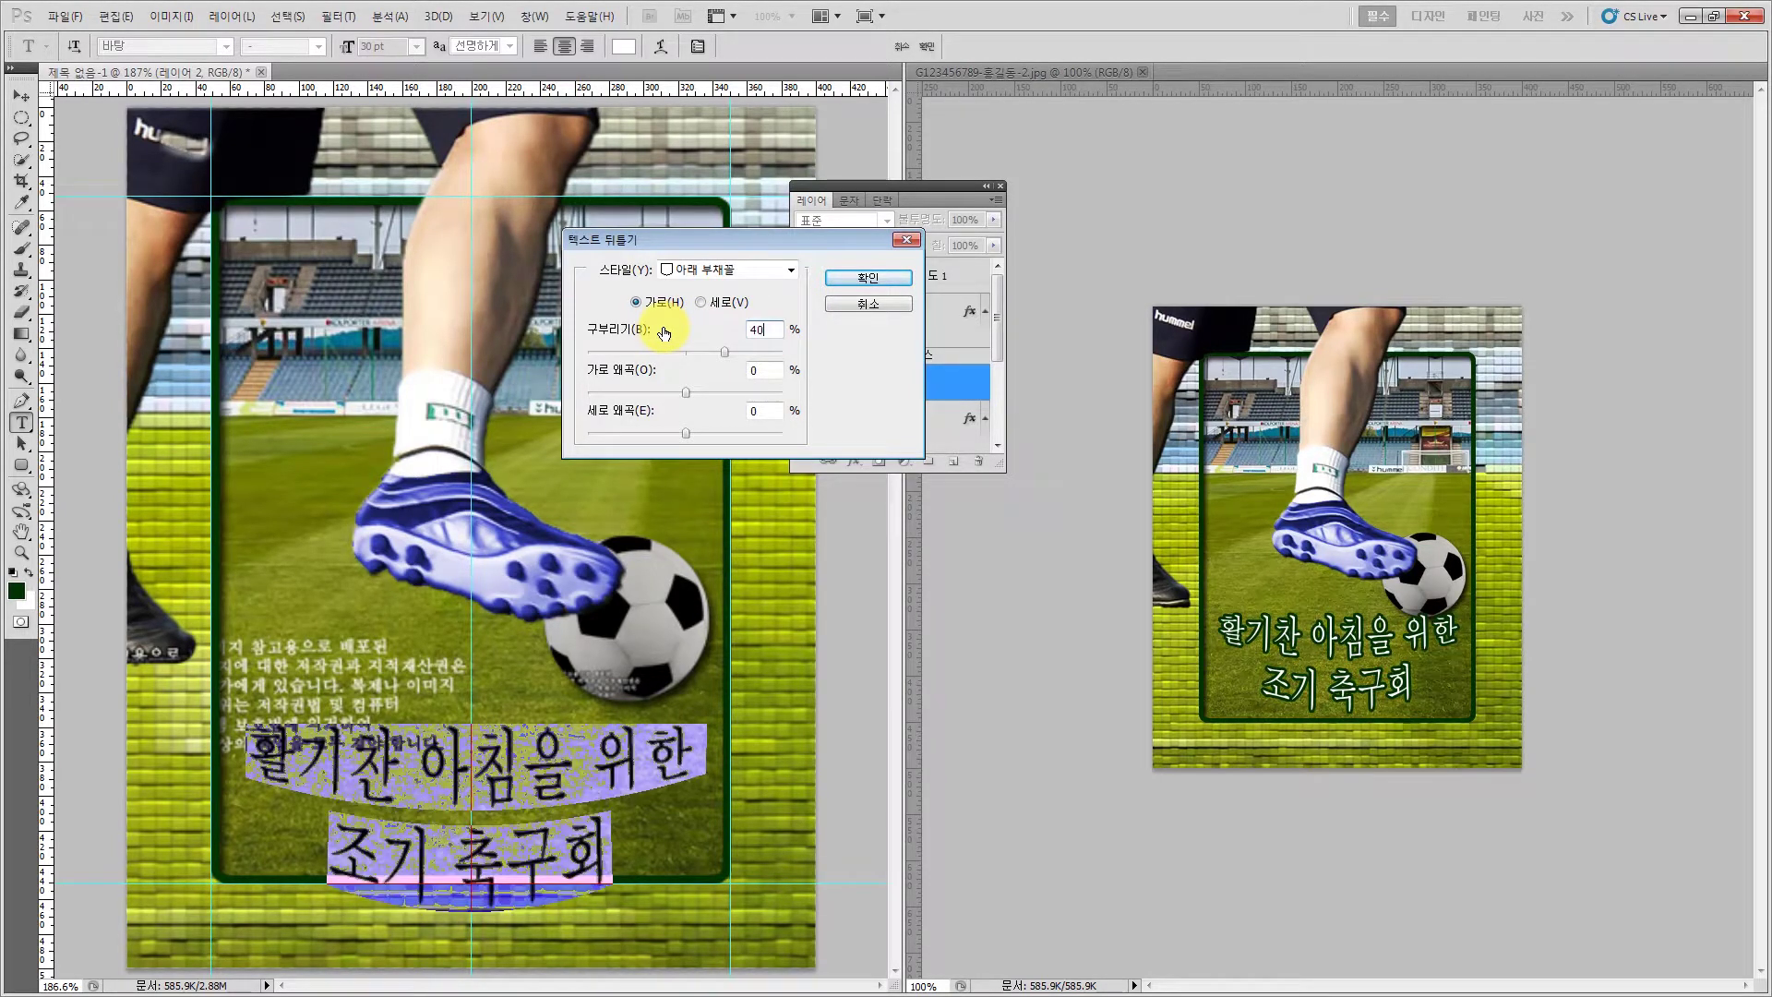
pyautogui.click(868, 278)
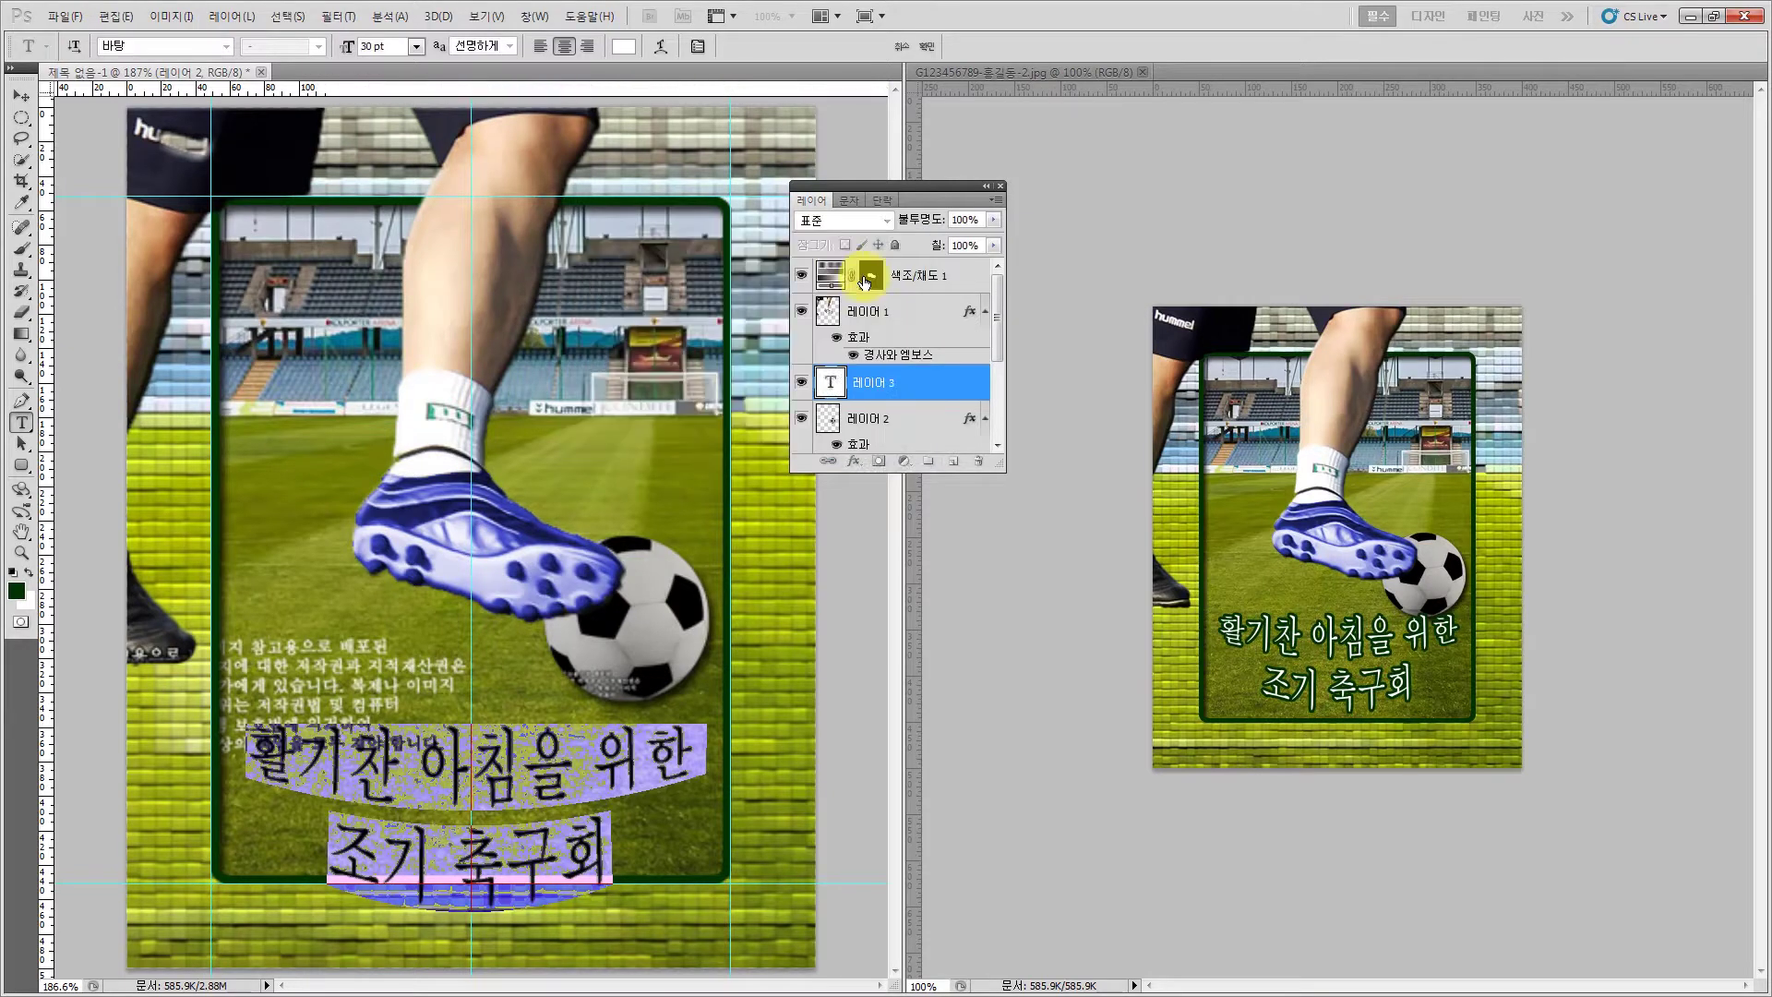
# Move the warped title text up so both lines sit inside the green frame, just below the ball
pyautogui.click(20, 95)
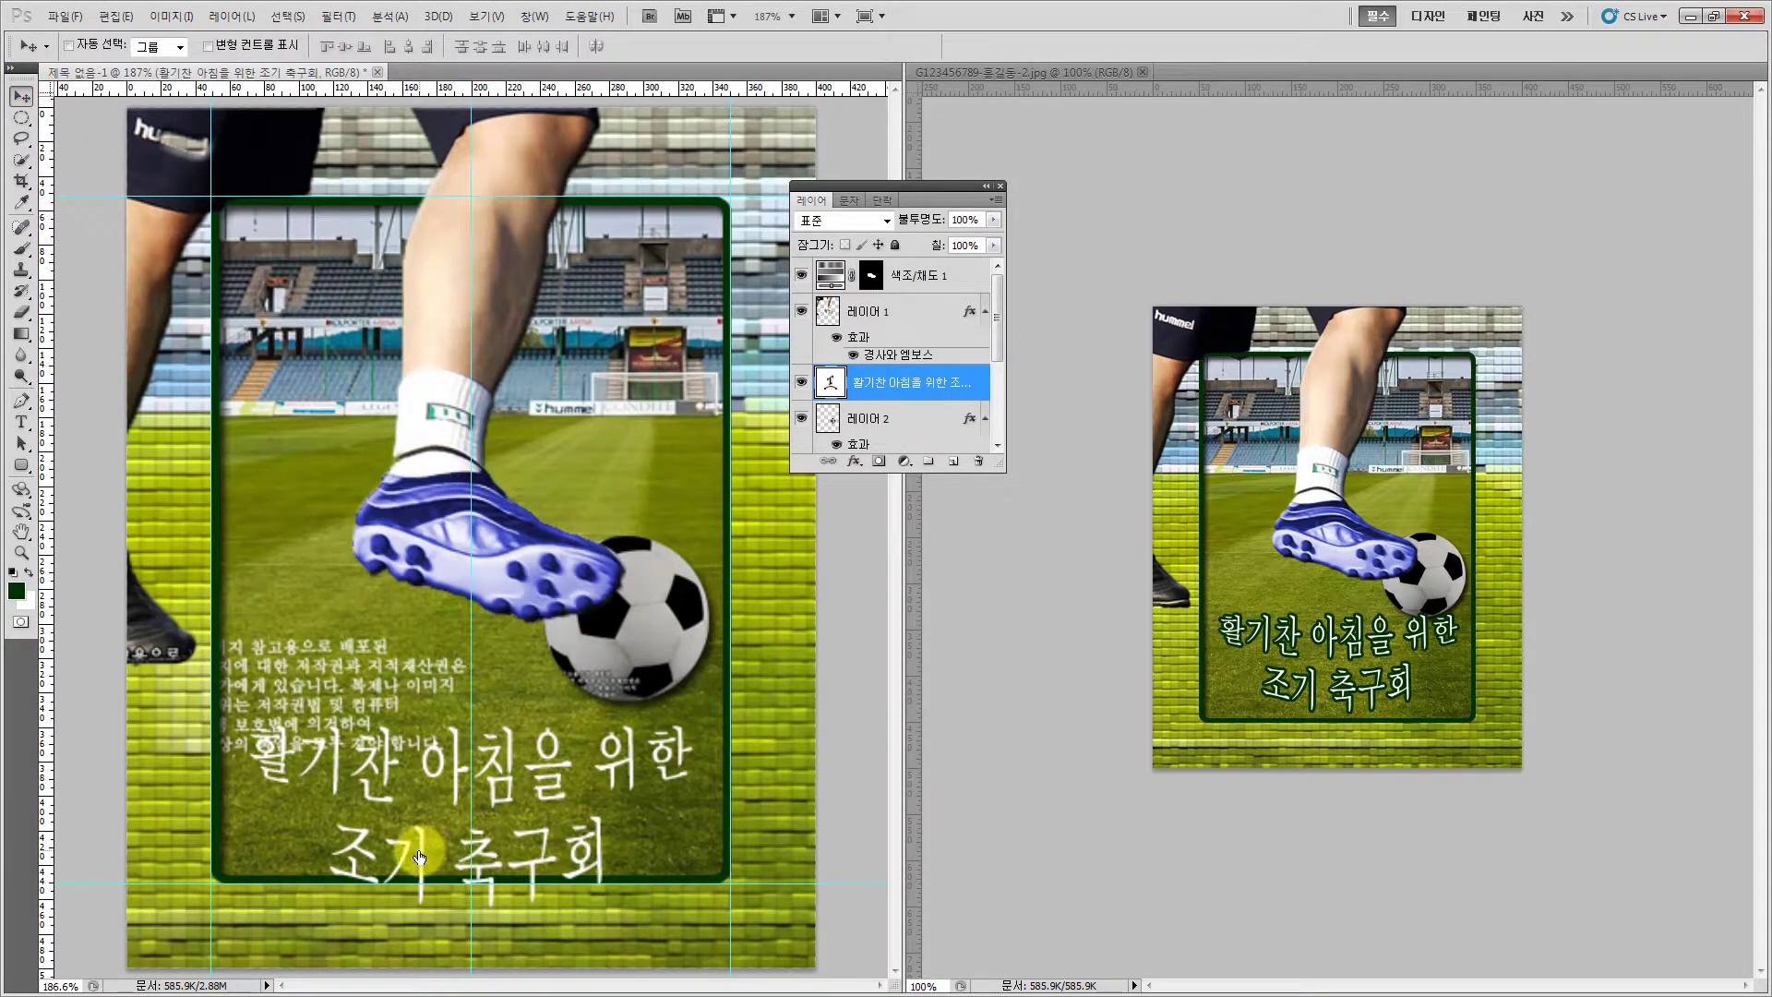
pyautogui.moveTo(423, 864); pyautogui.dragTo(425, 840)
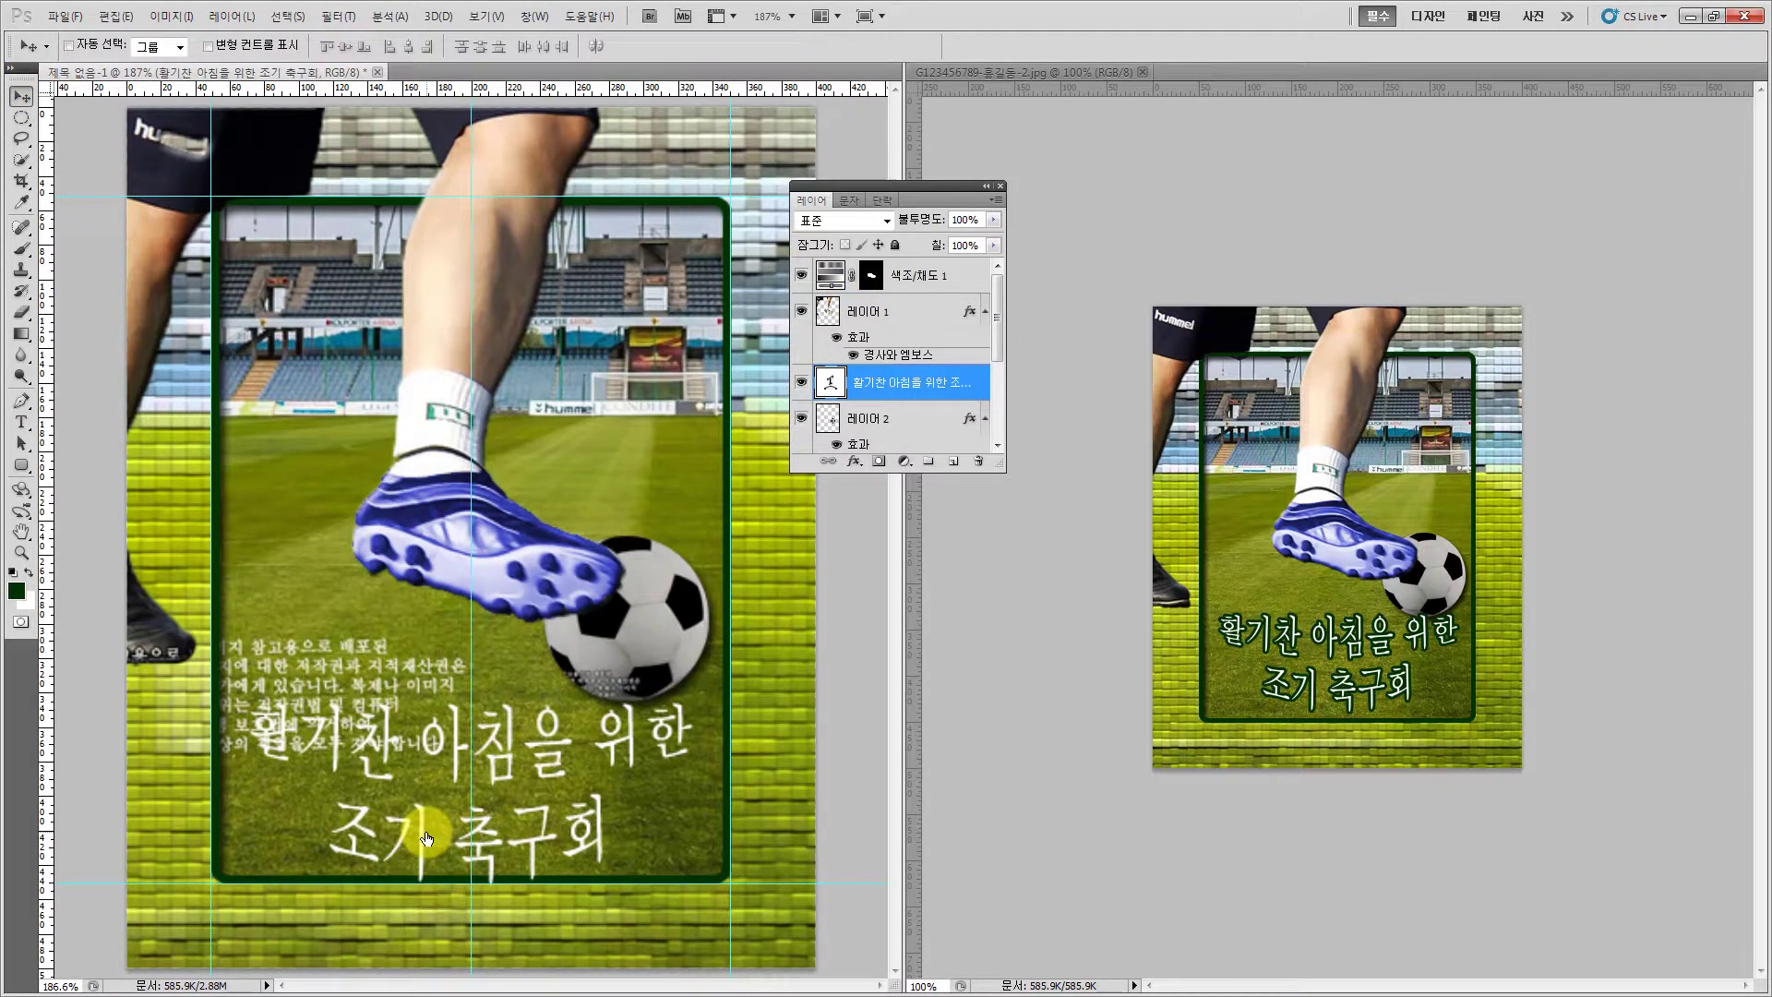
pyautogui.press('Up')
pyautogui.press('Up')
pyautogui.press('Up')
pyautogui.press('Up')
pyautogui.press('Up')
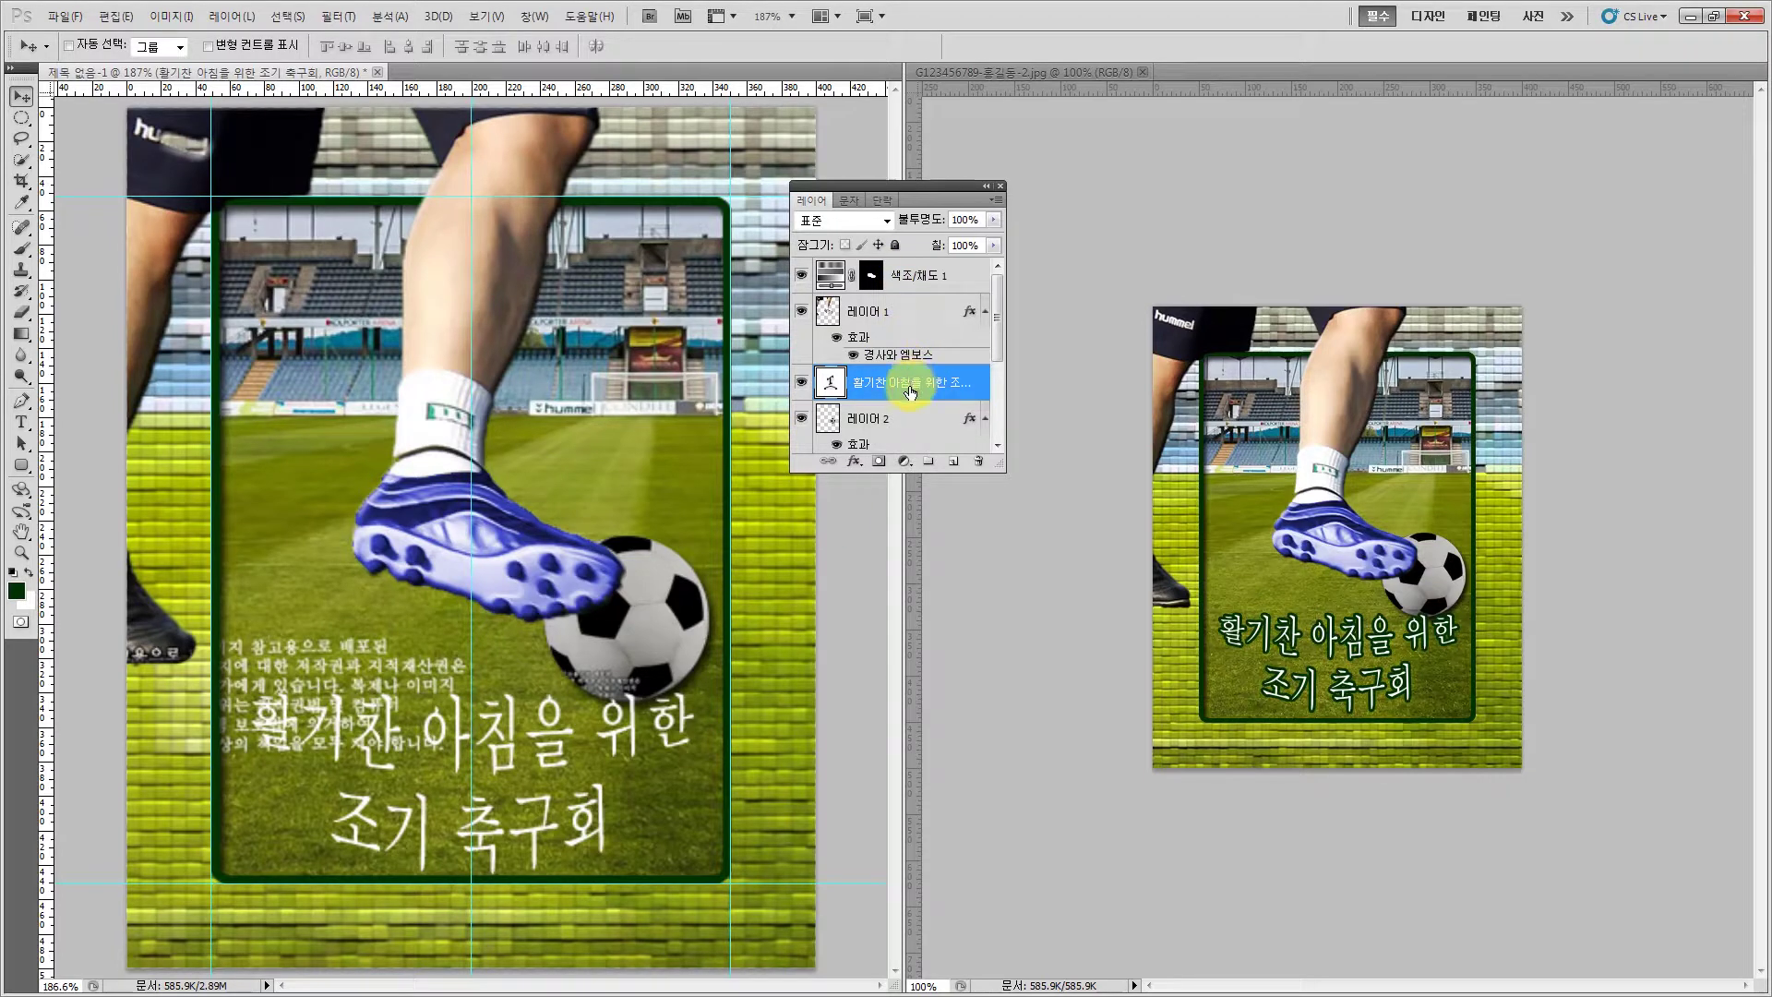
# Apply a 3 px outside Stroke layer style in colour #003300 to the title text
pyautogui.click(853, 461)
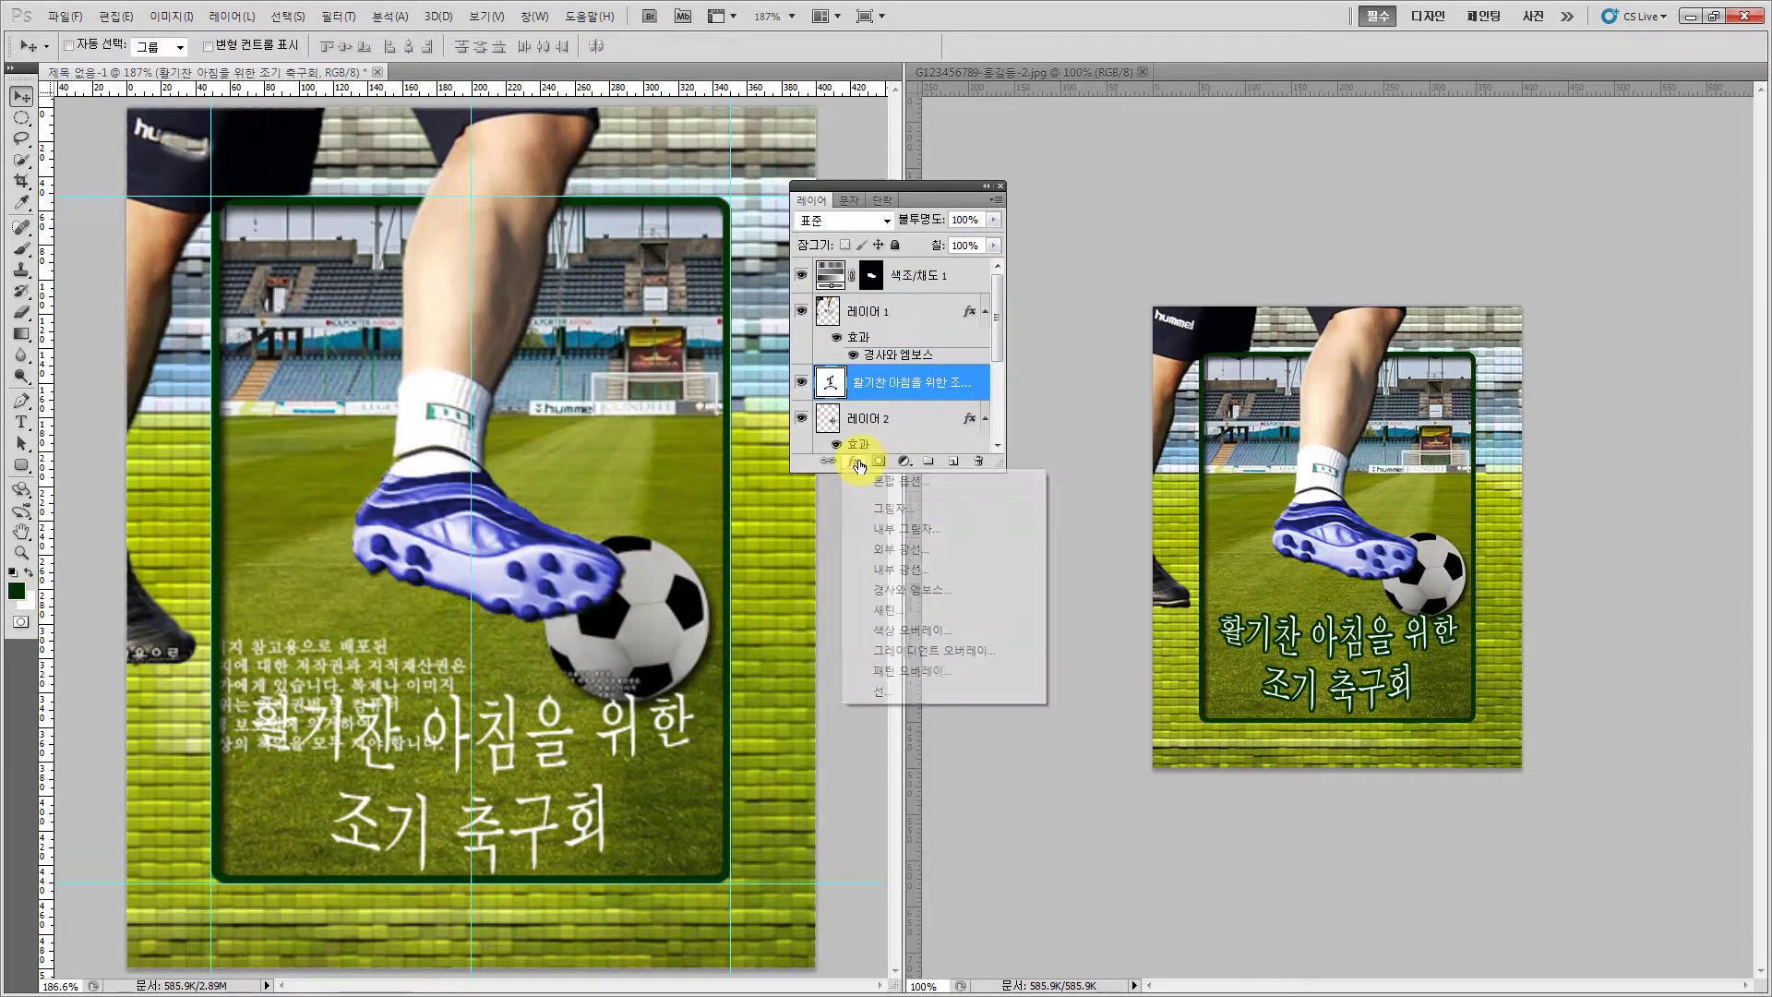
pyautogui.click(884, 699)
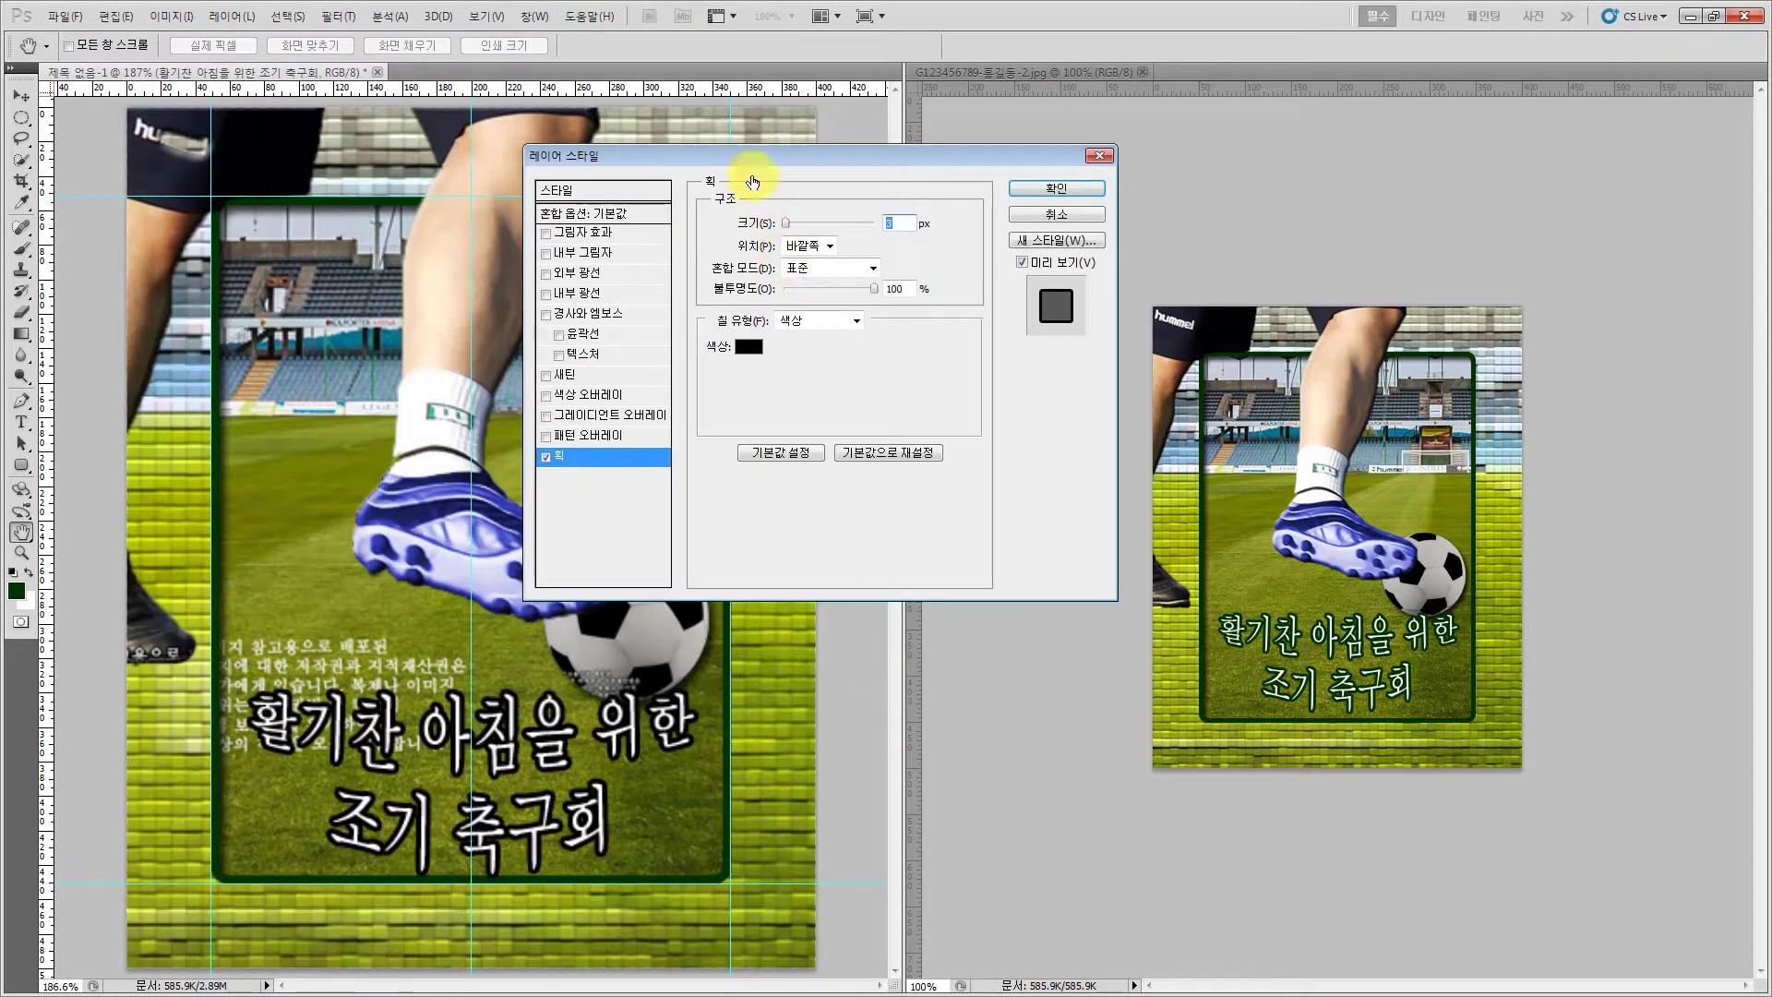
pyautogui.moveTo(732, 164); pyautogui.dragTo(691, 151)
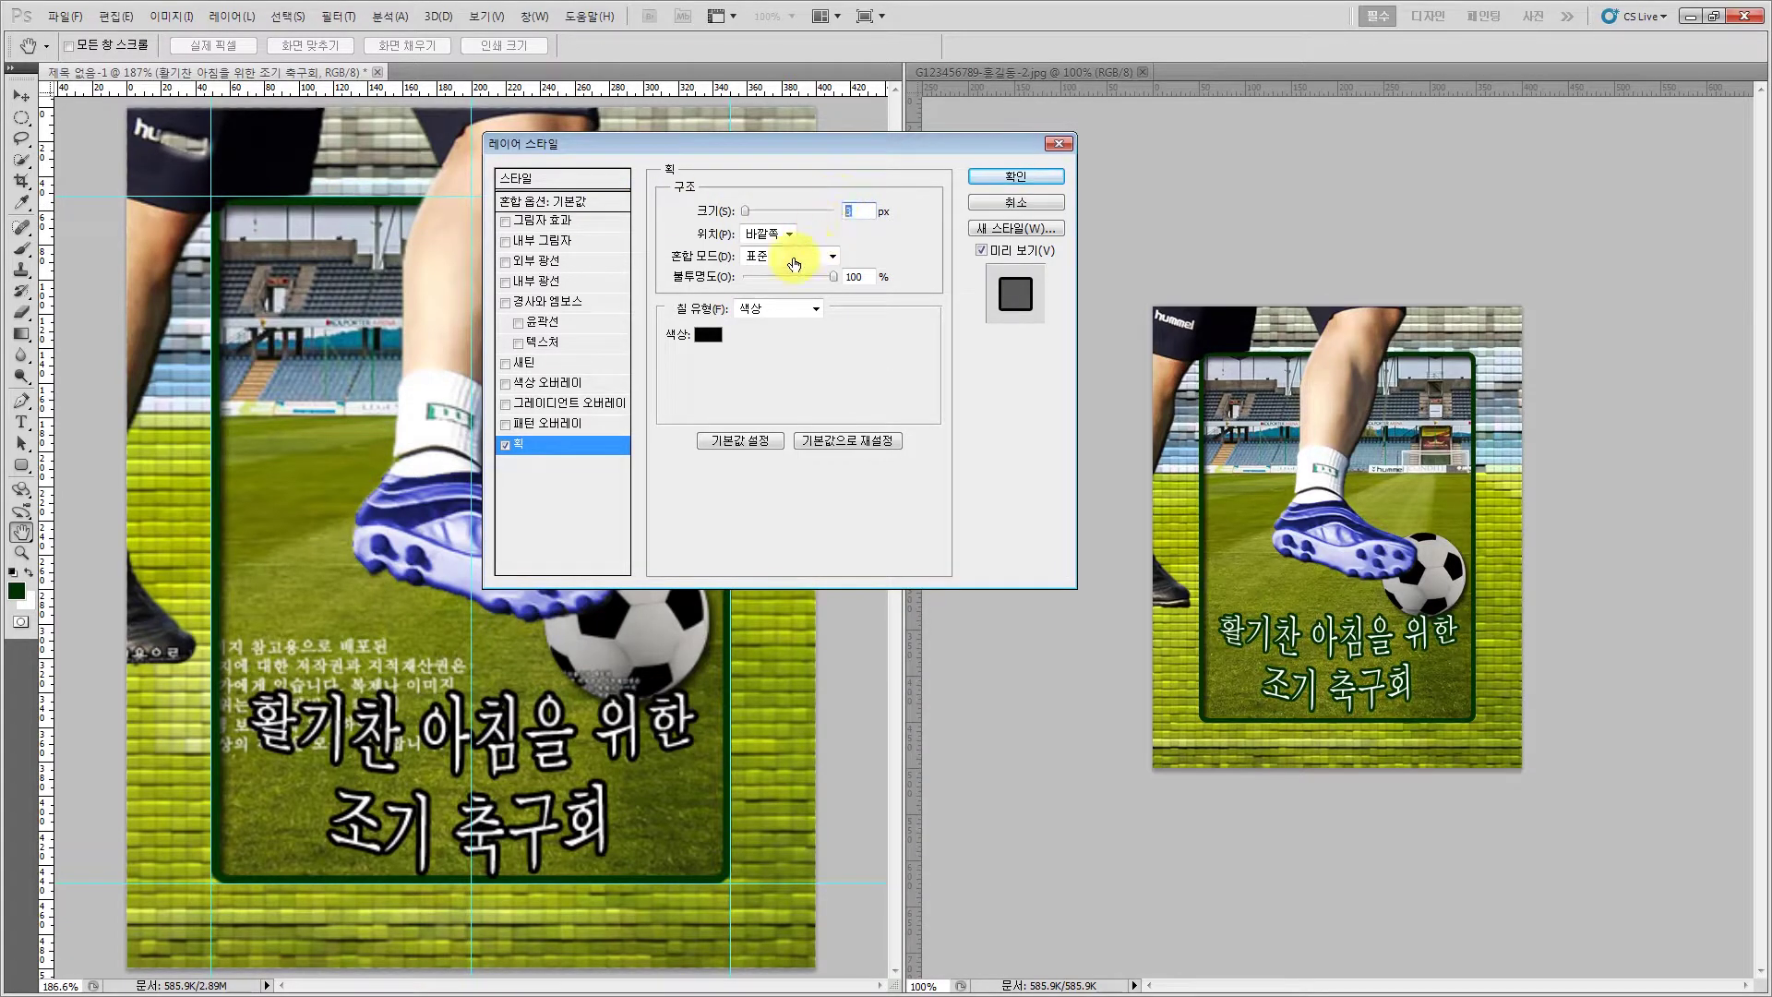
pyautogui.click(708, 336)
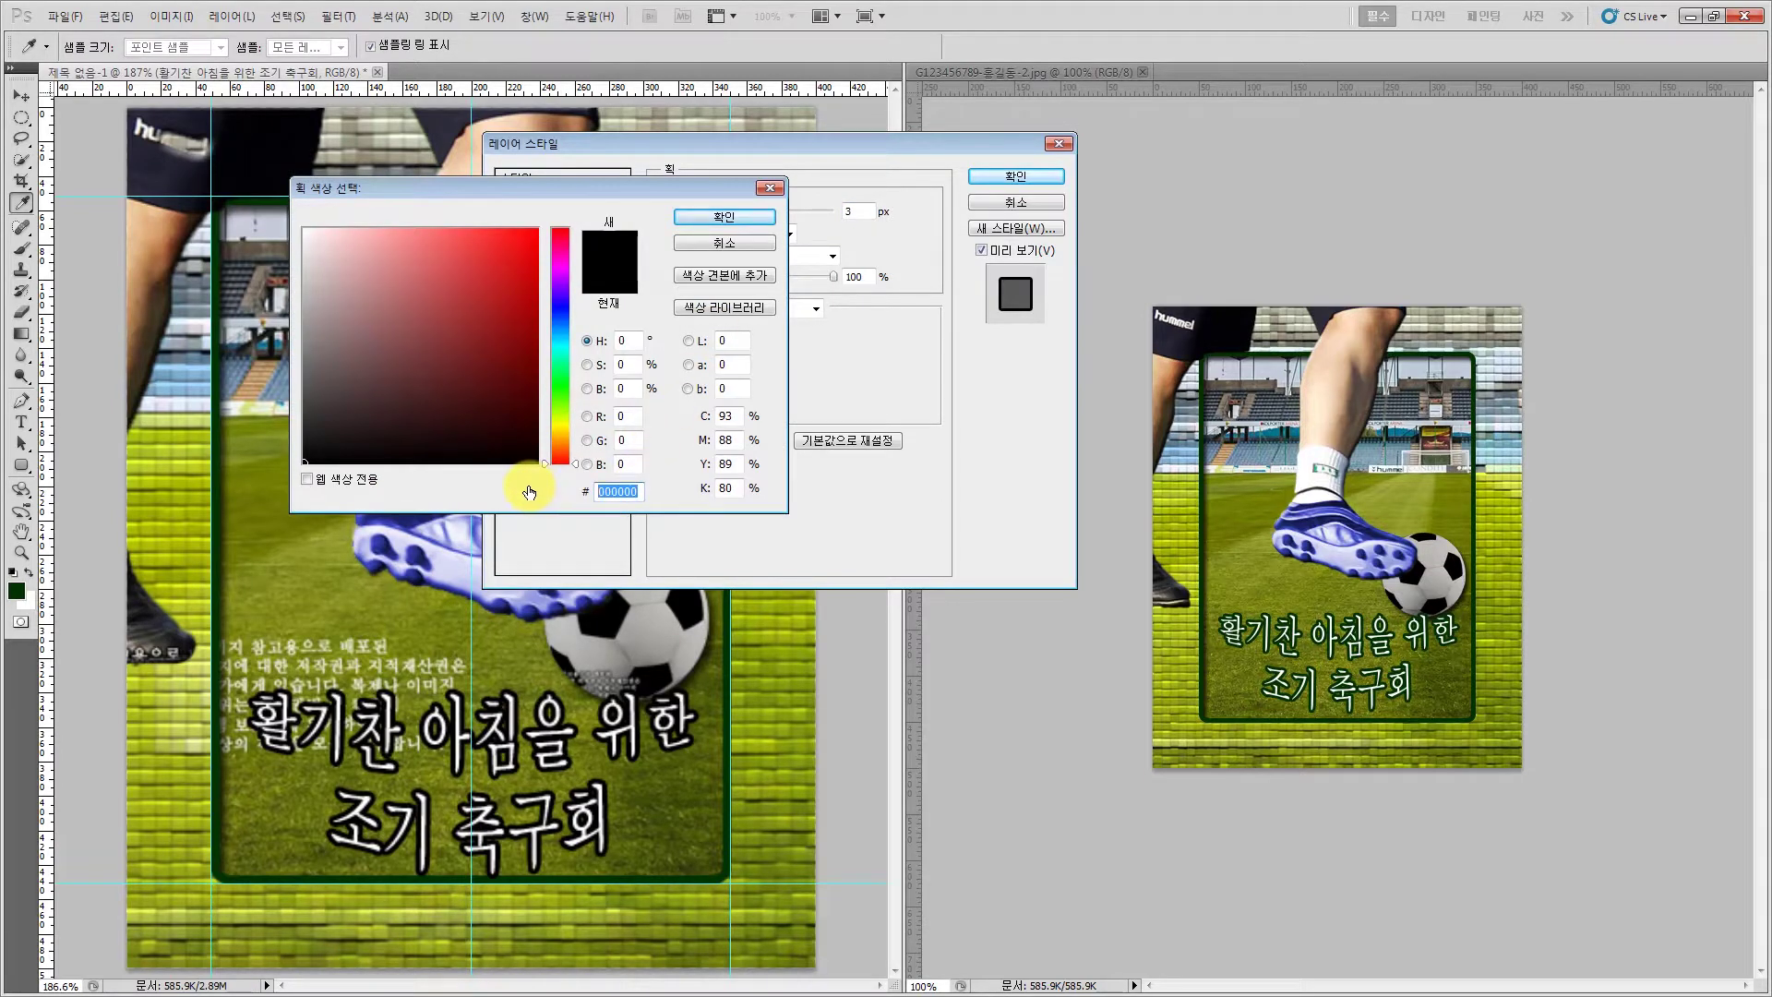
pyautogui.write('0033')
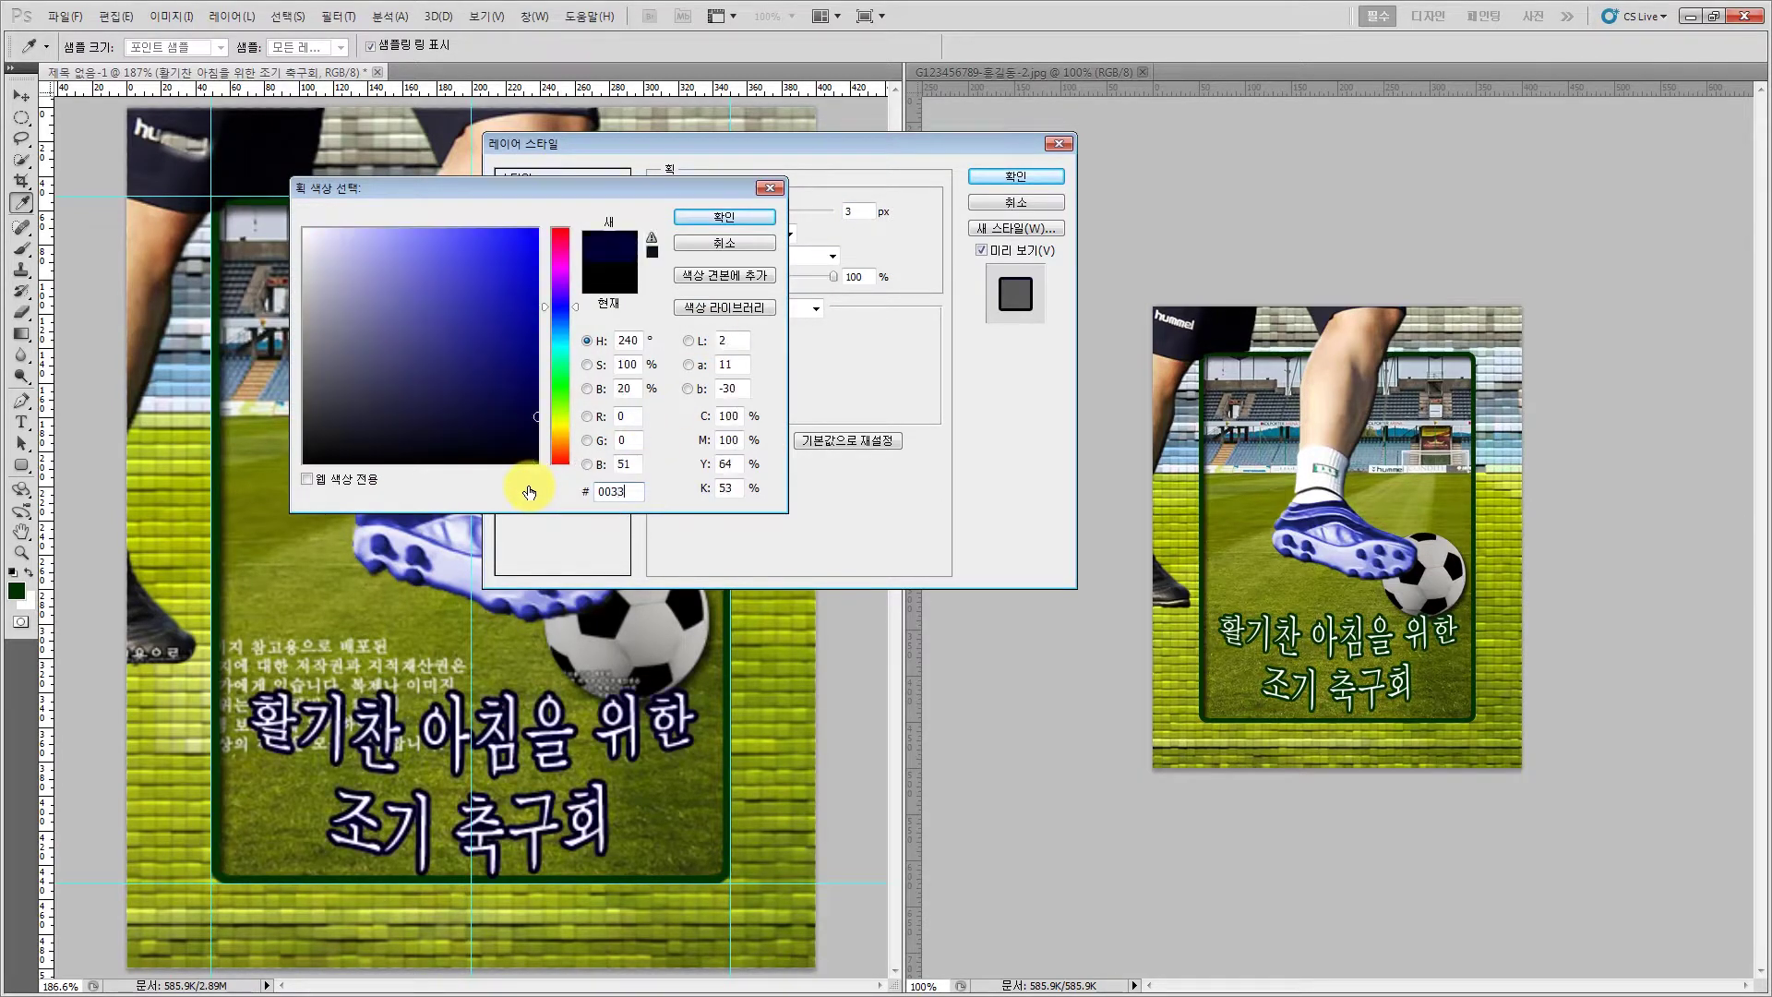
pyautogui.write('00')
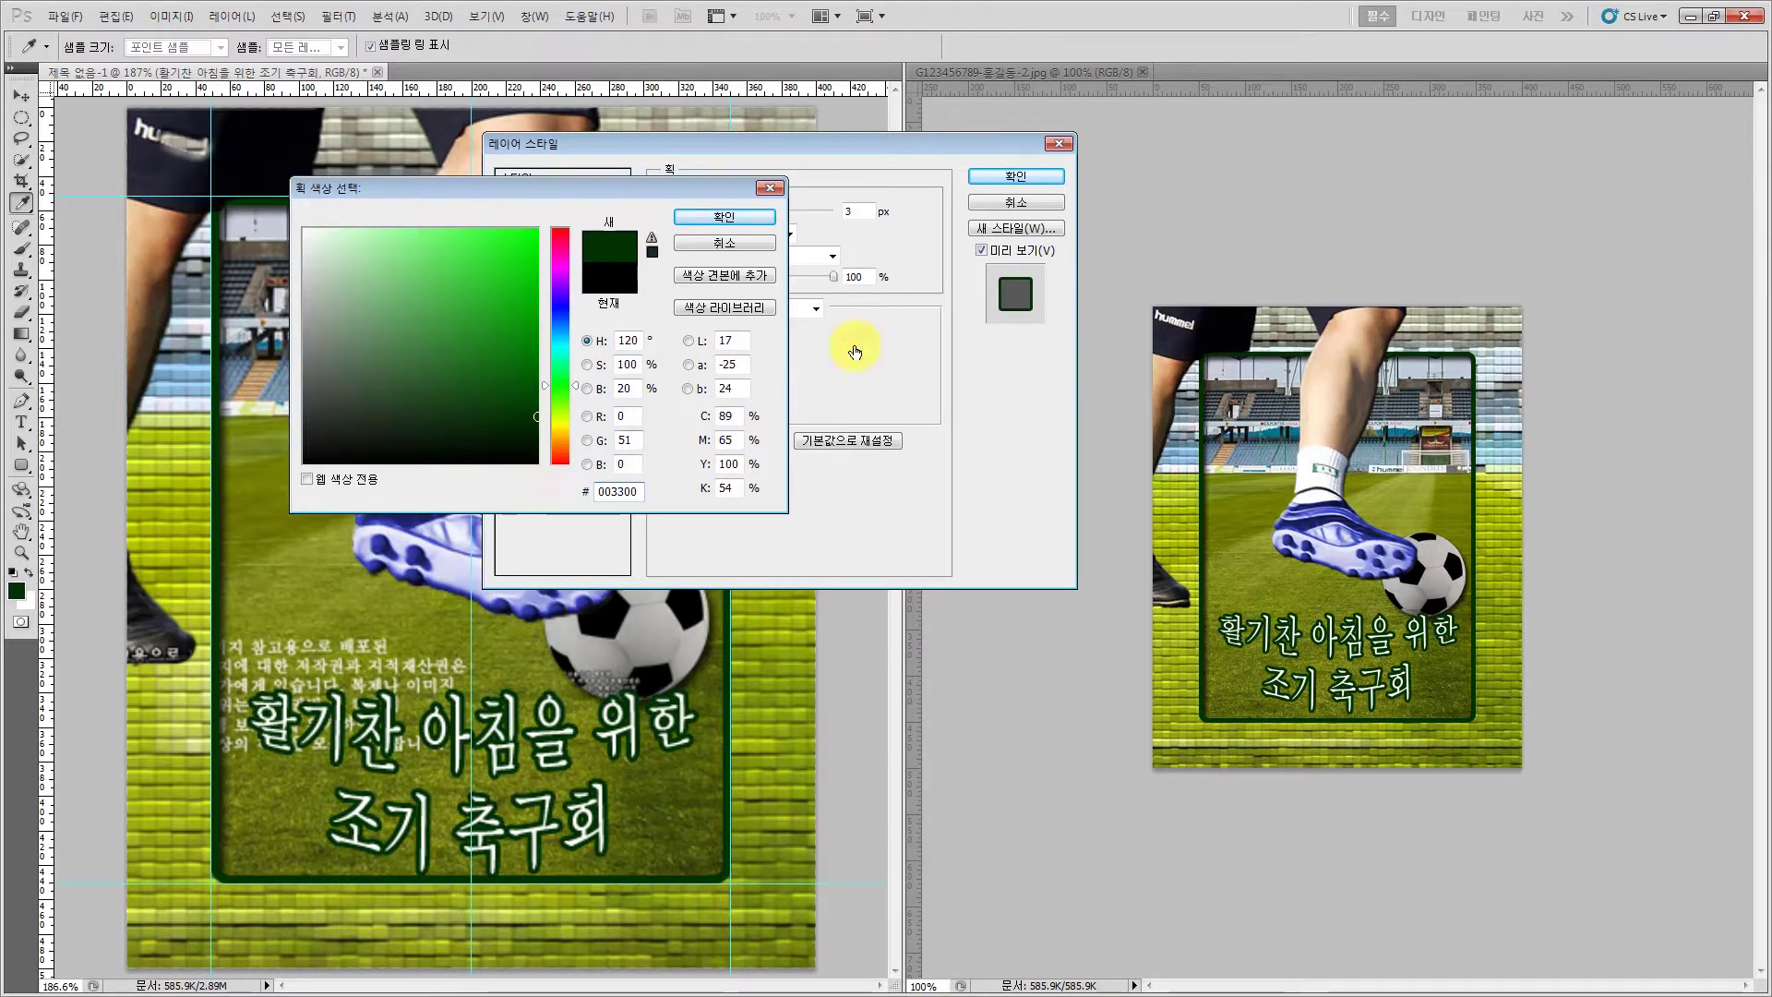
pyautogui.click(704, 220)
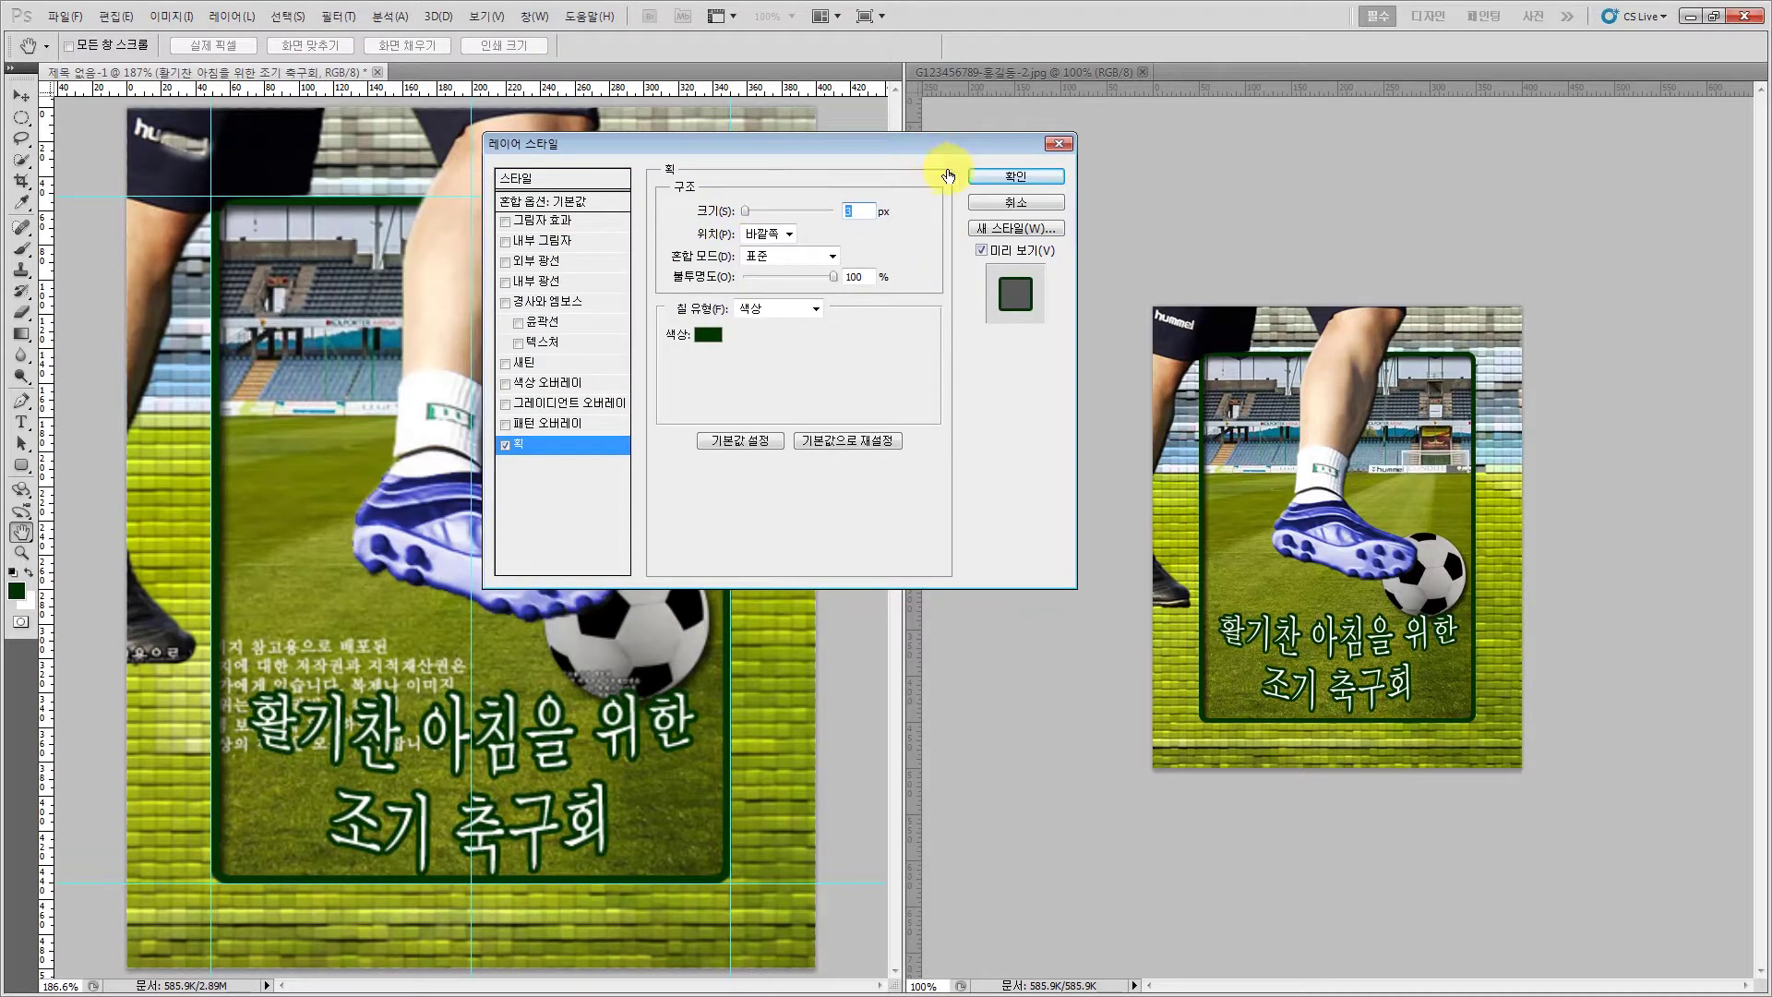
pyautogui.click(1000, 181)
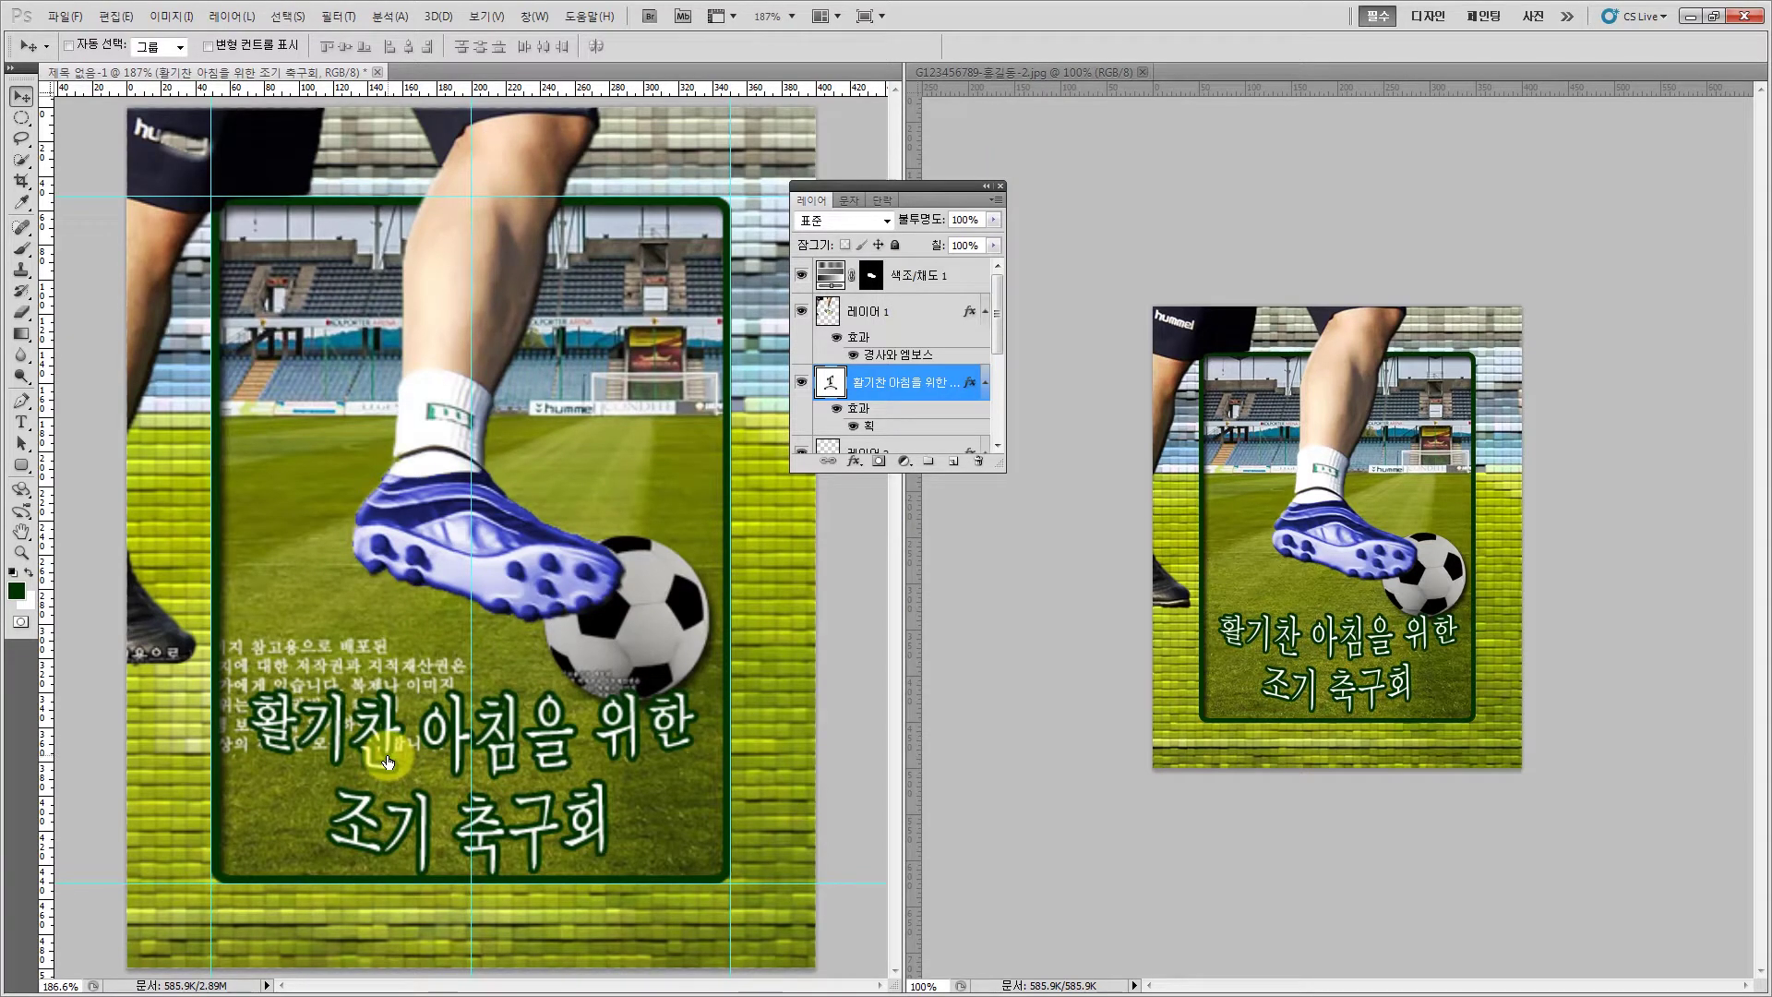
# Clear all guides from the poster and move the floating layer list clear of the reference image
pyautogui.click(19, 555)
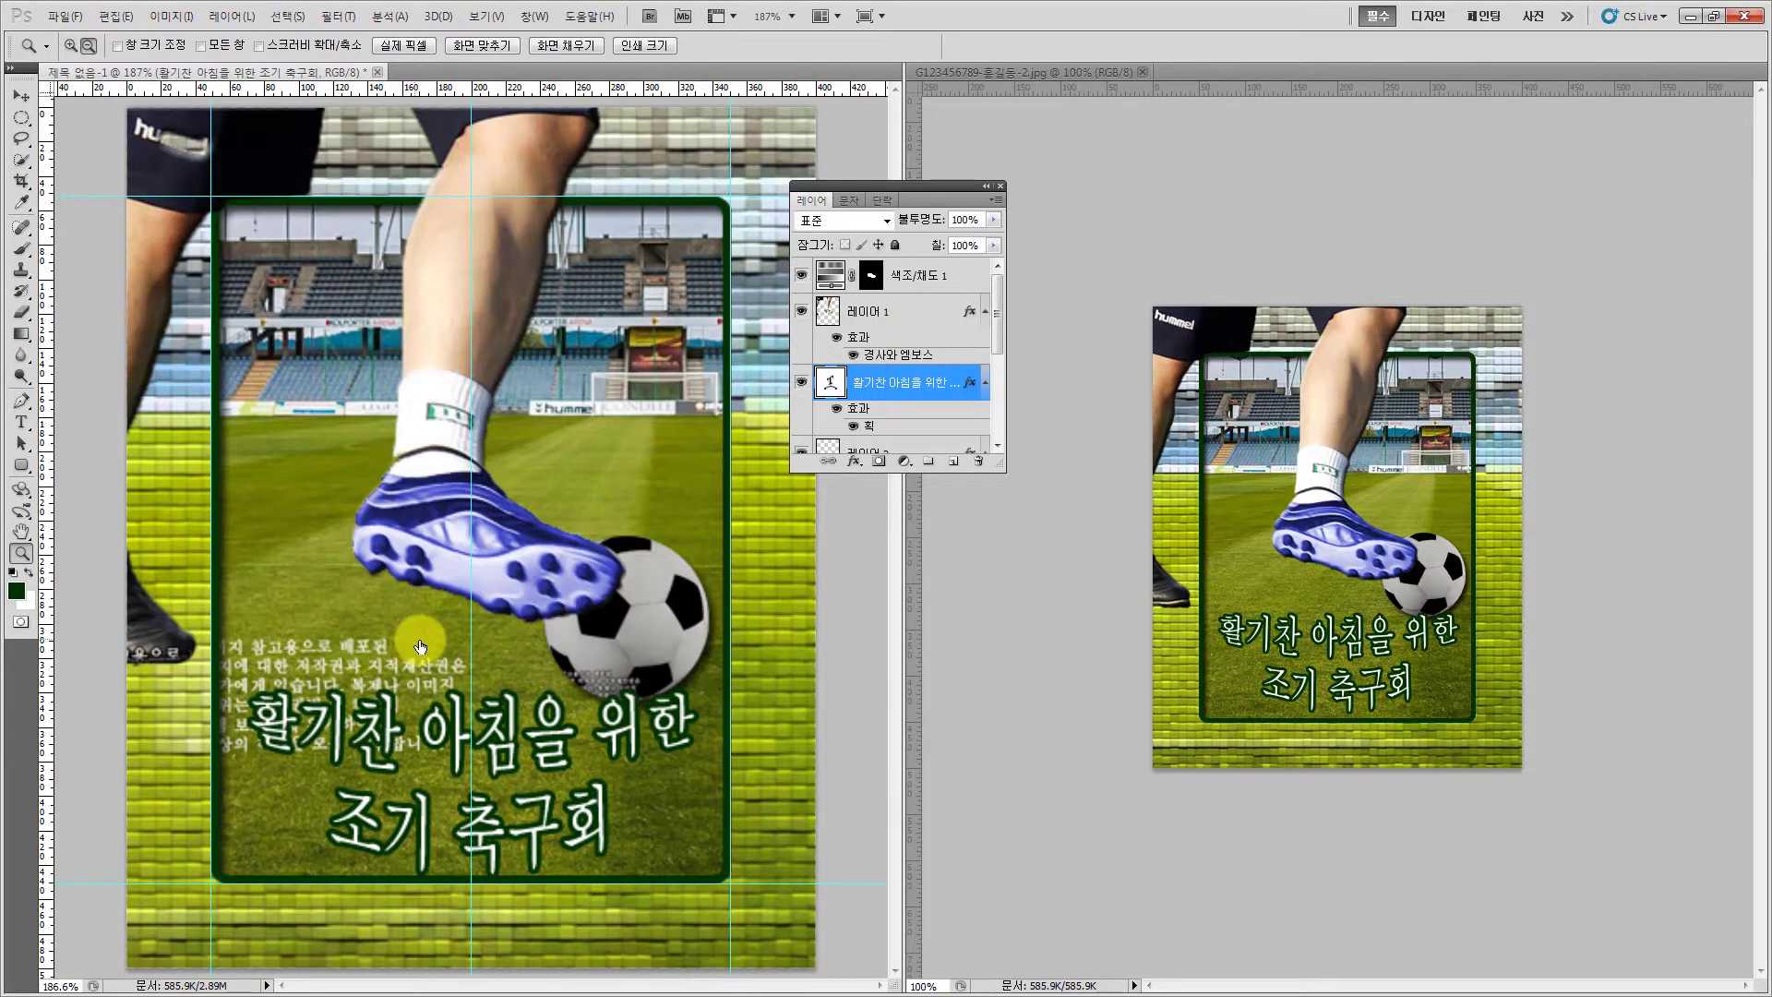
pyautogui.keyDown('alt'); pyautogui.click(492, 661); pyautogui.keyUp('alt')
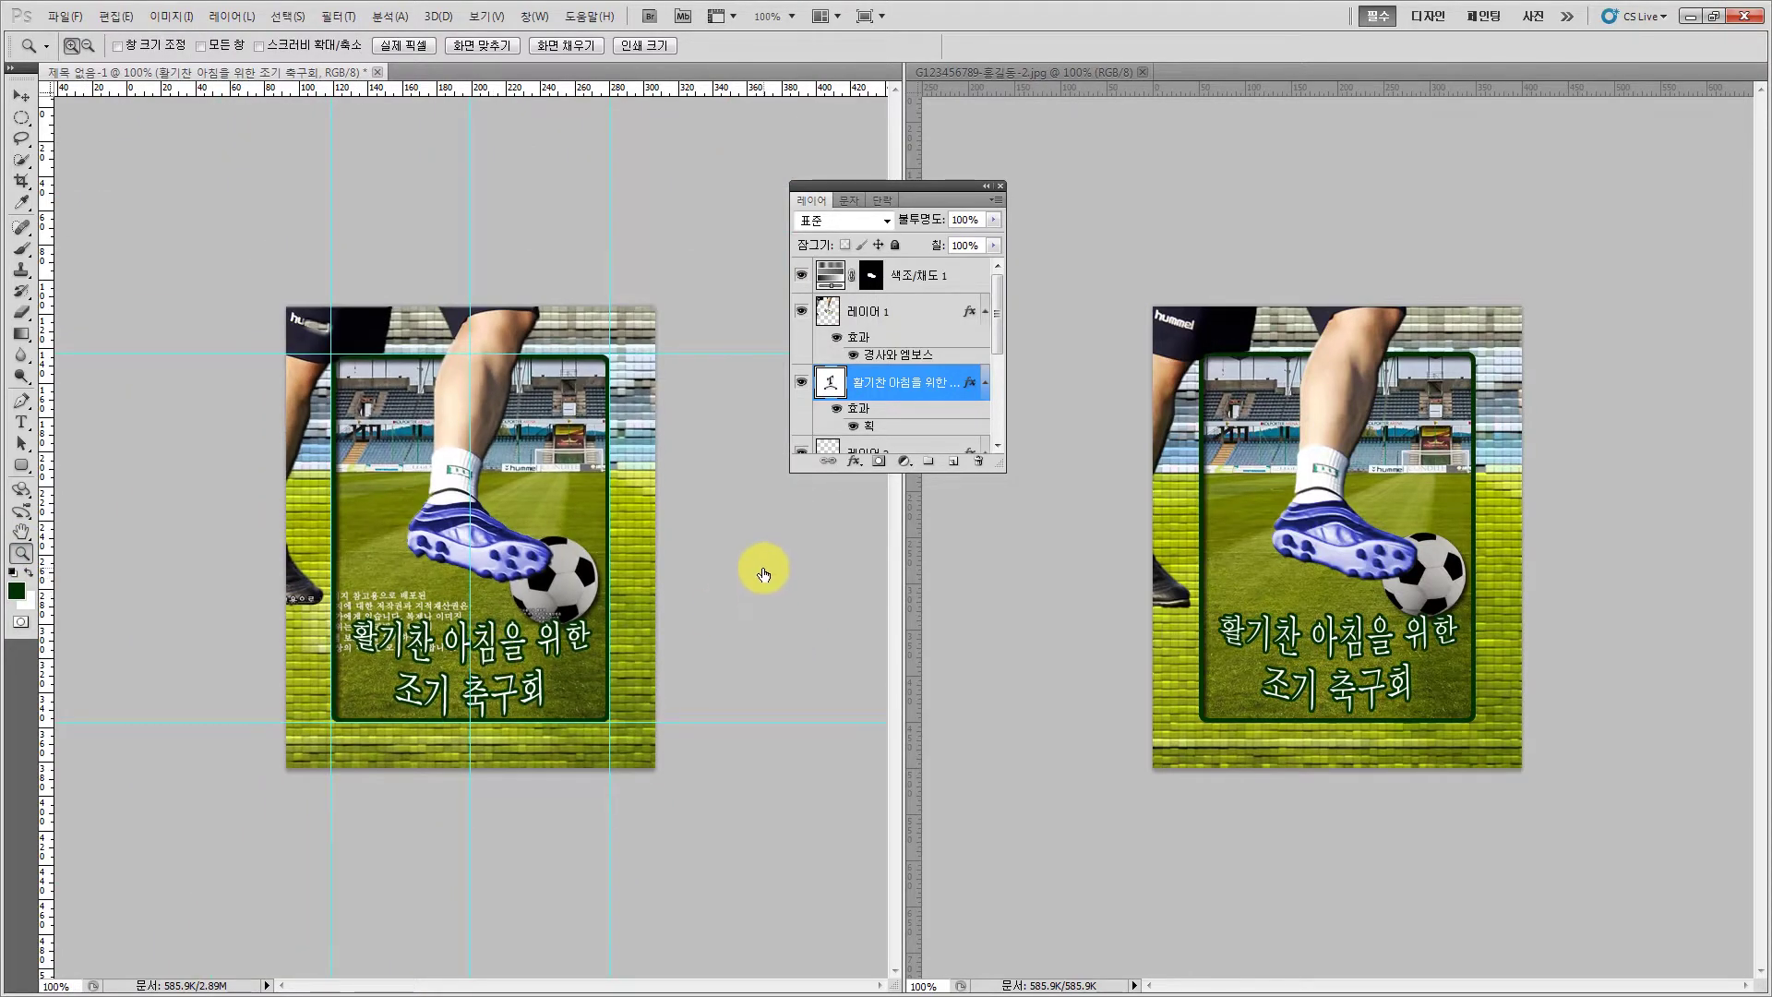
pyautogui.click(19, 95)
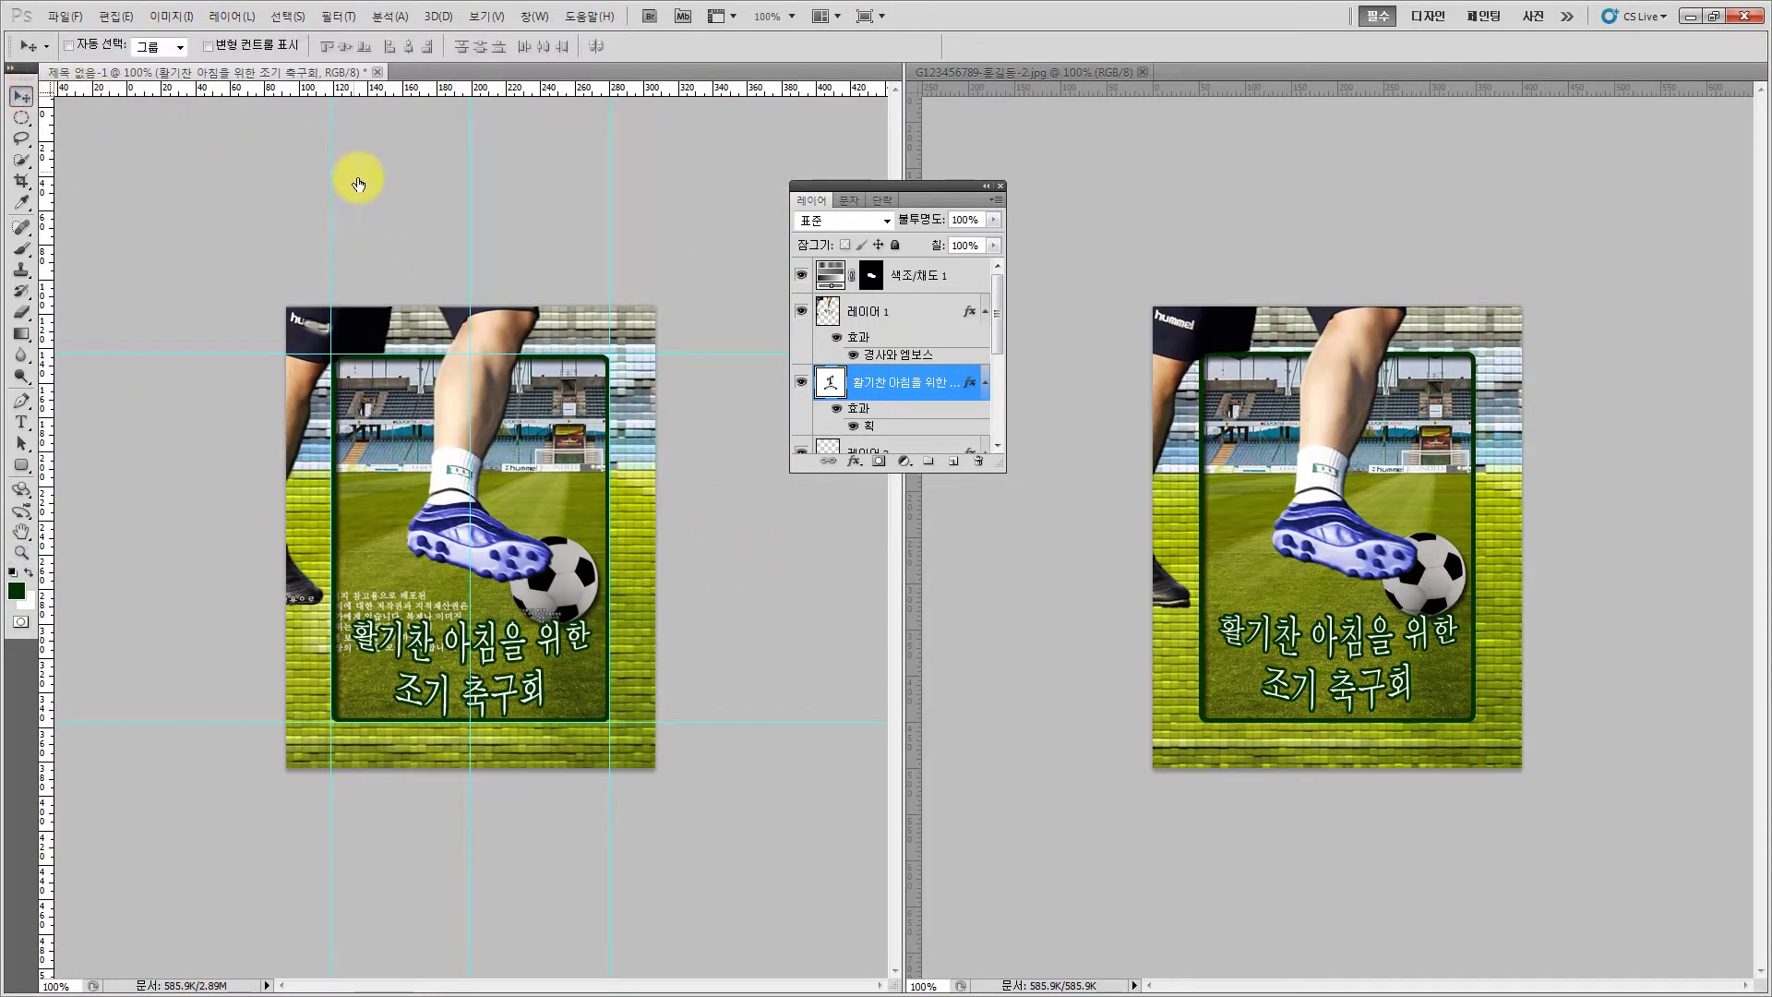
pyautogui.moveTo(333, 243); pyautogui.dragTo(19, 318)
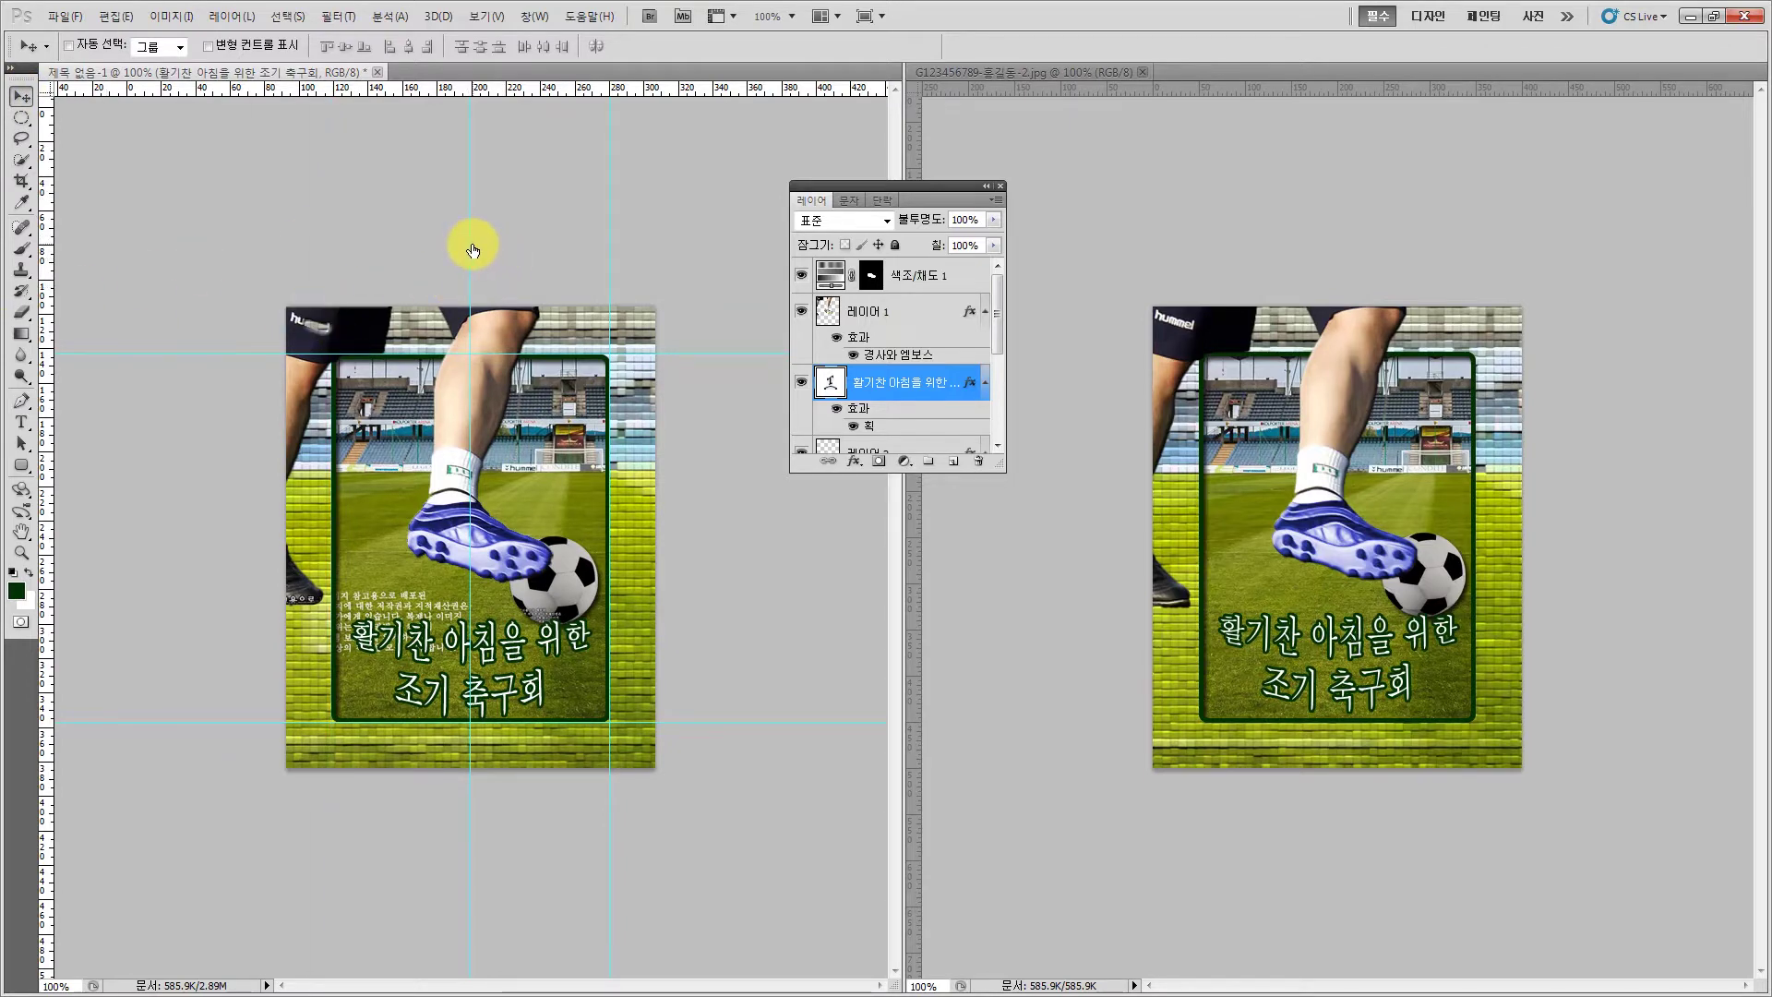
pyautogui.moveTo(472, 249); pyautogui.dragTo(55, 265)
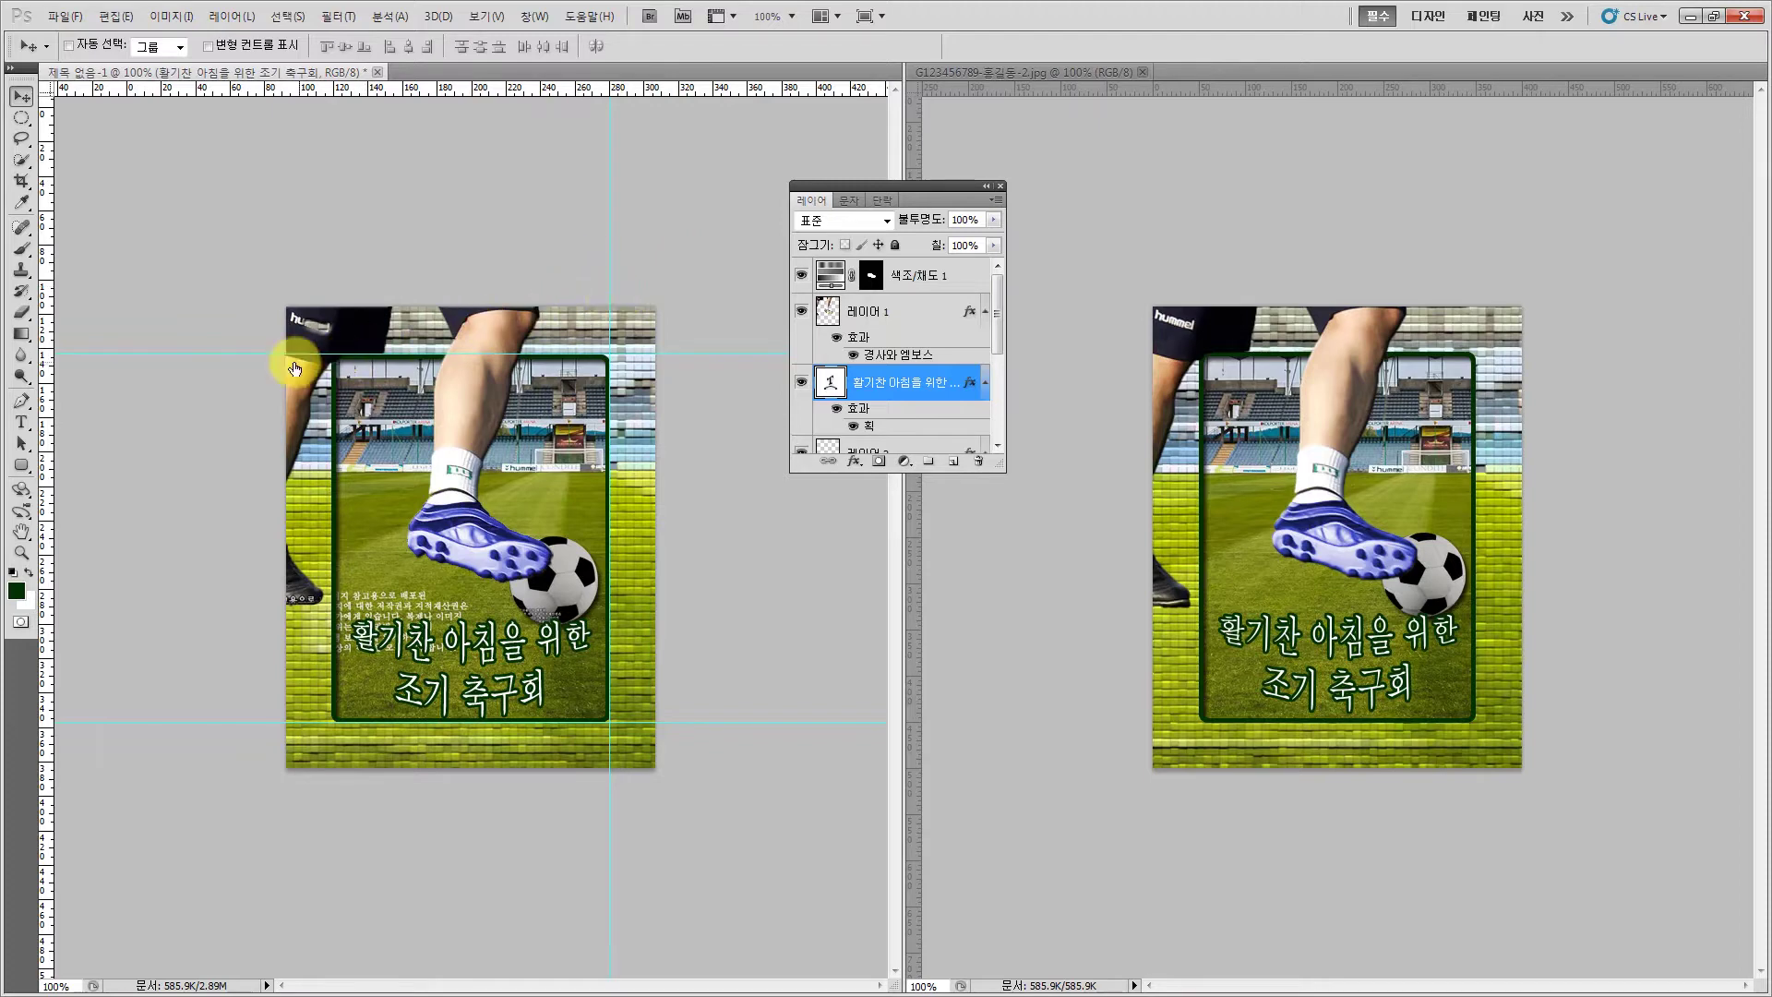
pyautogui.moveTo(257, 361); pyautogui.dragTo(324, 12)
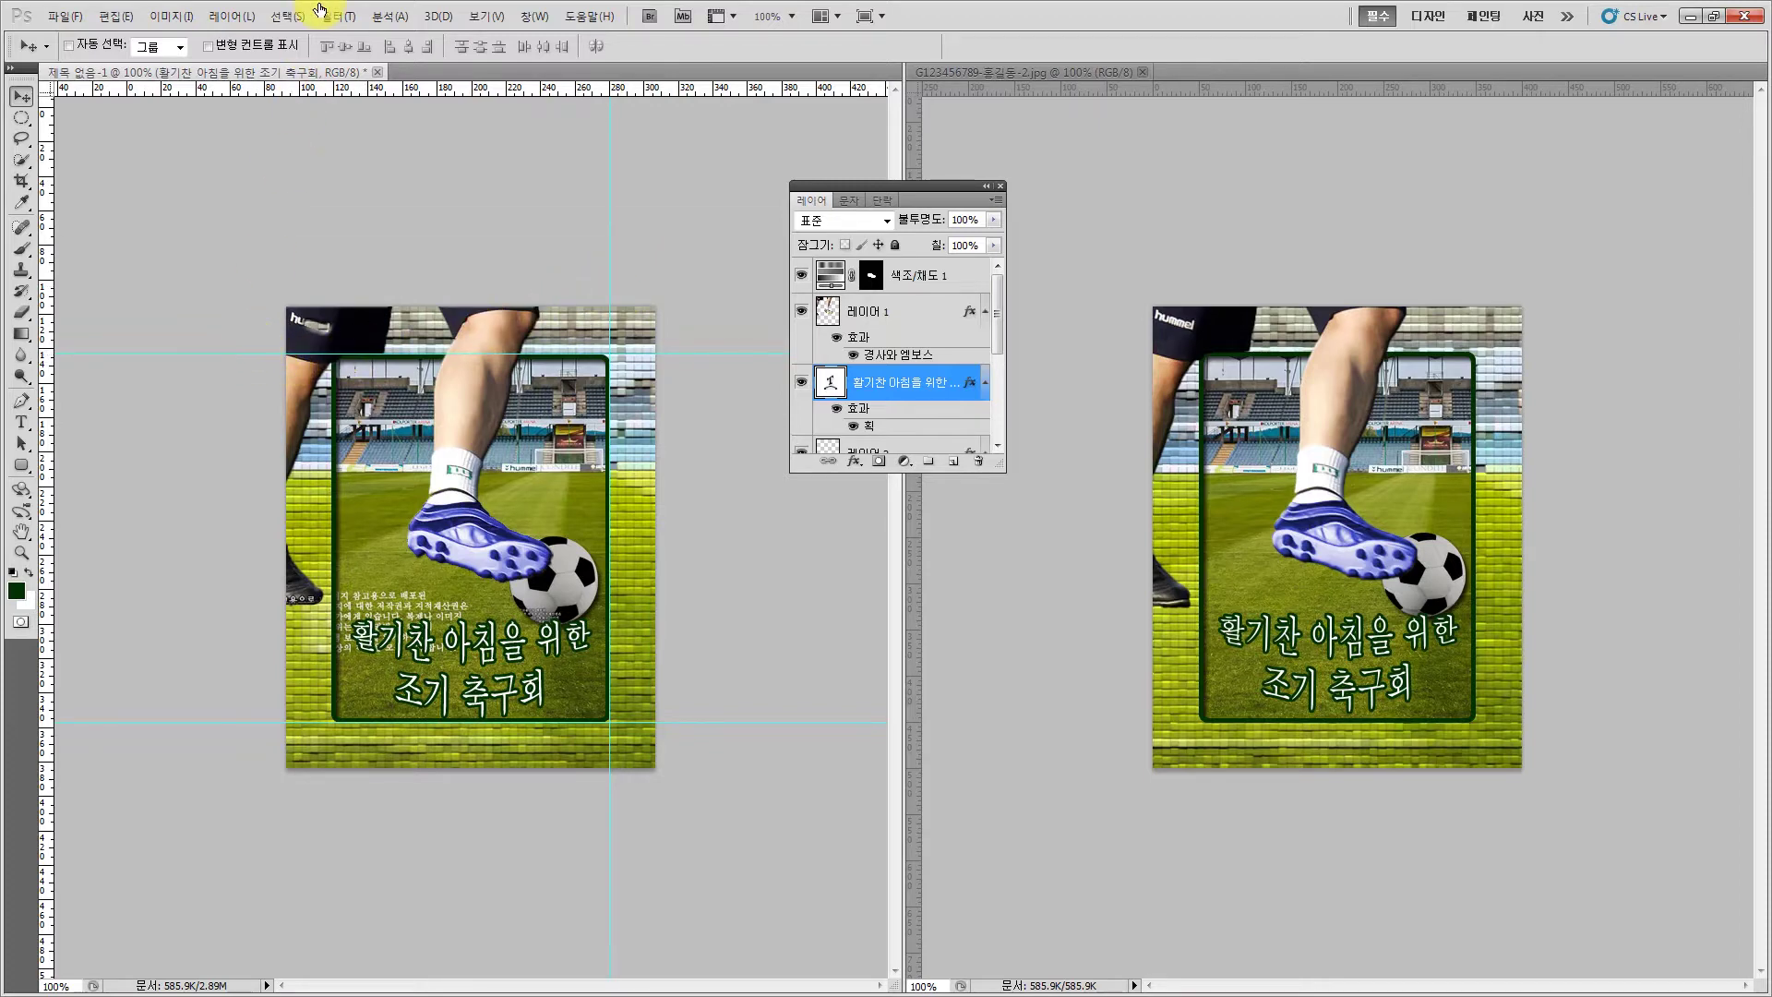
pyautogui.click(488, 17)
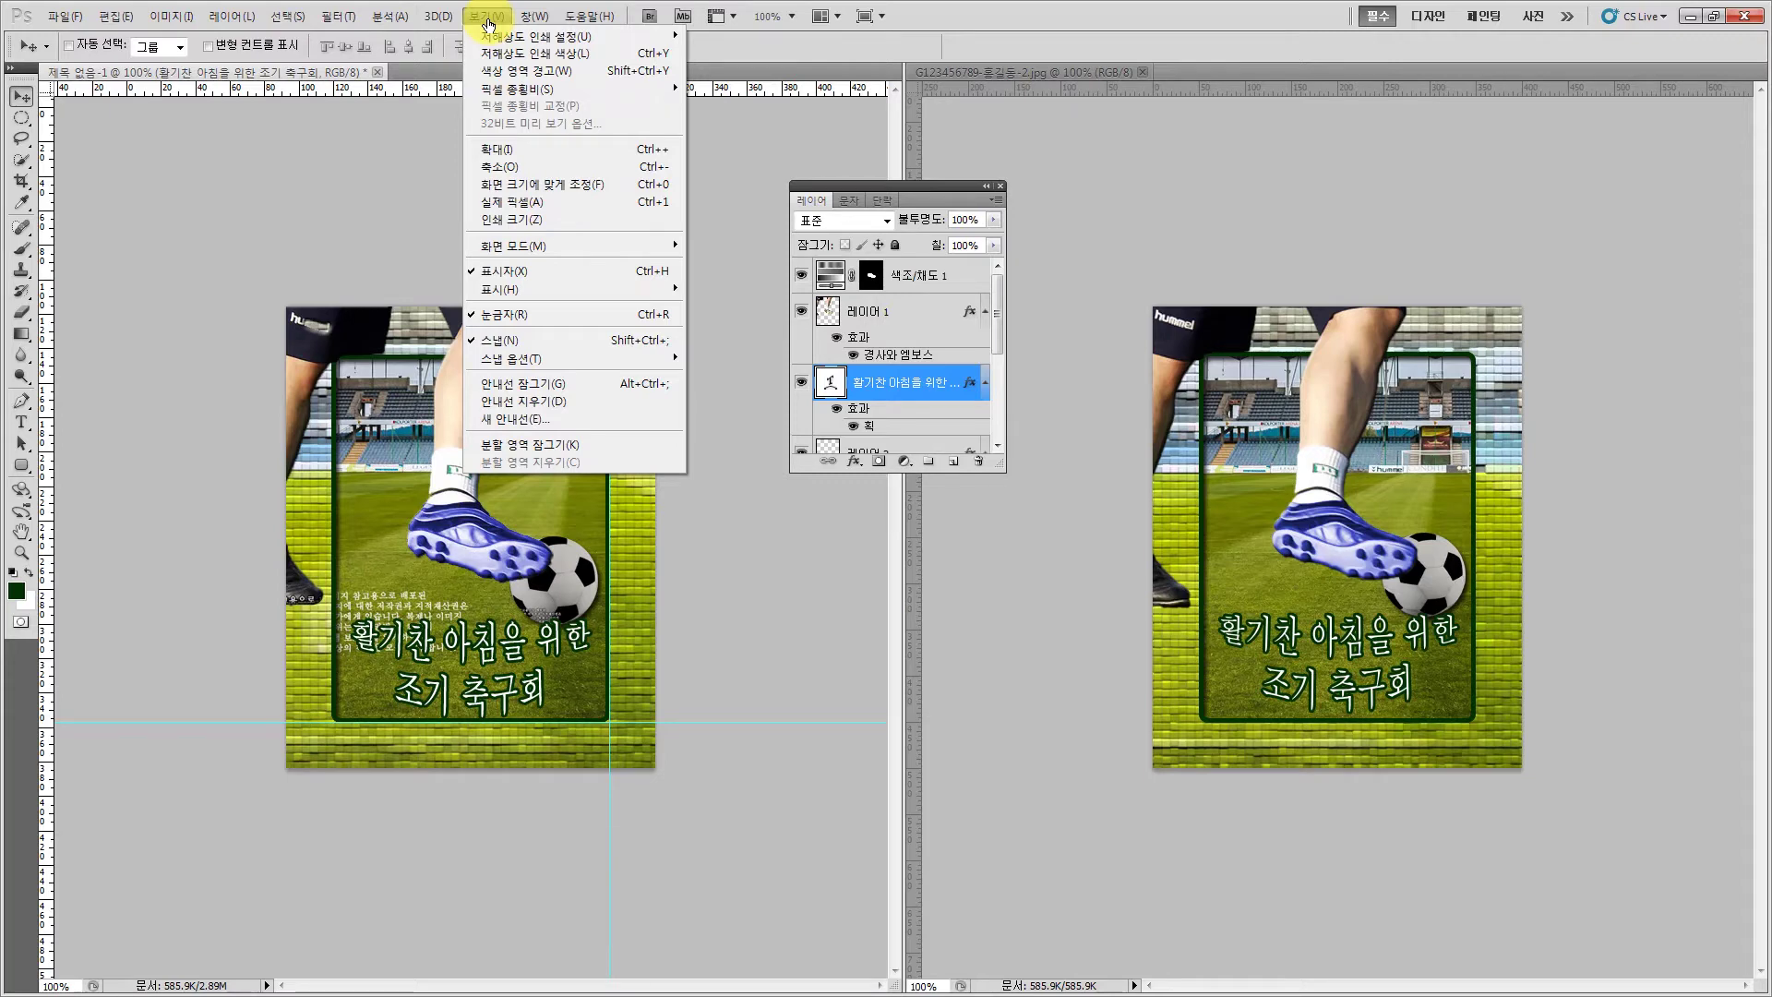
pyautogui.click(523, 401)
pyautogui.moveTo(923, 186); pyautogui.dragTo(808, 305)
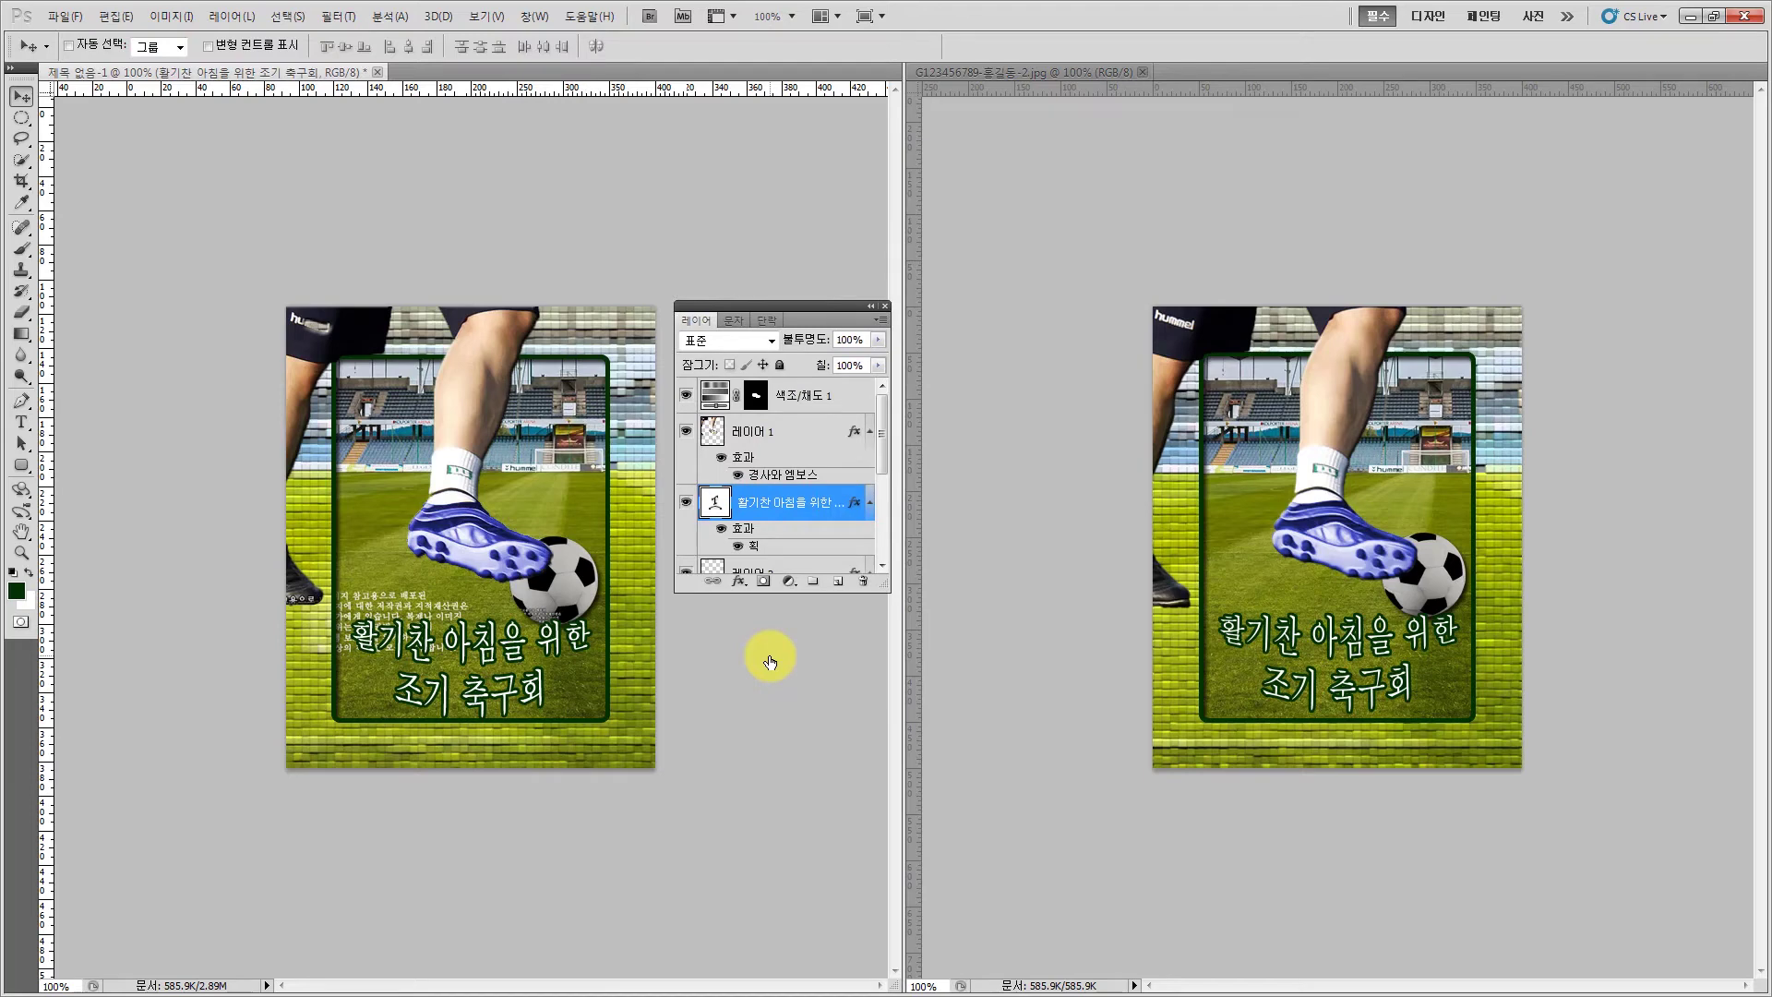